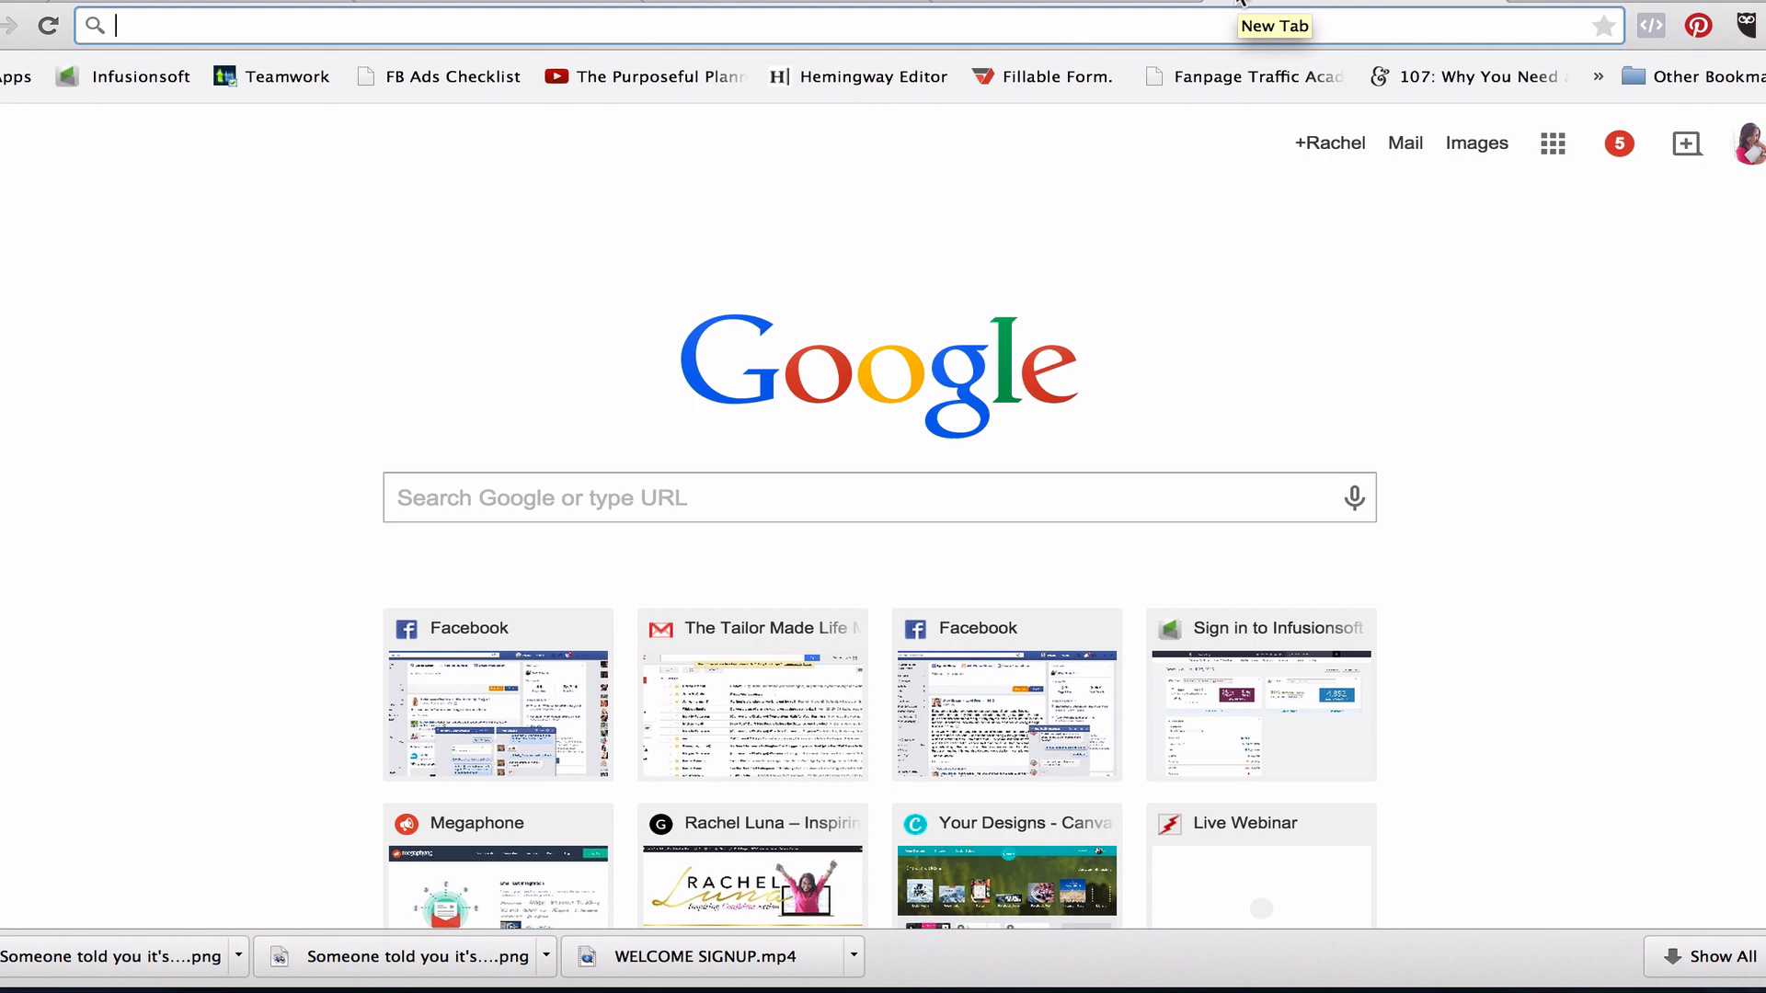
# Open facebook.com/powereditor in the new browser tab.
pyautogui.write('facebook.com')
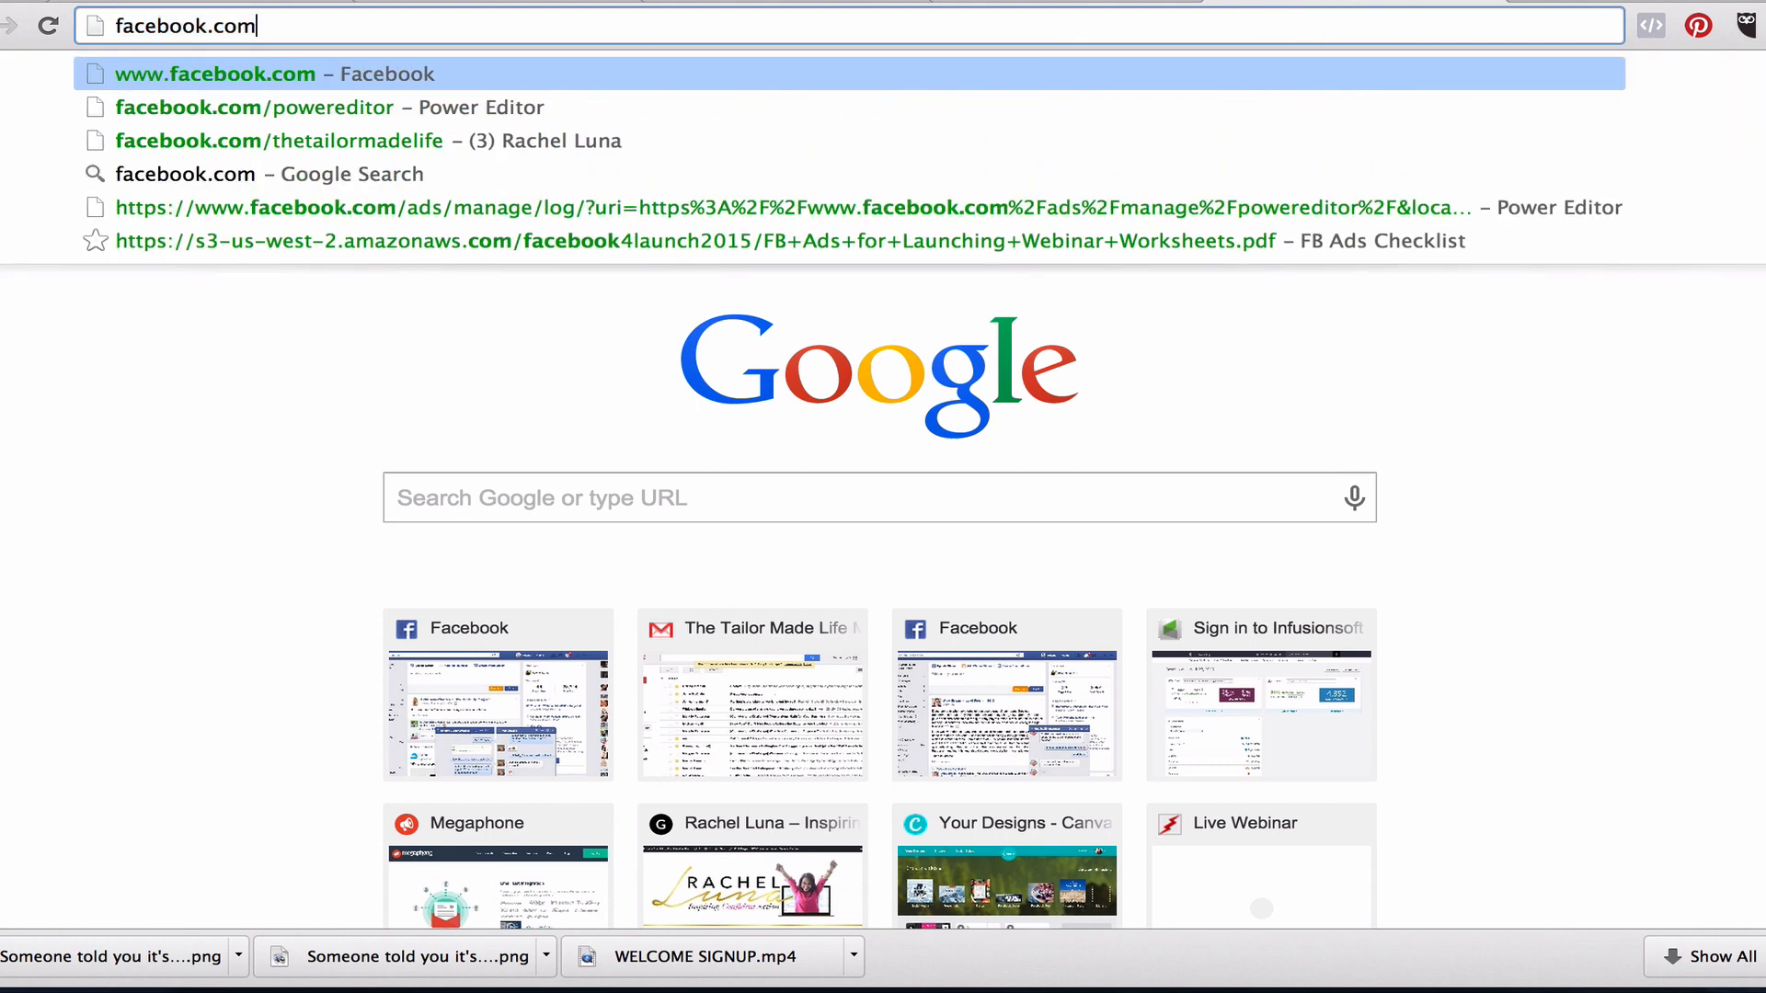
pyautogui.write('/powereditor')
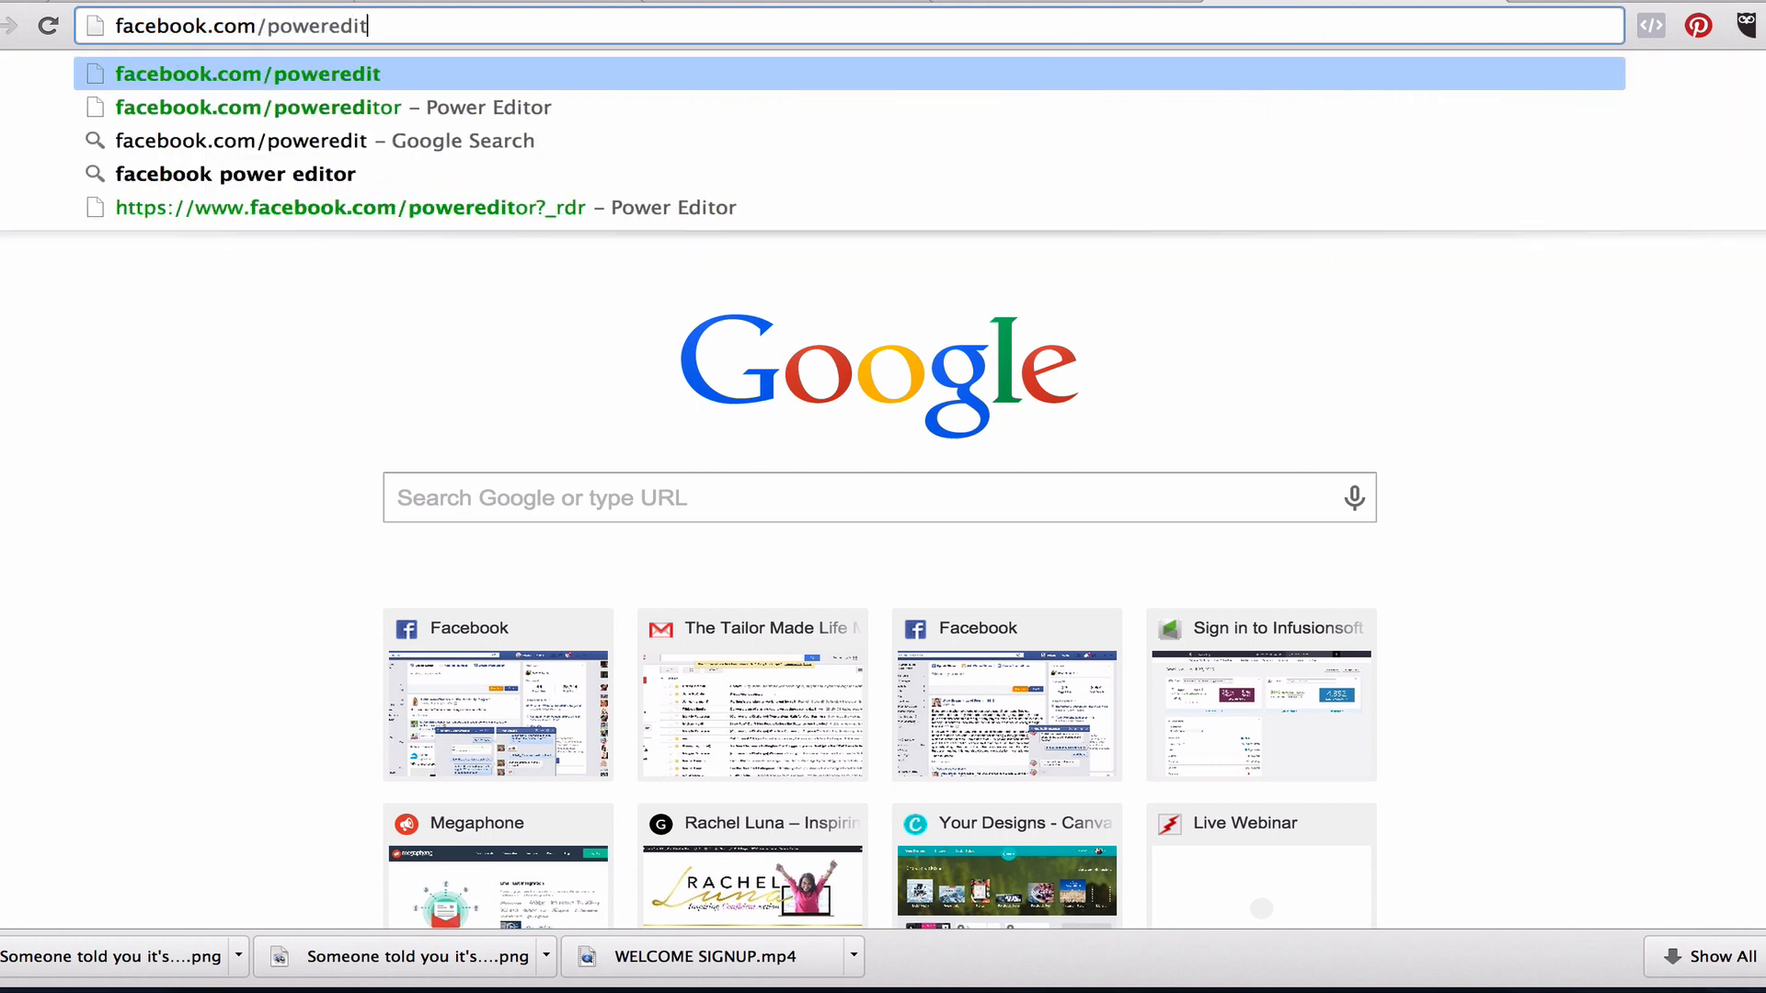
pyautogui.press('Return')
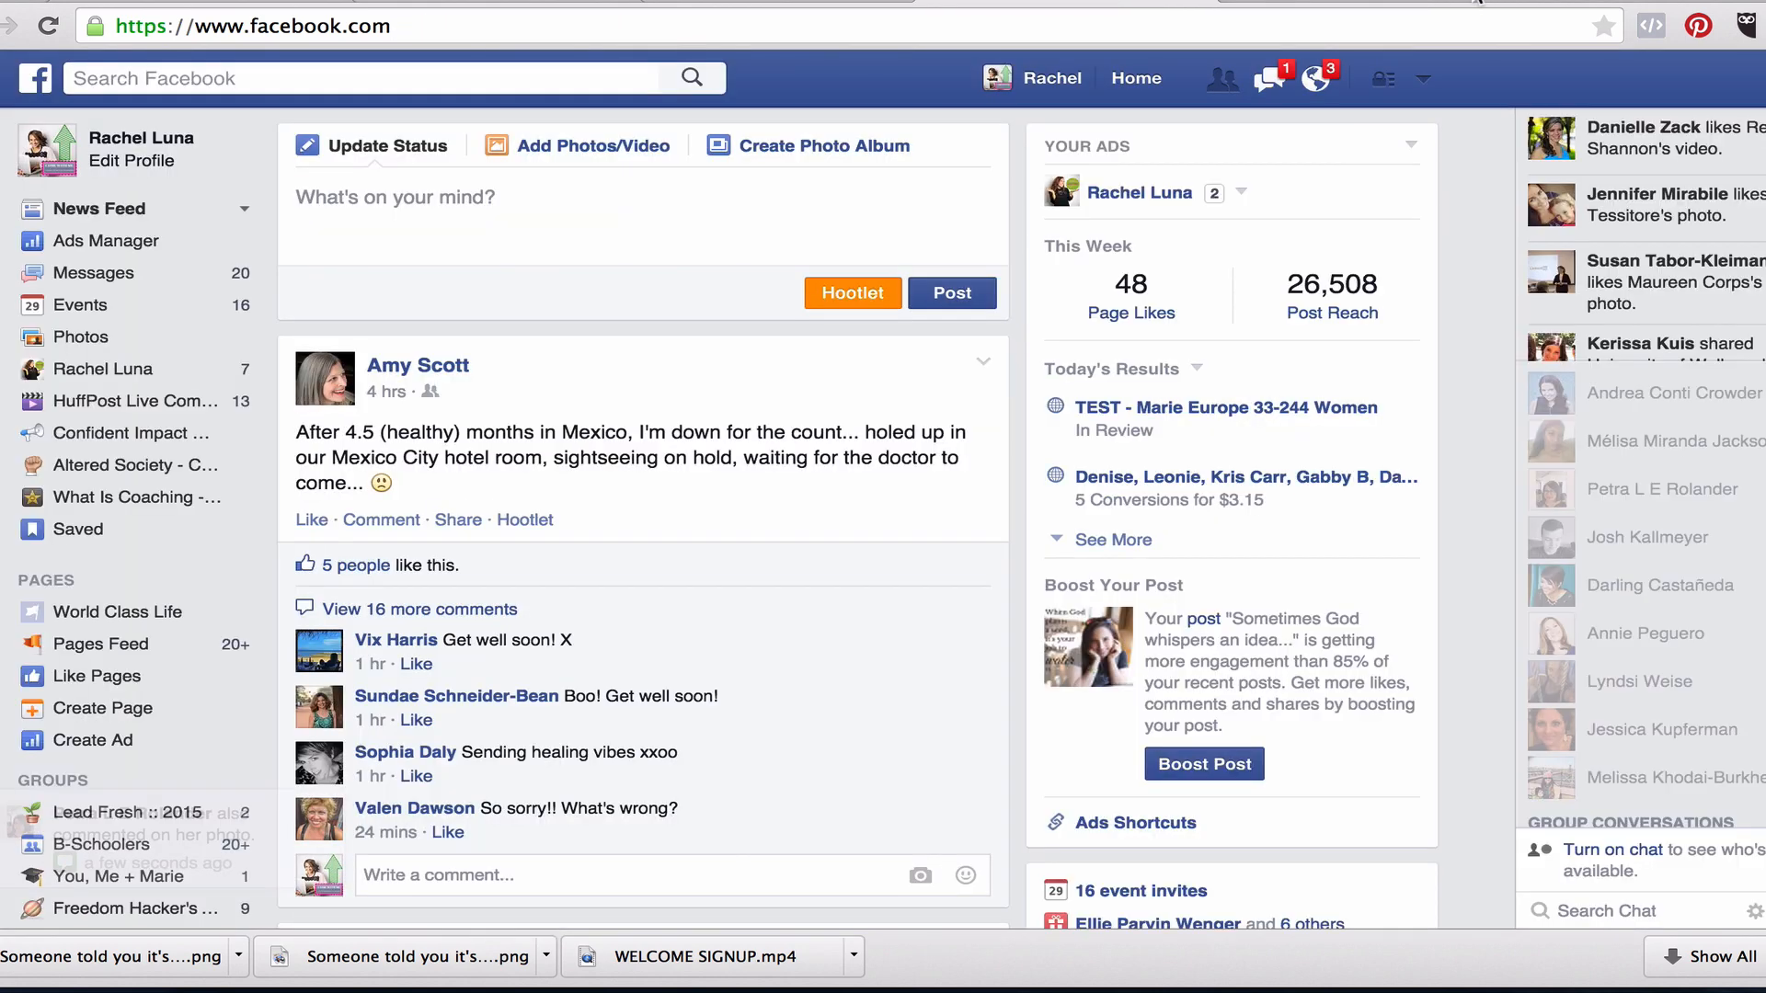
# Go from the Facebook news feed to ad management and open the ad account's Audiences page.
pyautogui.click(1427, 88)
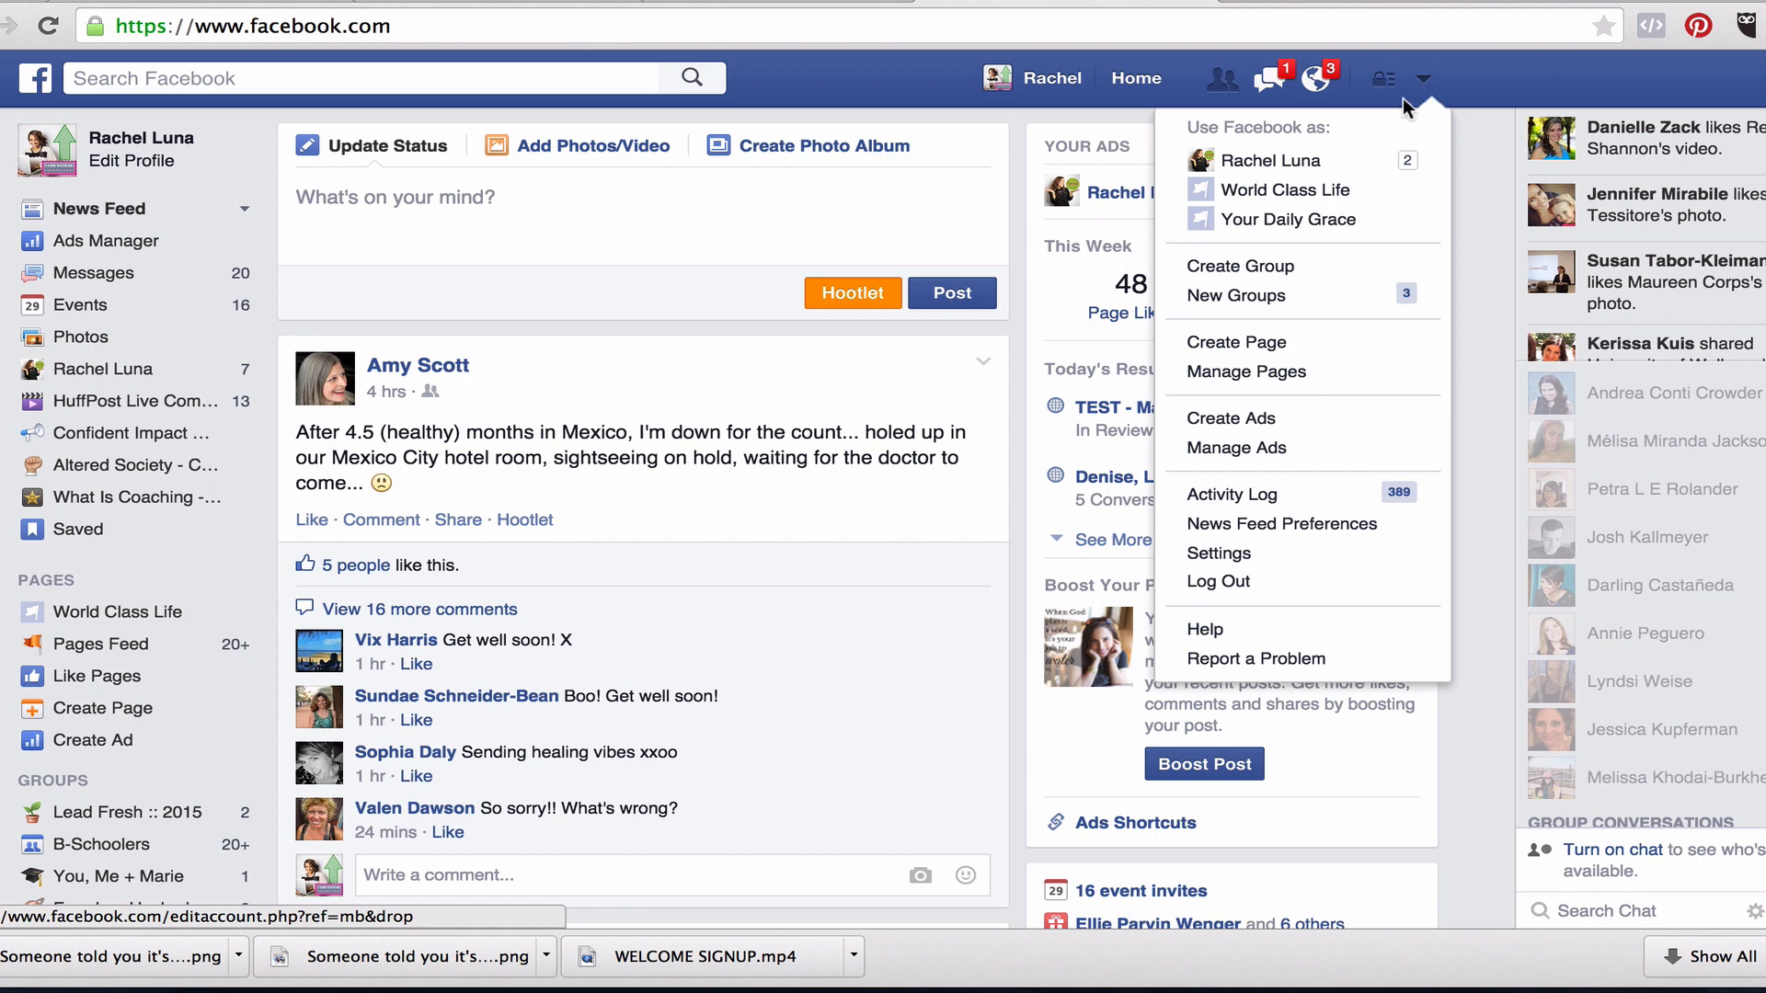
pyautogui.click(1267, 448)
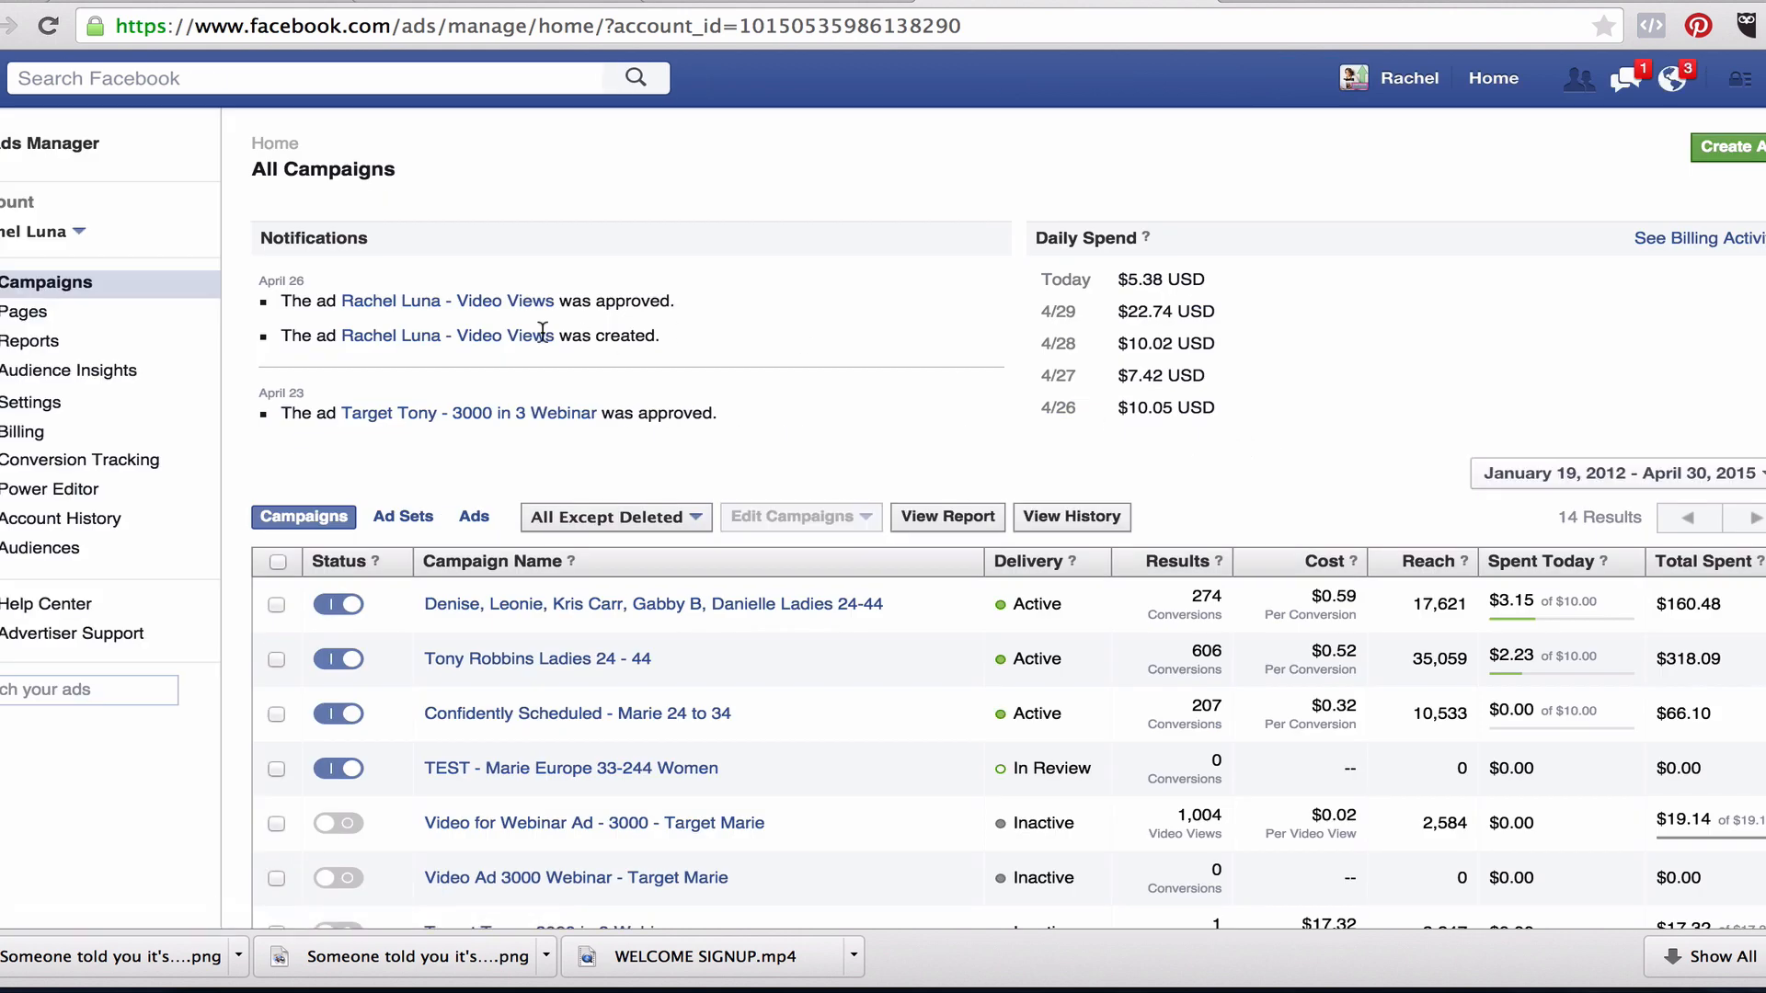
pyautogui.click(65, 549)
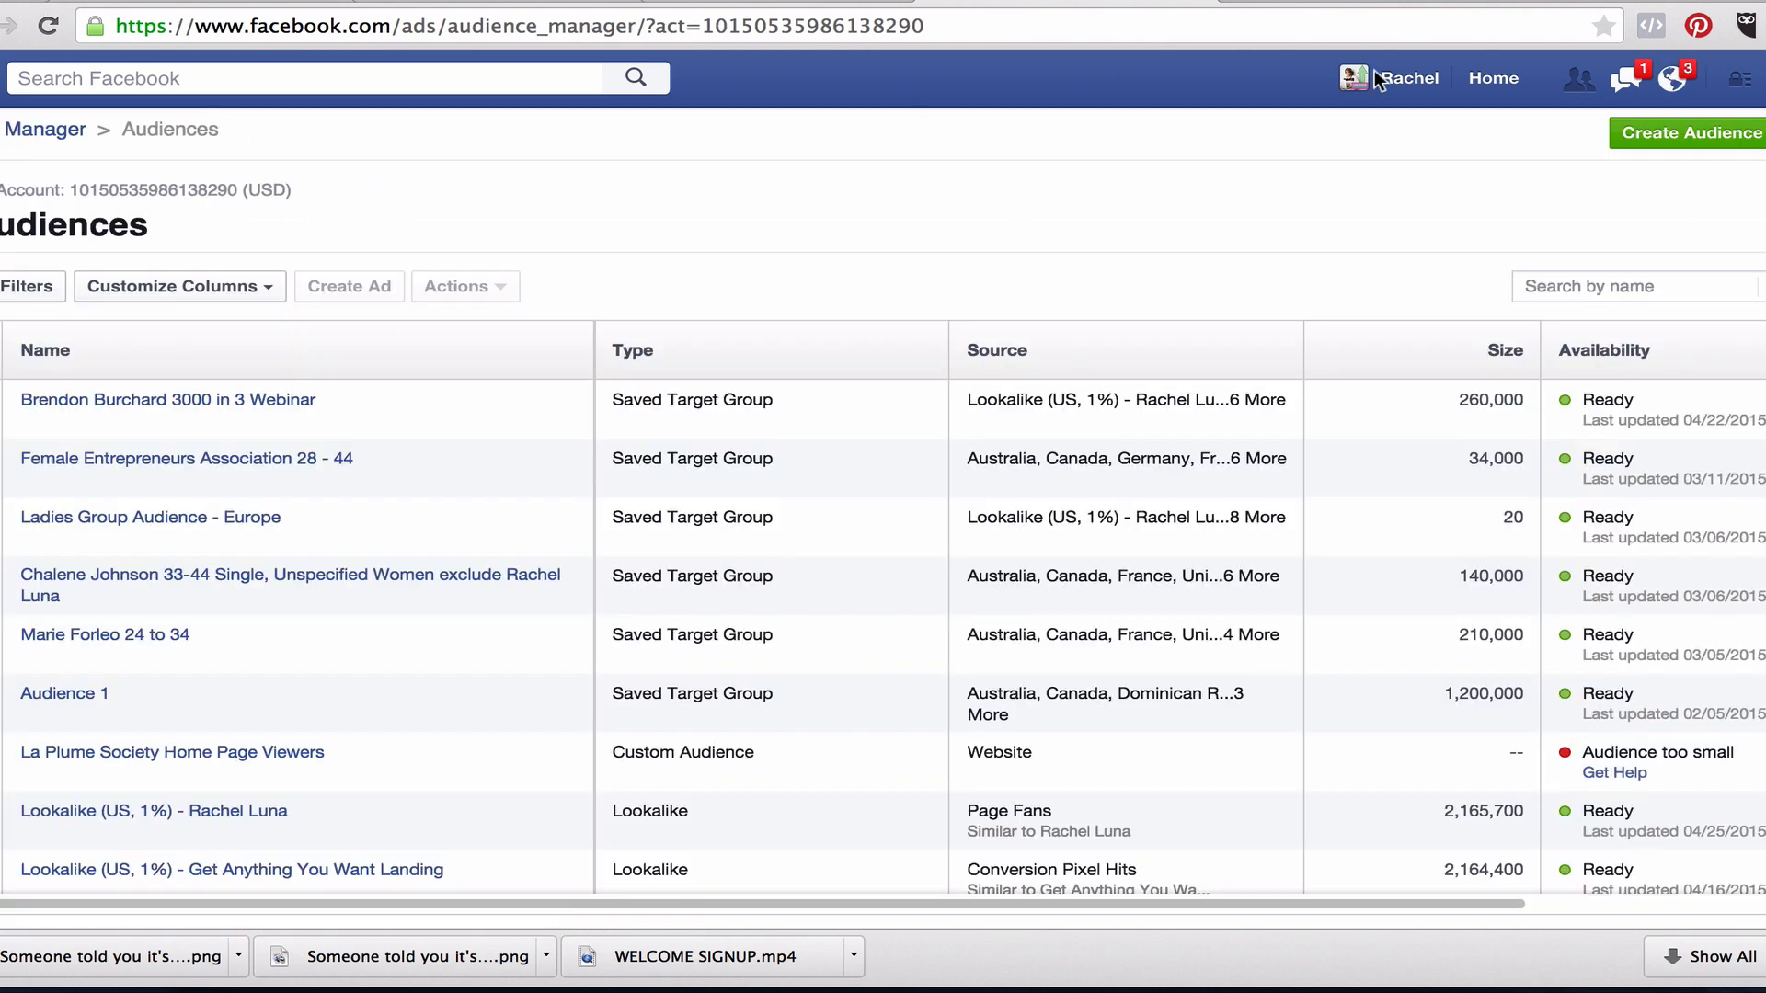
# Start a new saved target group and name it "TEST - Marie Forleo 33-44 Europe LADIES".
pyautogui.click(1696, 140)
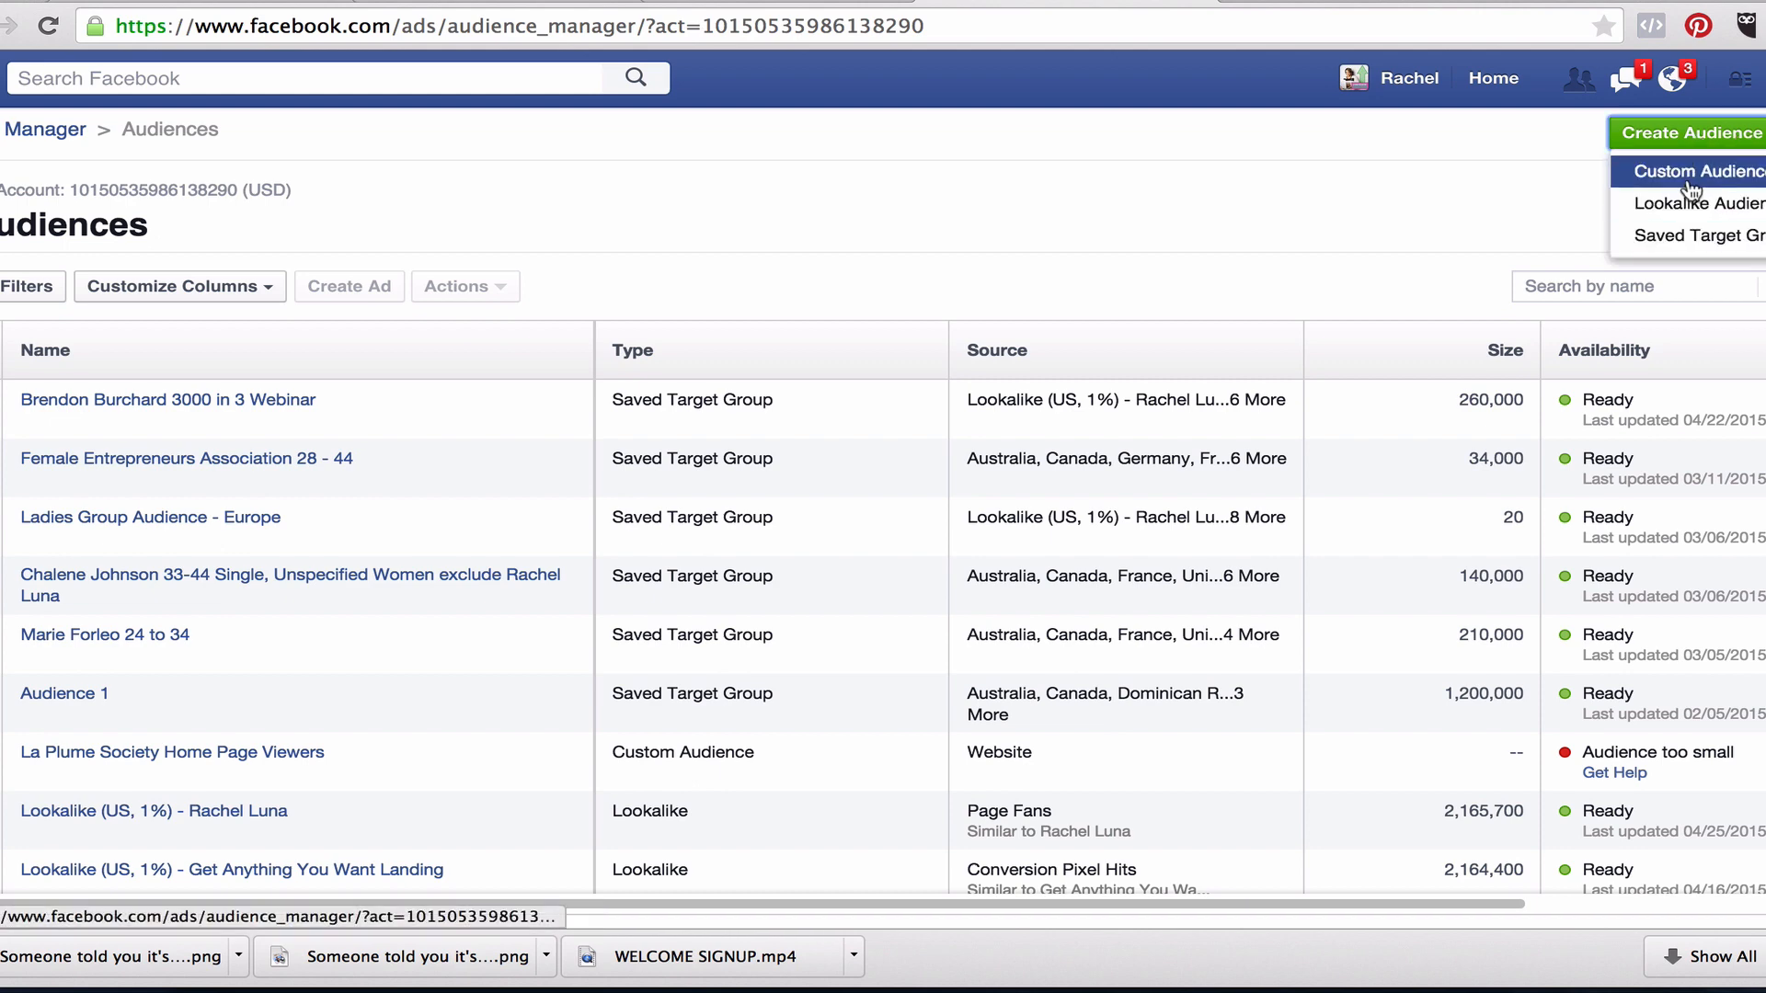
pyautogui.click(1661, 239)
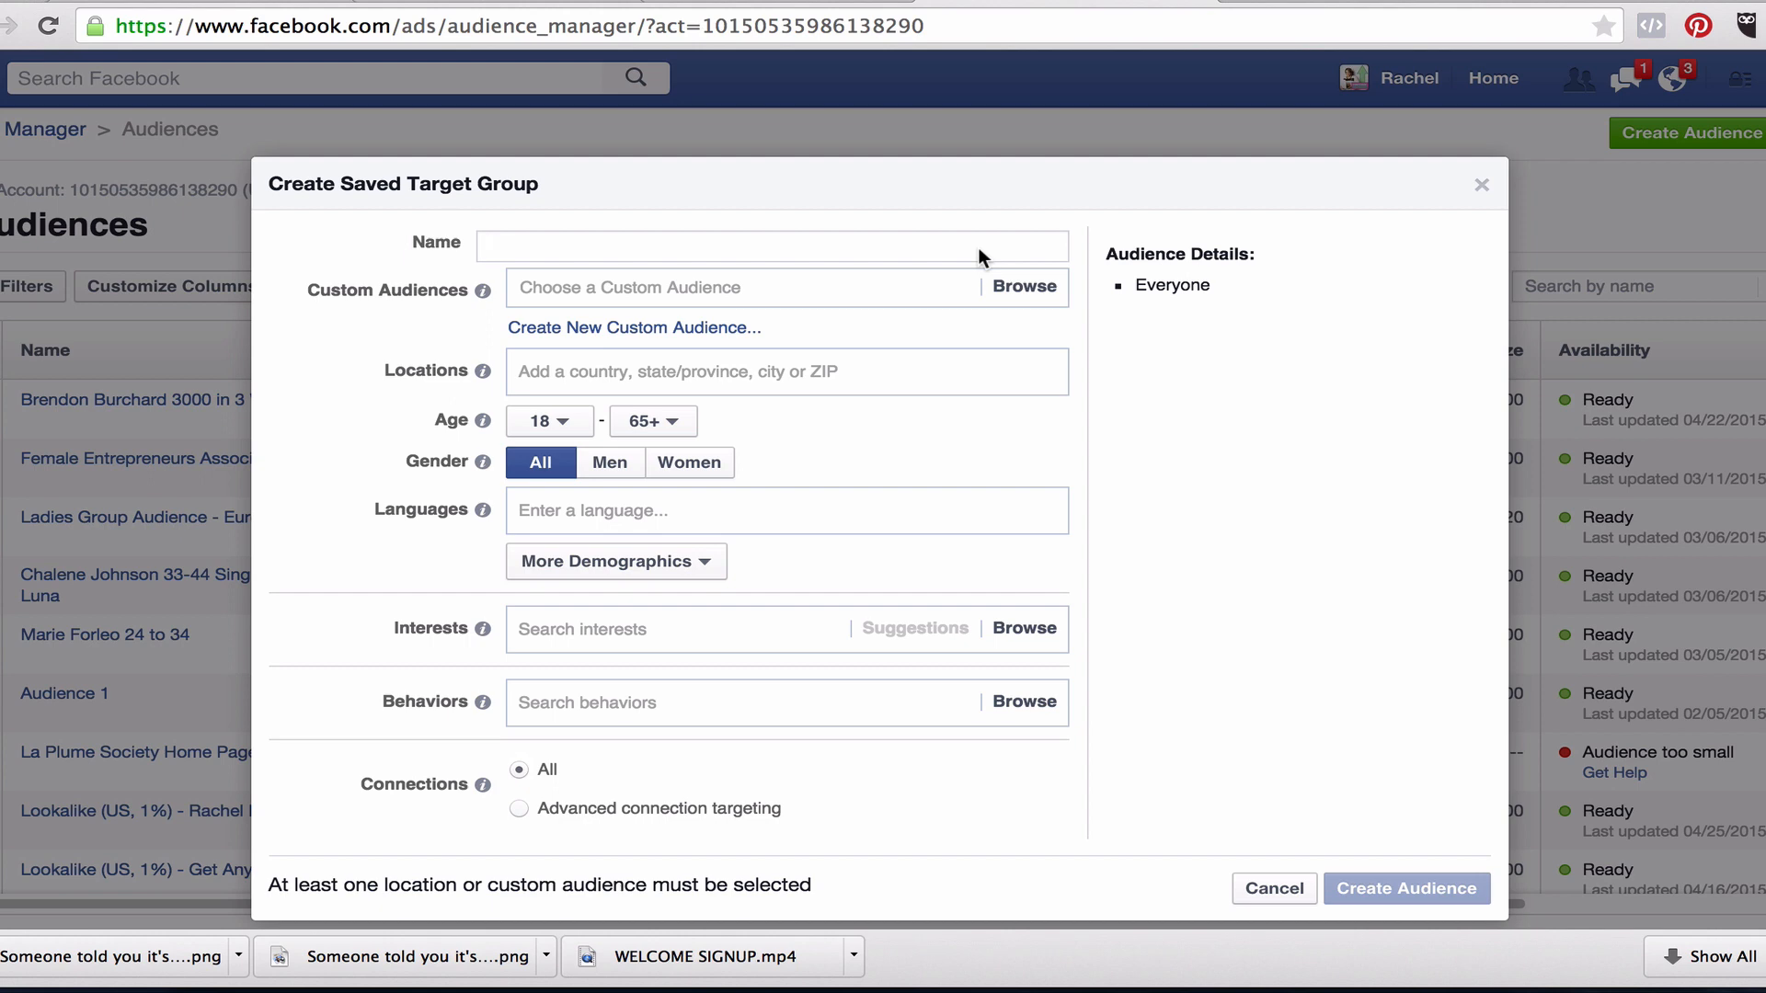
pyautogui.write('TEST - Marie Forleo 33-')
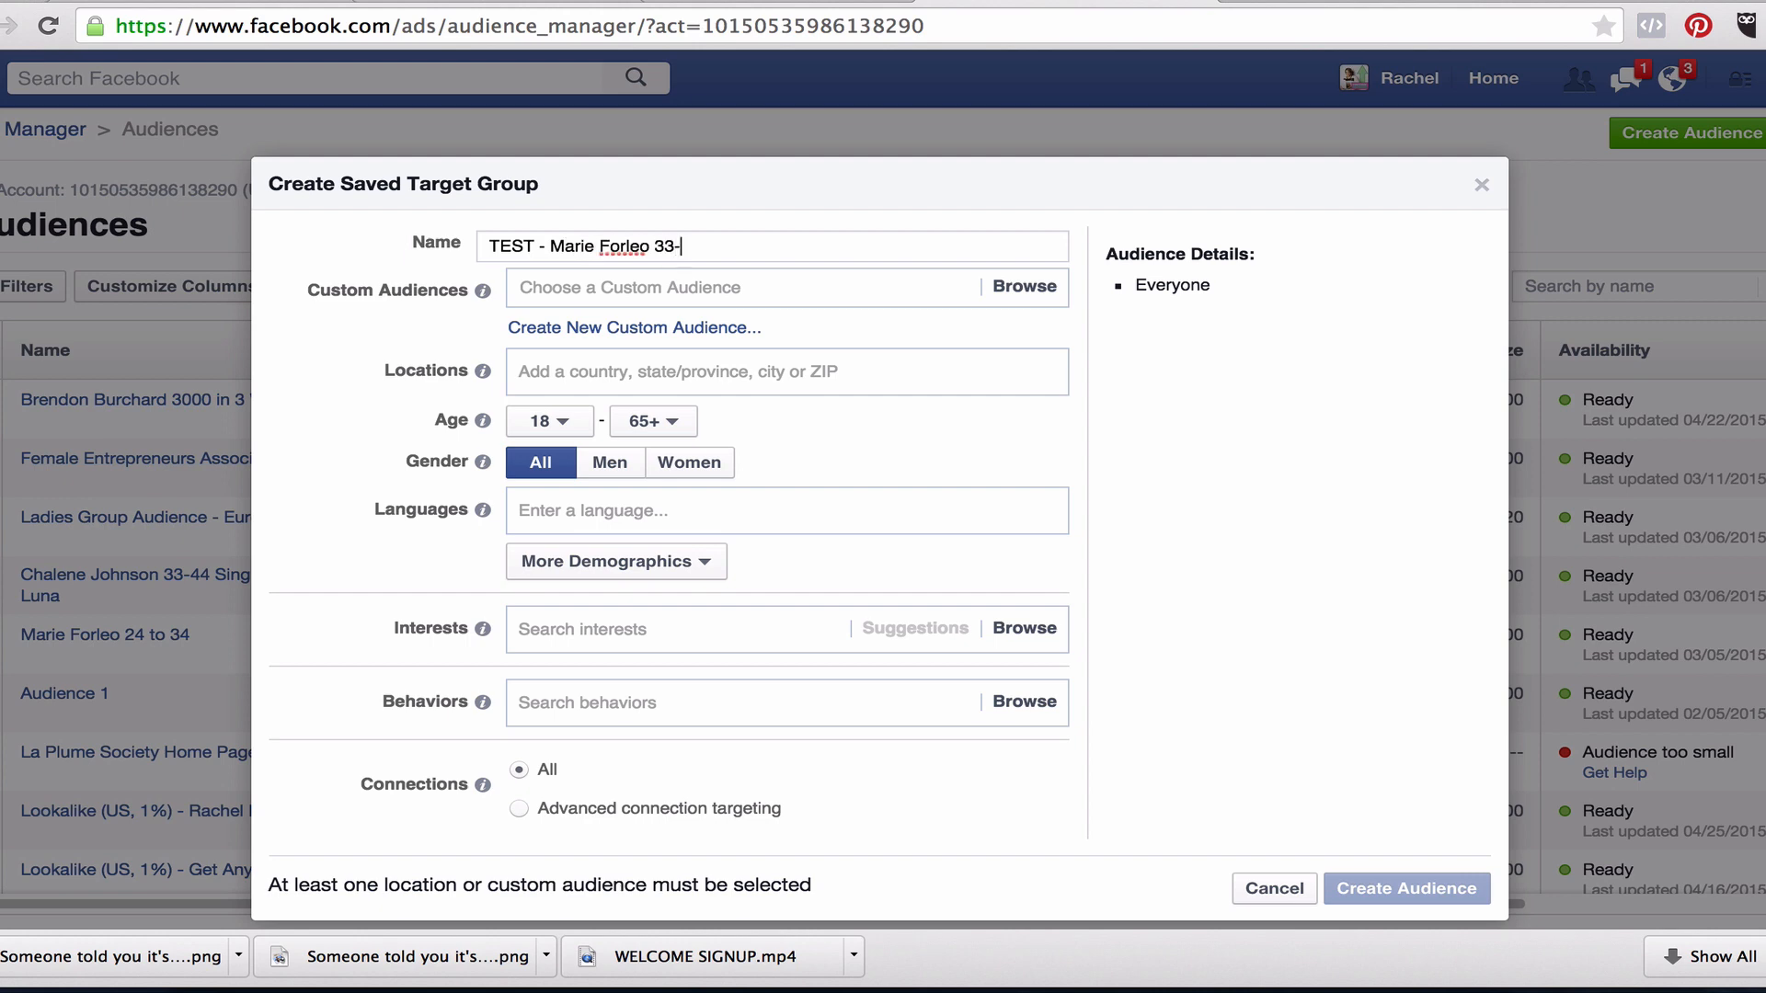
pyautogui.write('44 Europe LADIES')
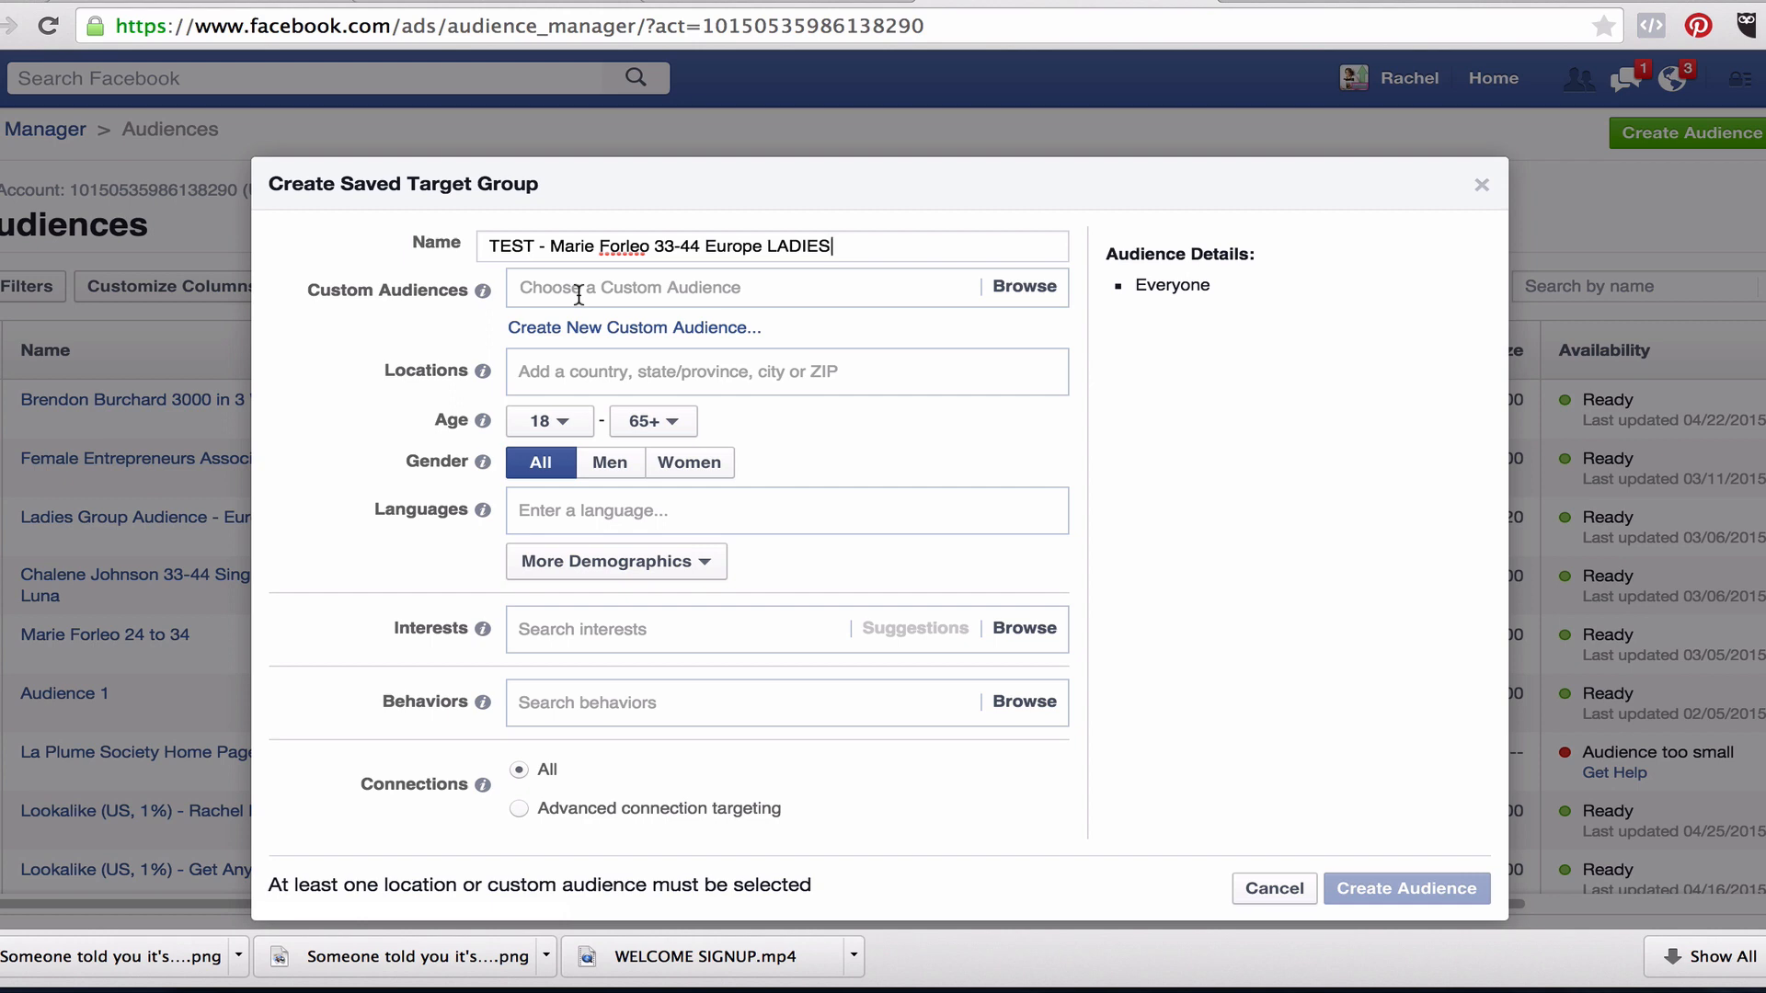
# Add the countries United Kingdom, Sweden, France and Germany as the target group's locations.
pyautogui.click(560, 367)
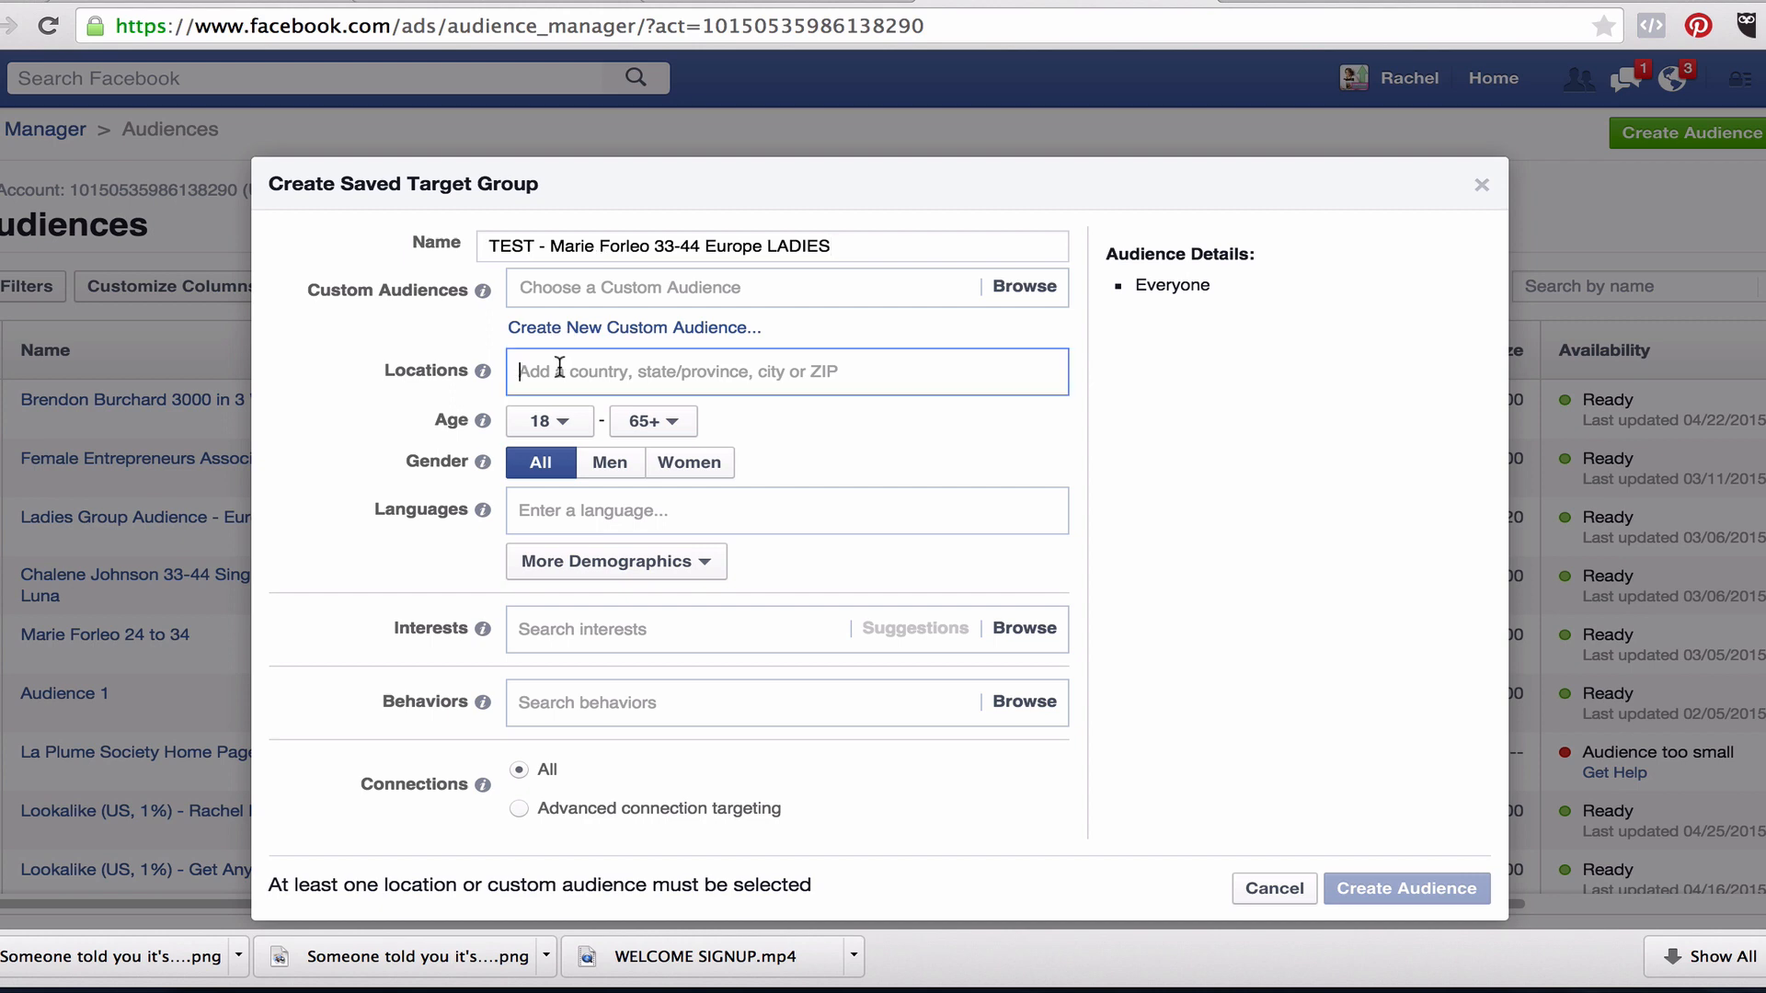
pyautogui.write('United King')
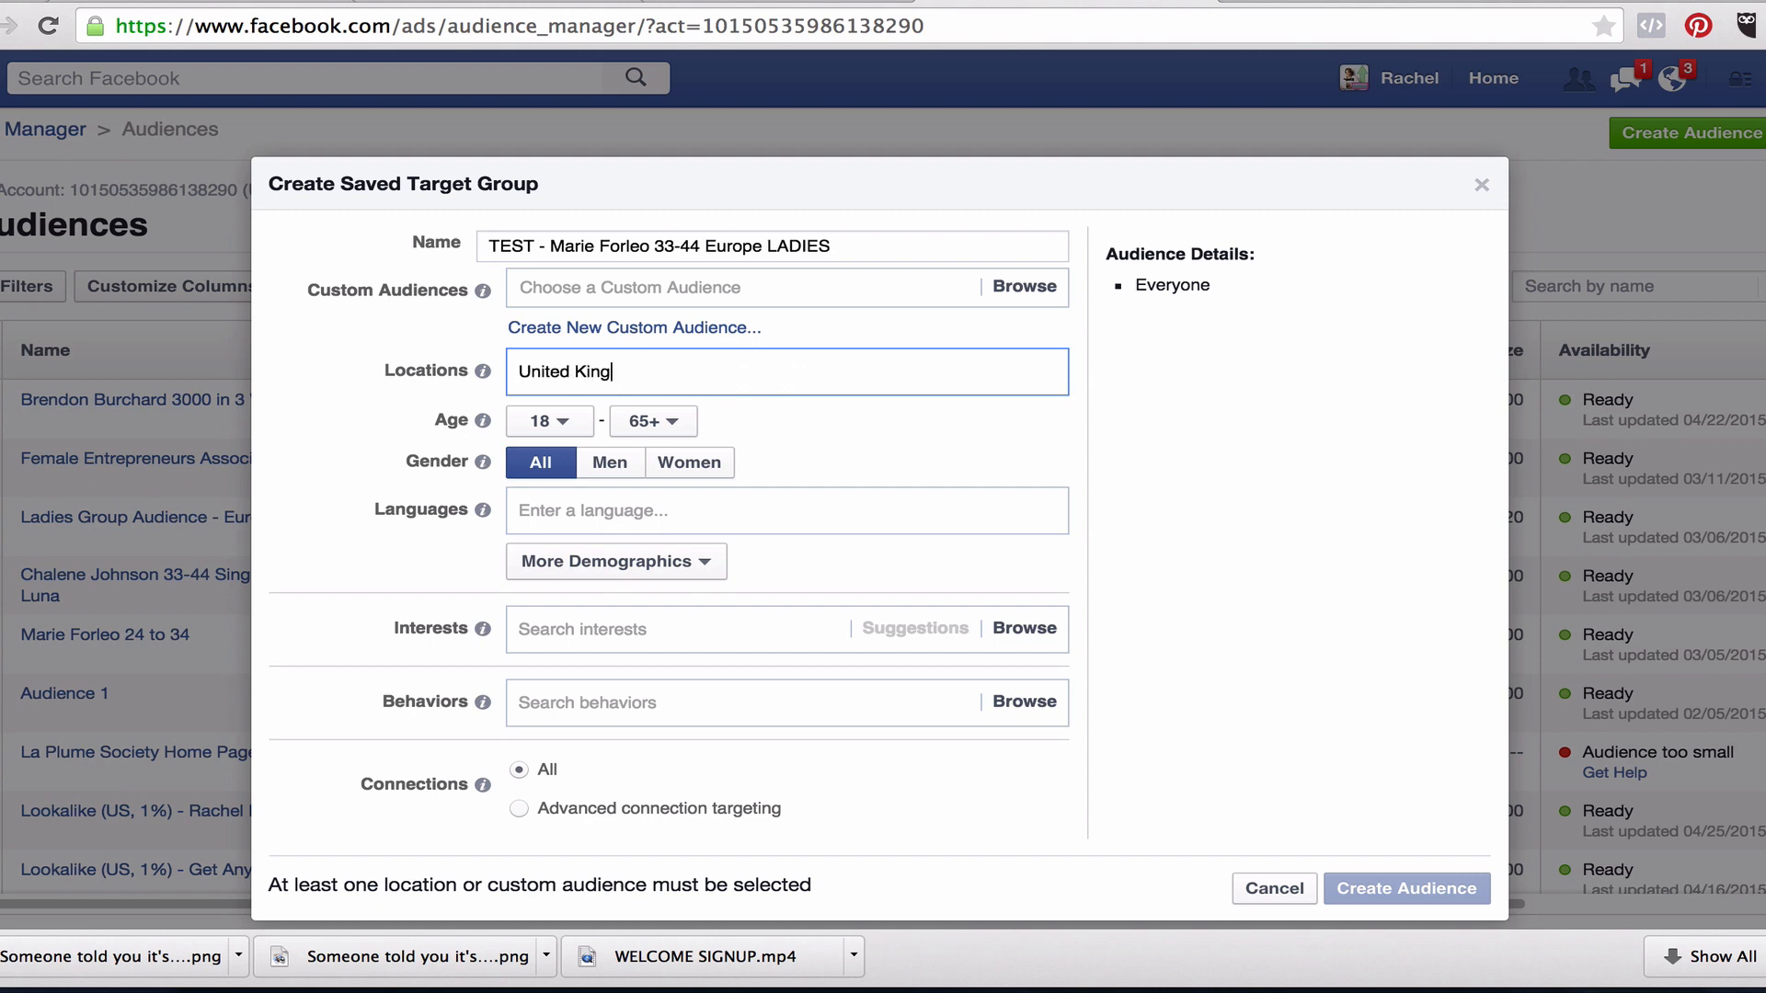
pyautogui.write('dom')
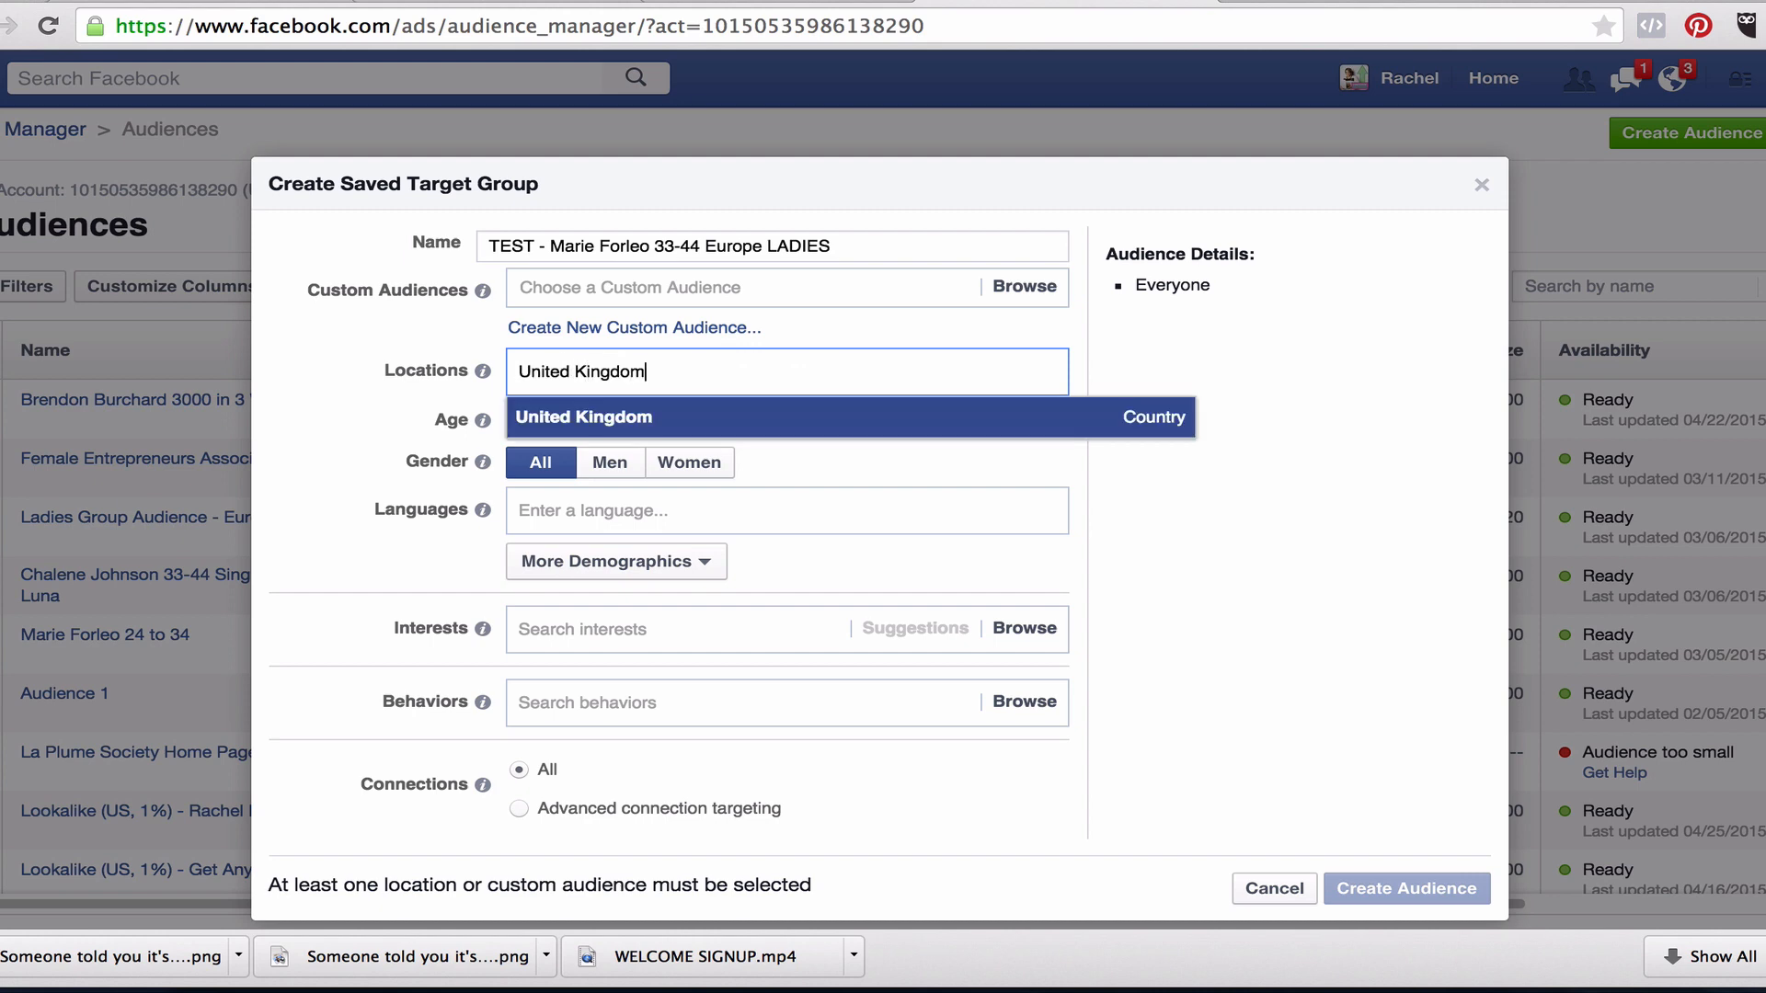
pyautogui.click(565, 418)
pyautogui.write('Sweden')
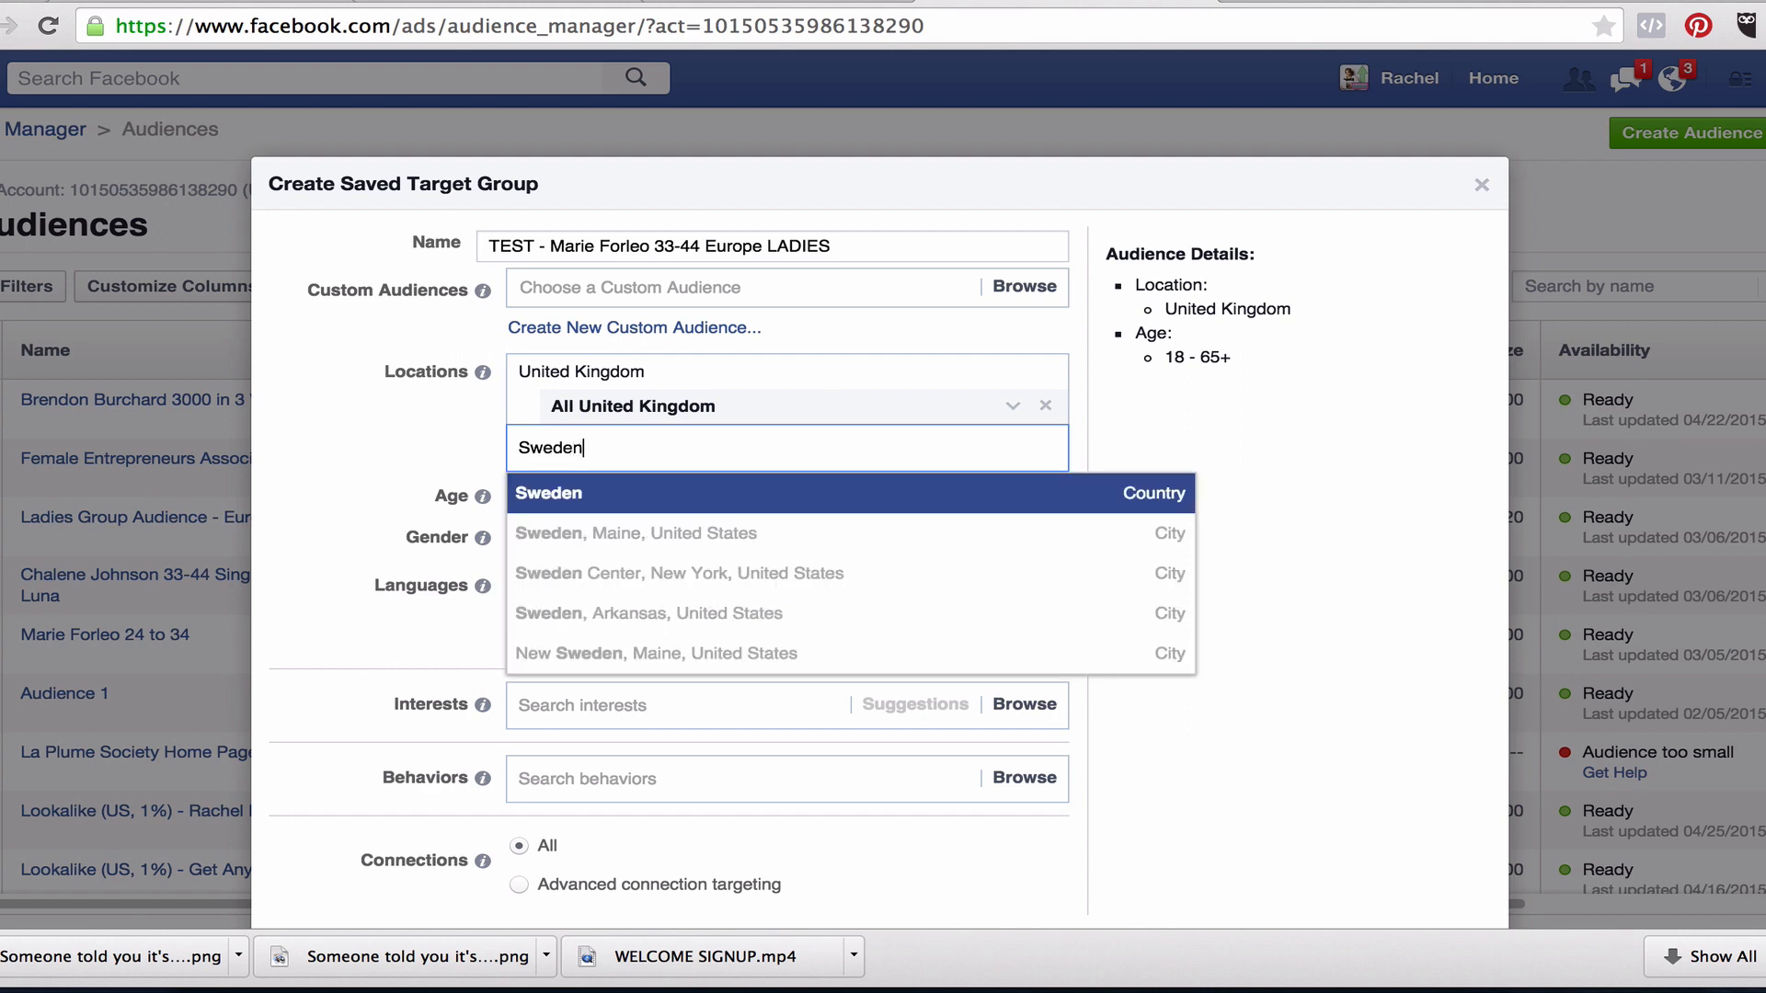
pyautogui.press('Return')
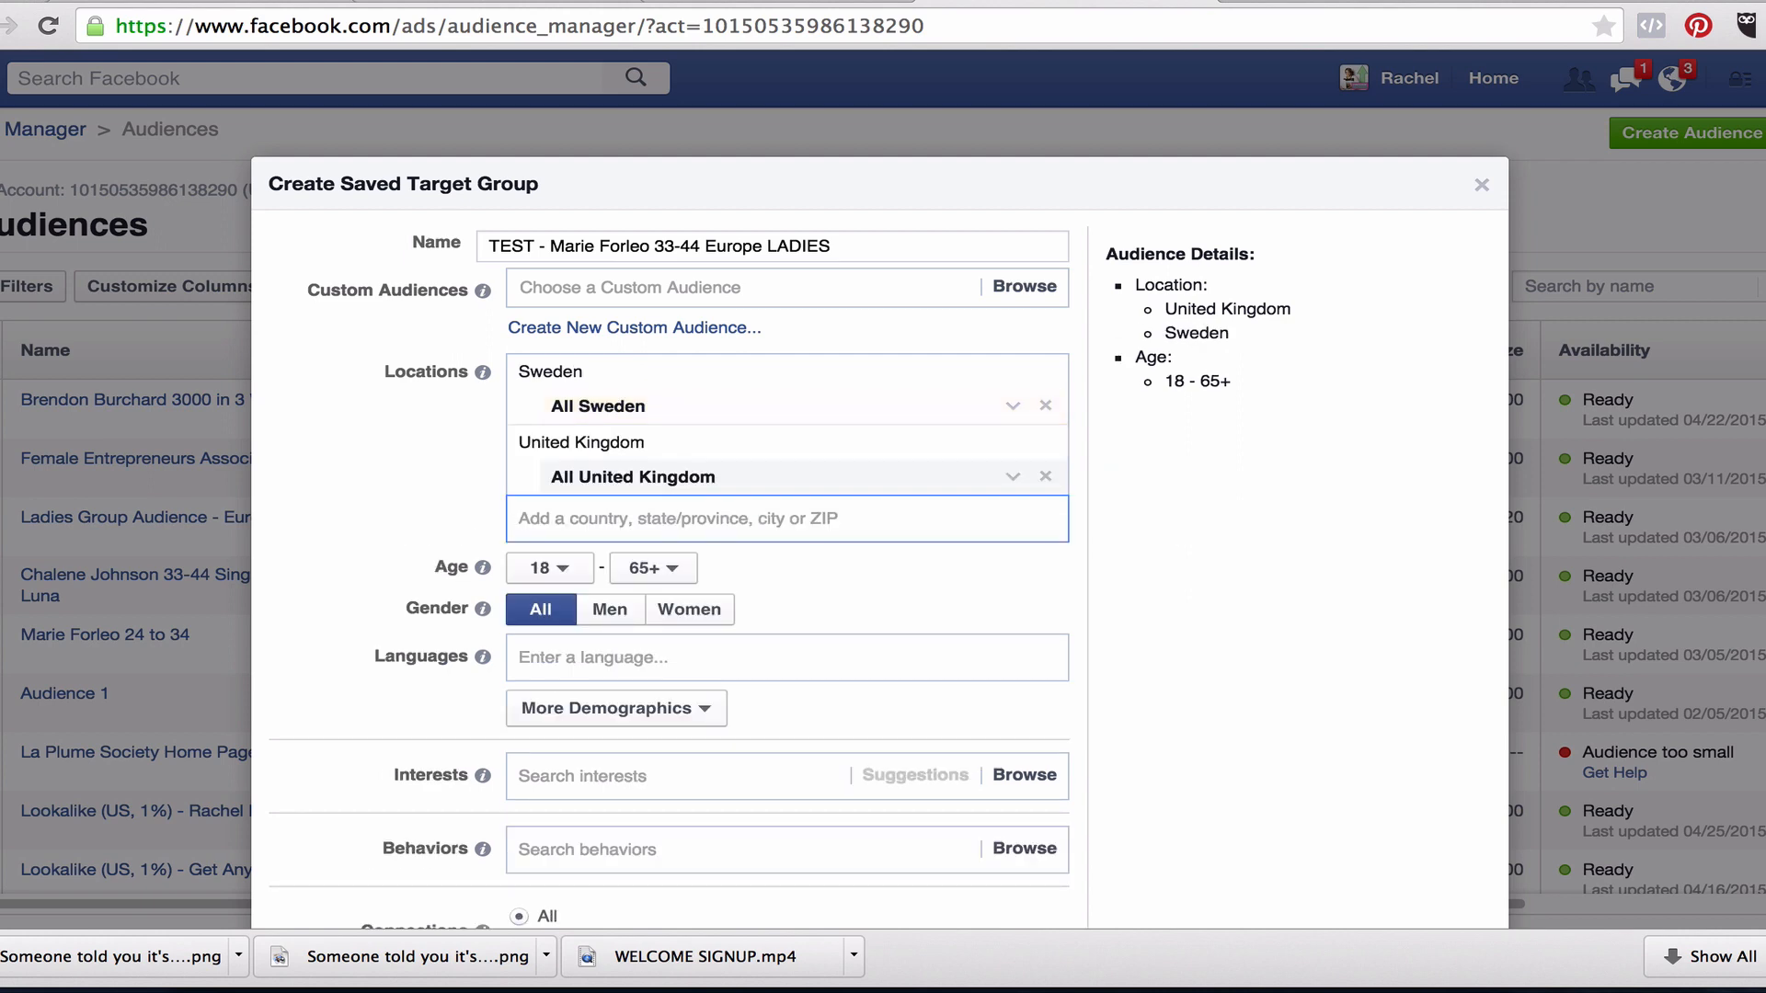
pyautogui.write('France')
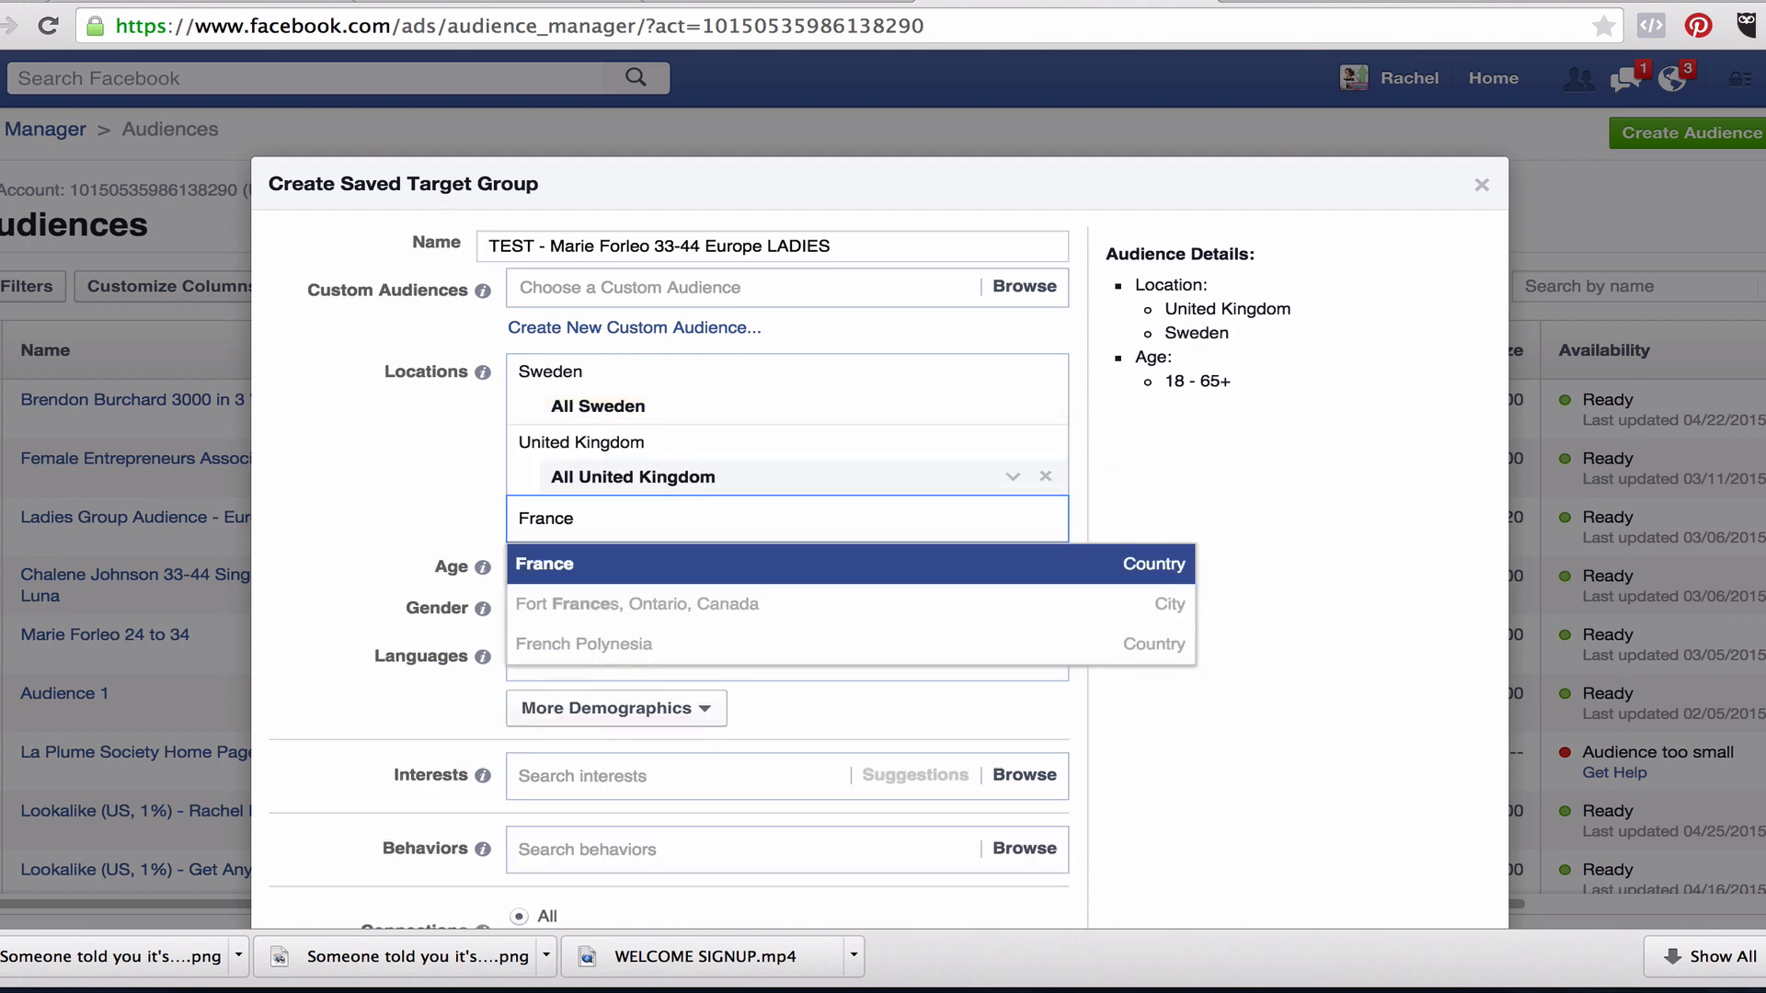
pyautogui.press('Return')
pyautogui.write('Germany')
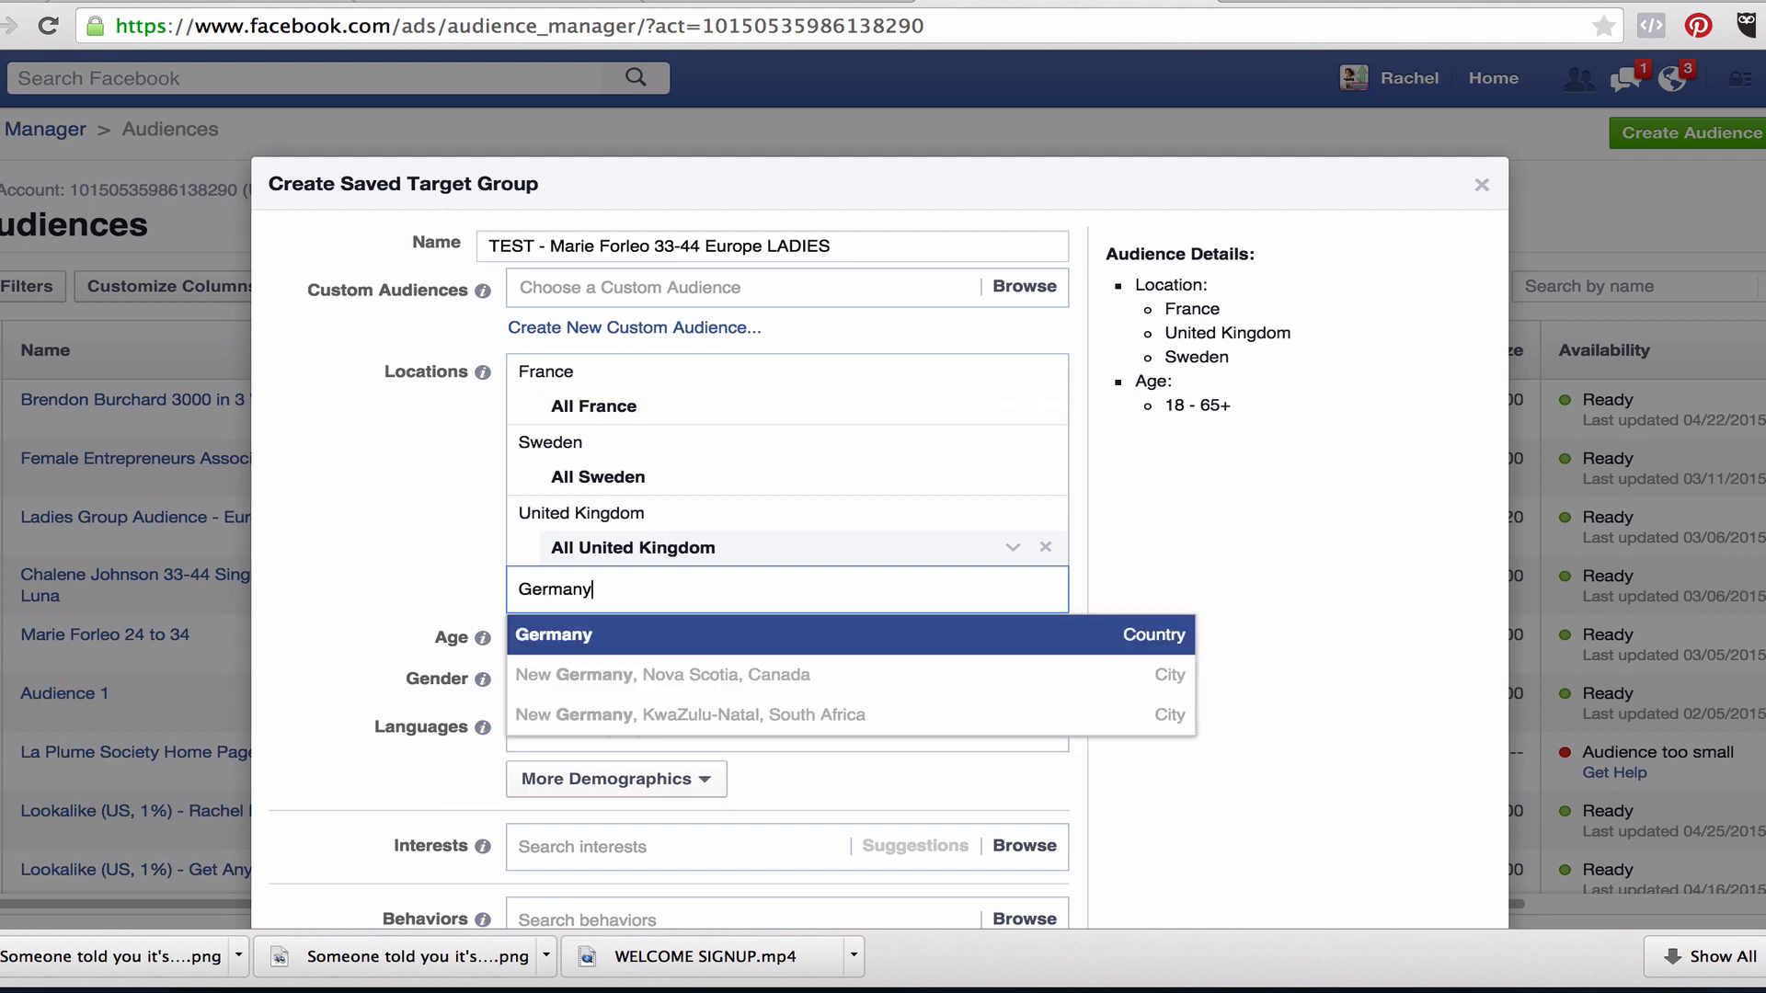
pyautogui.press('Return')
pyautogui.write('Italy')
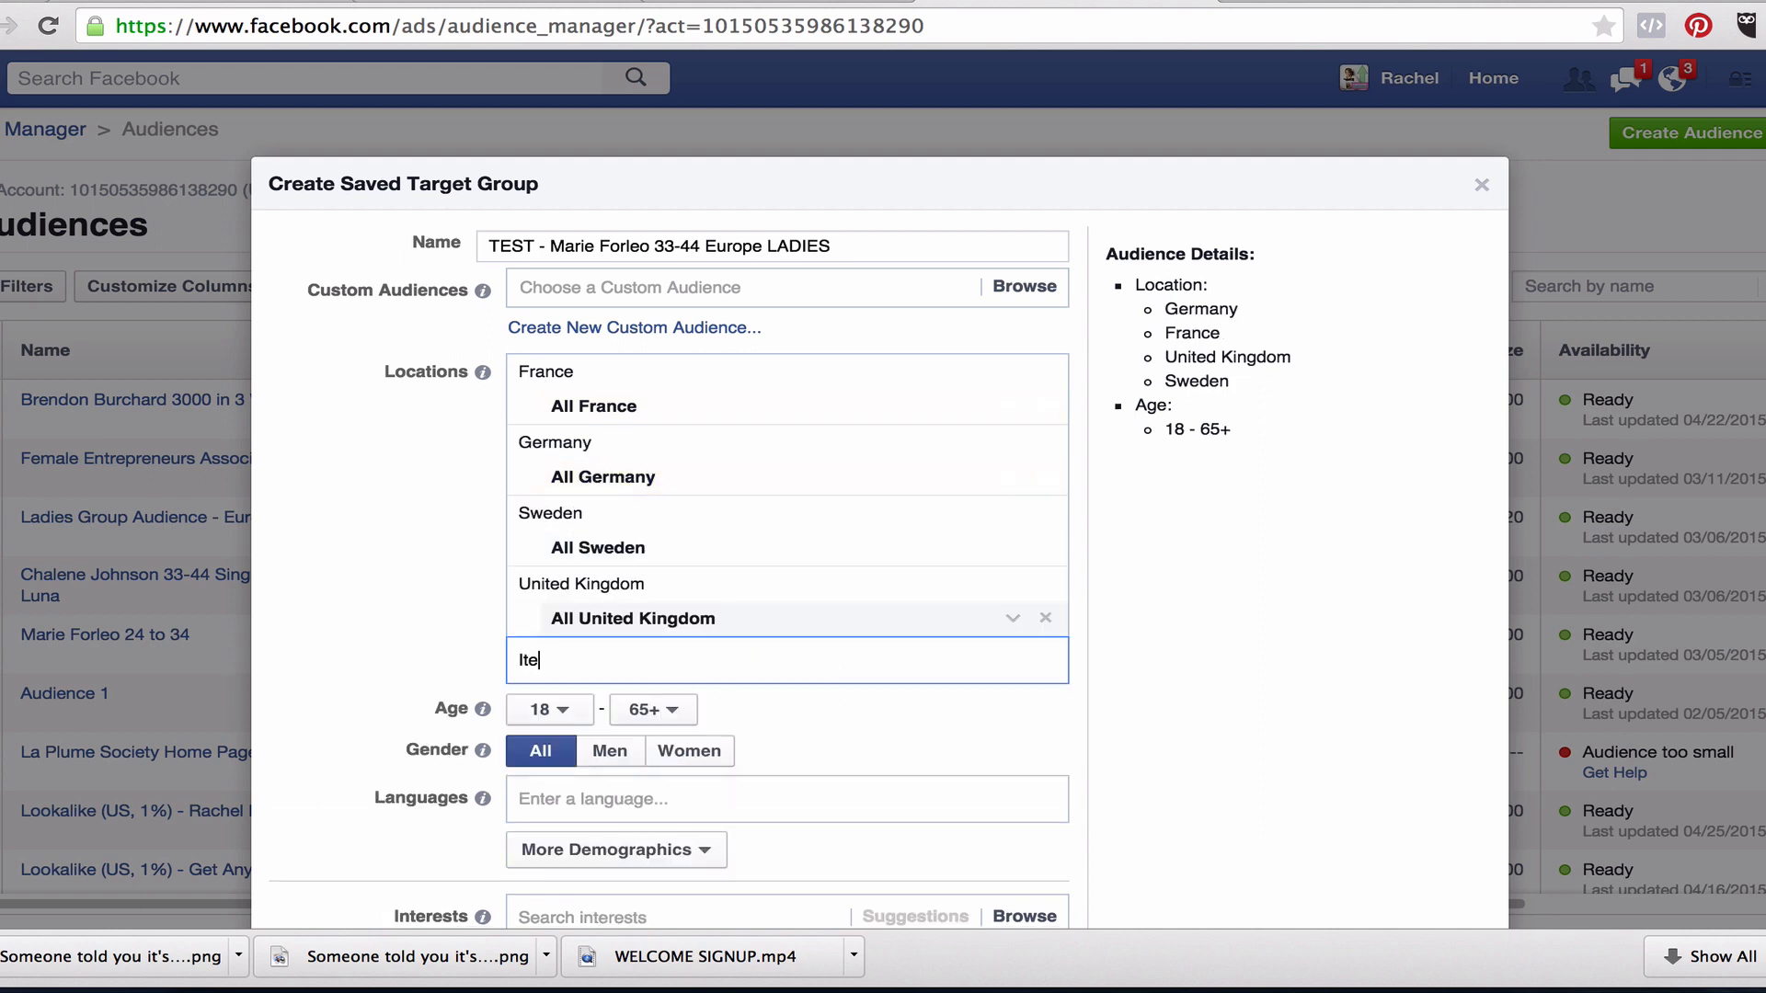
pyautogui.press('Return')
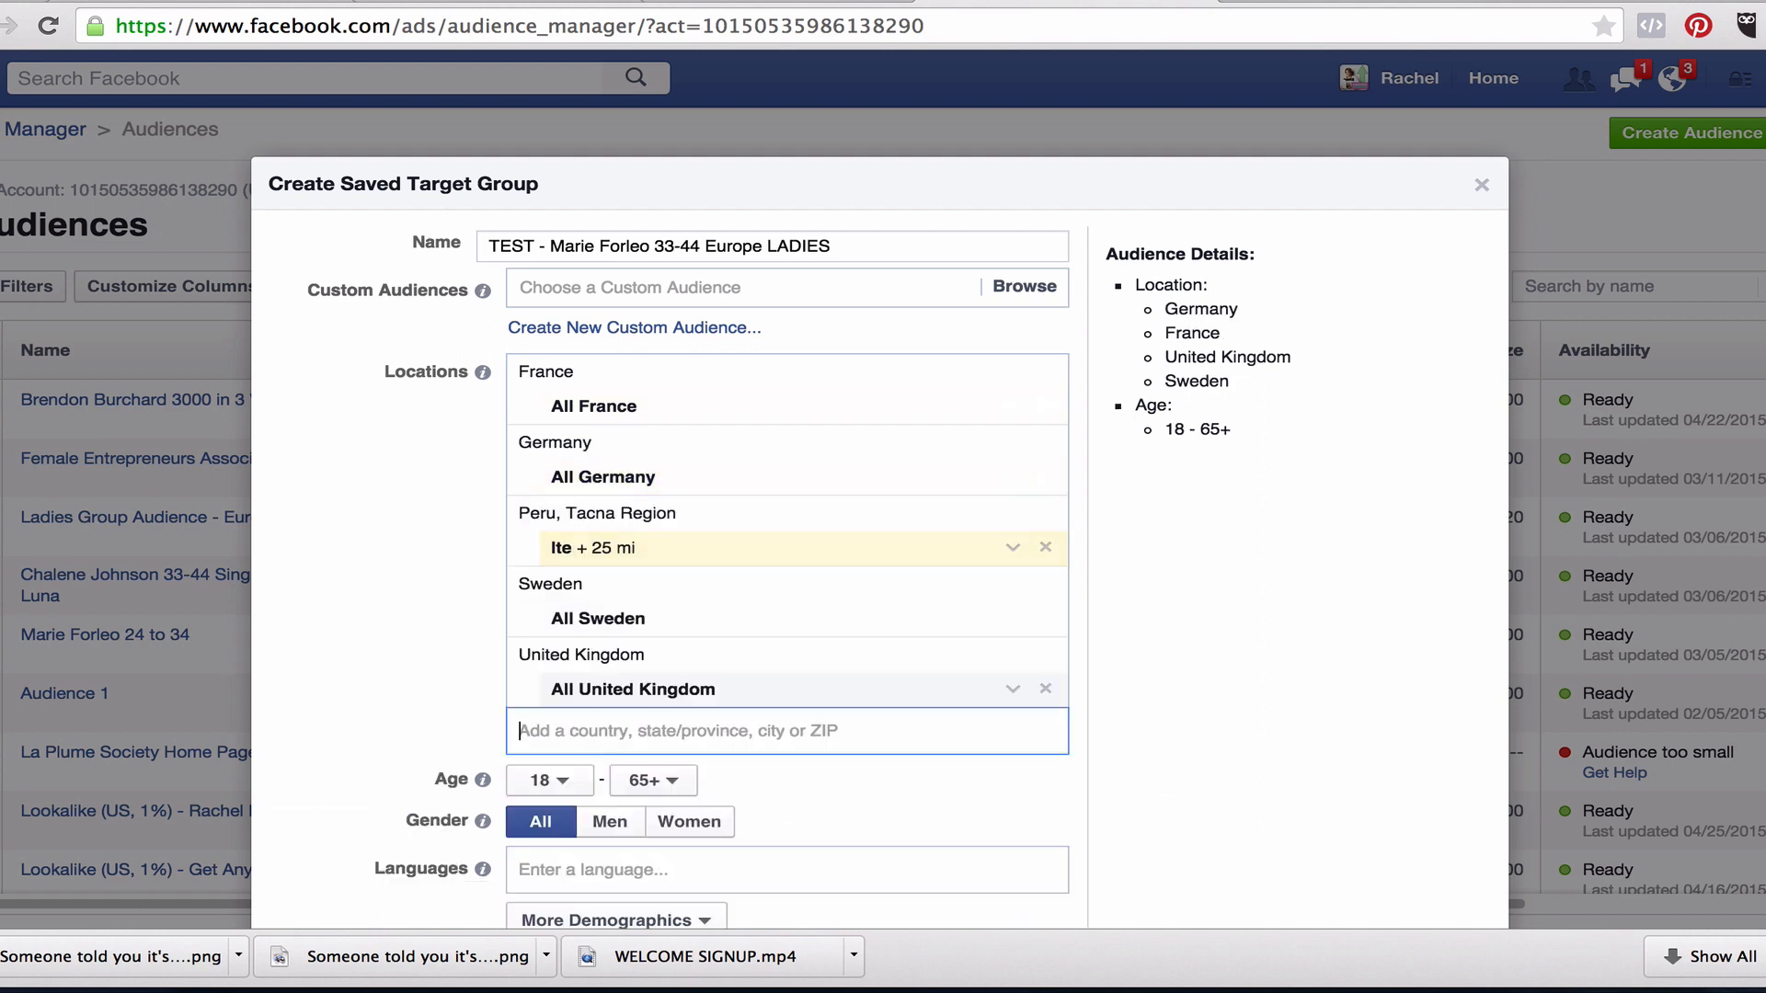
pyautogui.click(1046, 548)
# Add the country Italy to the target group's locations.
pyautogui.write('Italy')
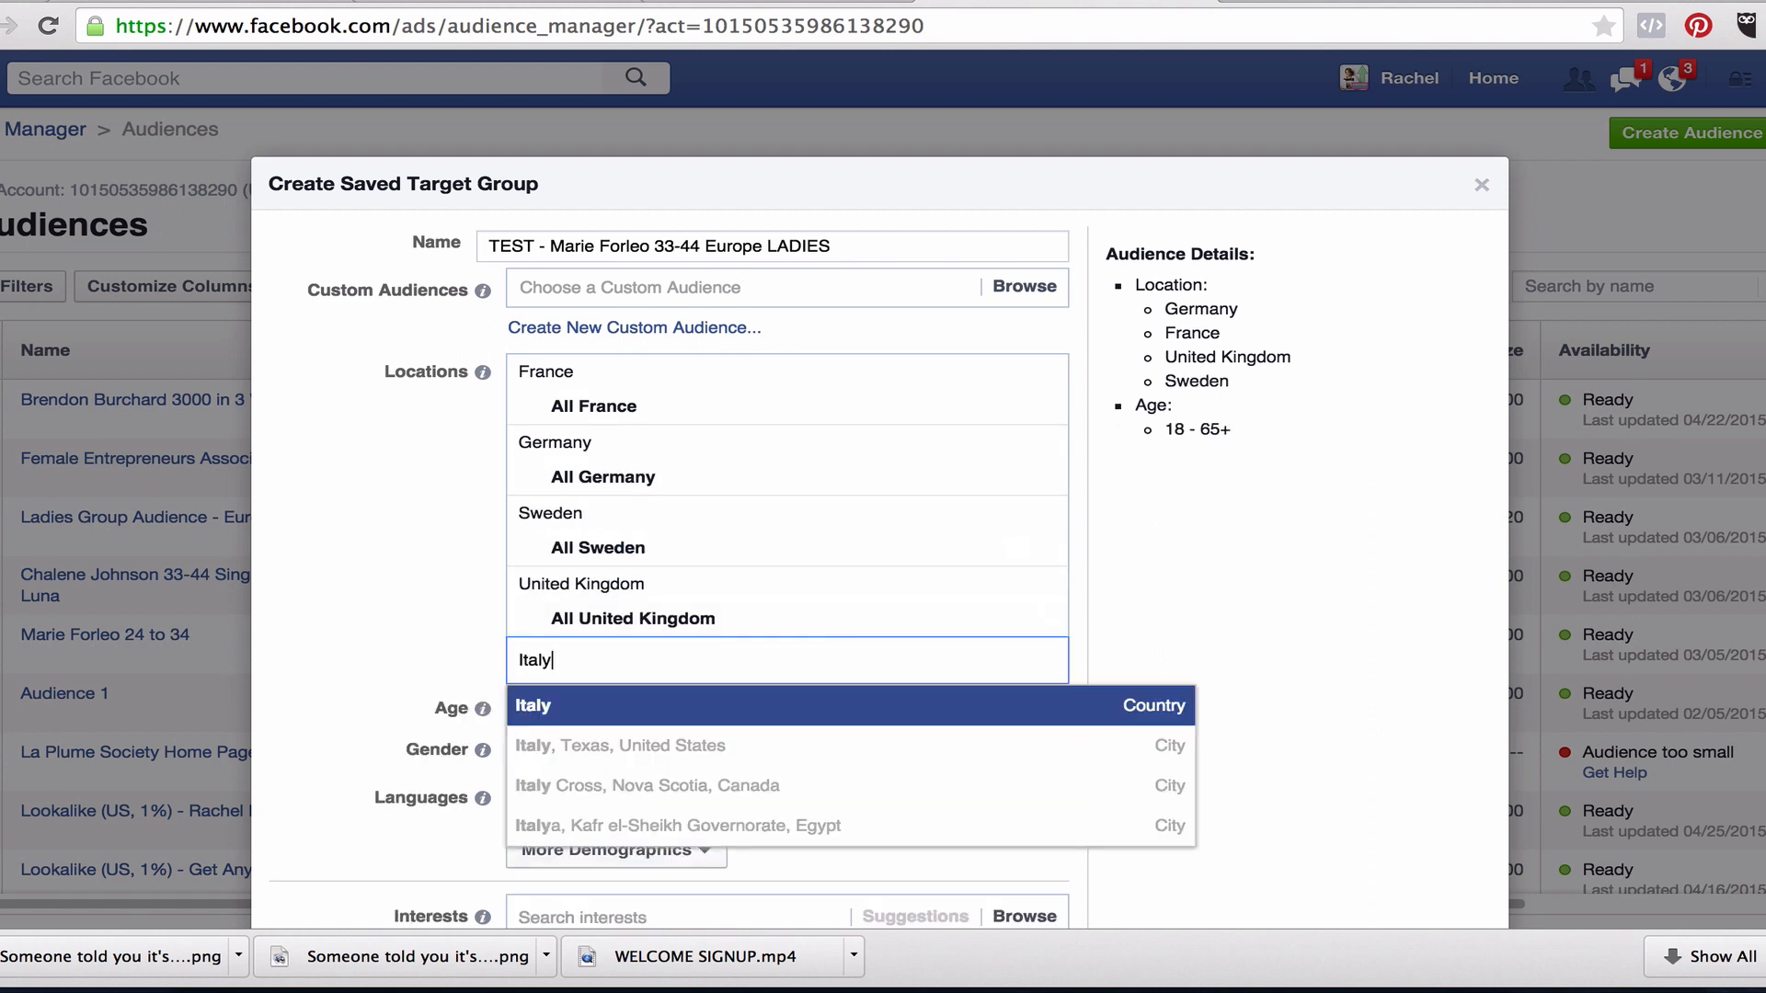
pyautogui.press('Return')
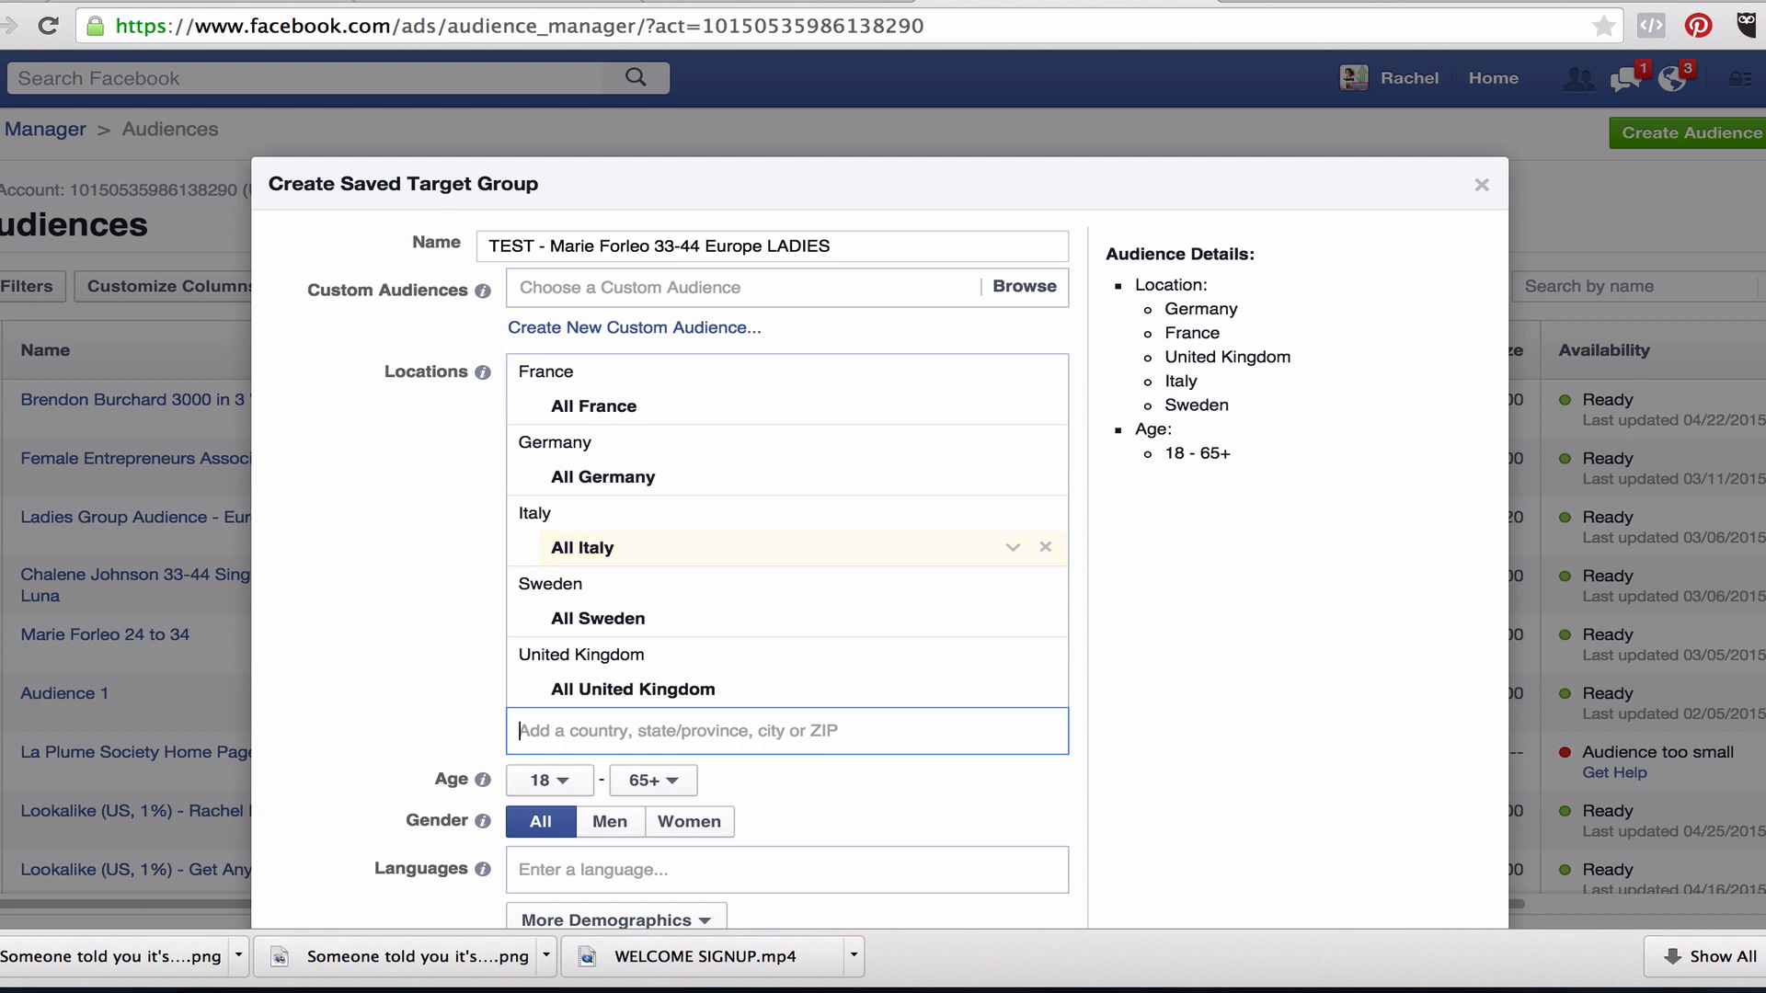
# Set the target group's age range to 33 through 44.
pyautogui.scroll(-5, 560, 532)
pyautogui.click(560, 532)
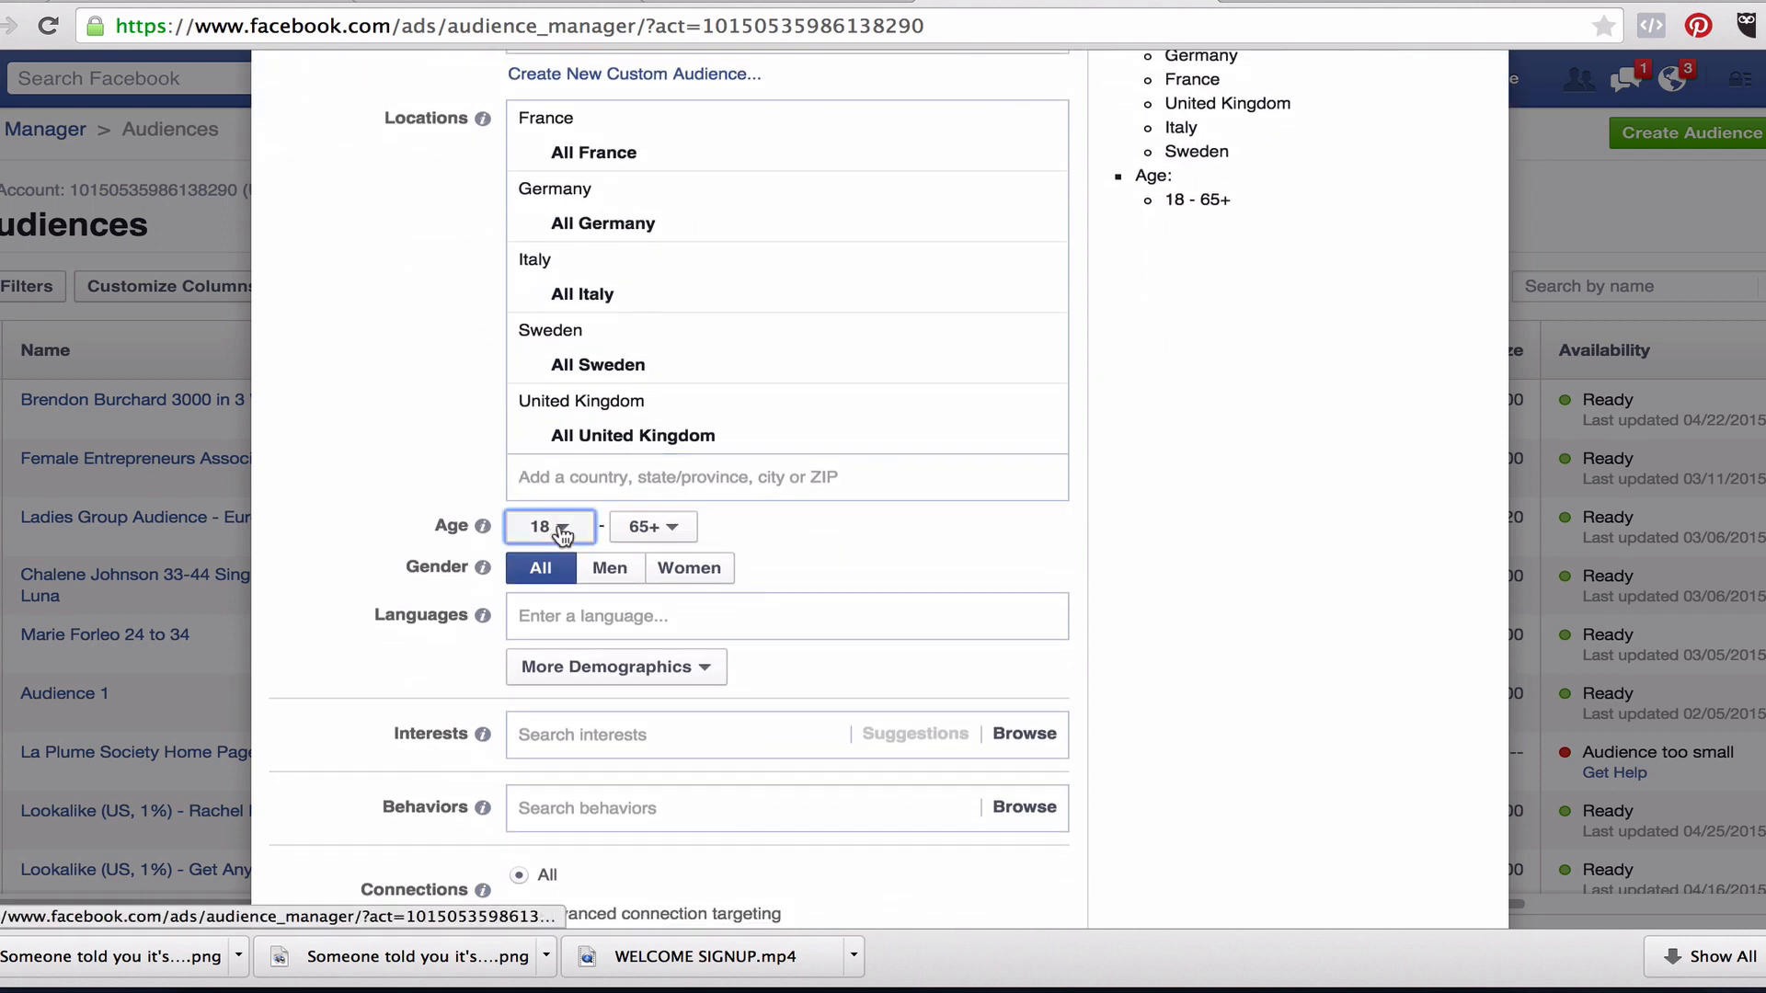
pyautogui.scroll(-3, 555, 443)
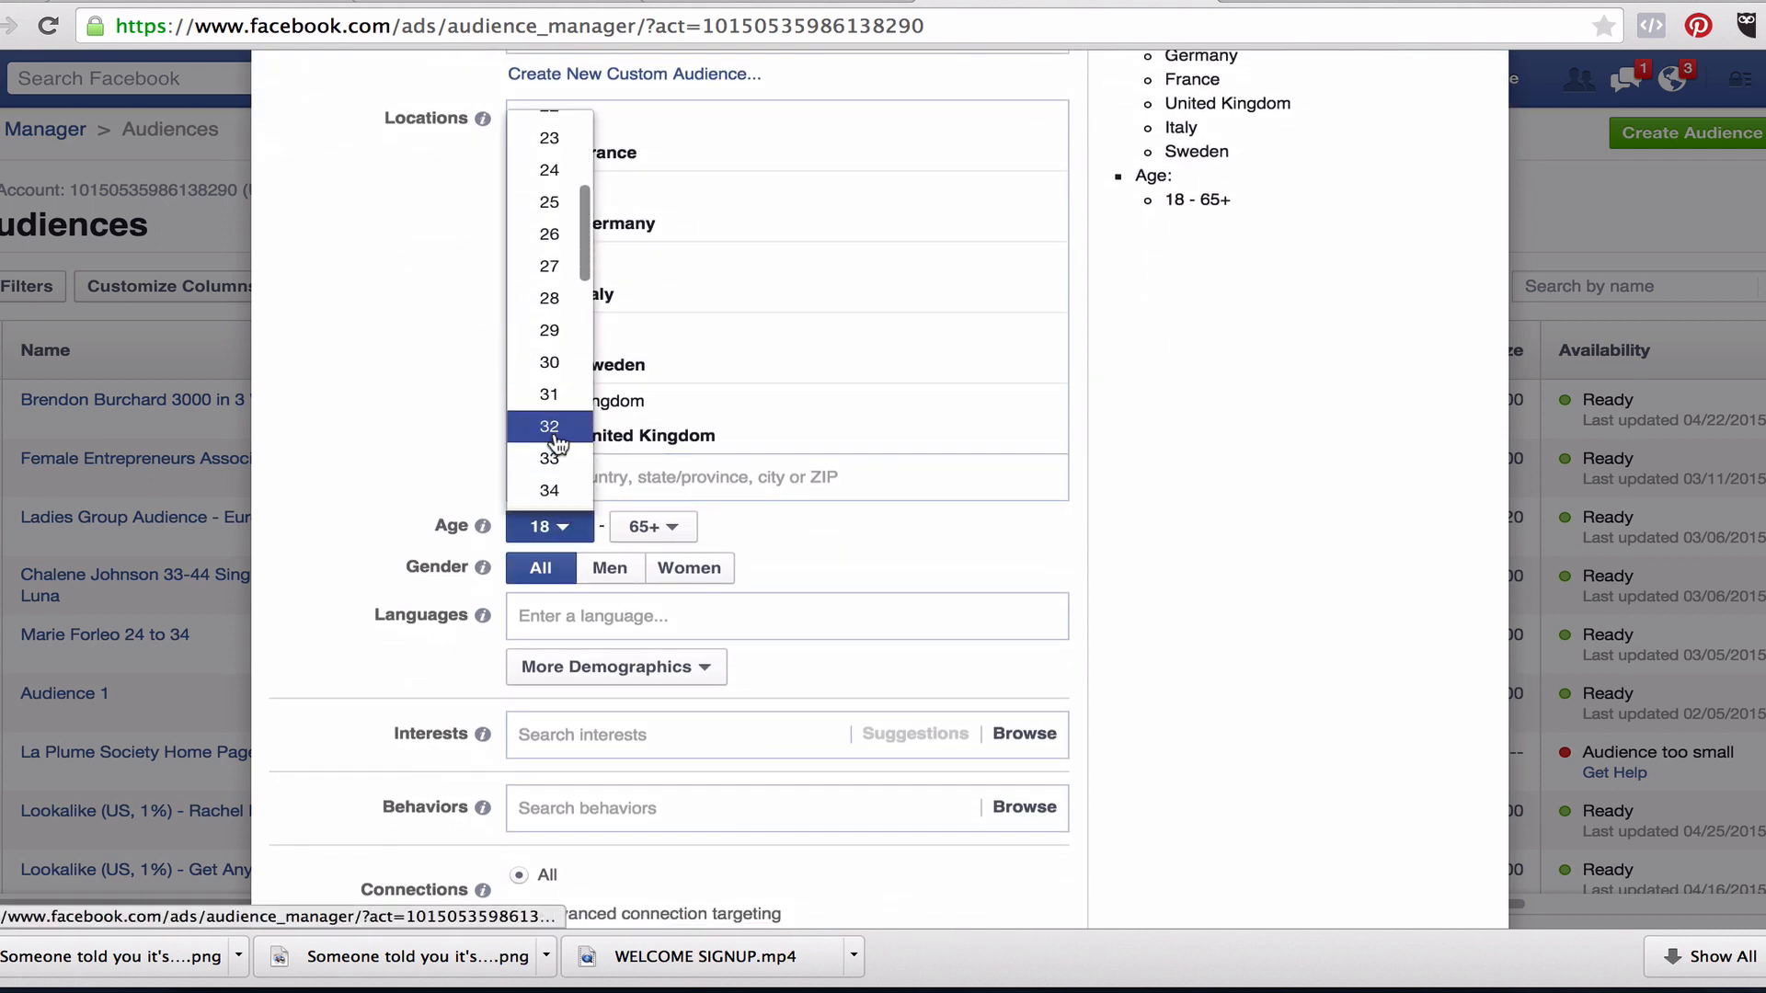
pyautogui.click(550, 363)
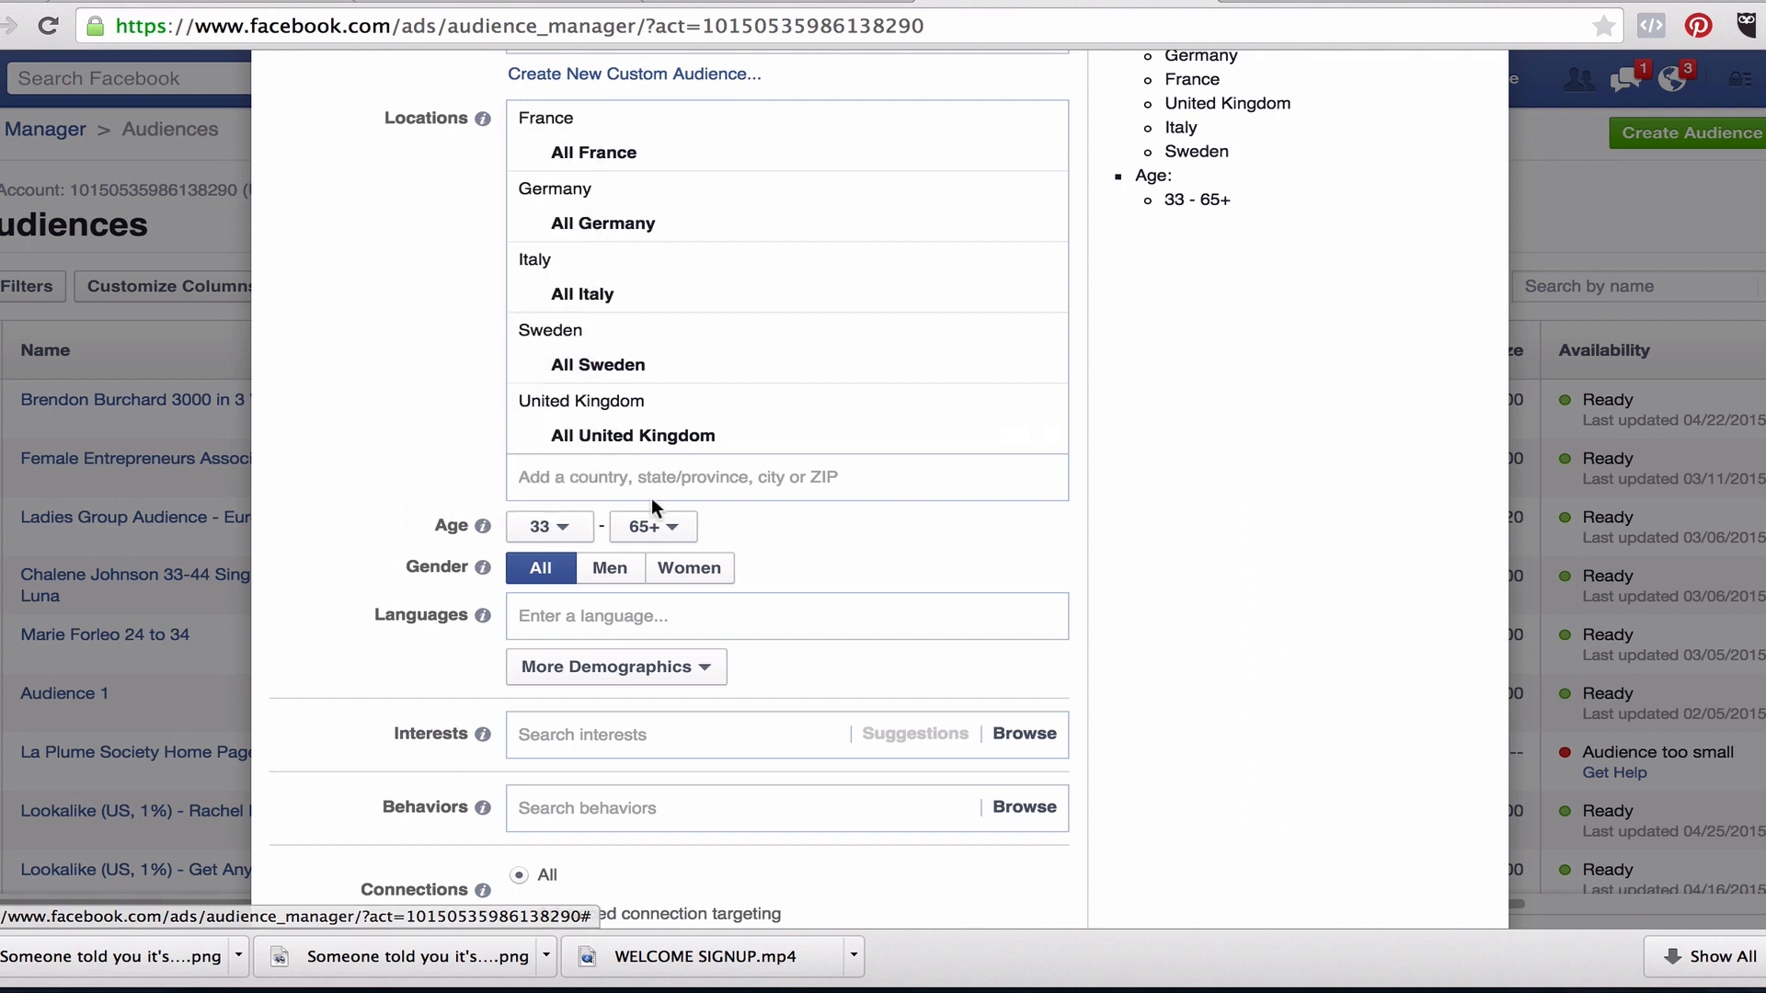
pyautogui.click(659, 527)
pyautogui.scroll(-5, 655, 355)
pyautogui.scroll(-4, 649, 356)
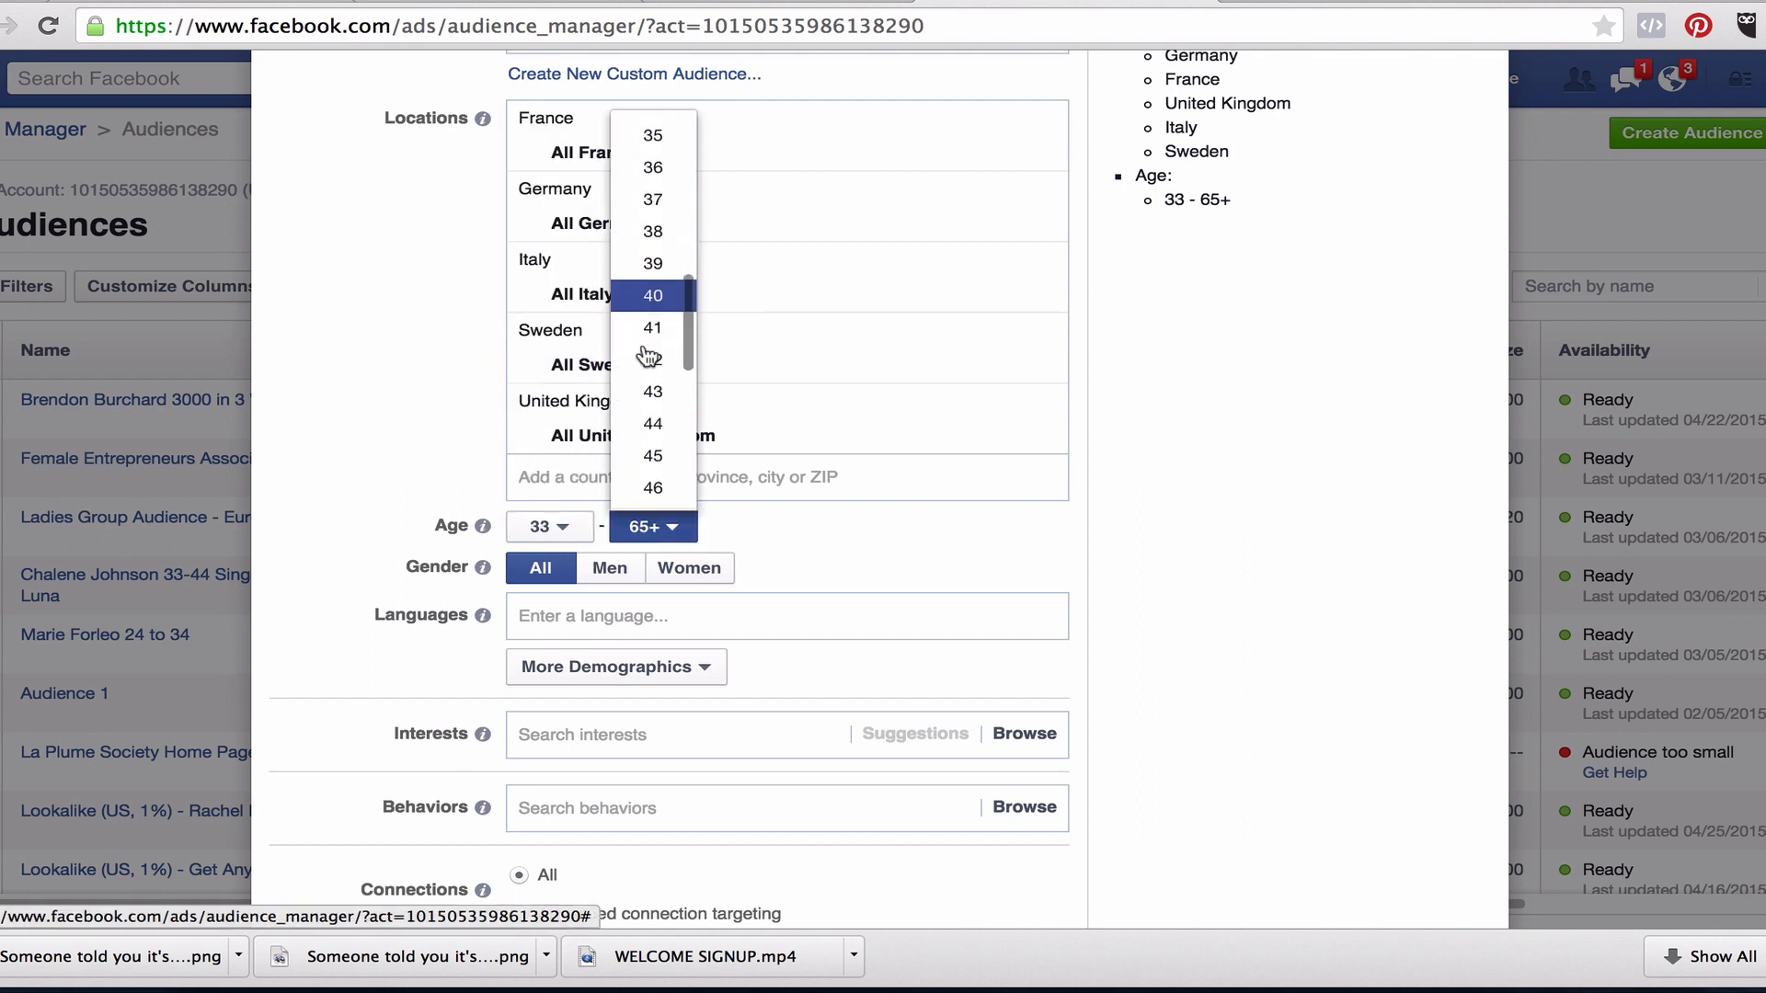
pyautogui.click(650, 272)
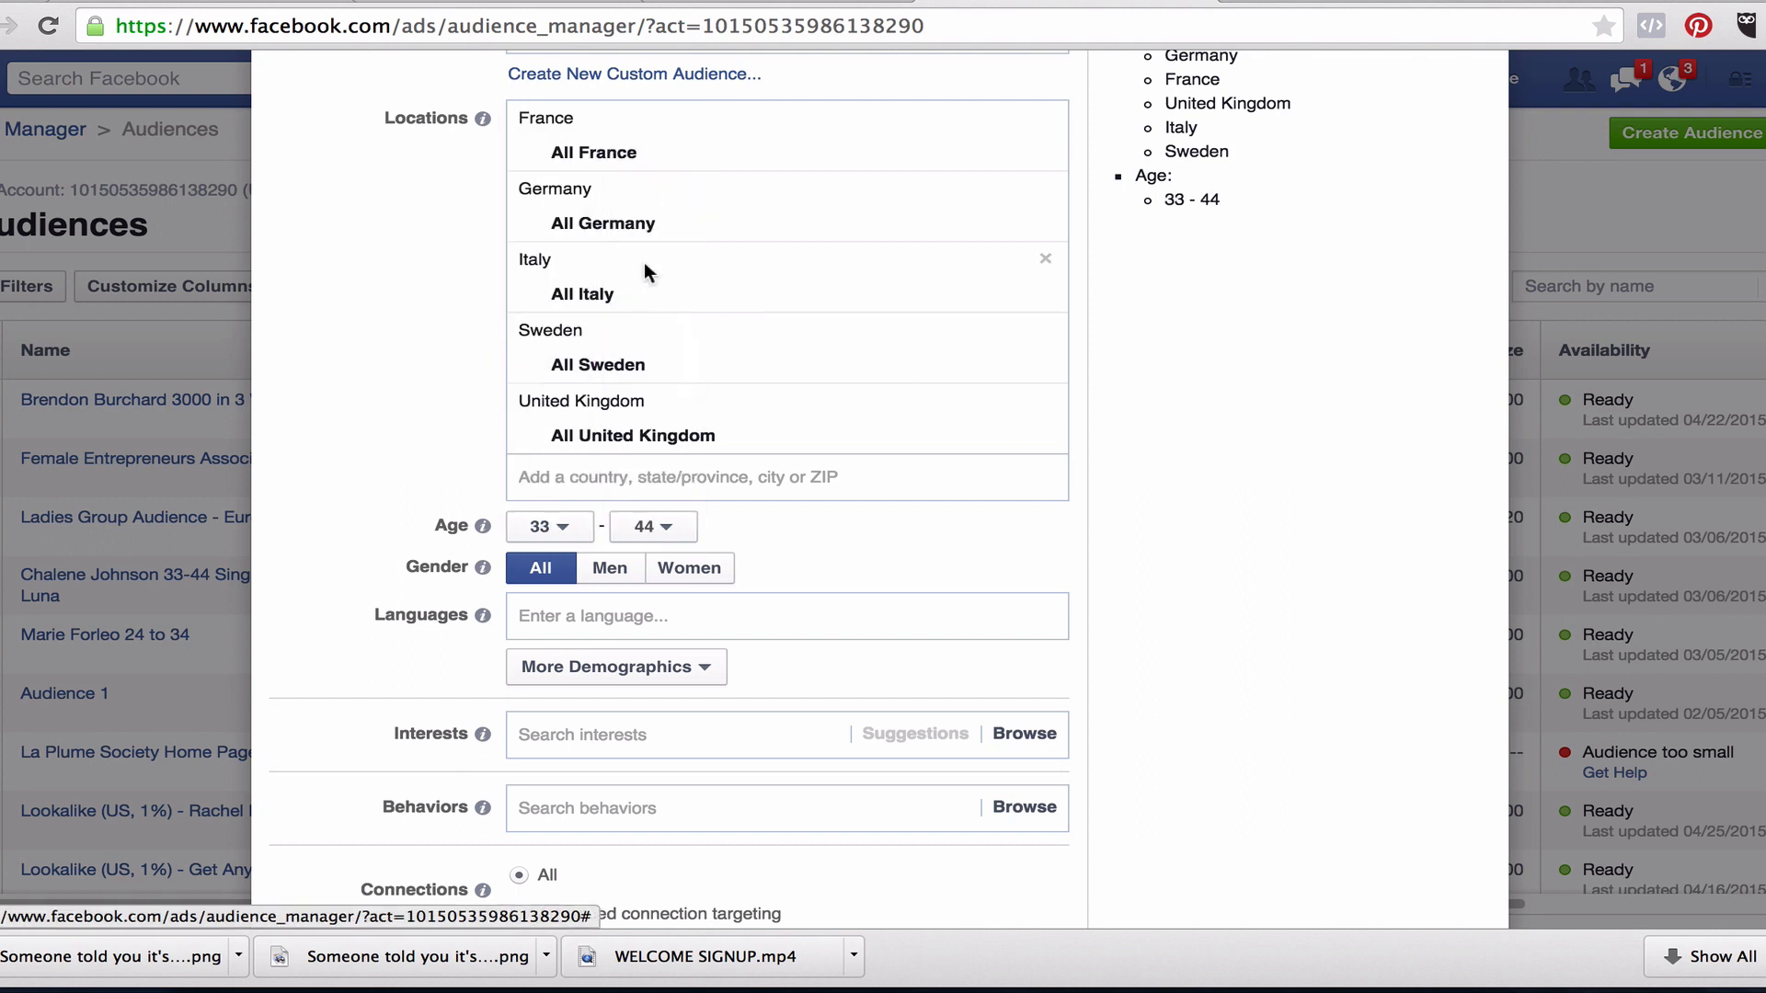
# Limit the target group to women and add English (All) as its language.
pyautogui.click(708, 576)
pyautogui.click(702, 623)
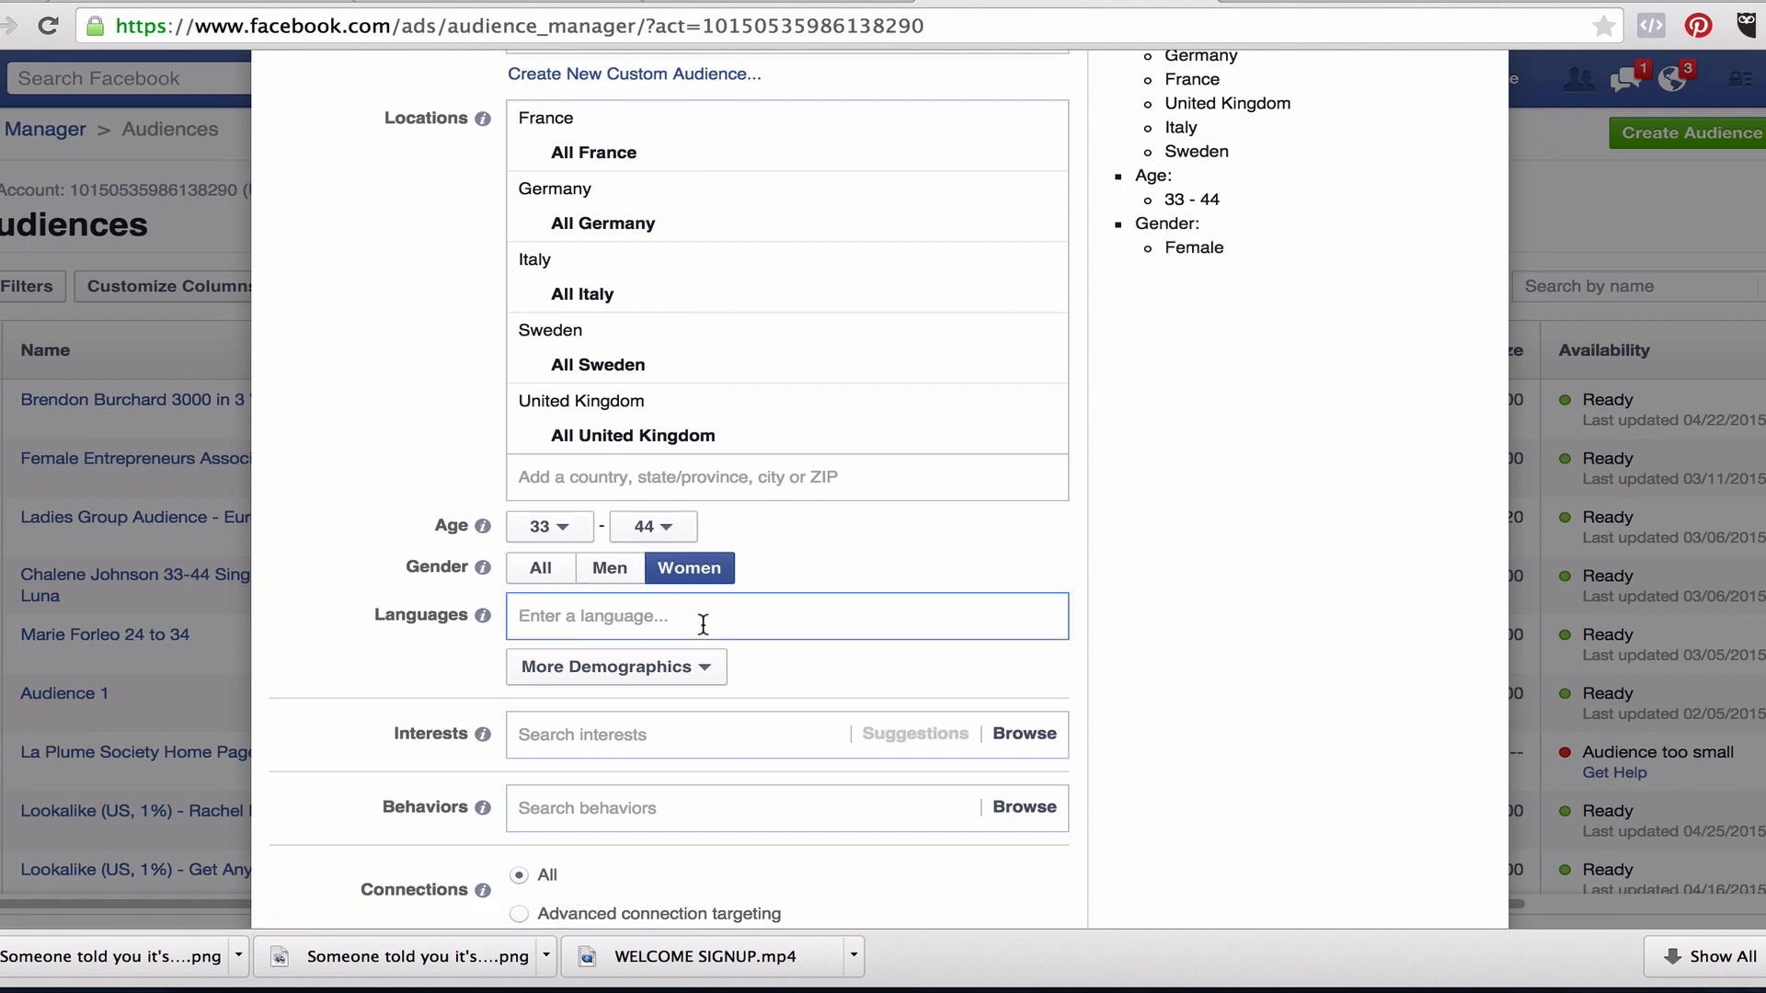
pyautogui.write('English')
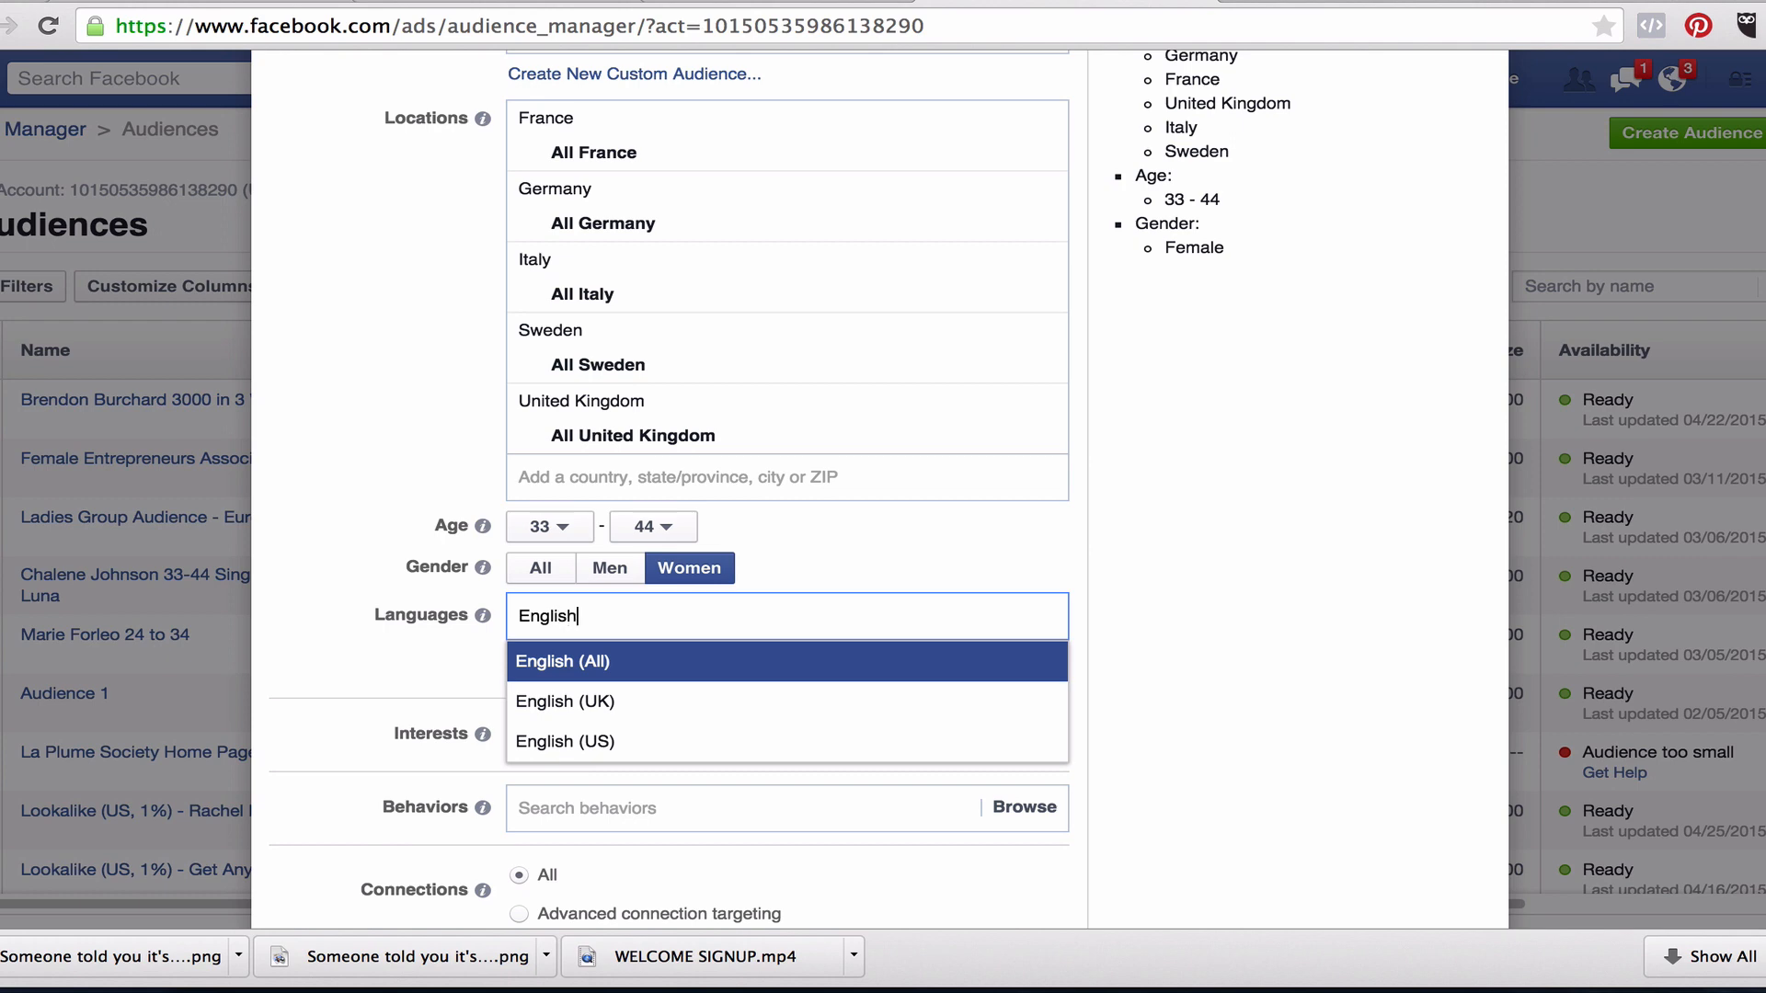
pyautogui.click(693, 674)
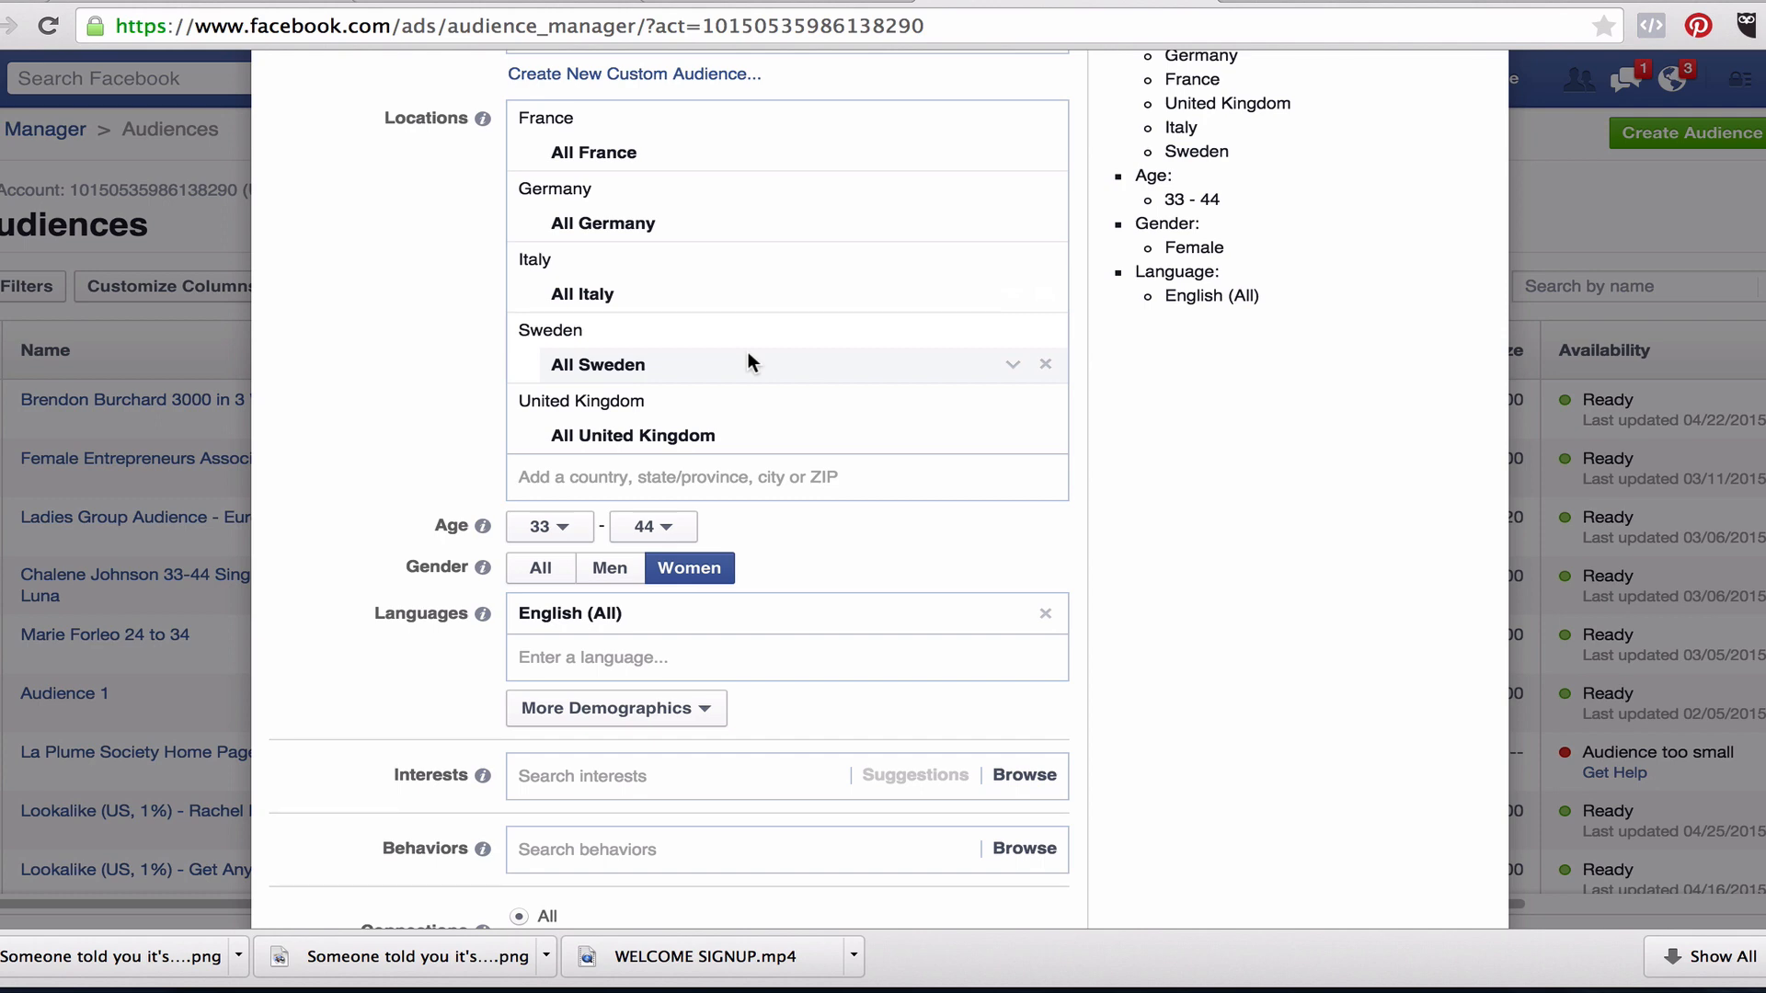
# Look through the additional demographic targeting categories, including Relationship Status, without choosing one.
pyautogui.scroll(-3, 712, 601)
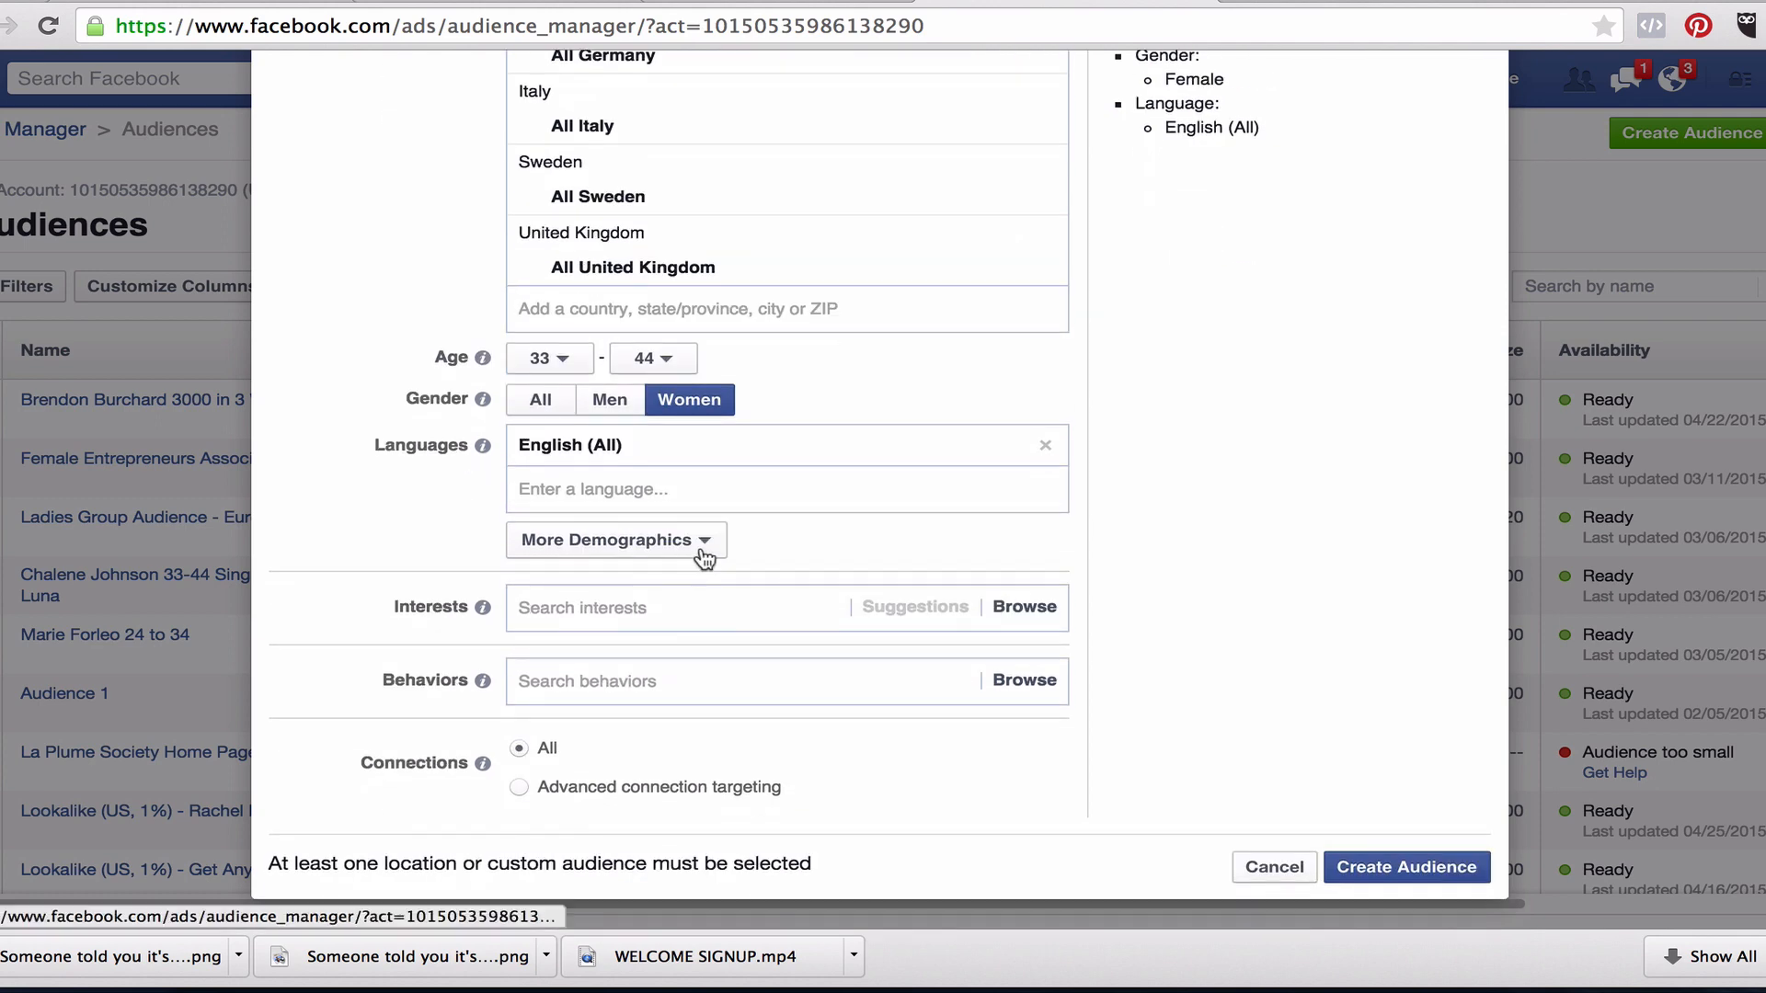
pyautogui.click(703, 552)
pyautogui.moveTo(621, 594)
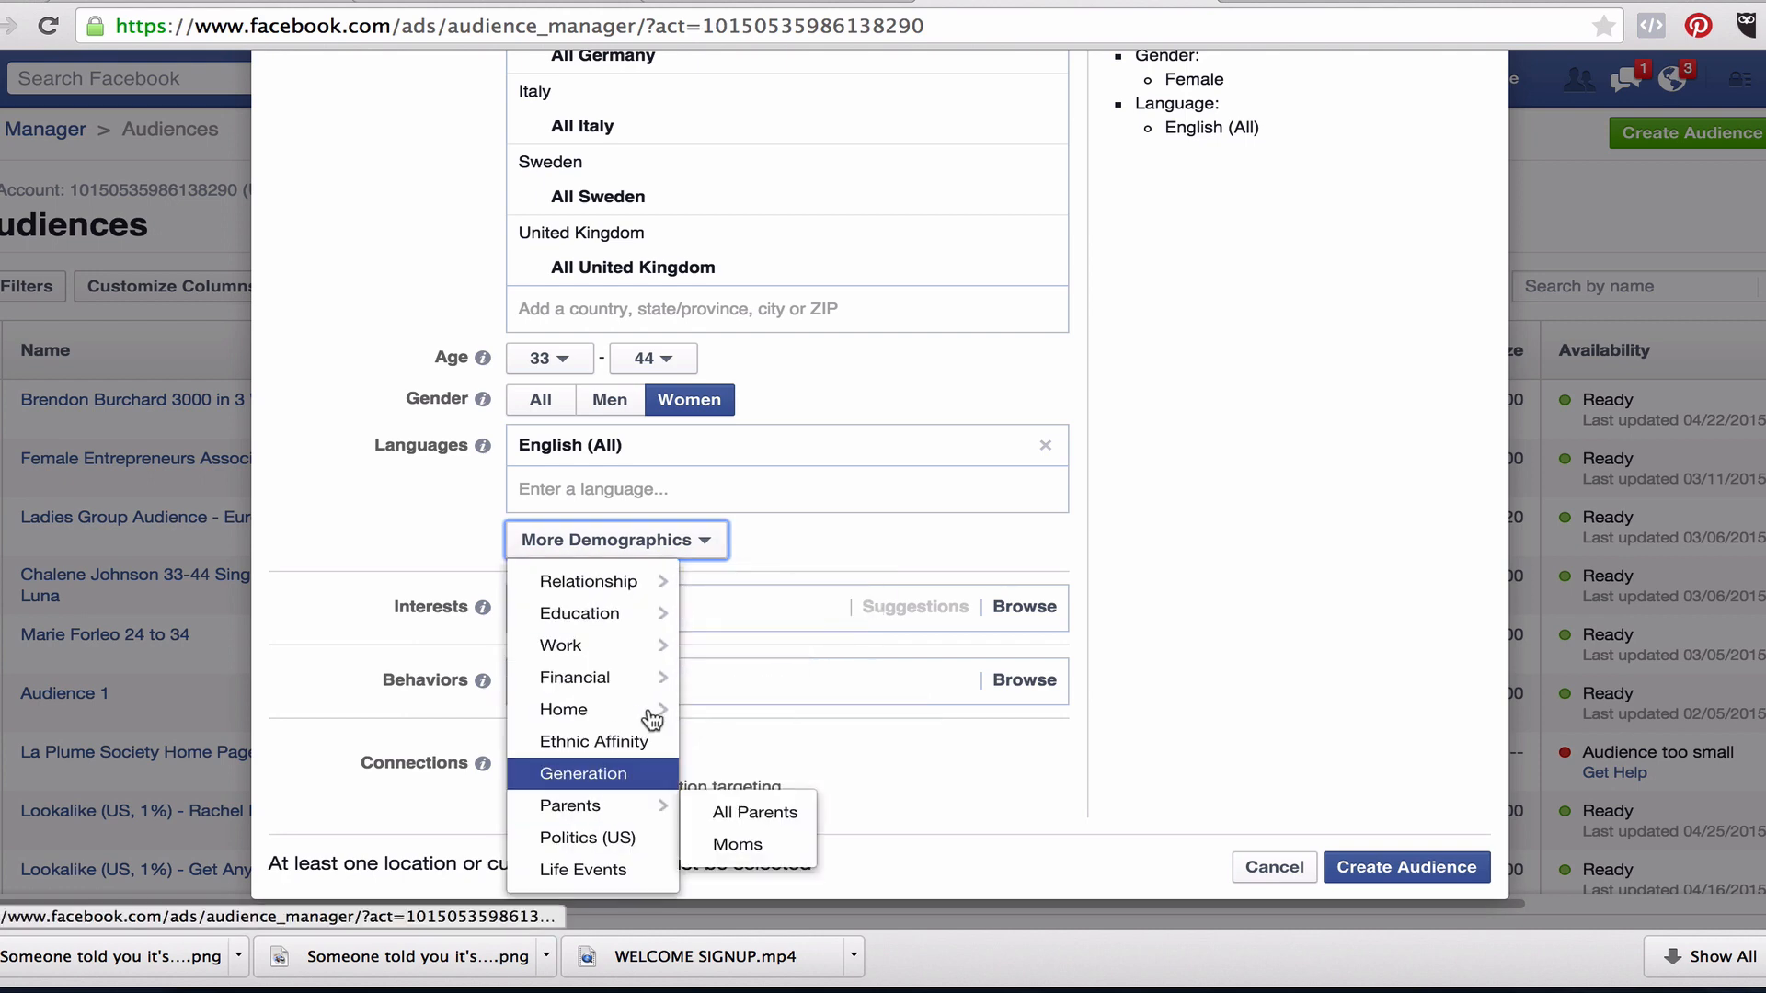
pyautogui.scroll(3, 833, 566)
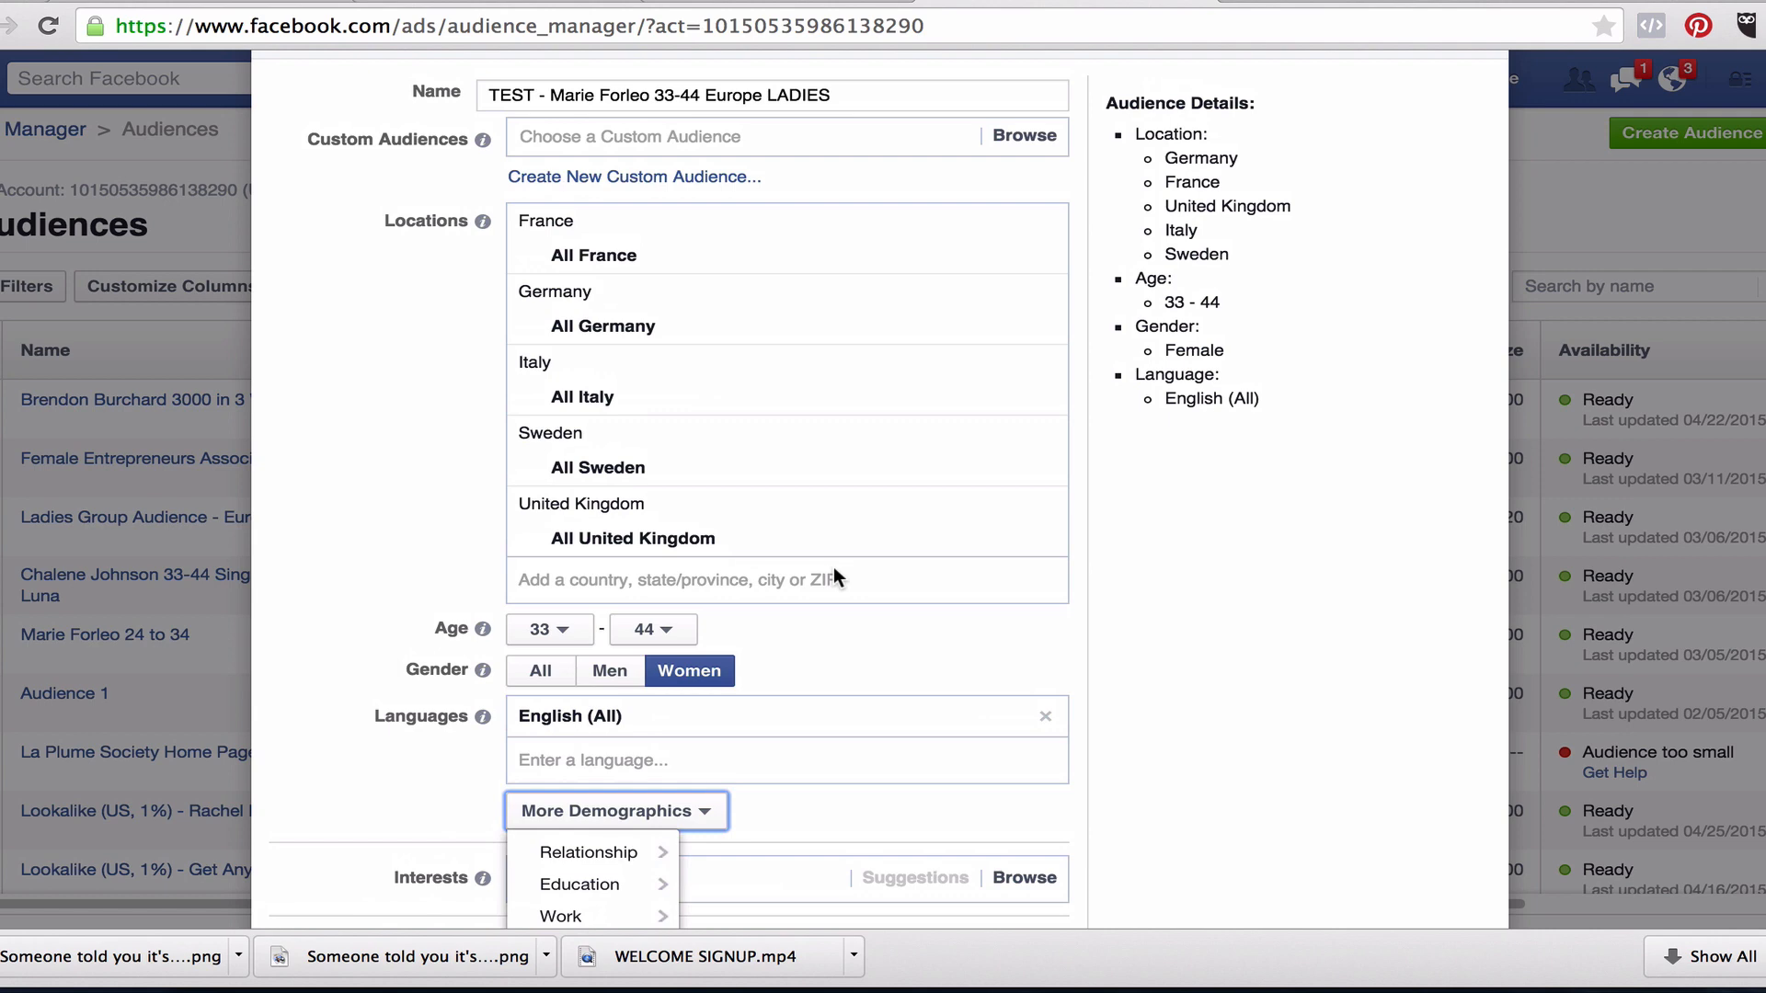
pyautogui.scroll(-3, 833, 568)
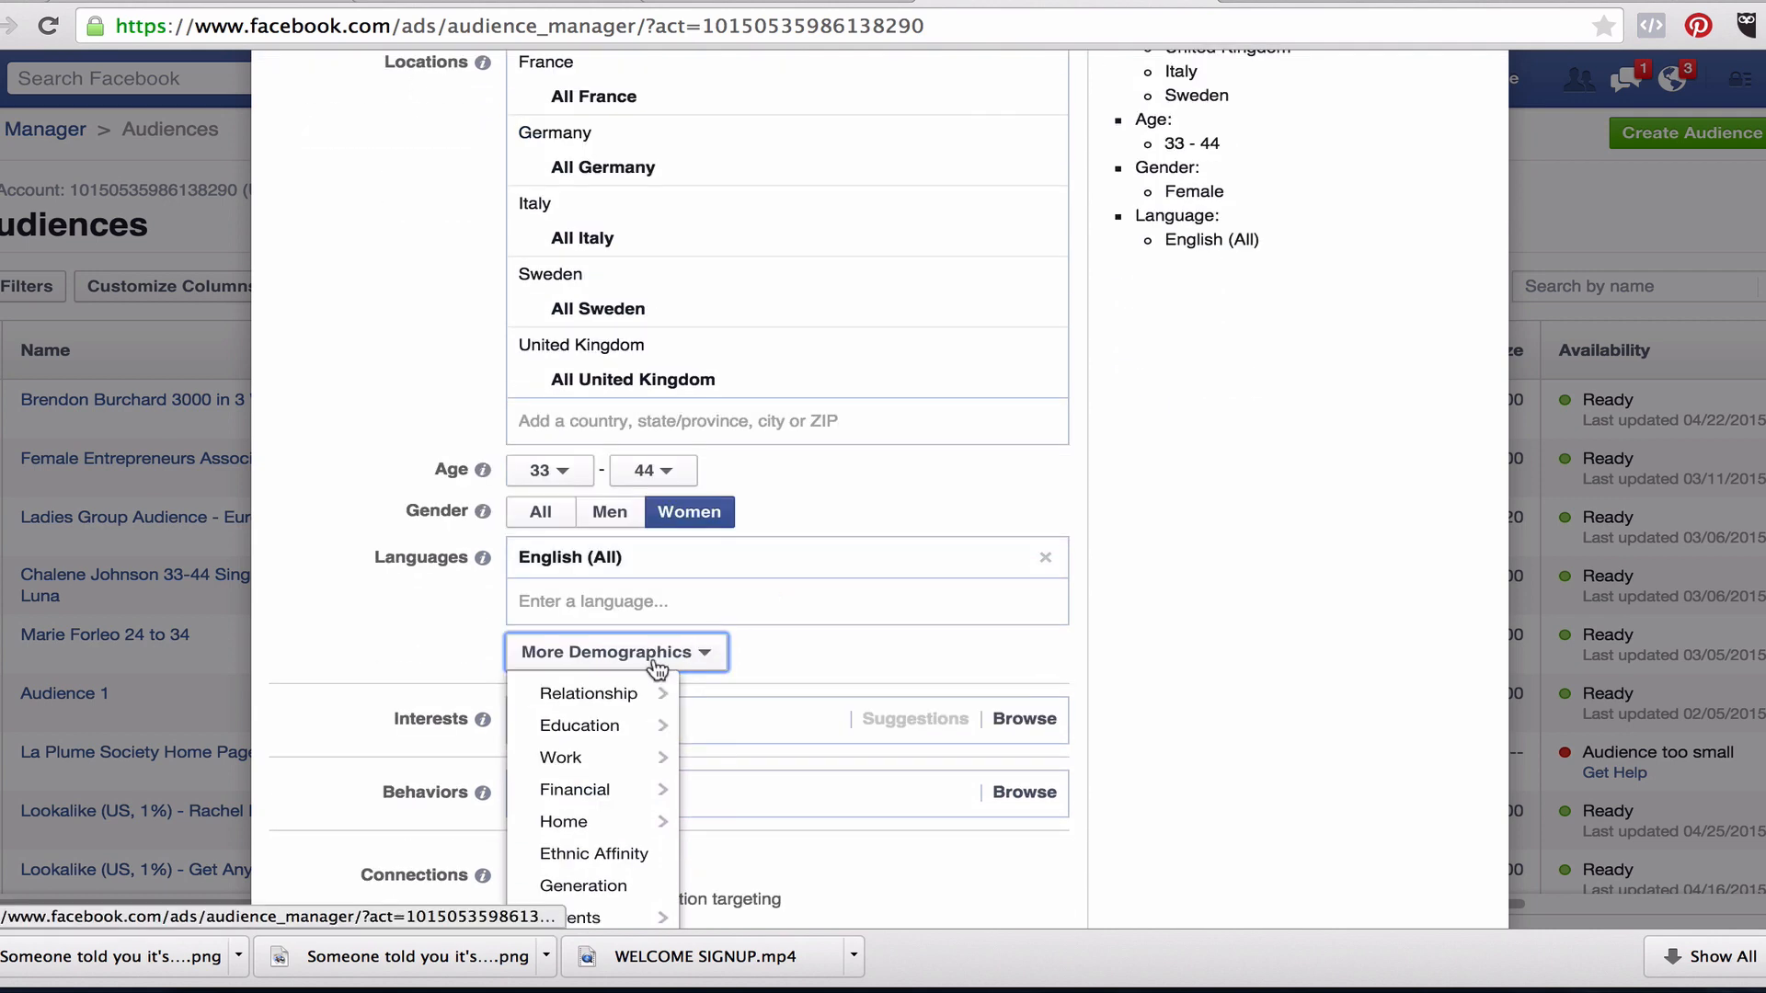
pyautogui.moveTo(593, 691)
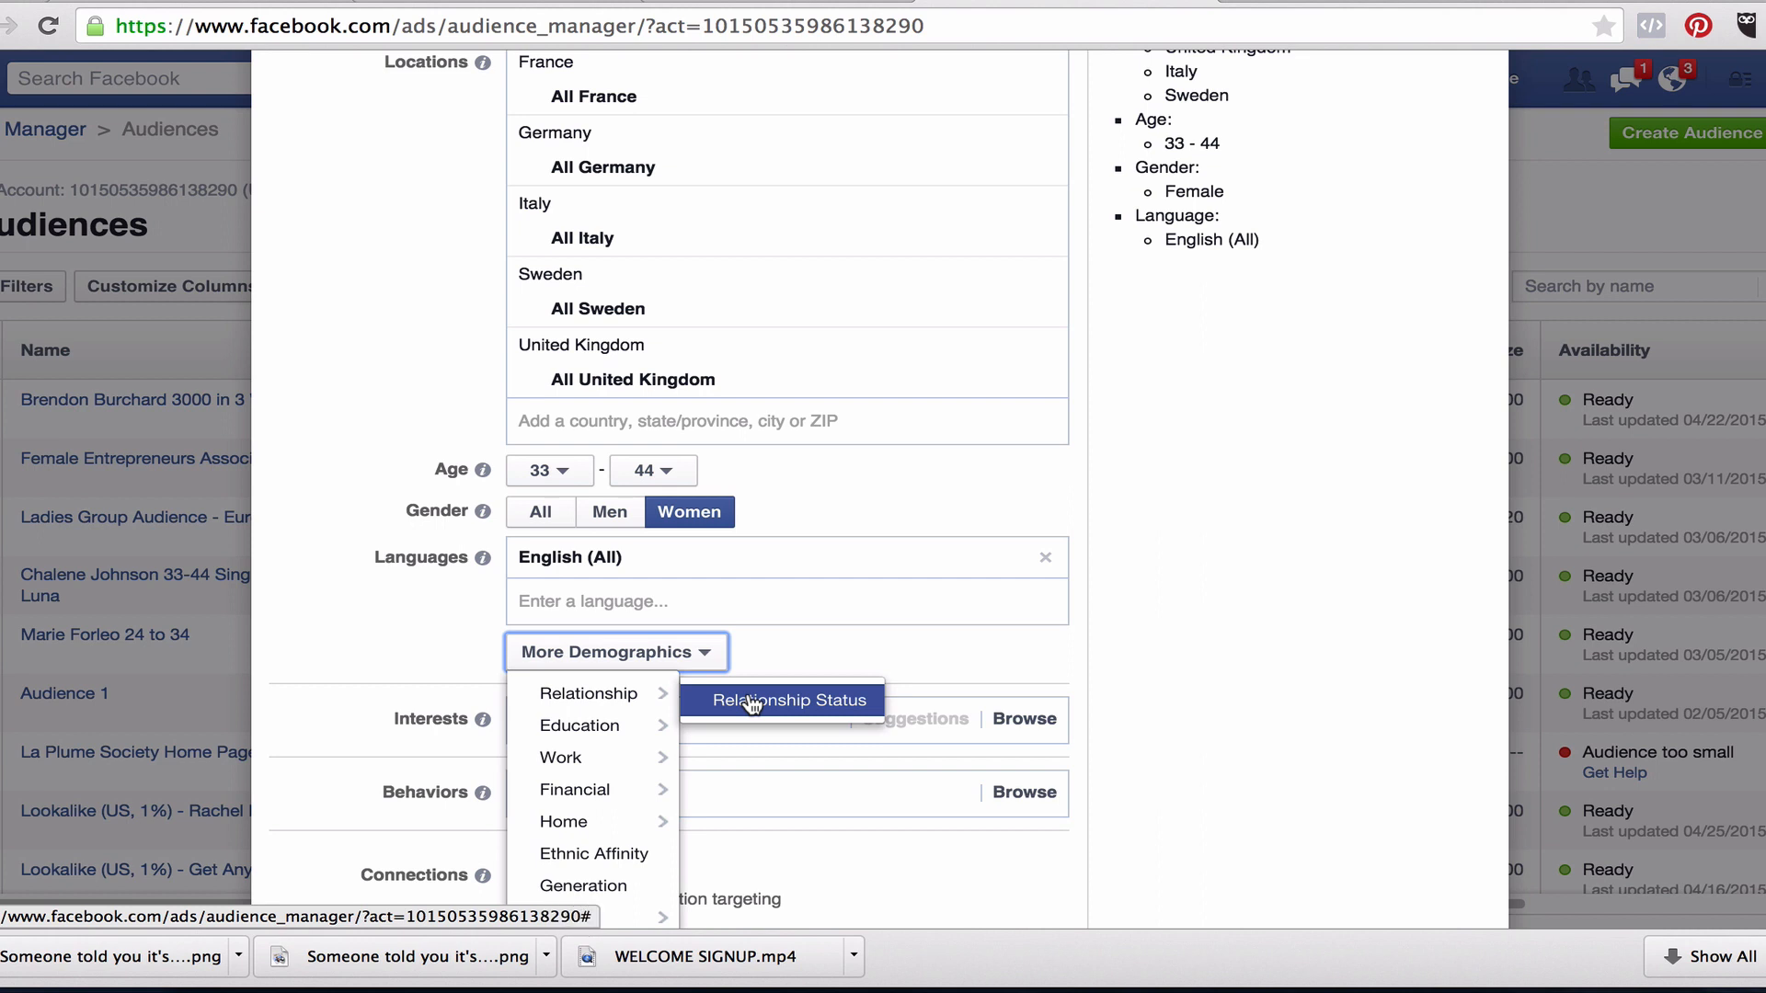
pyautogui.click(463, 604)
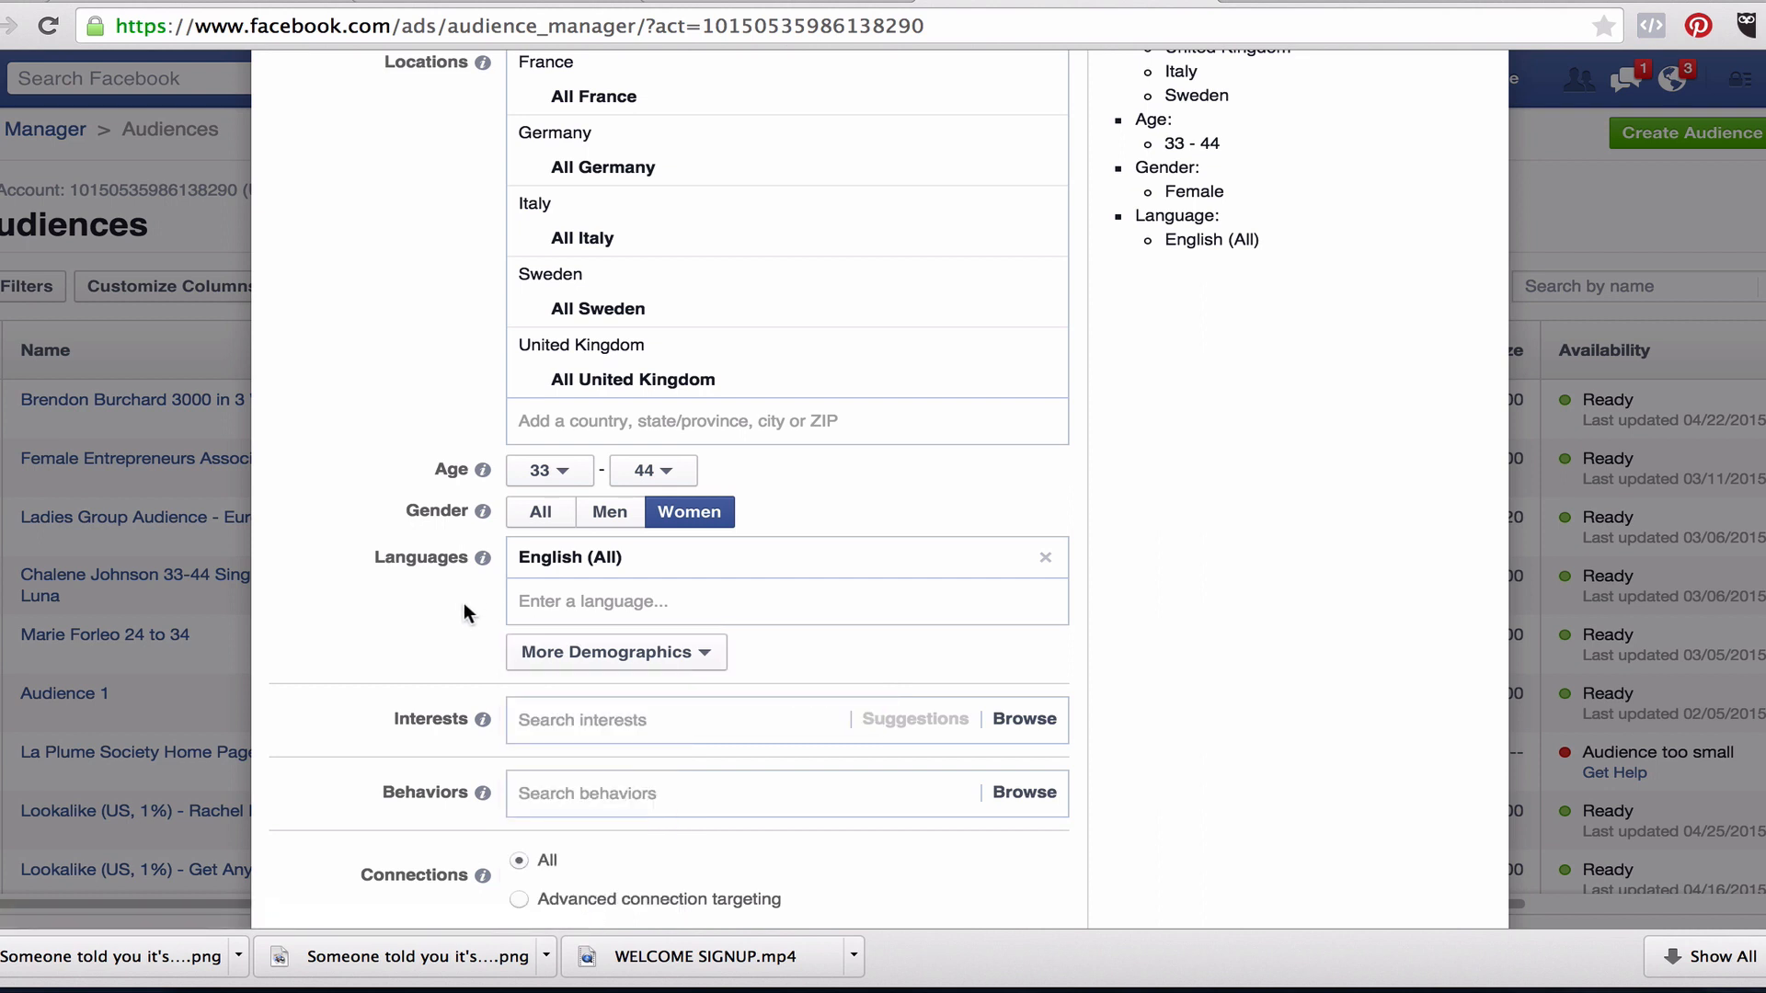
# Add Marie Forleo to the target group's interests.
pyautogui.scroll(-1, 594, 615)
pyautogui.scroll(-2, 600, 622)
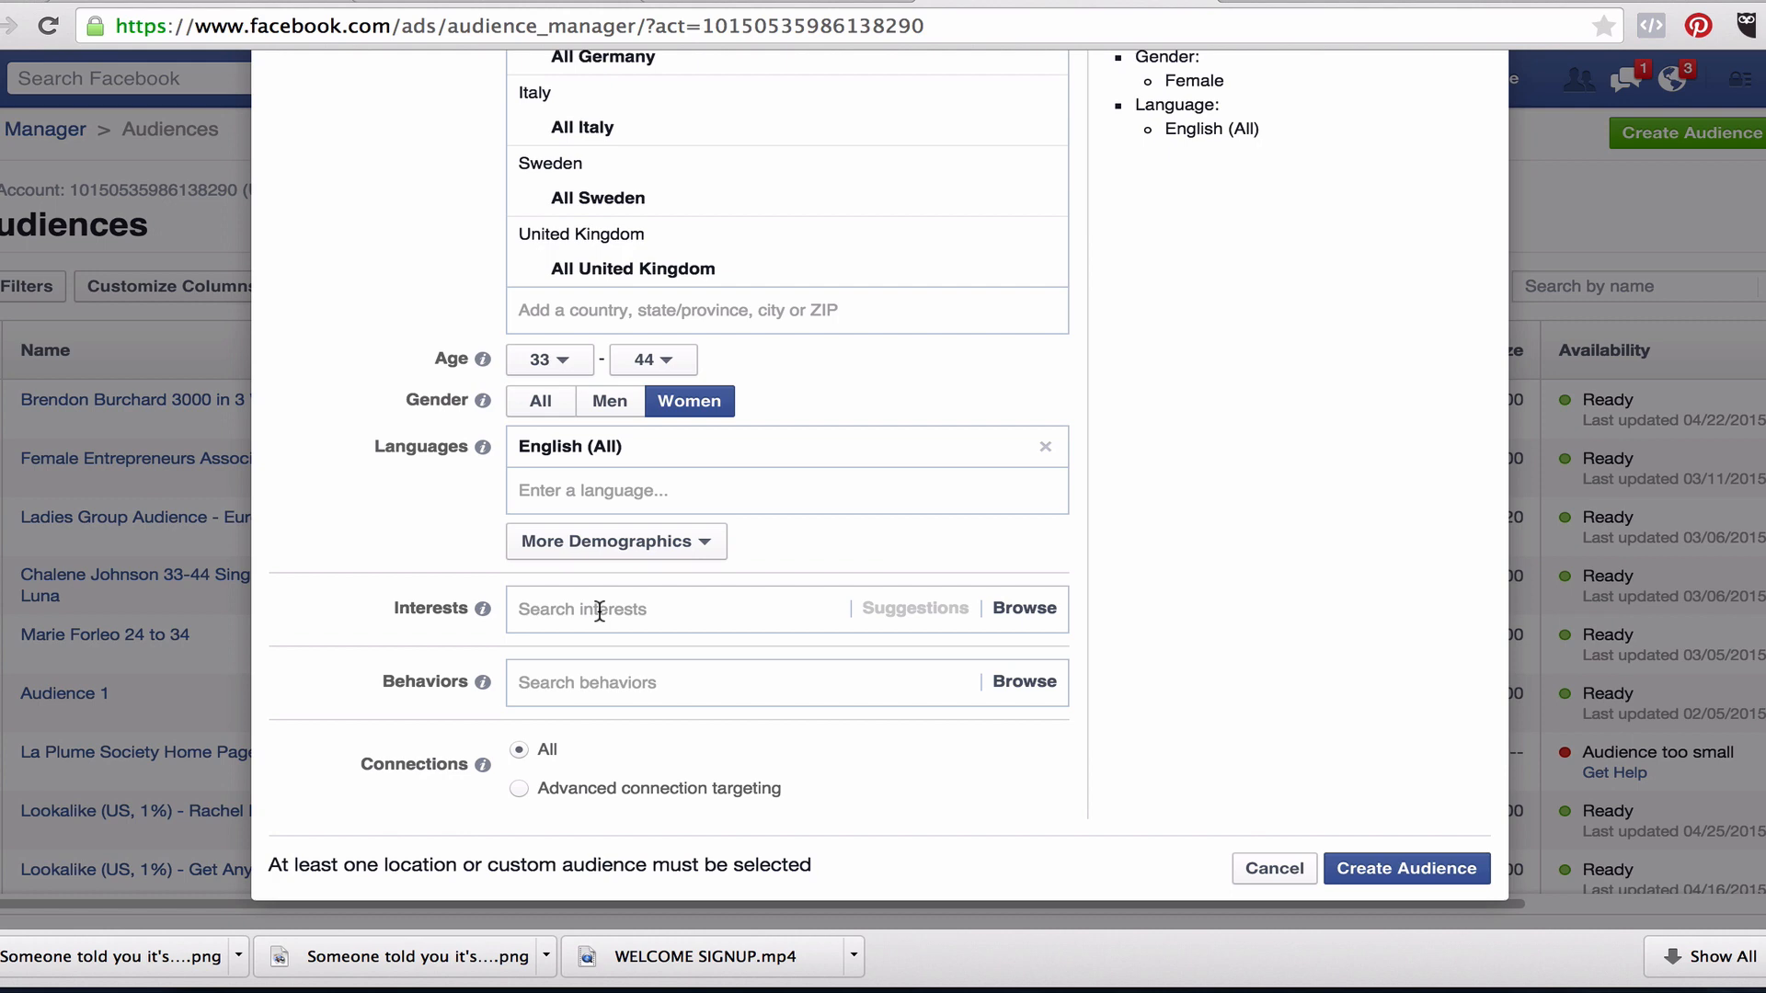
pyautogui.click(599, 611)
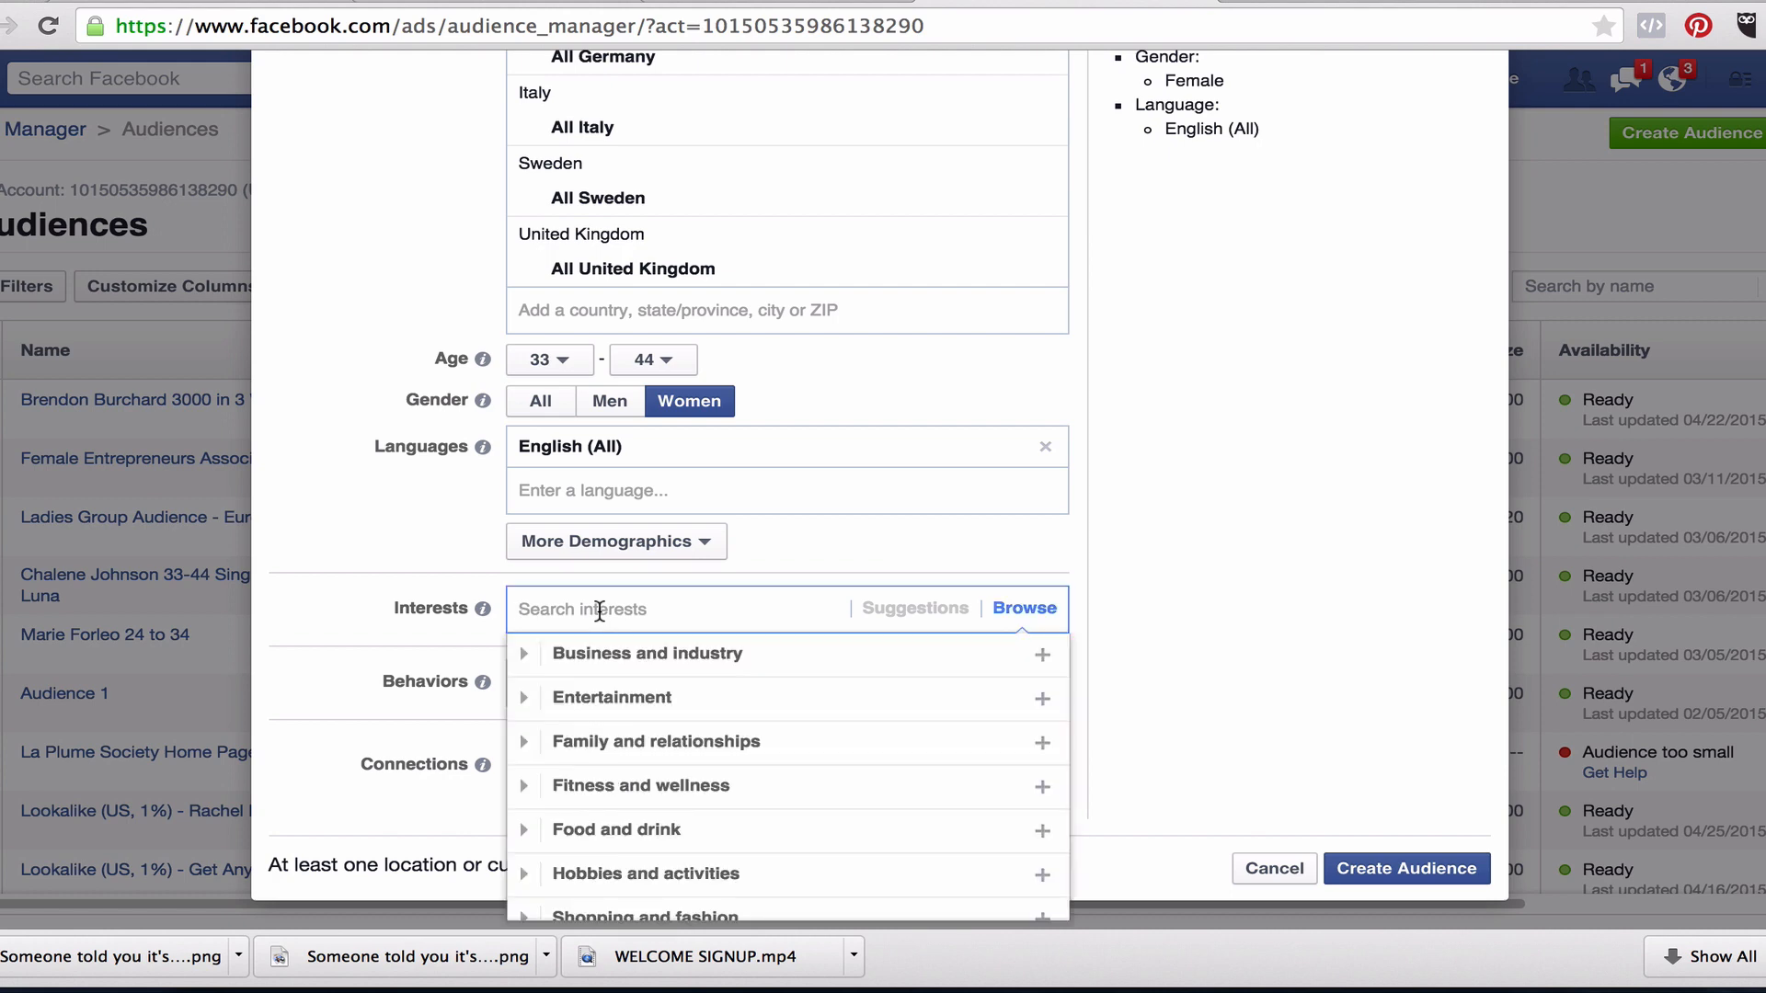
pyautogui.write('Marie F')
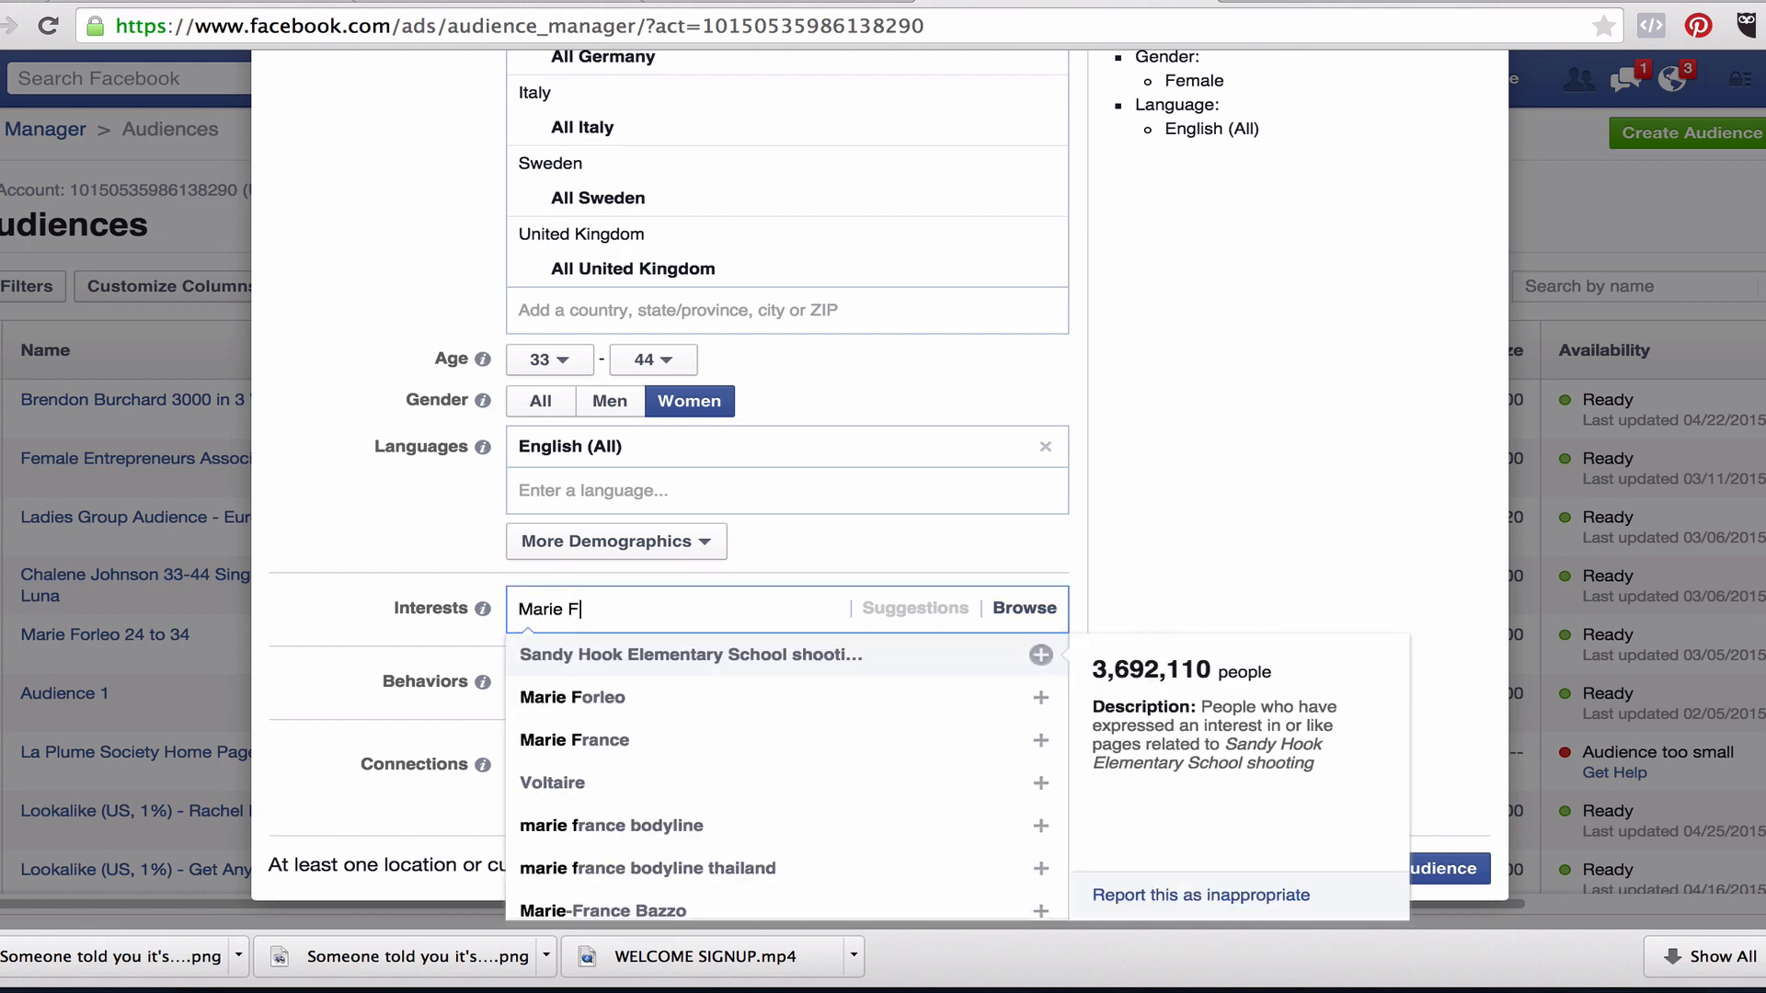
pyautogui.write('orleo')
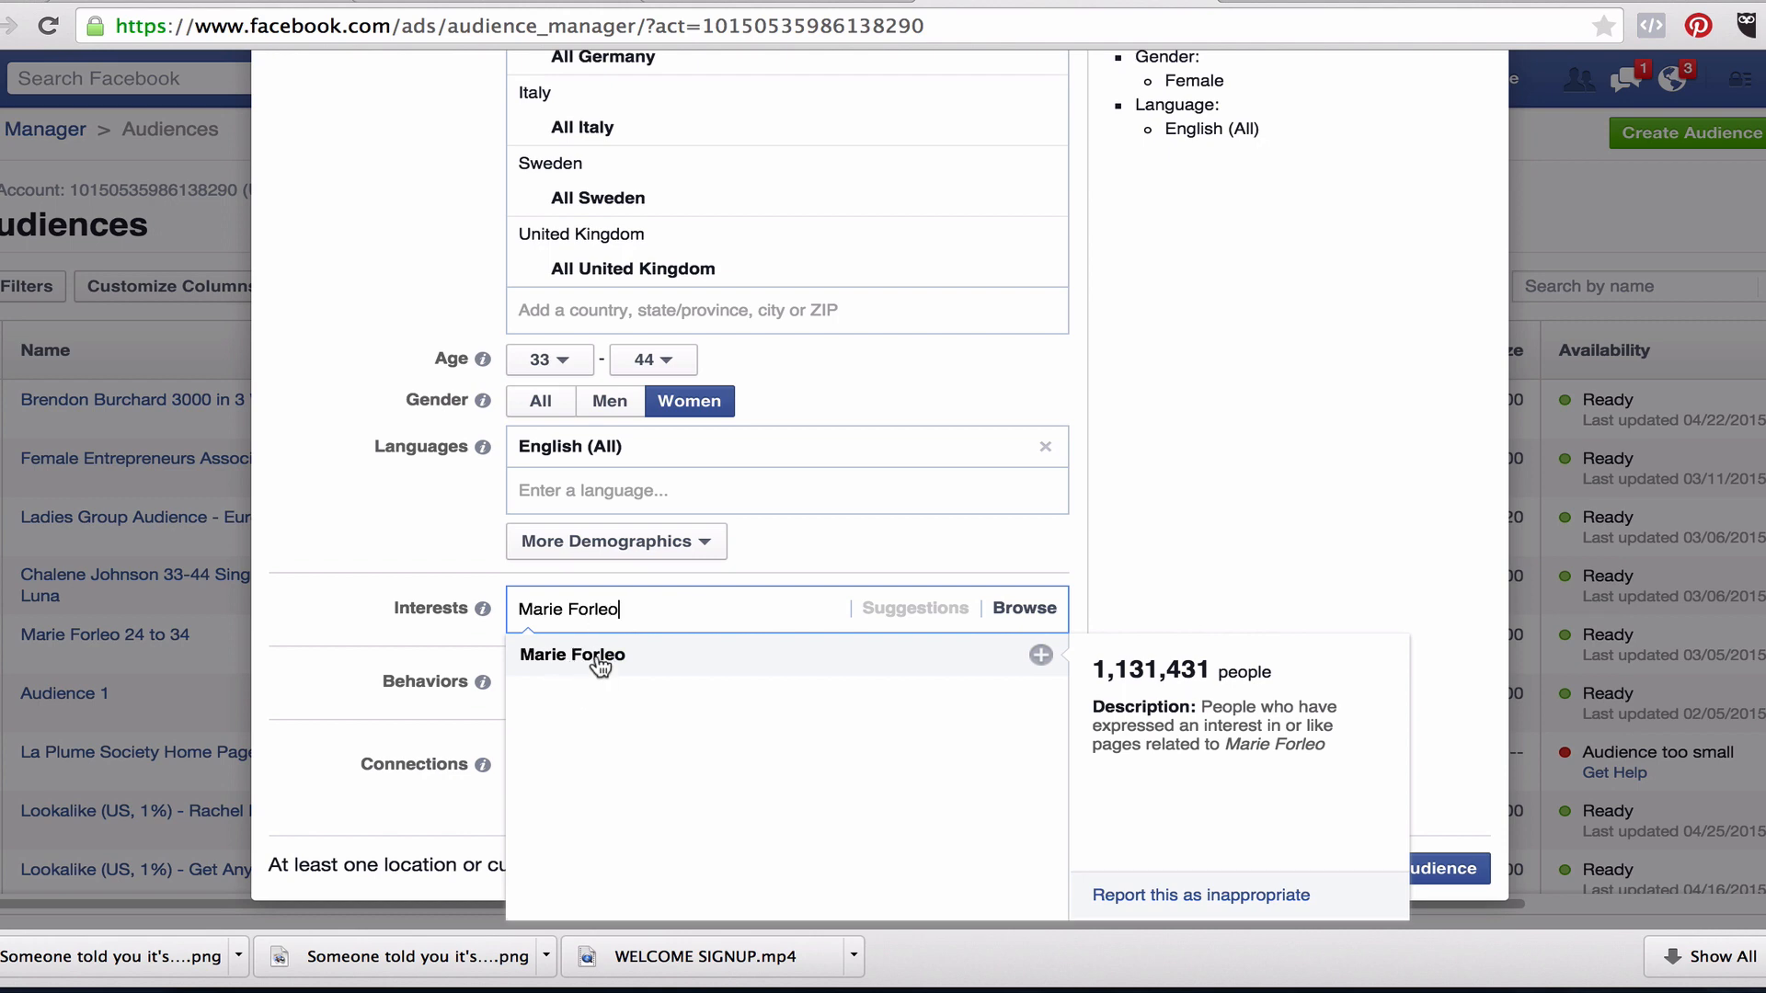
pyautogui.click(607, 656)
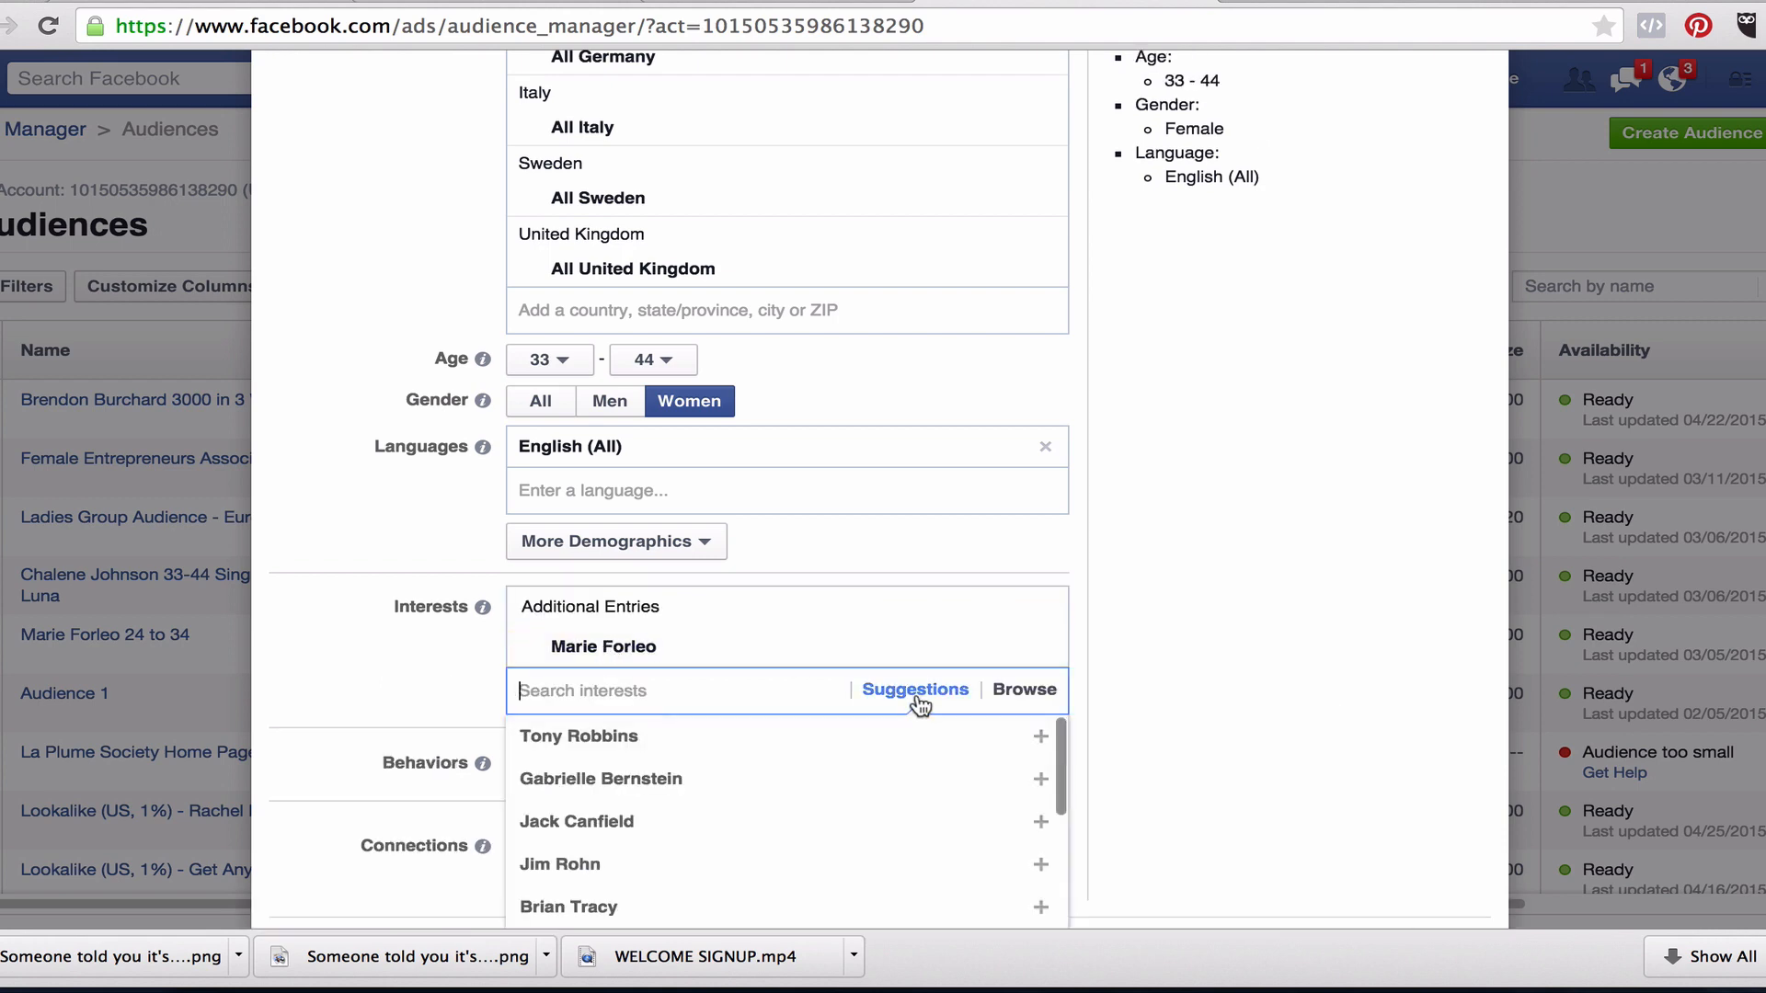
# Look through the suggested interests related to Marie Forleo, such as Gabrielle Bernstein and Brian Tracy, without adding one.
pyautogui.moveTo(662, 753)
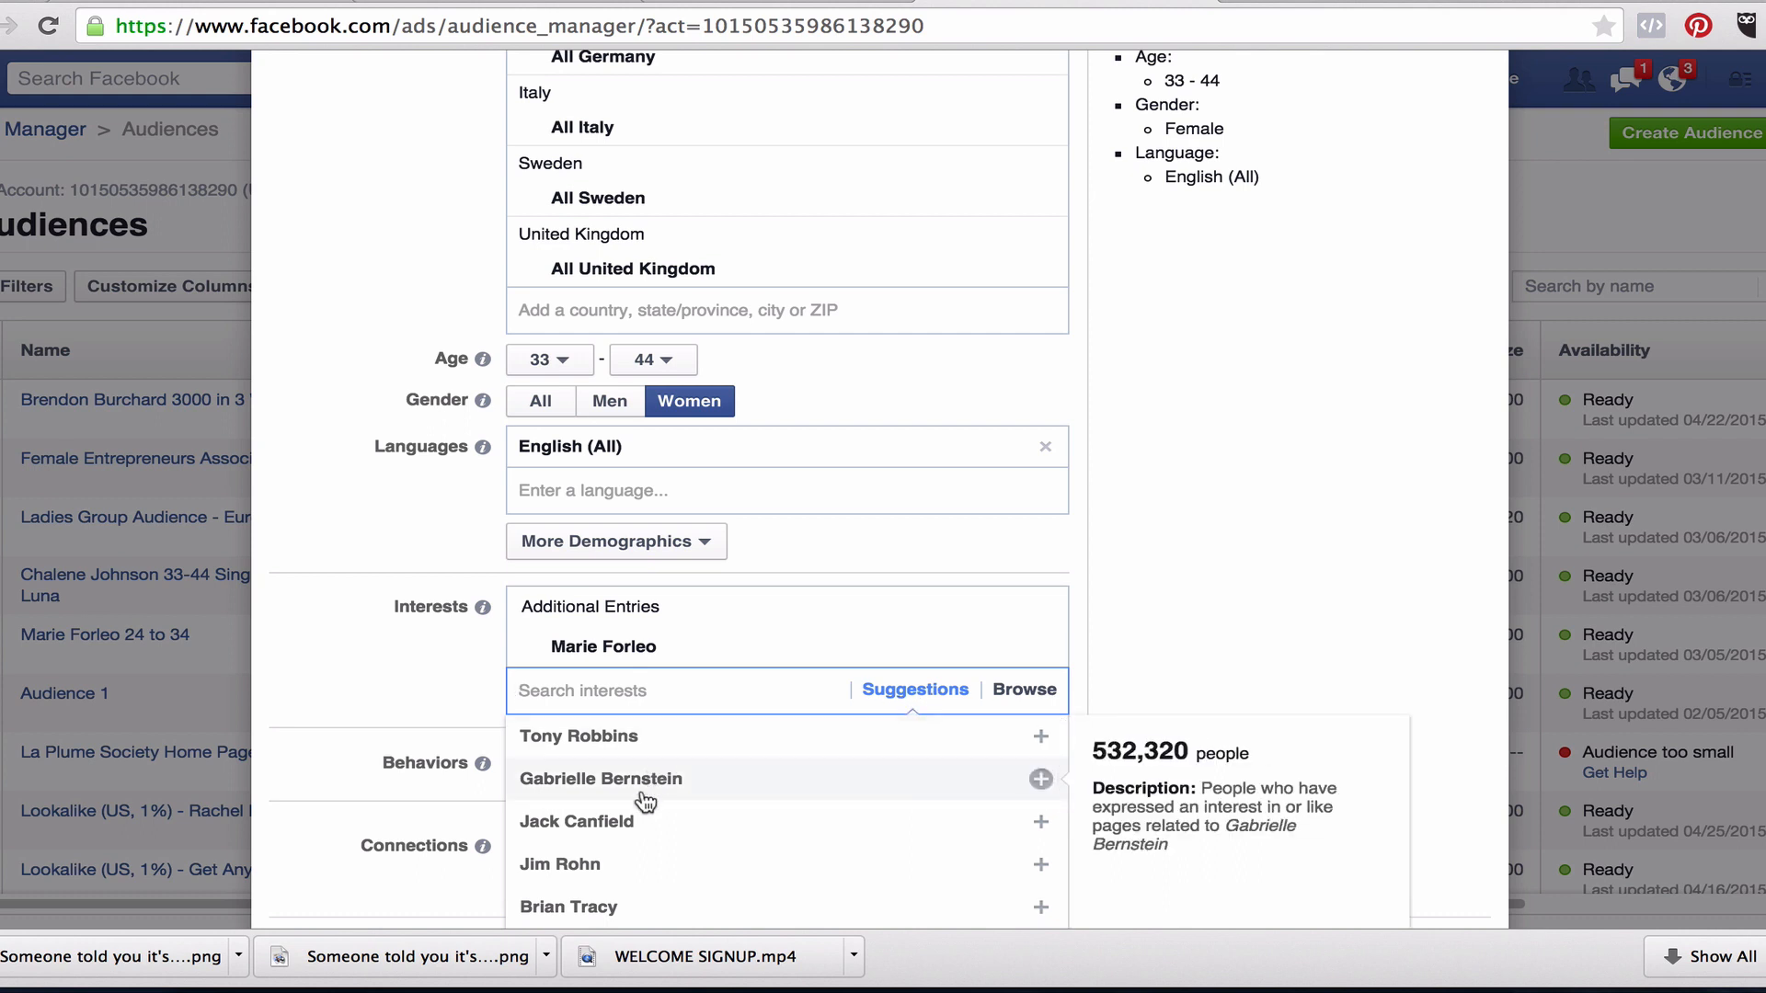
pyautogui.moveTo(611, 875)
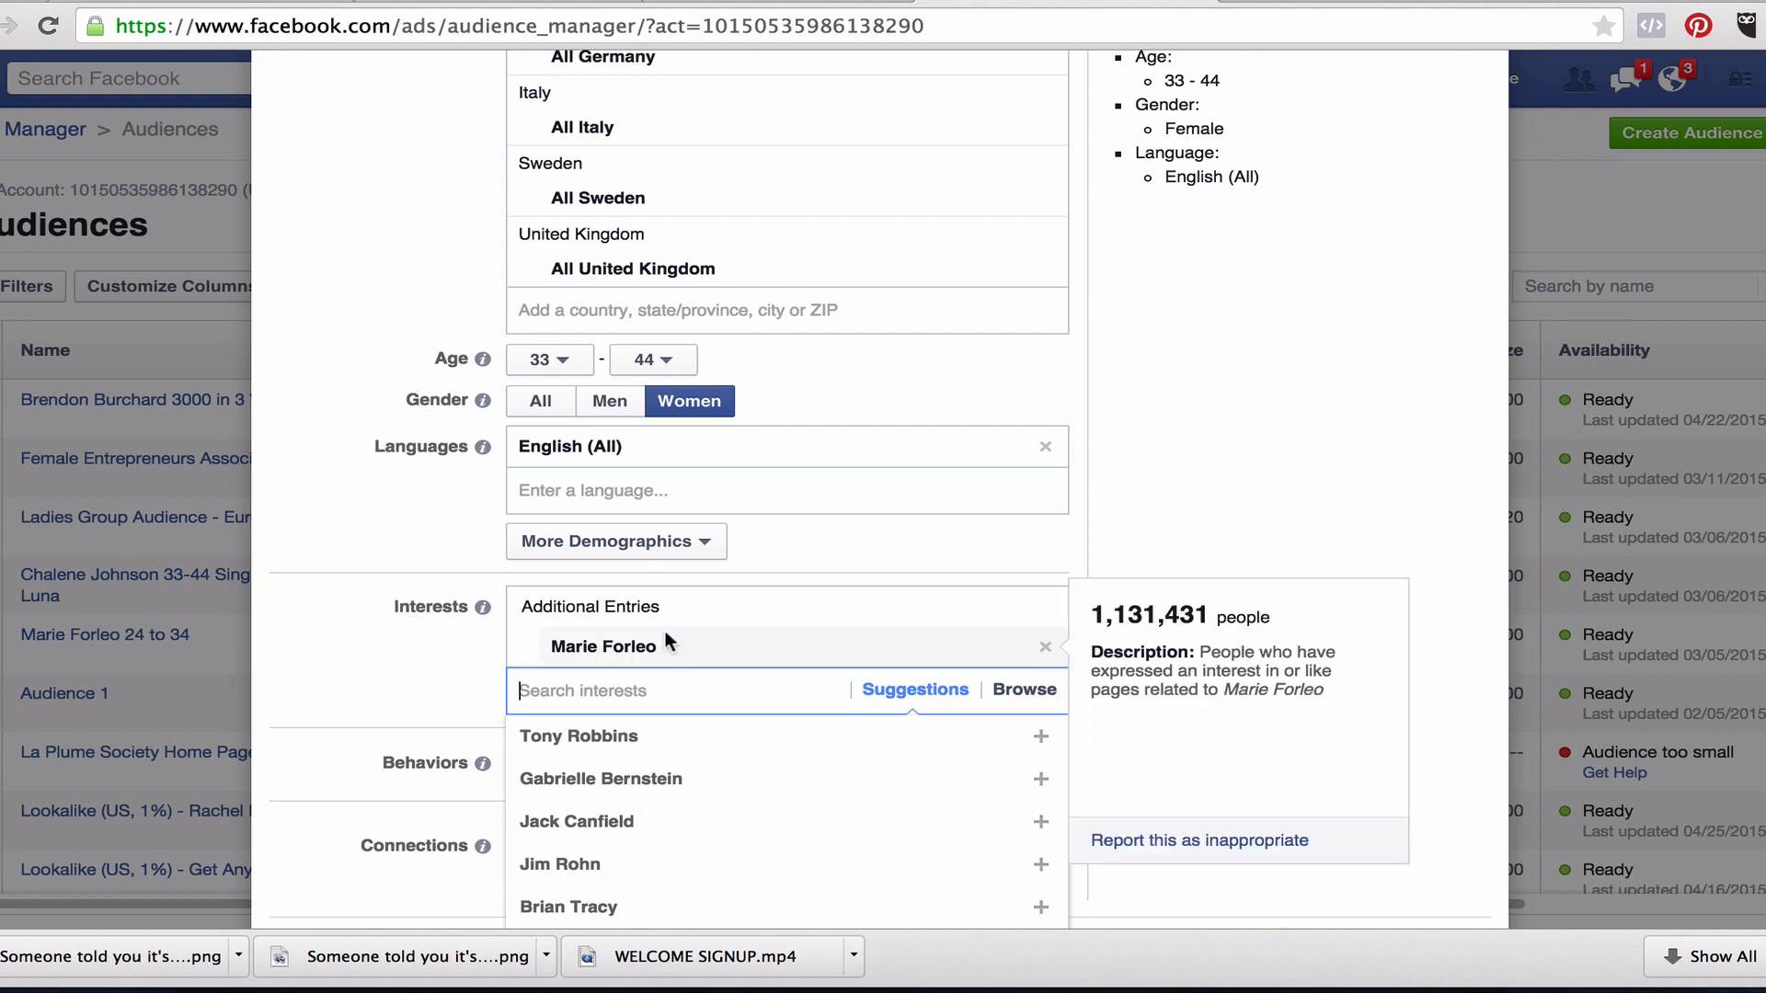
pyautogui.moveTo(608, 783)
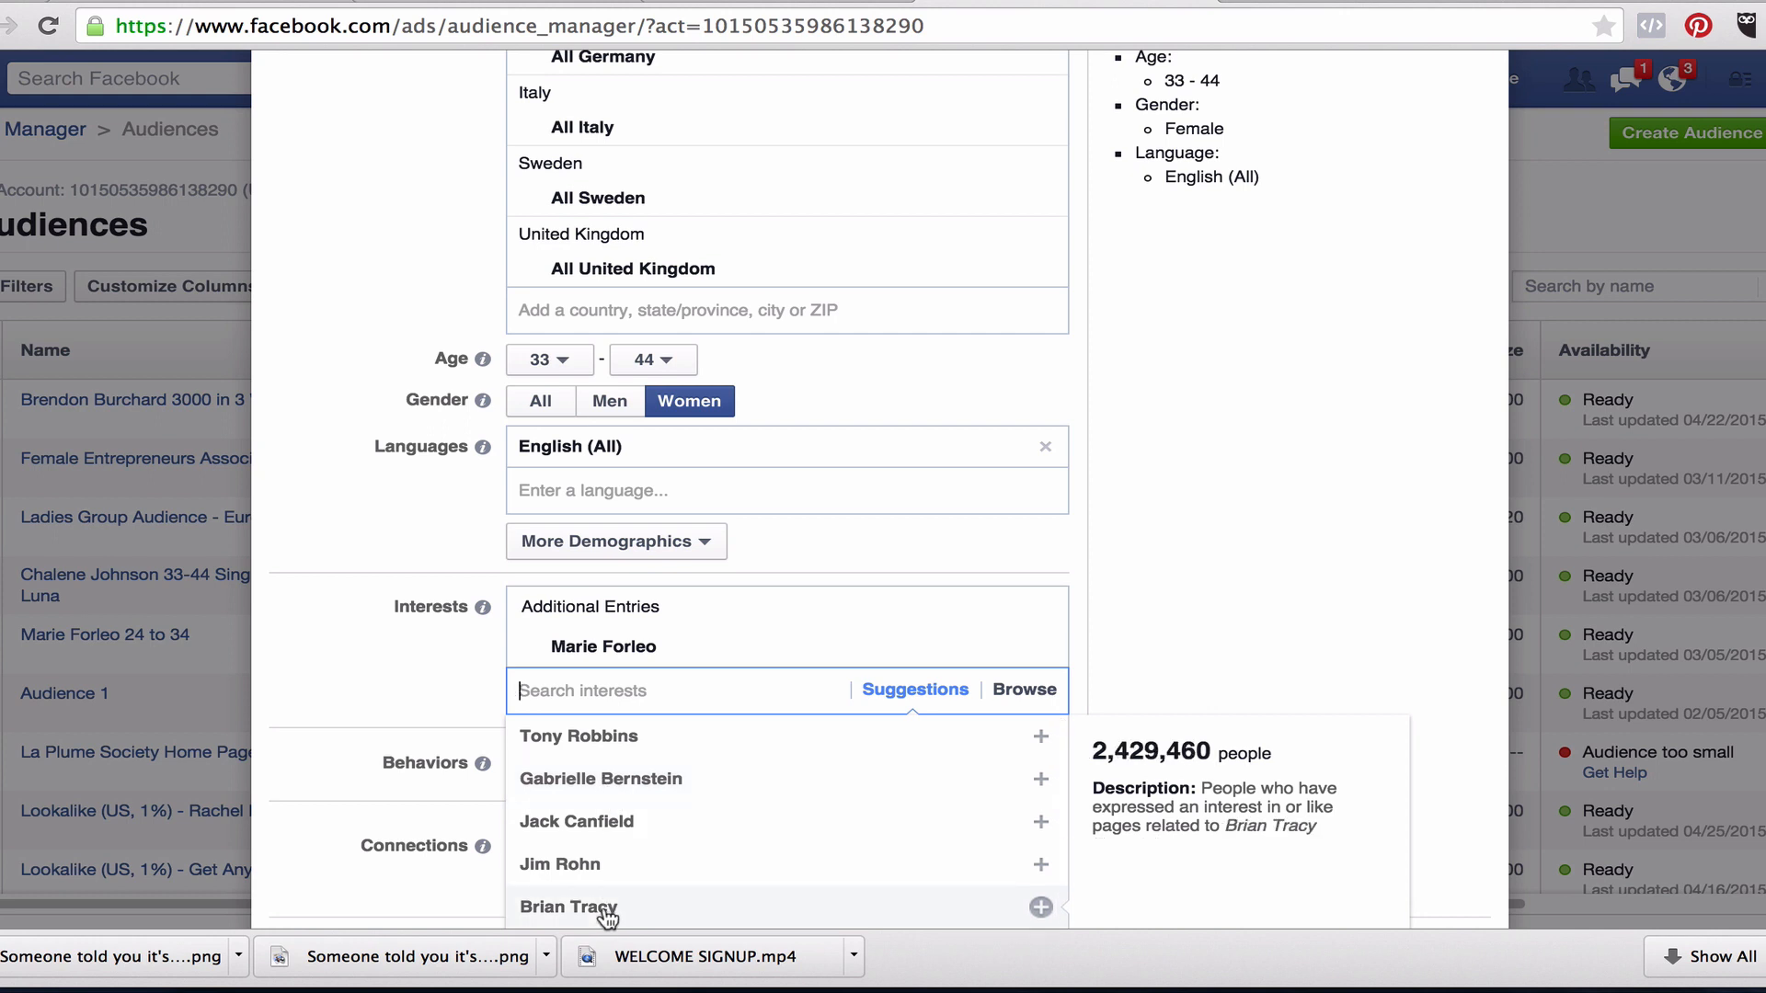
pyautogui.moveTo(642, 655)
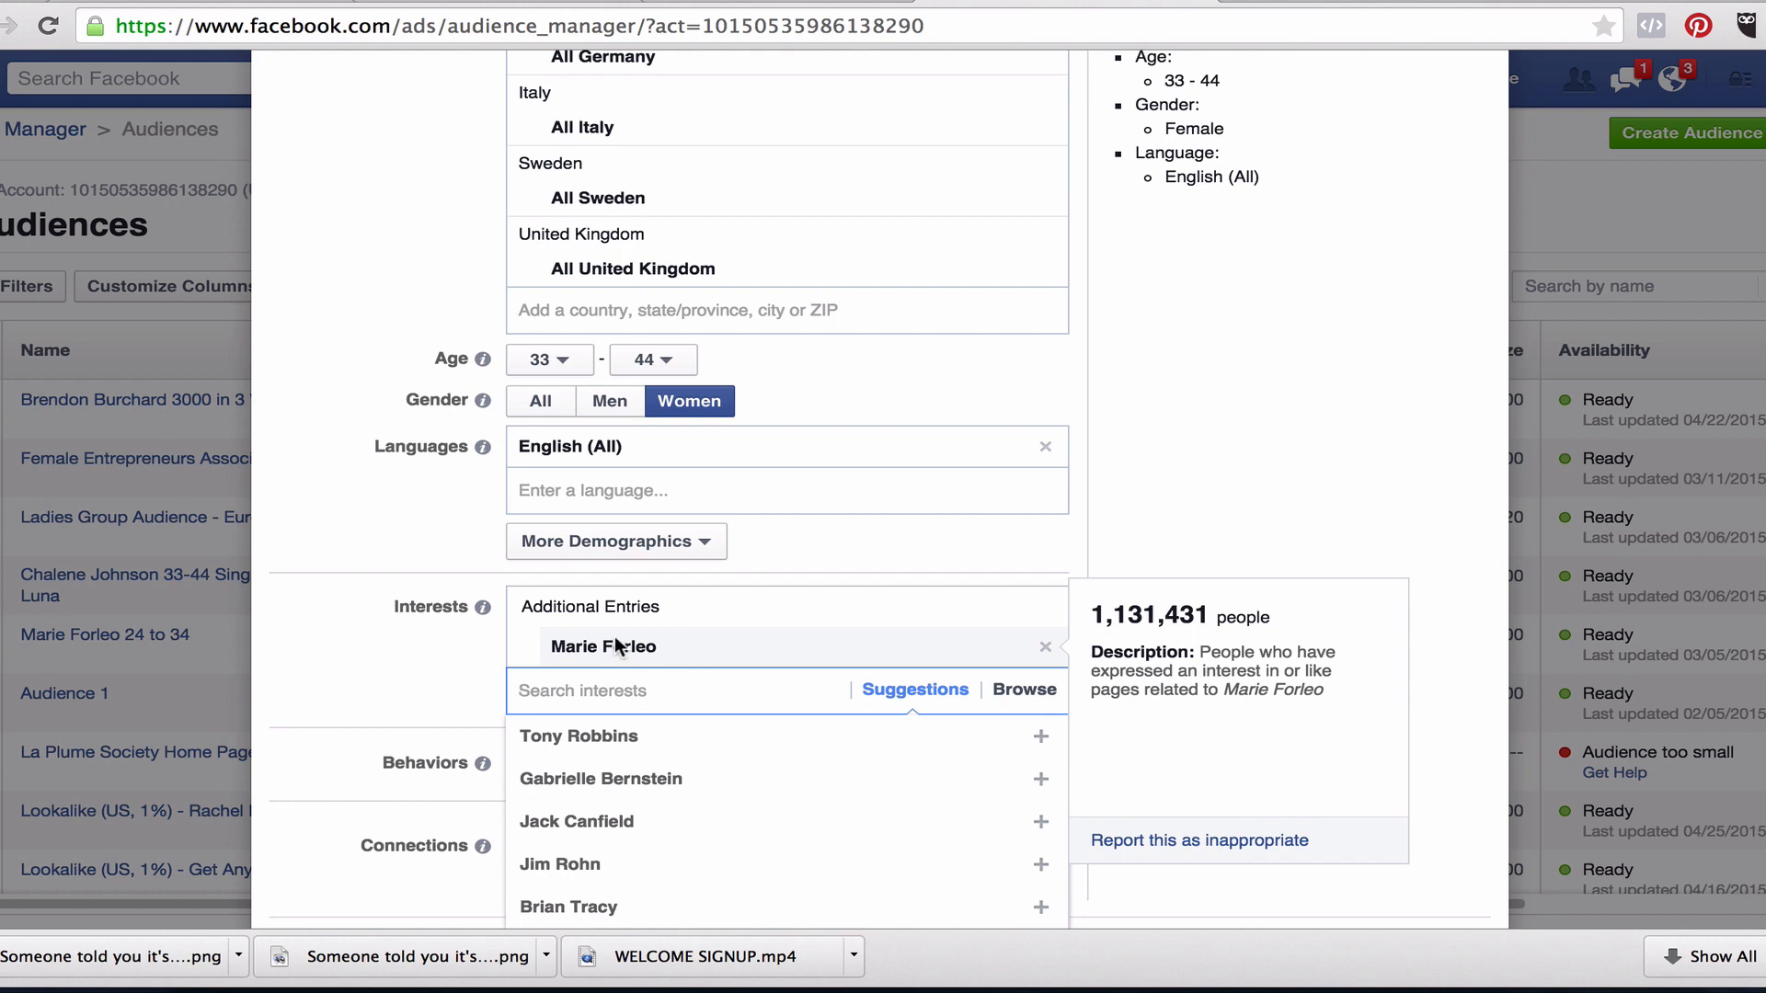
pyautogui.click(467, 636)
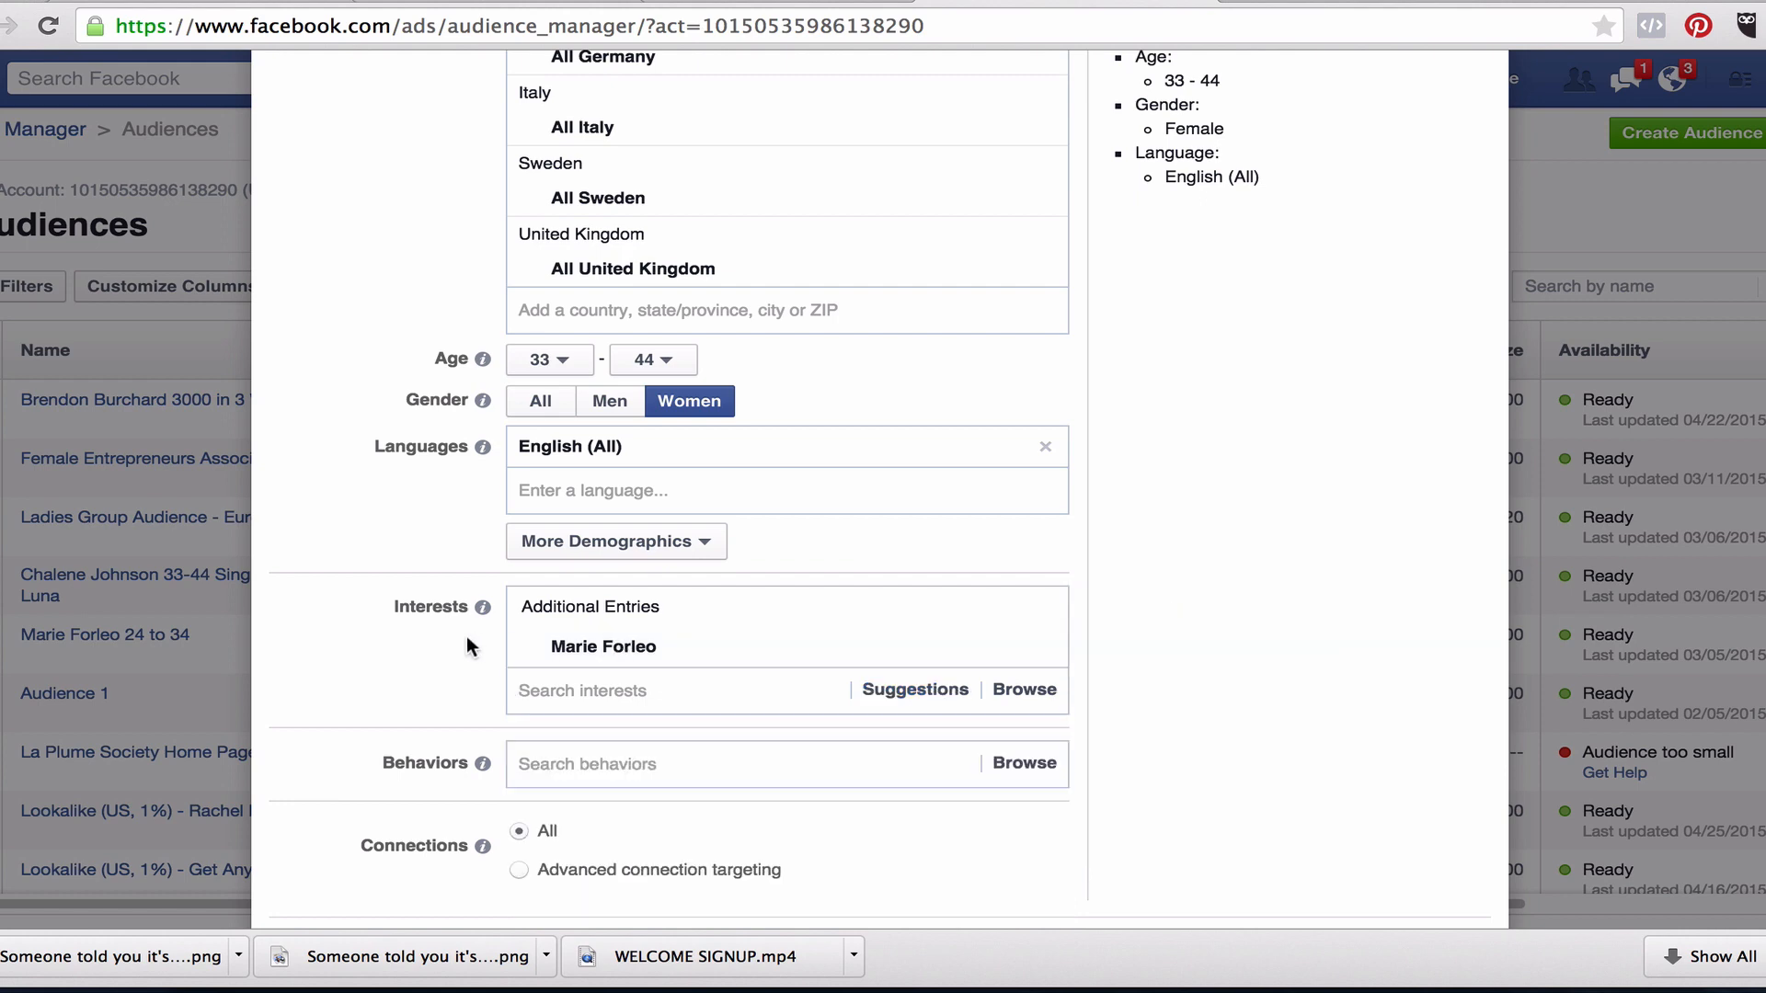
# Look through the behavior targeting categories without choosing one.
pyautogui.scroll(-2, 626, 715)
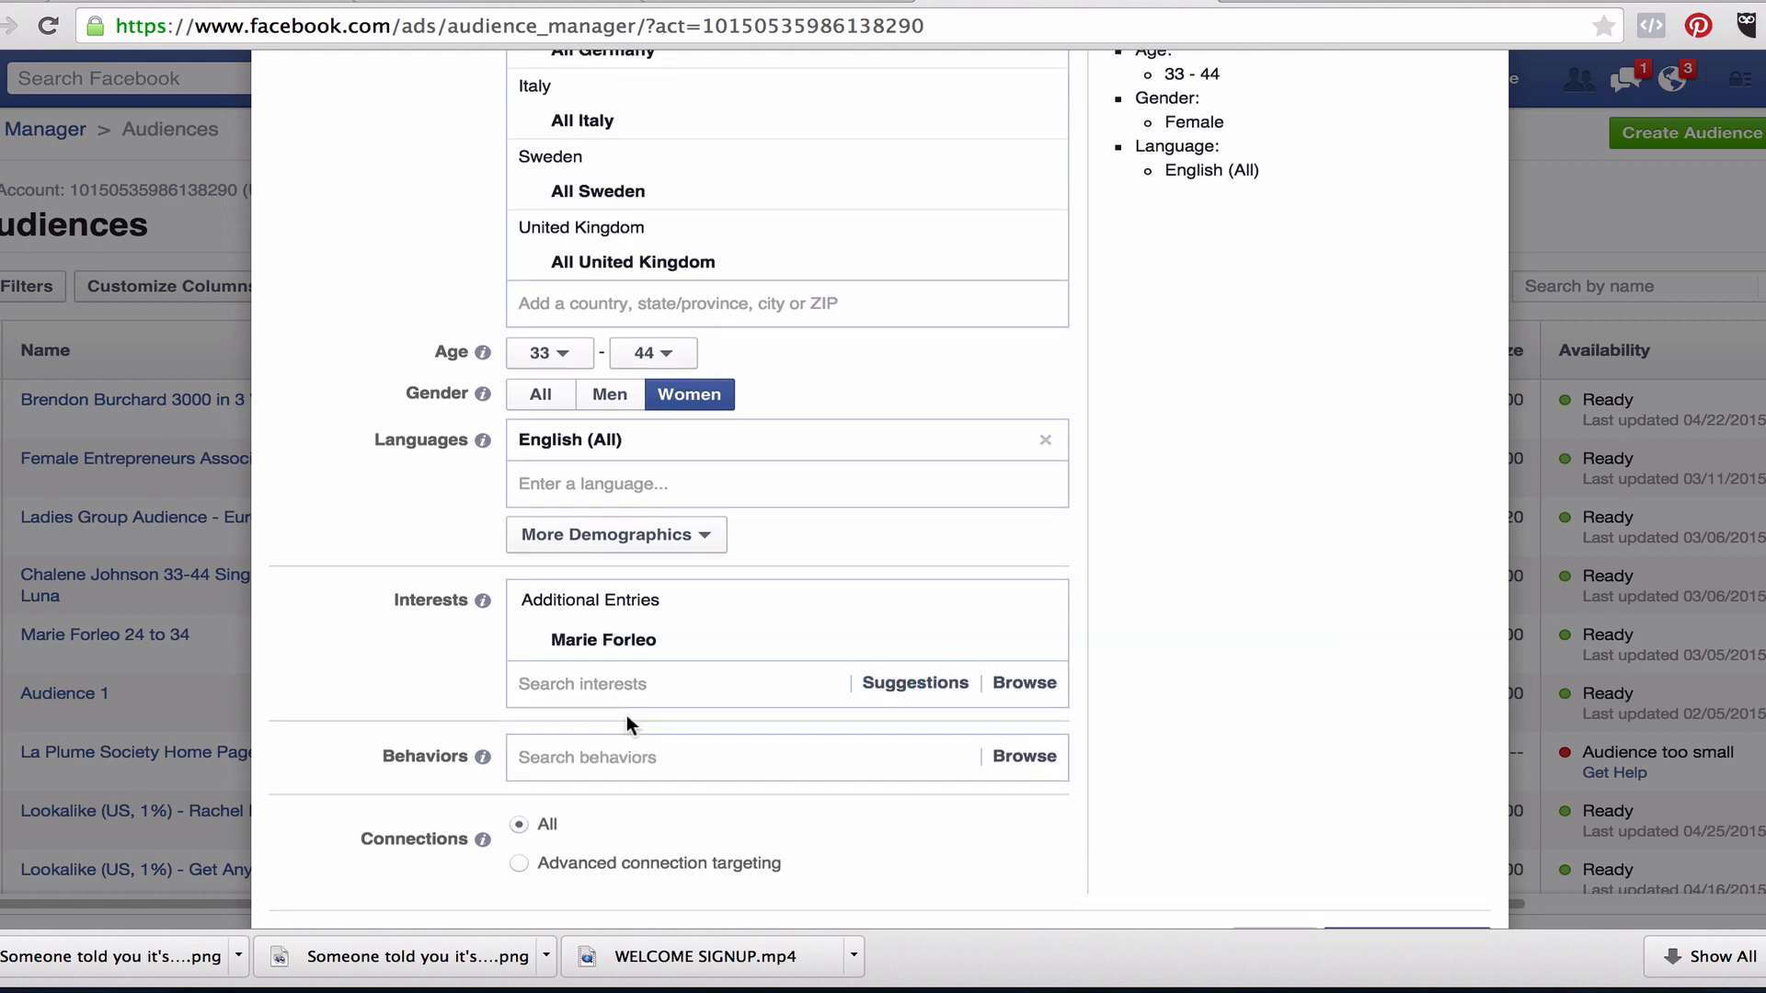
pyautogui.click(617, 681)
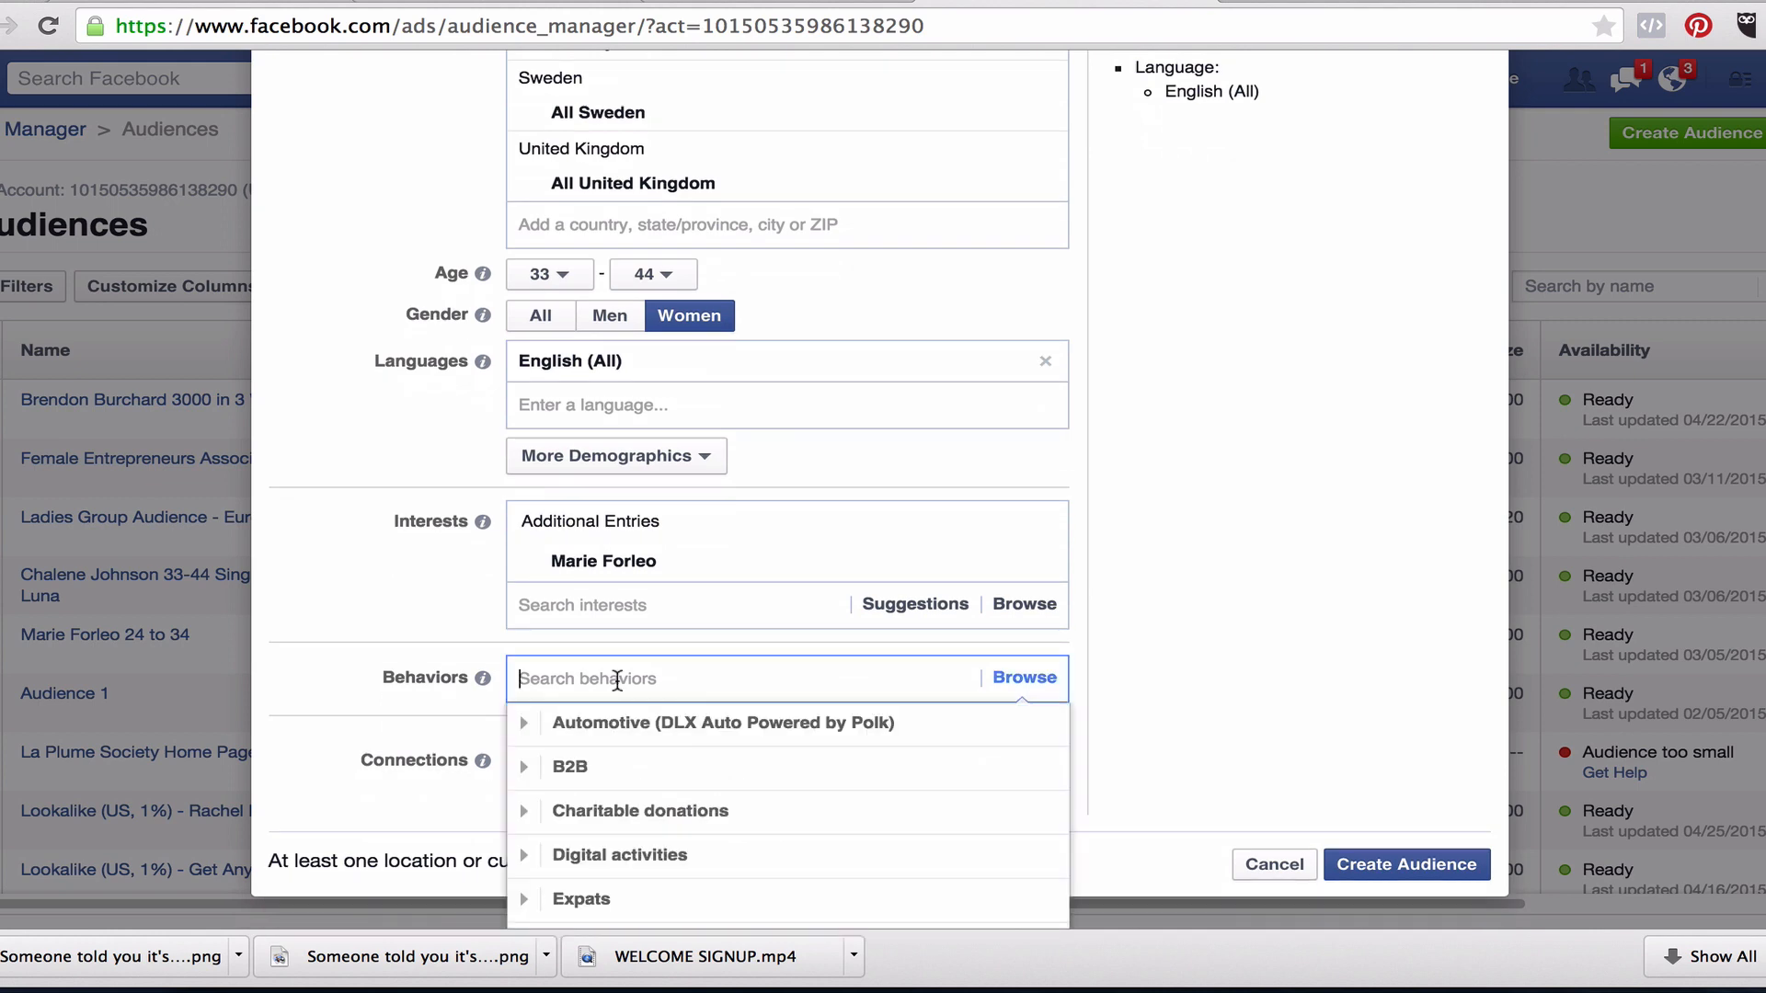
pyautogui.scroll(-4, 615, 690)
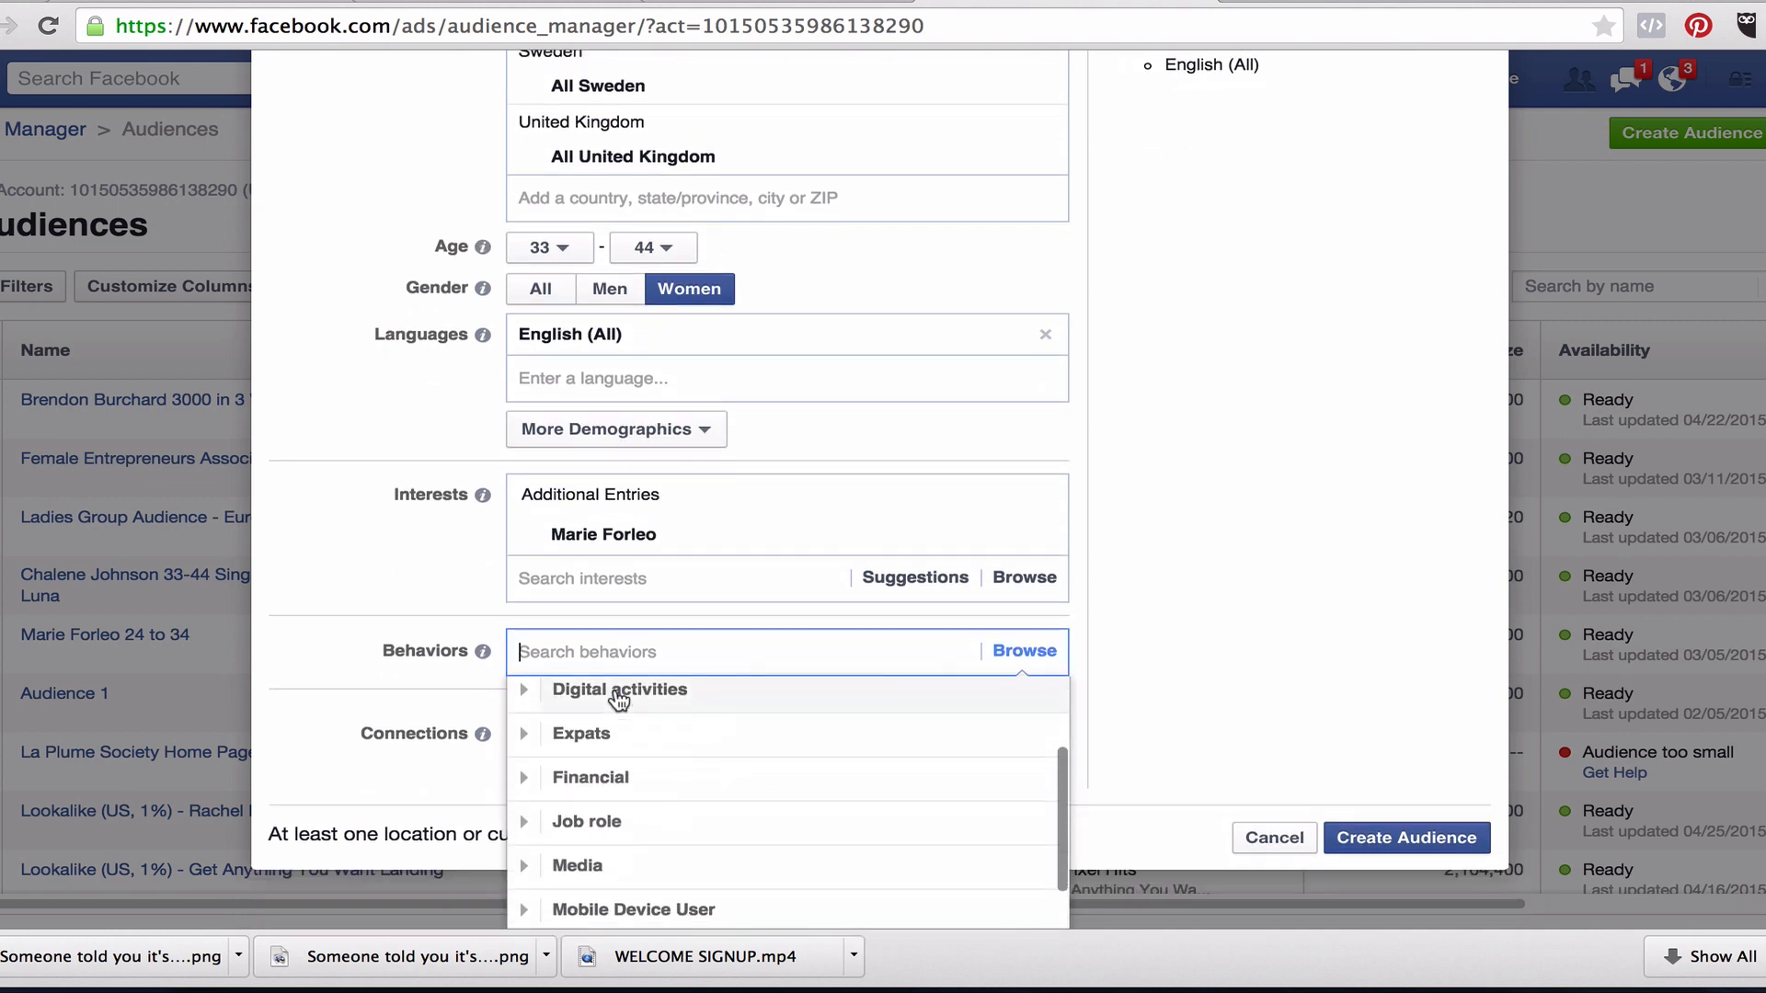
pyautogui.scroll(3, 607, 897)
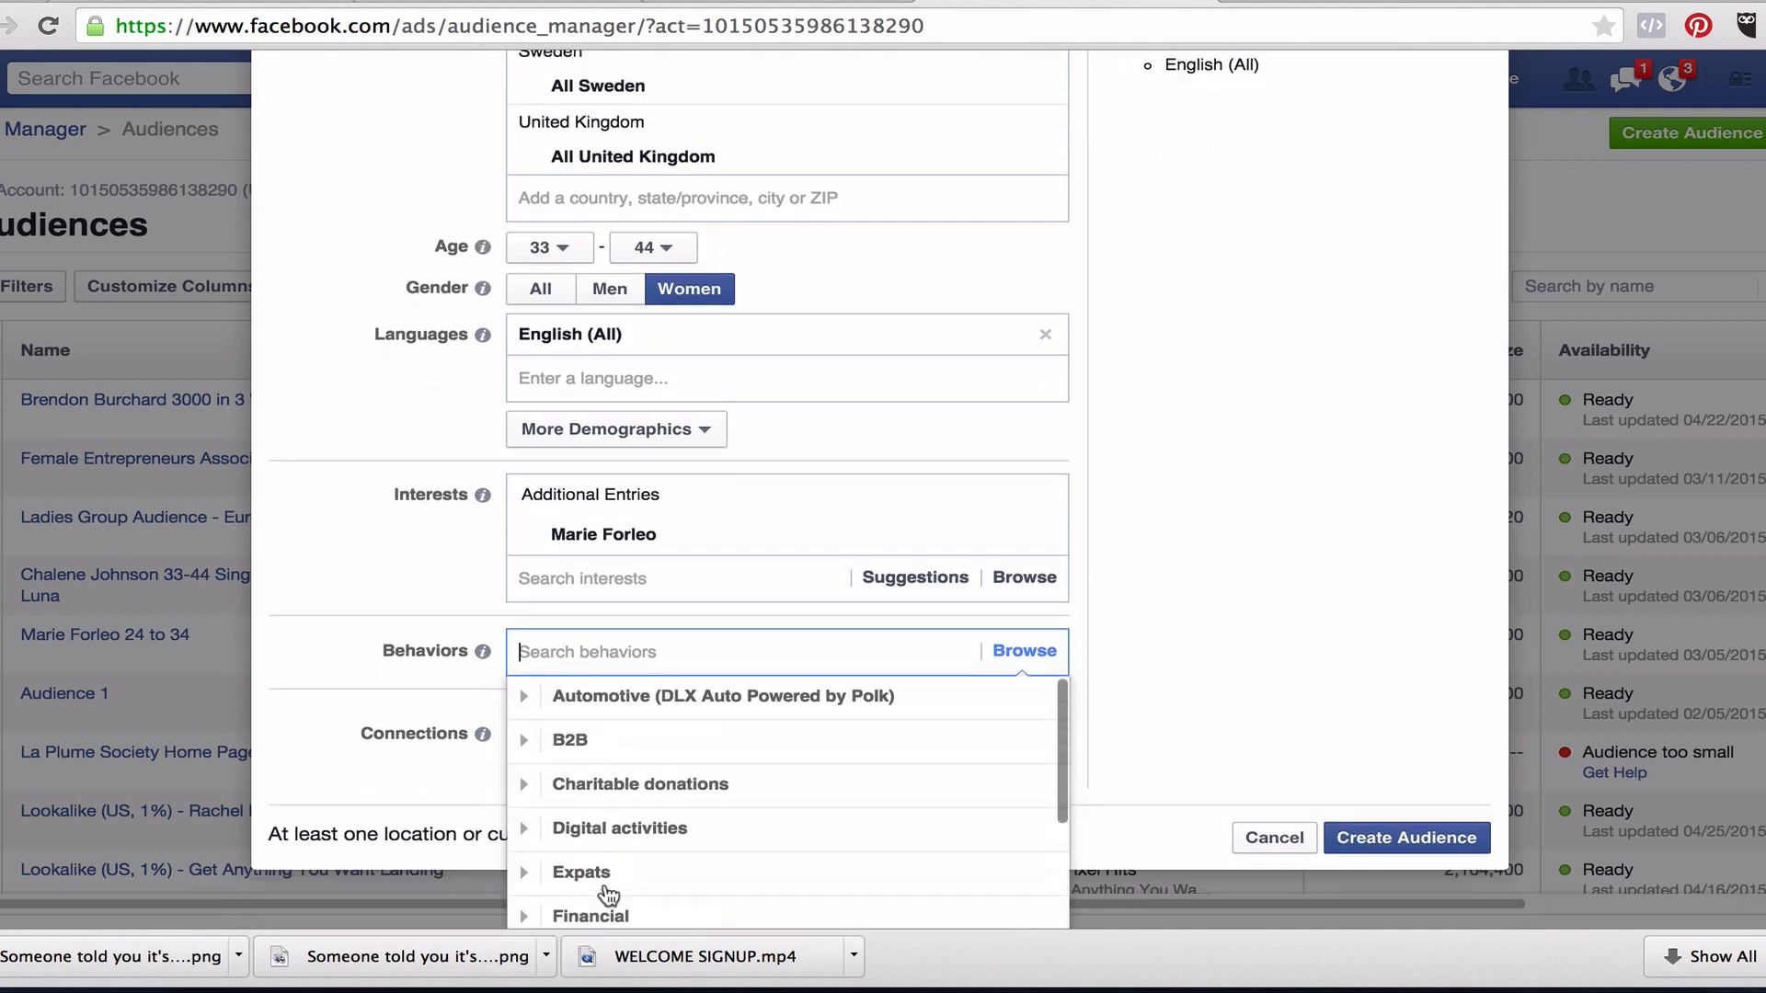
pyautogui.click(421, 554)
# Search the target locations for ZIP code 10462 and clear the entry without adding it.
pyautogui.scroll(4, 900, 189)
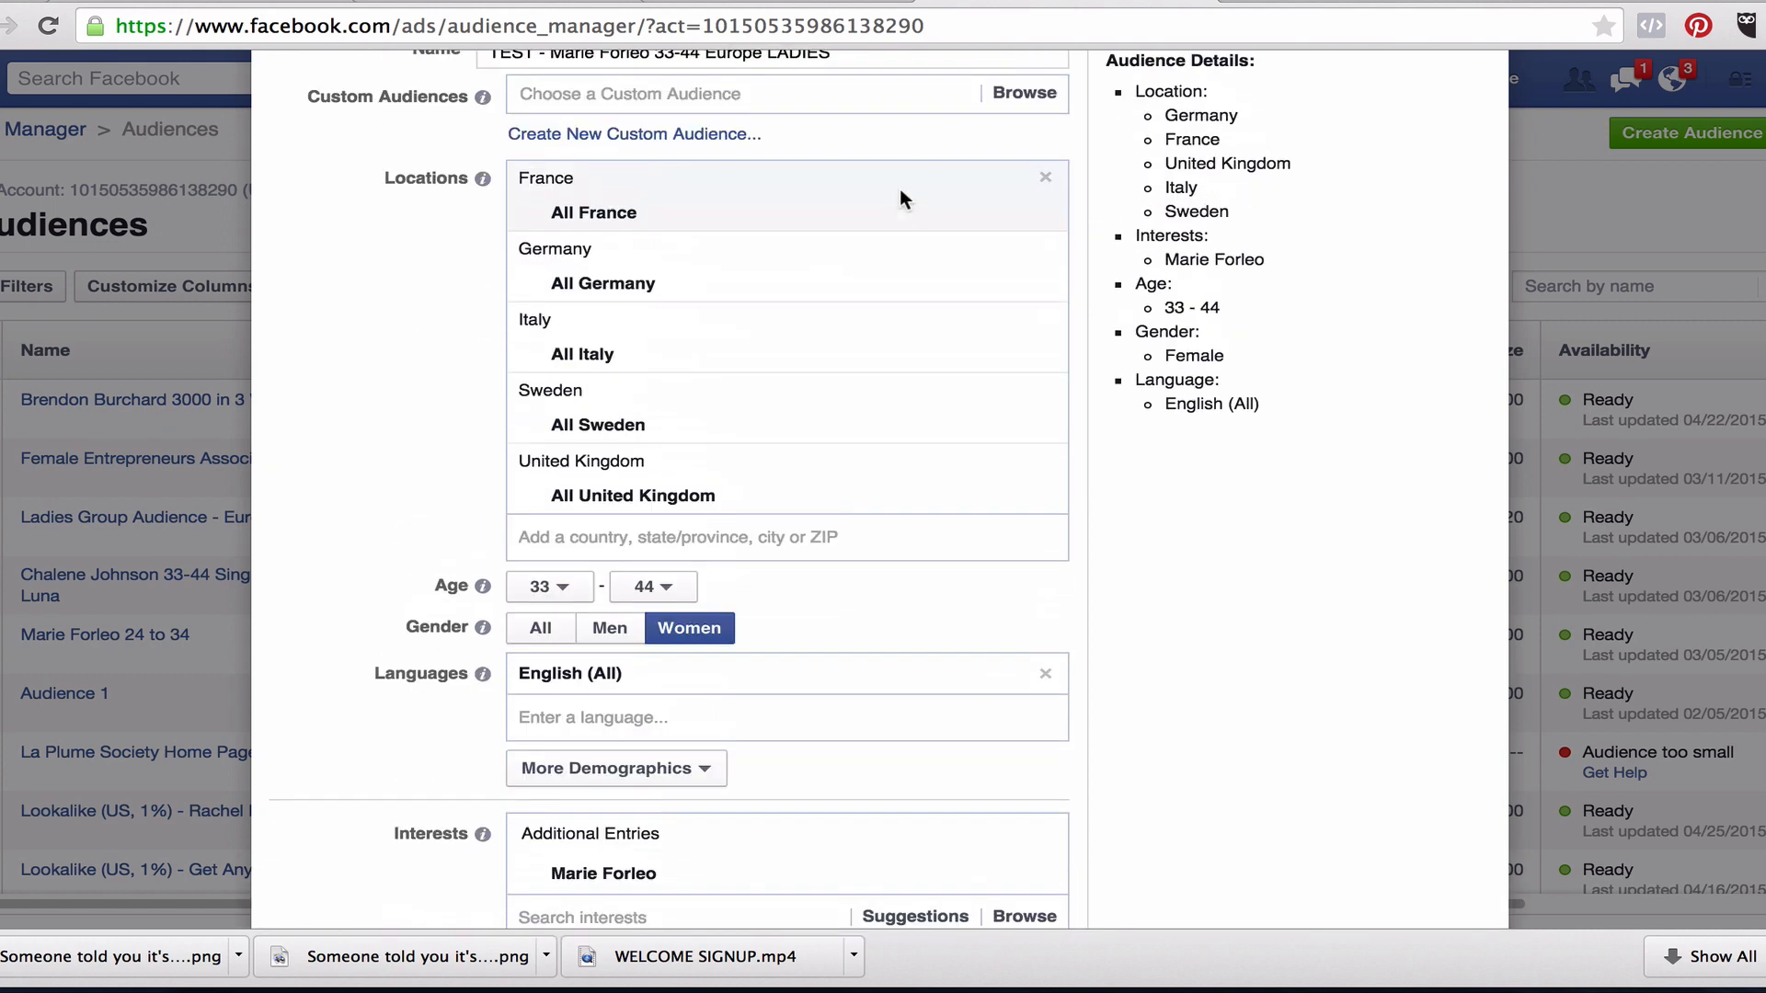
pyautogui.click(785, 534)
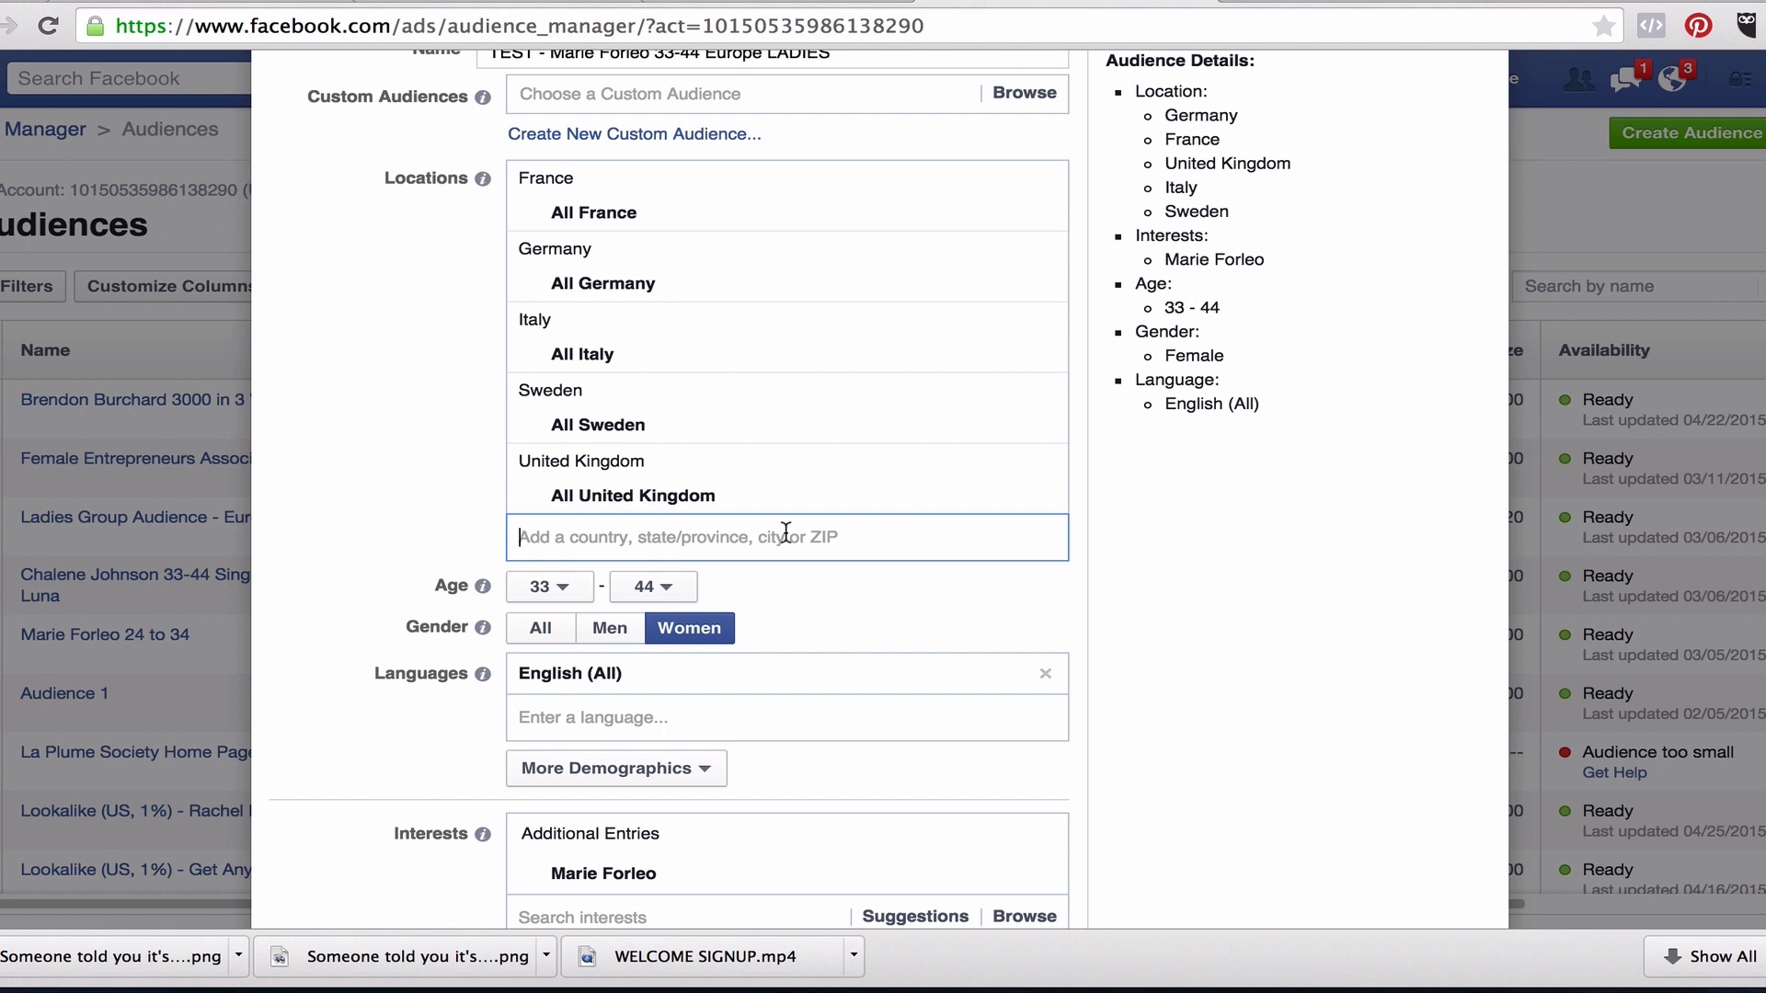
pyautogui.write('10462')
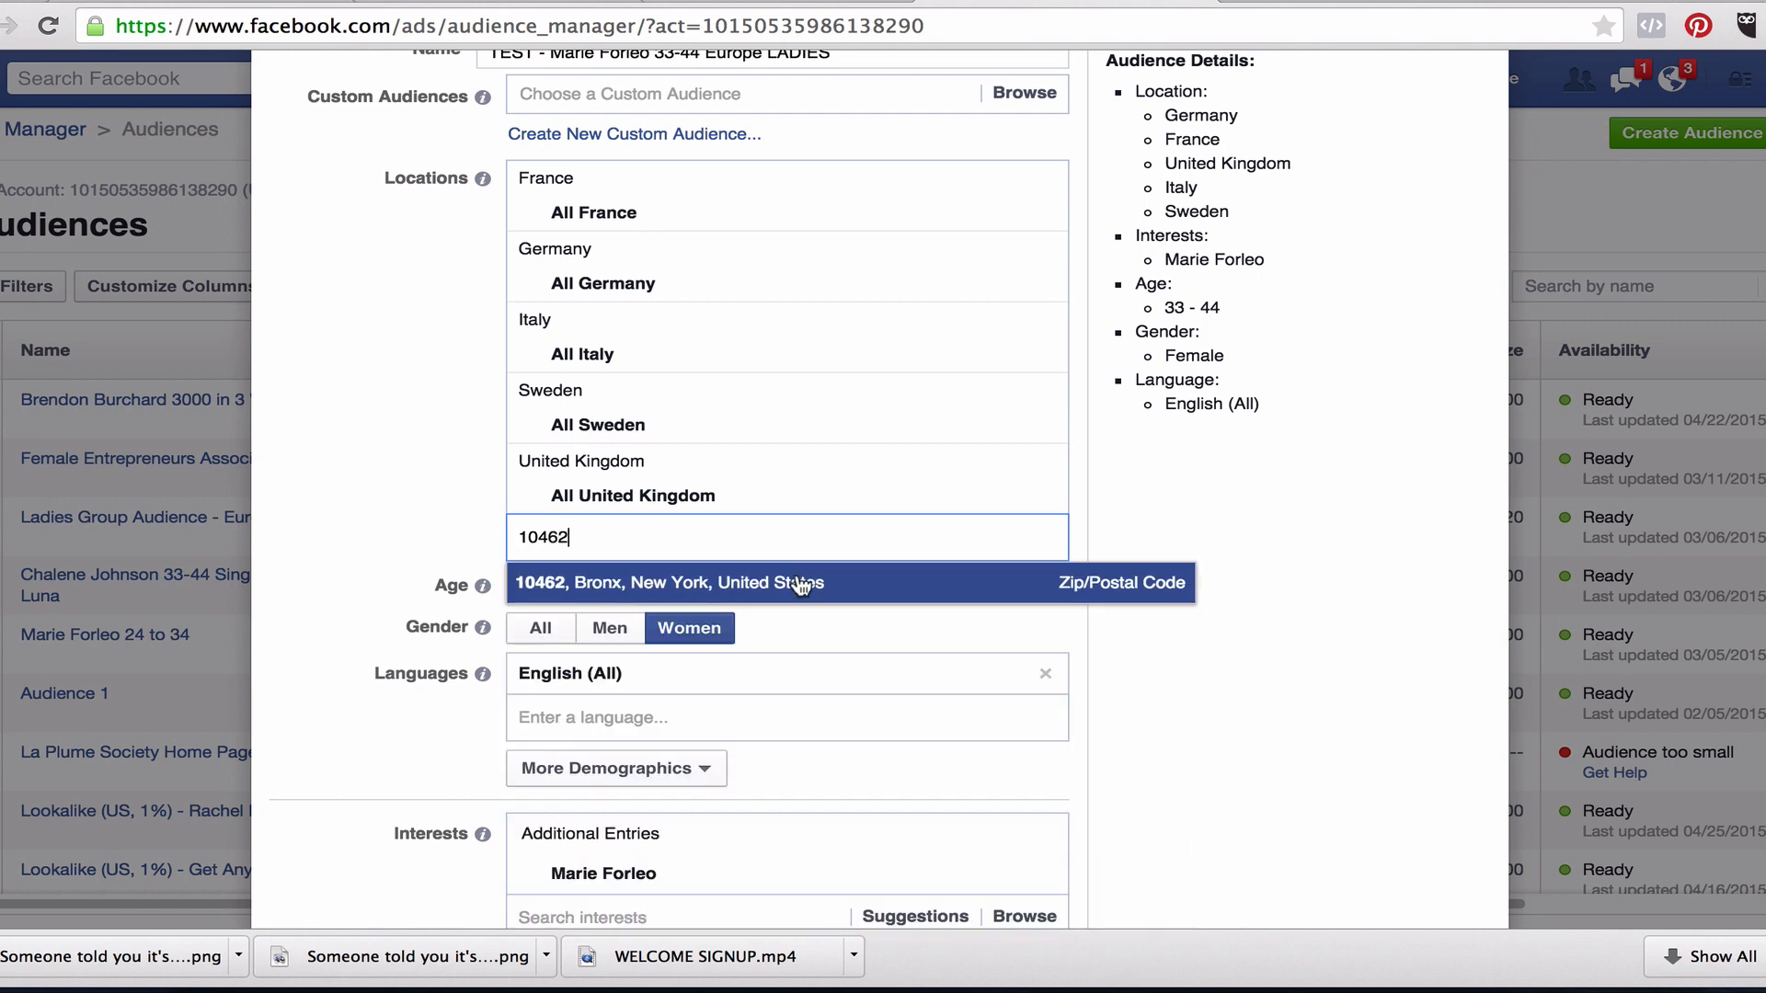
pyautogui.press('BackSpace')
pyautogui.press('BackSpace')
pyautogui.press('BackSpace')
pyautogui.press('BackSpace')
pyautogui.press('BackSpace')
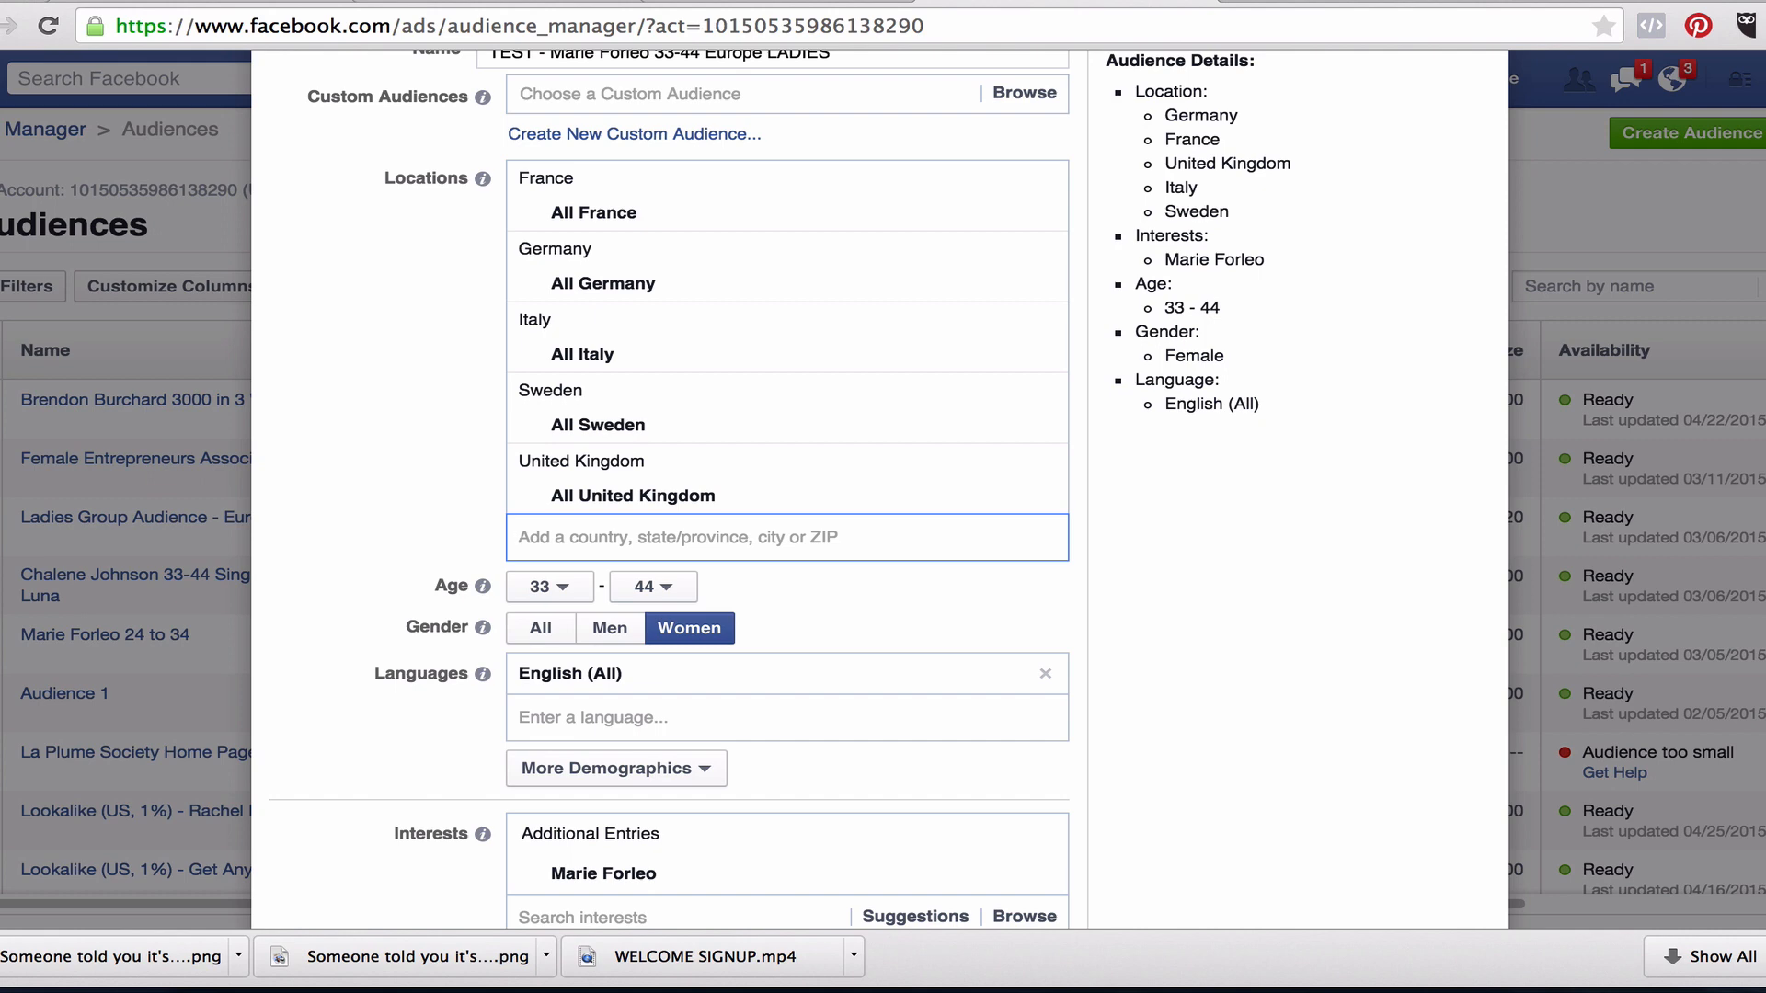
# Search the target locations for ZIP code 90210 and clear the entry without adding it.
pyautogui.write('9')
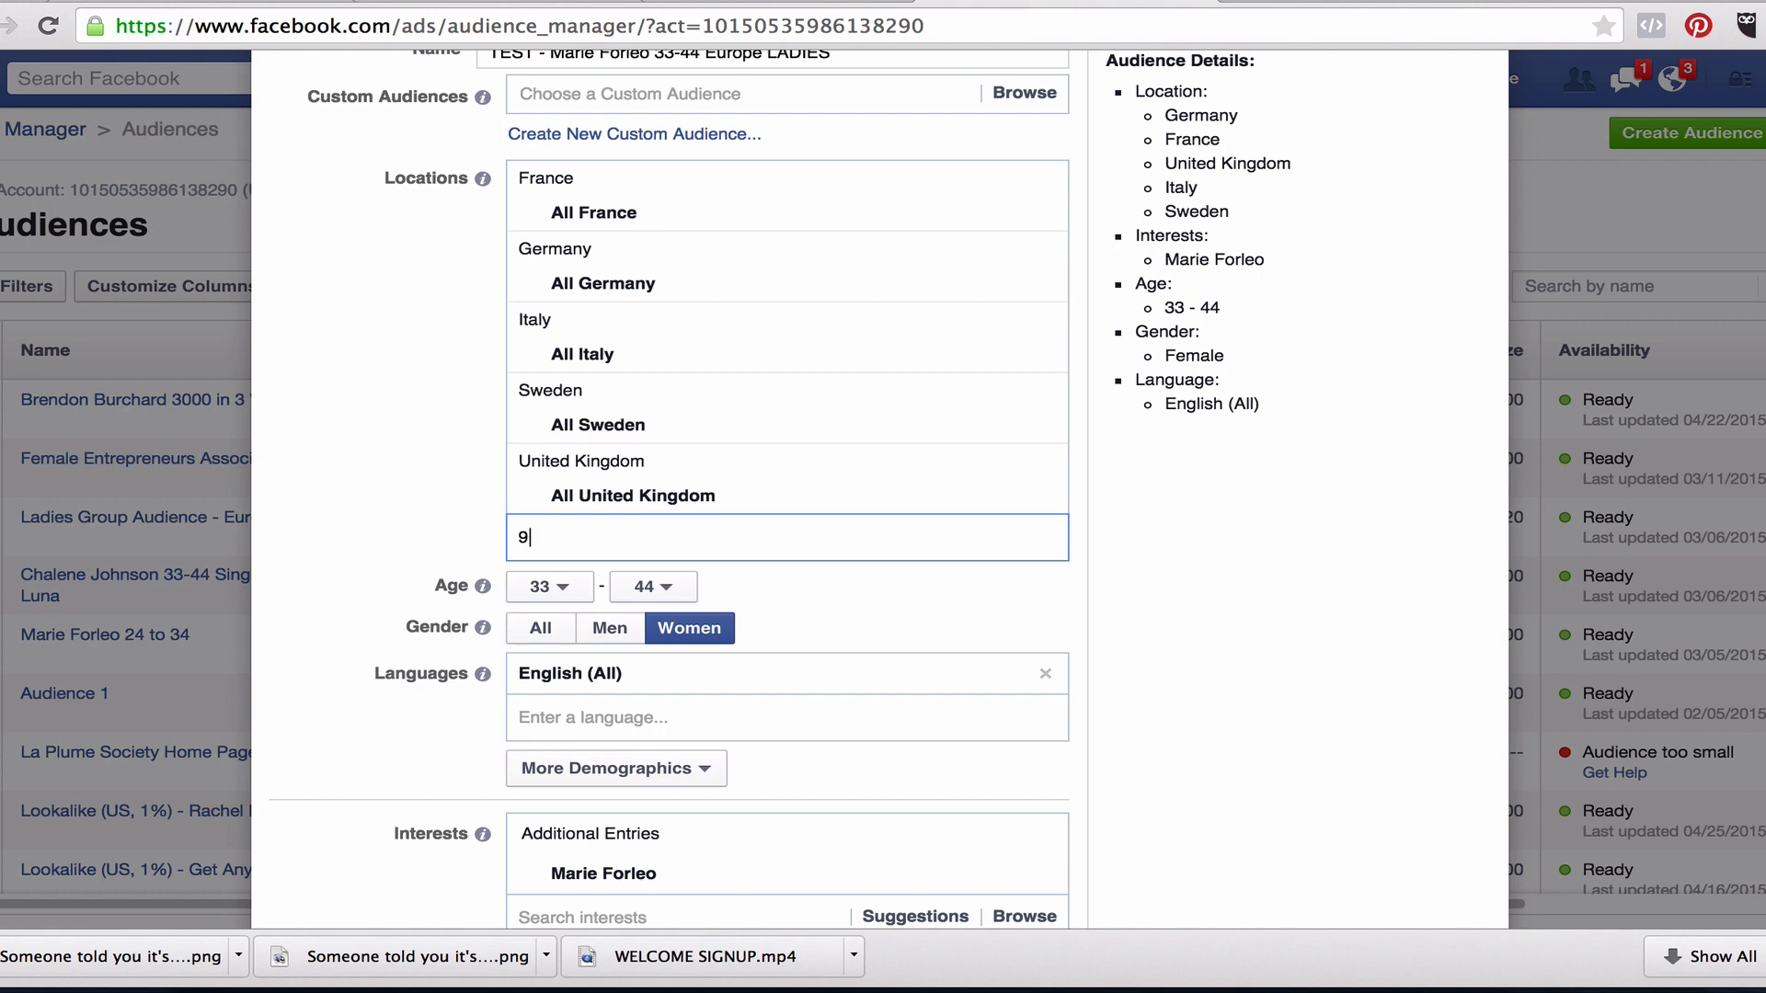
pyautogui.write('0210')
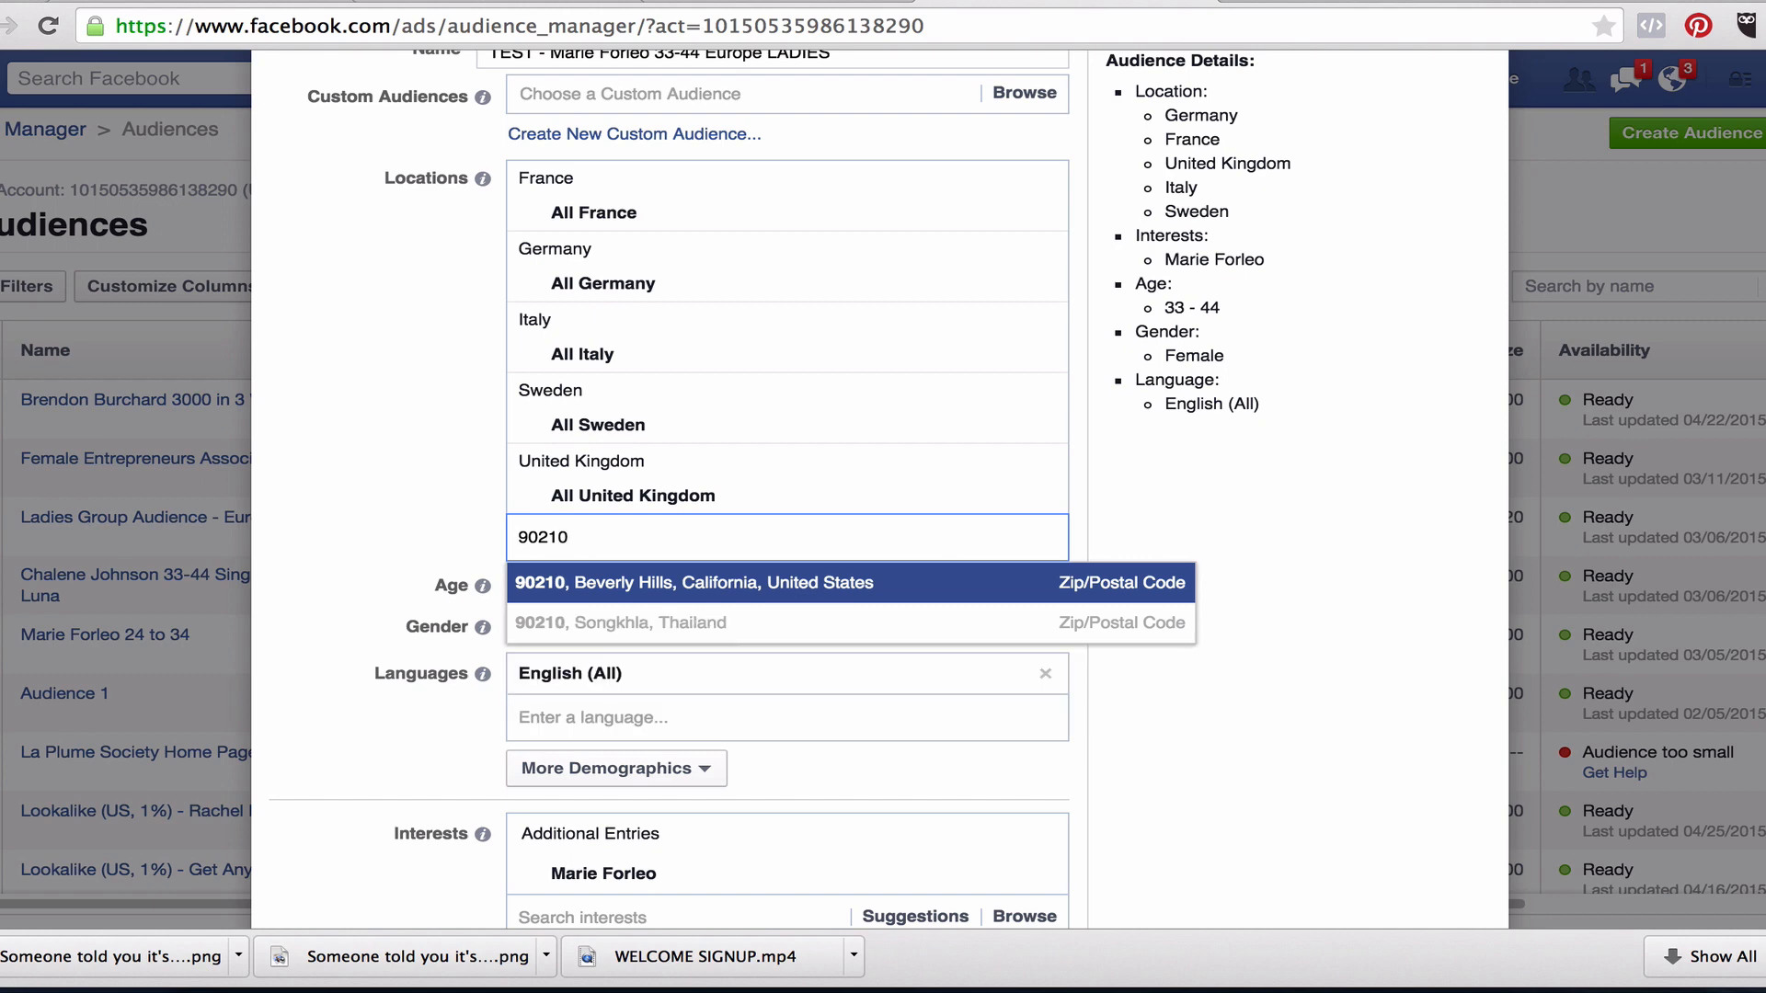
pyautogui.press('BackSpace')
pyautogui.press('BackSpace')
pyautogui.press('BackSpace')
pyautogui.press('BackSpace')
pyautogui.press('BackSpace')
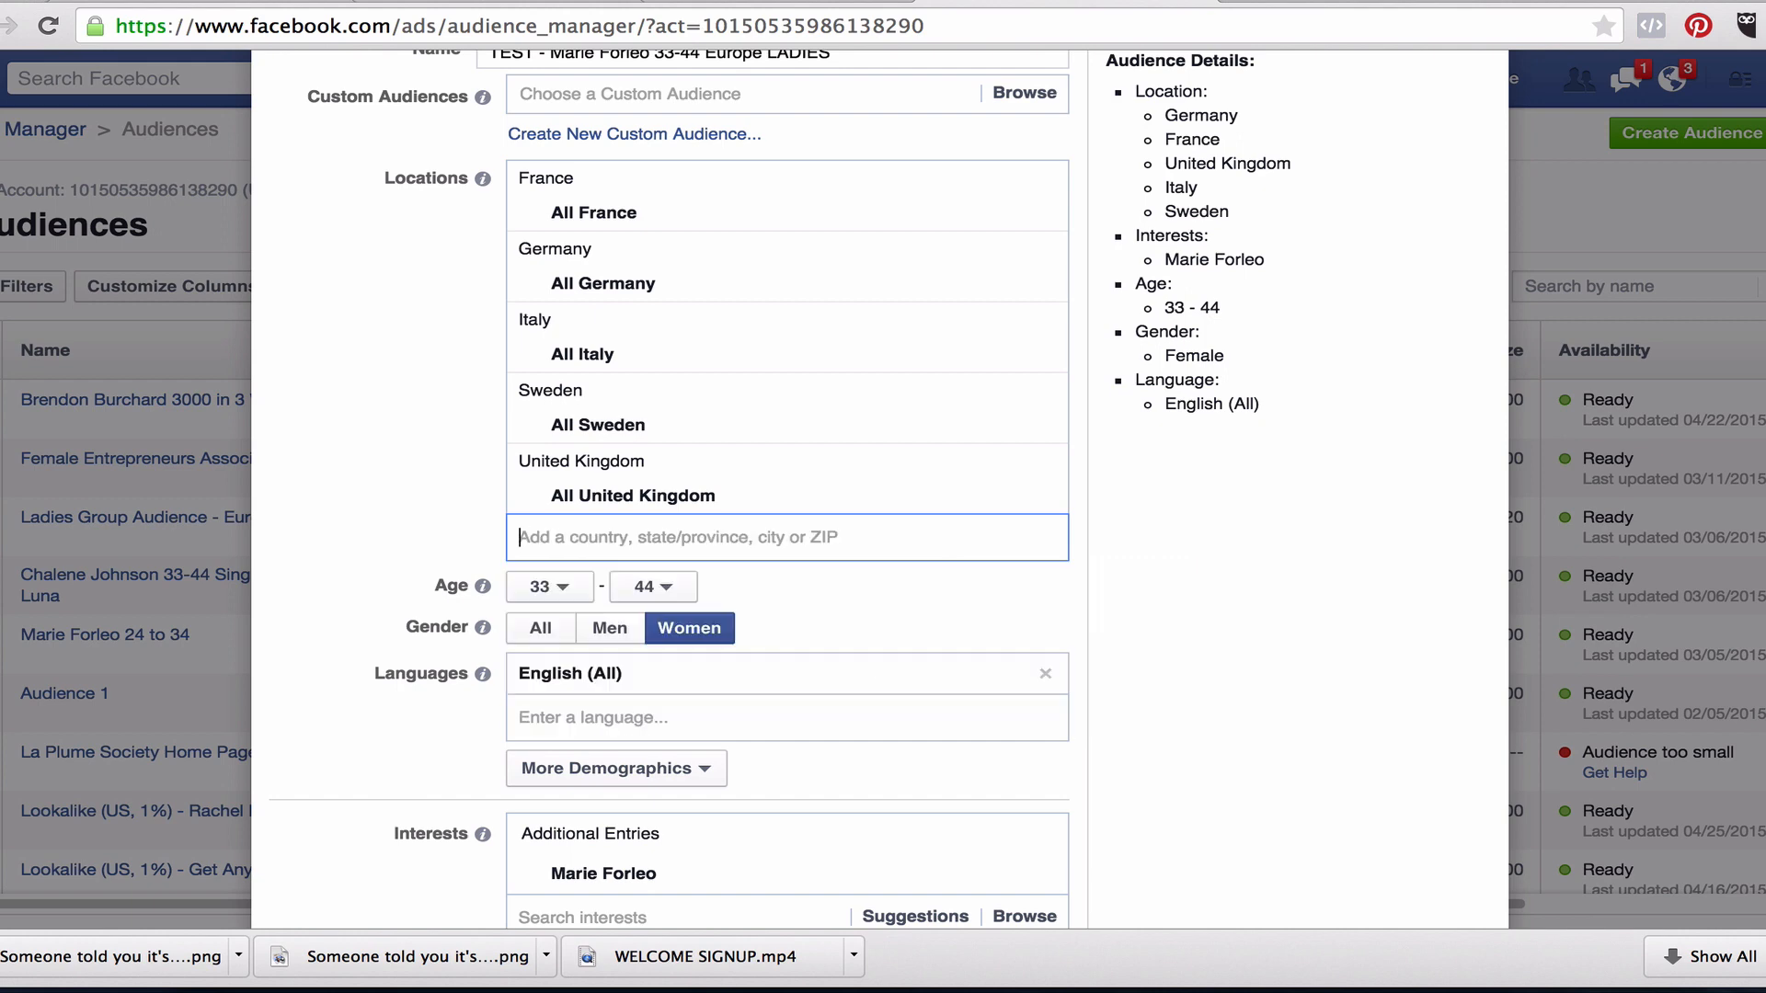
# Enable advanced connection targeting and exclude people who are connected to the account owner's Page.
pyautogui.scroll(-5, 868, 434)
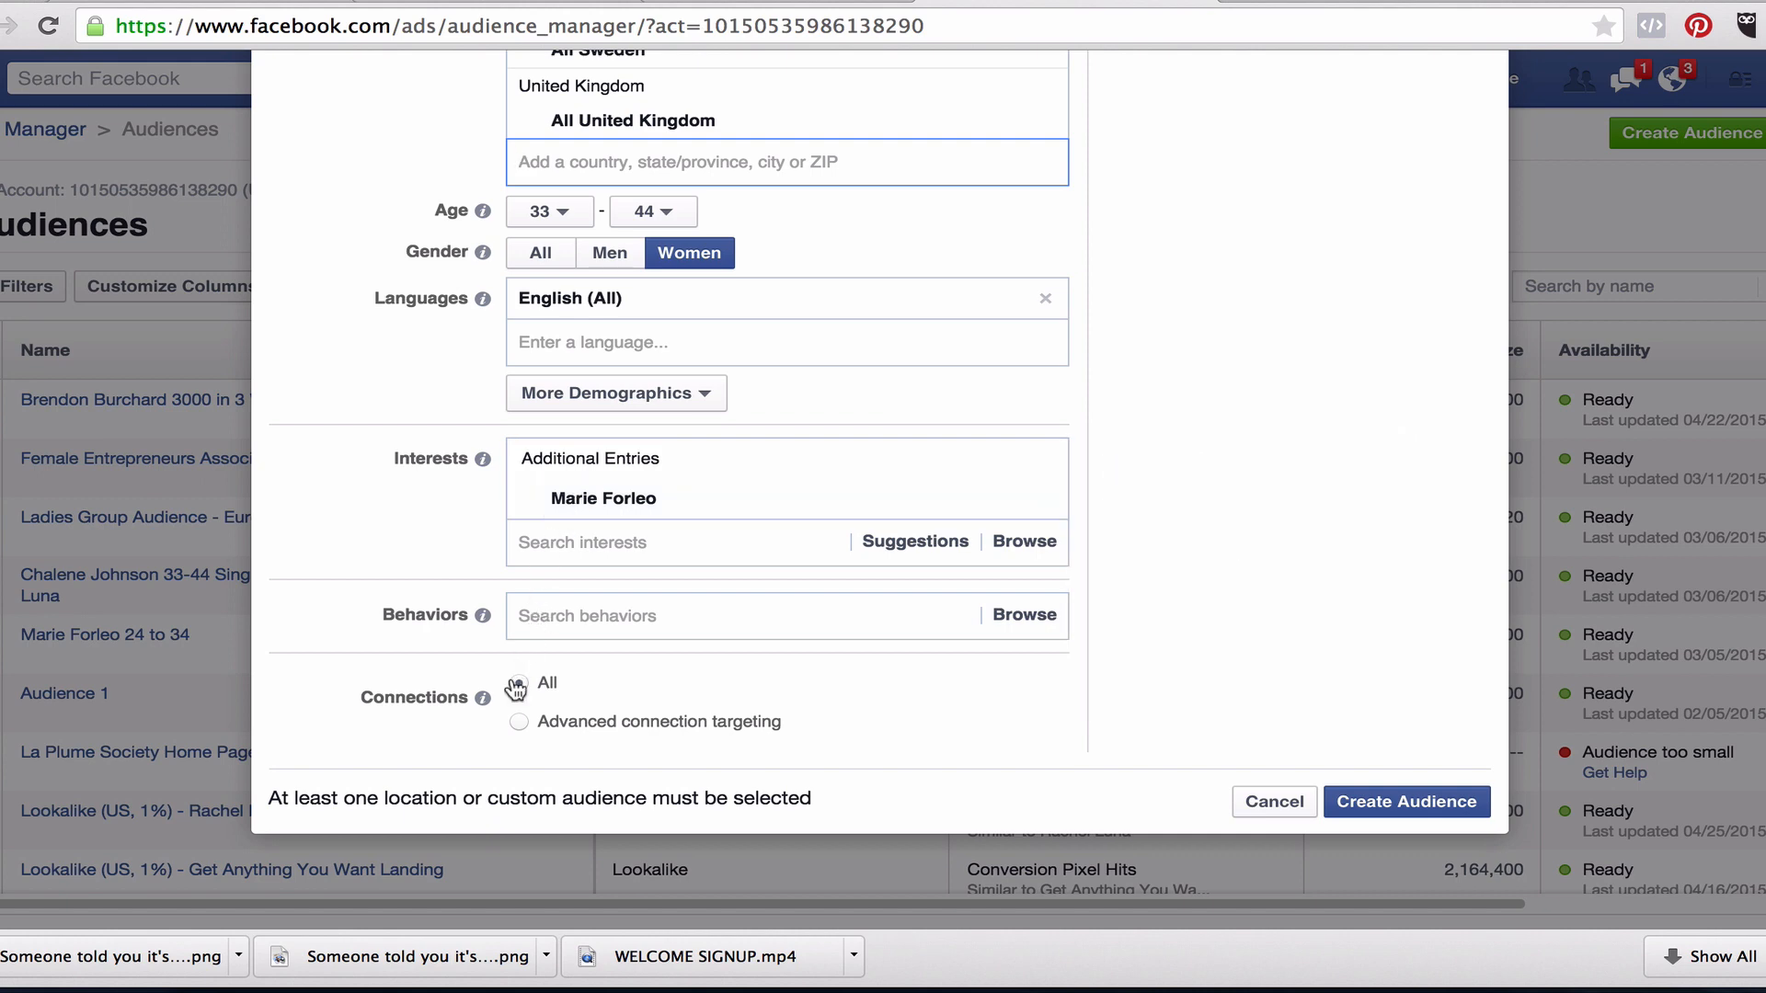
pyautogui.click(521, 723)
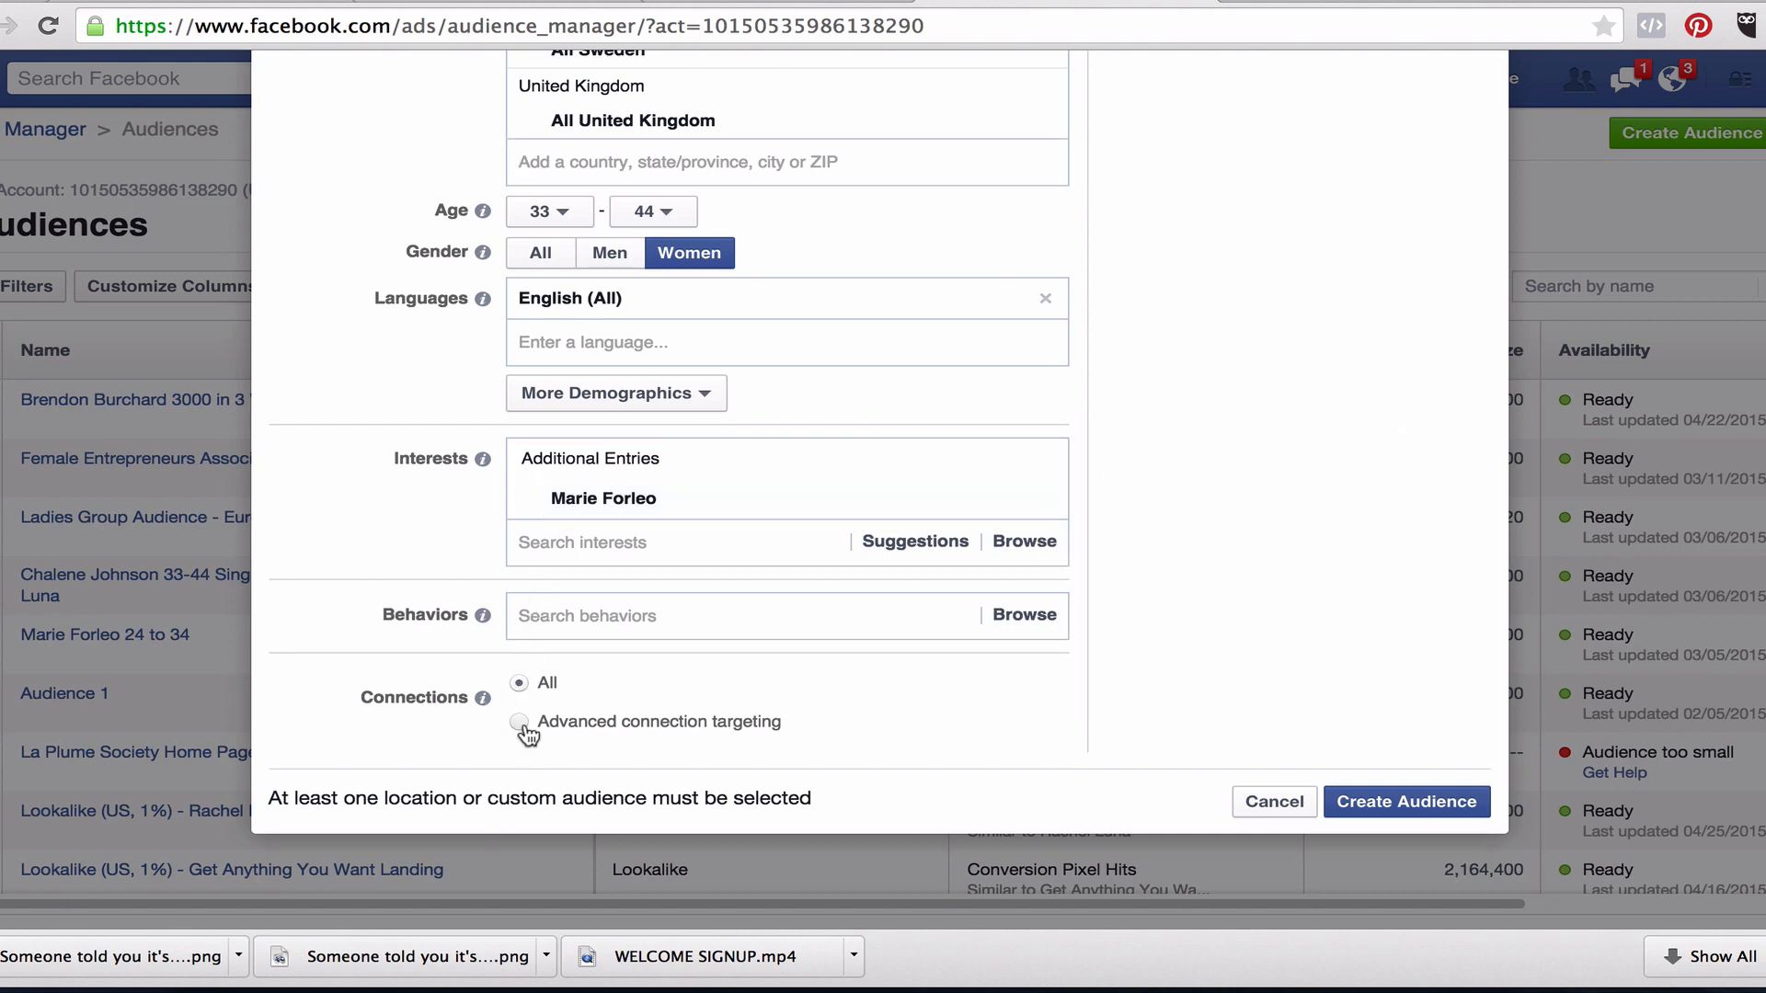
pyautogui.scroll(-3, 631, 660)
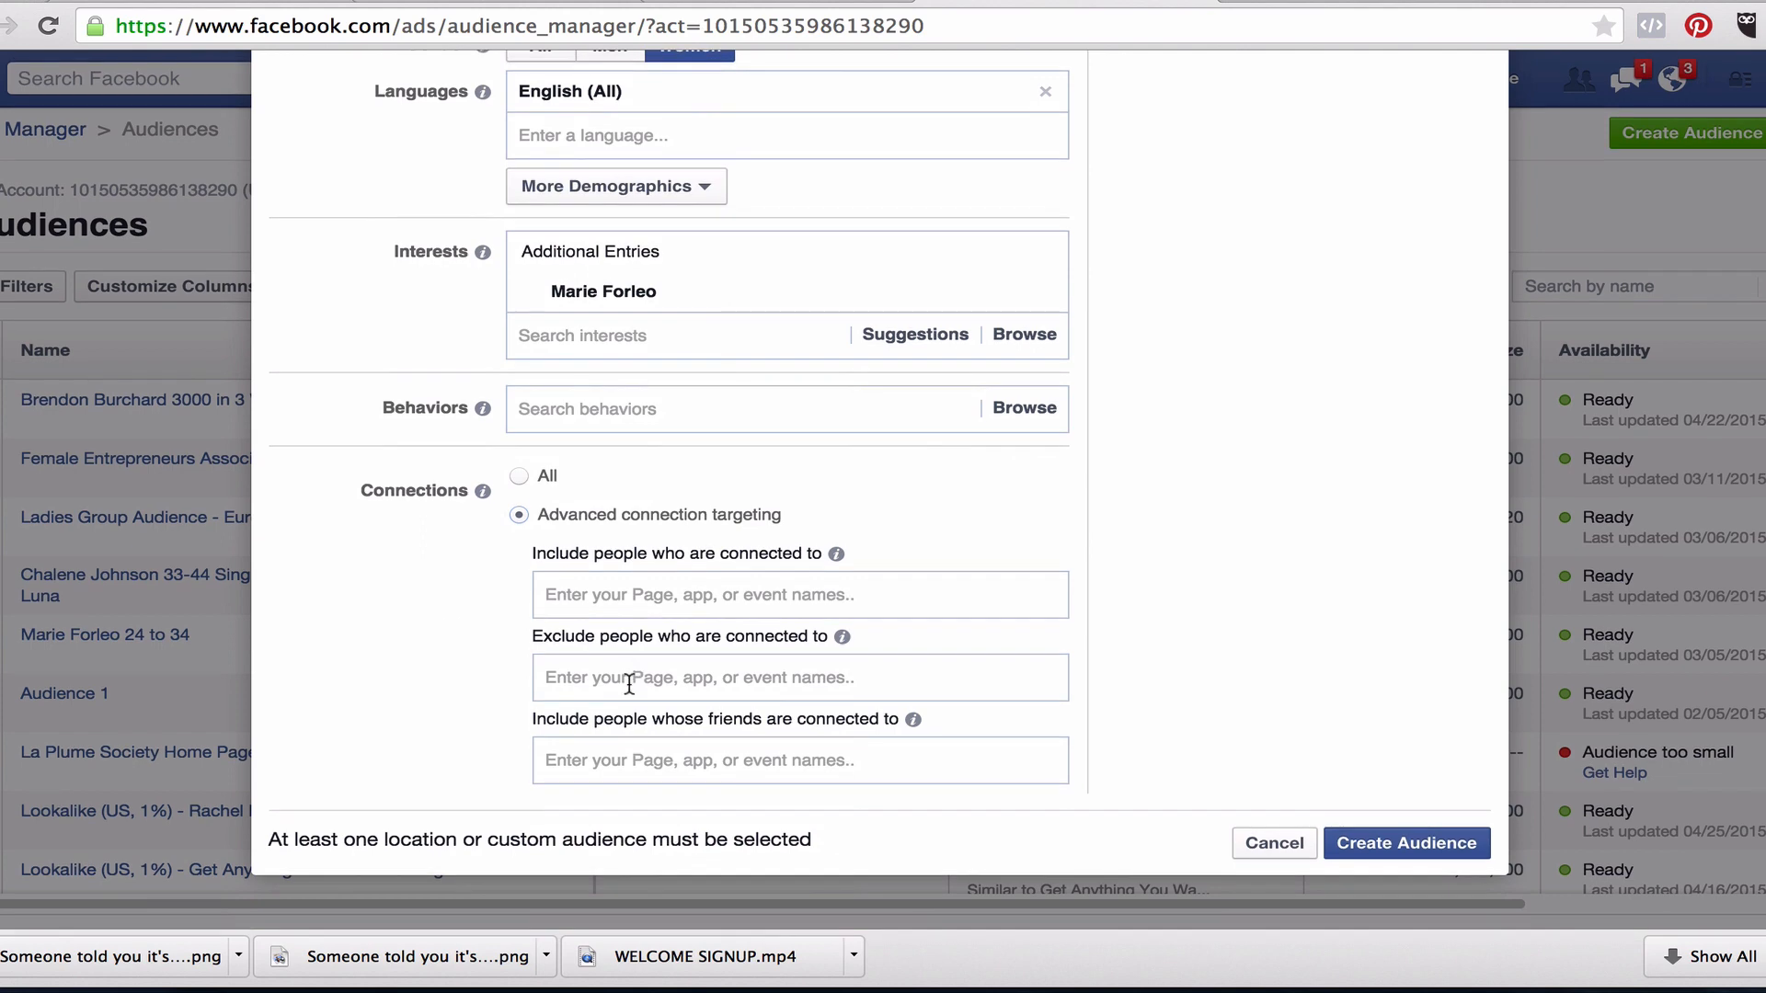
pyautogui.click(627, 687)
pyautogui.write('Rache')
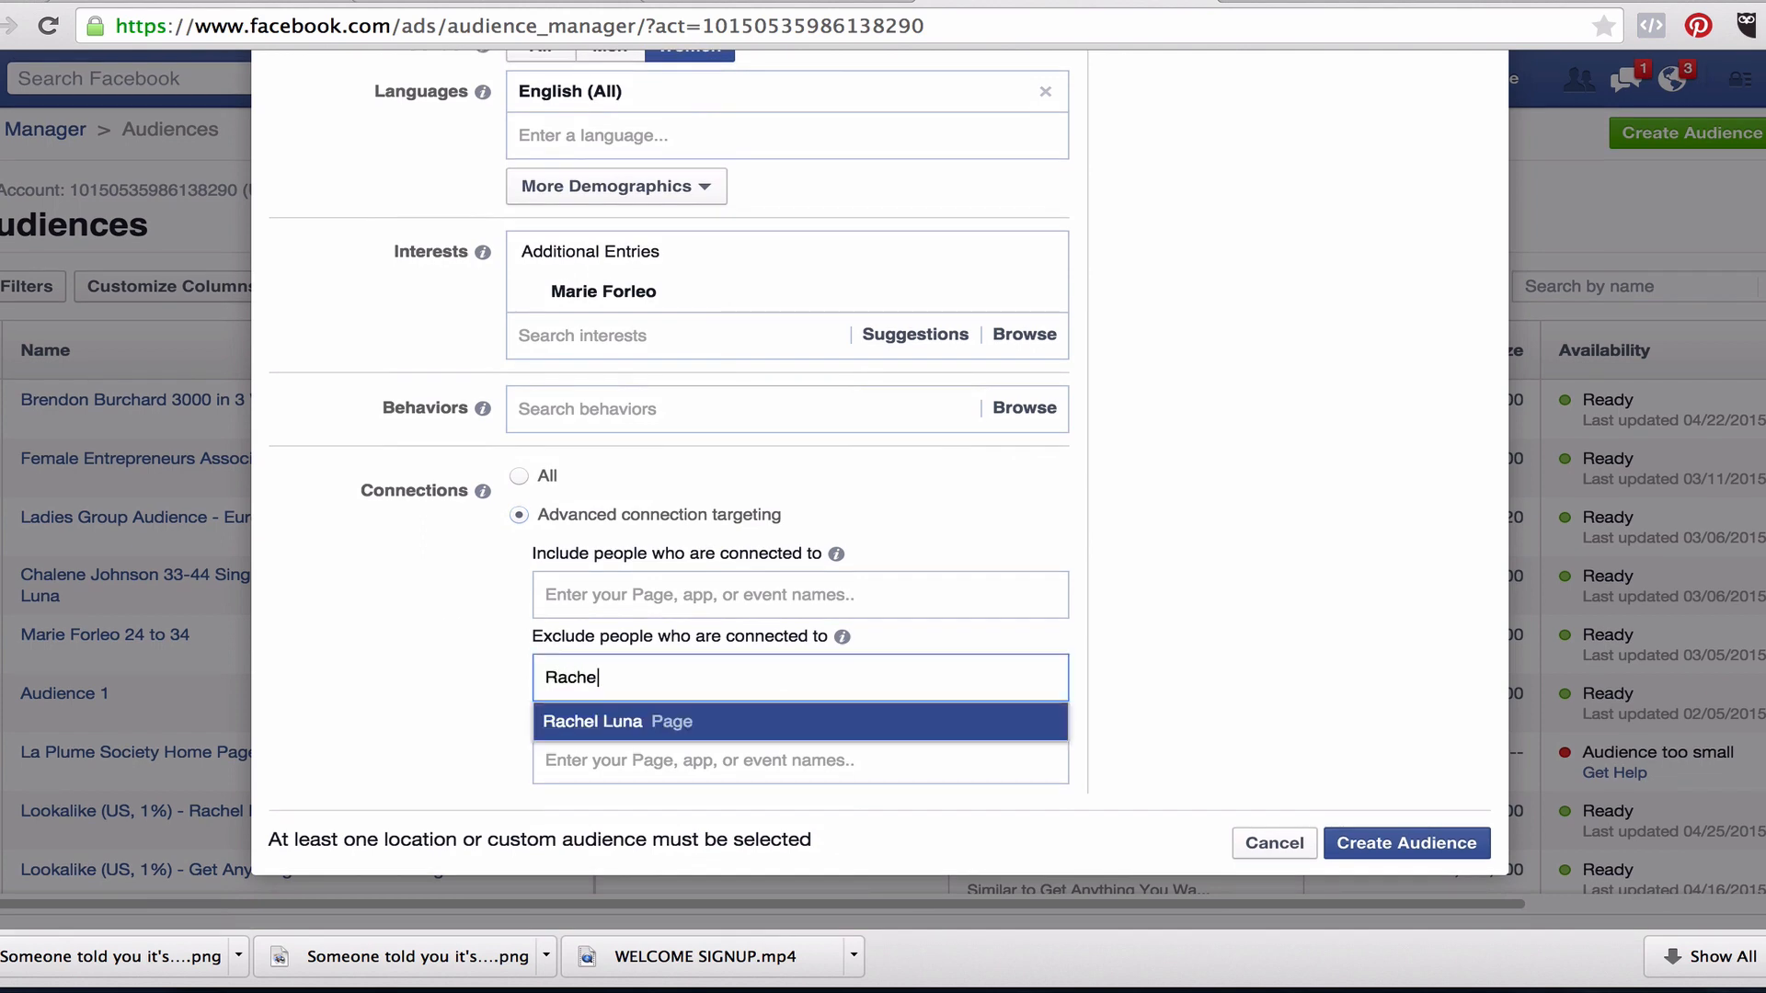
pyautogui.click(618, 722)
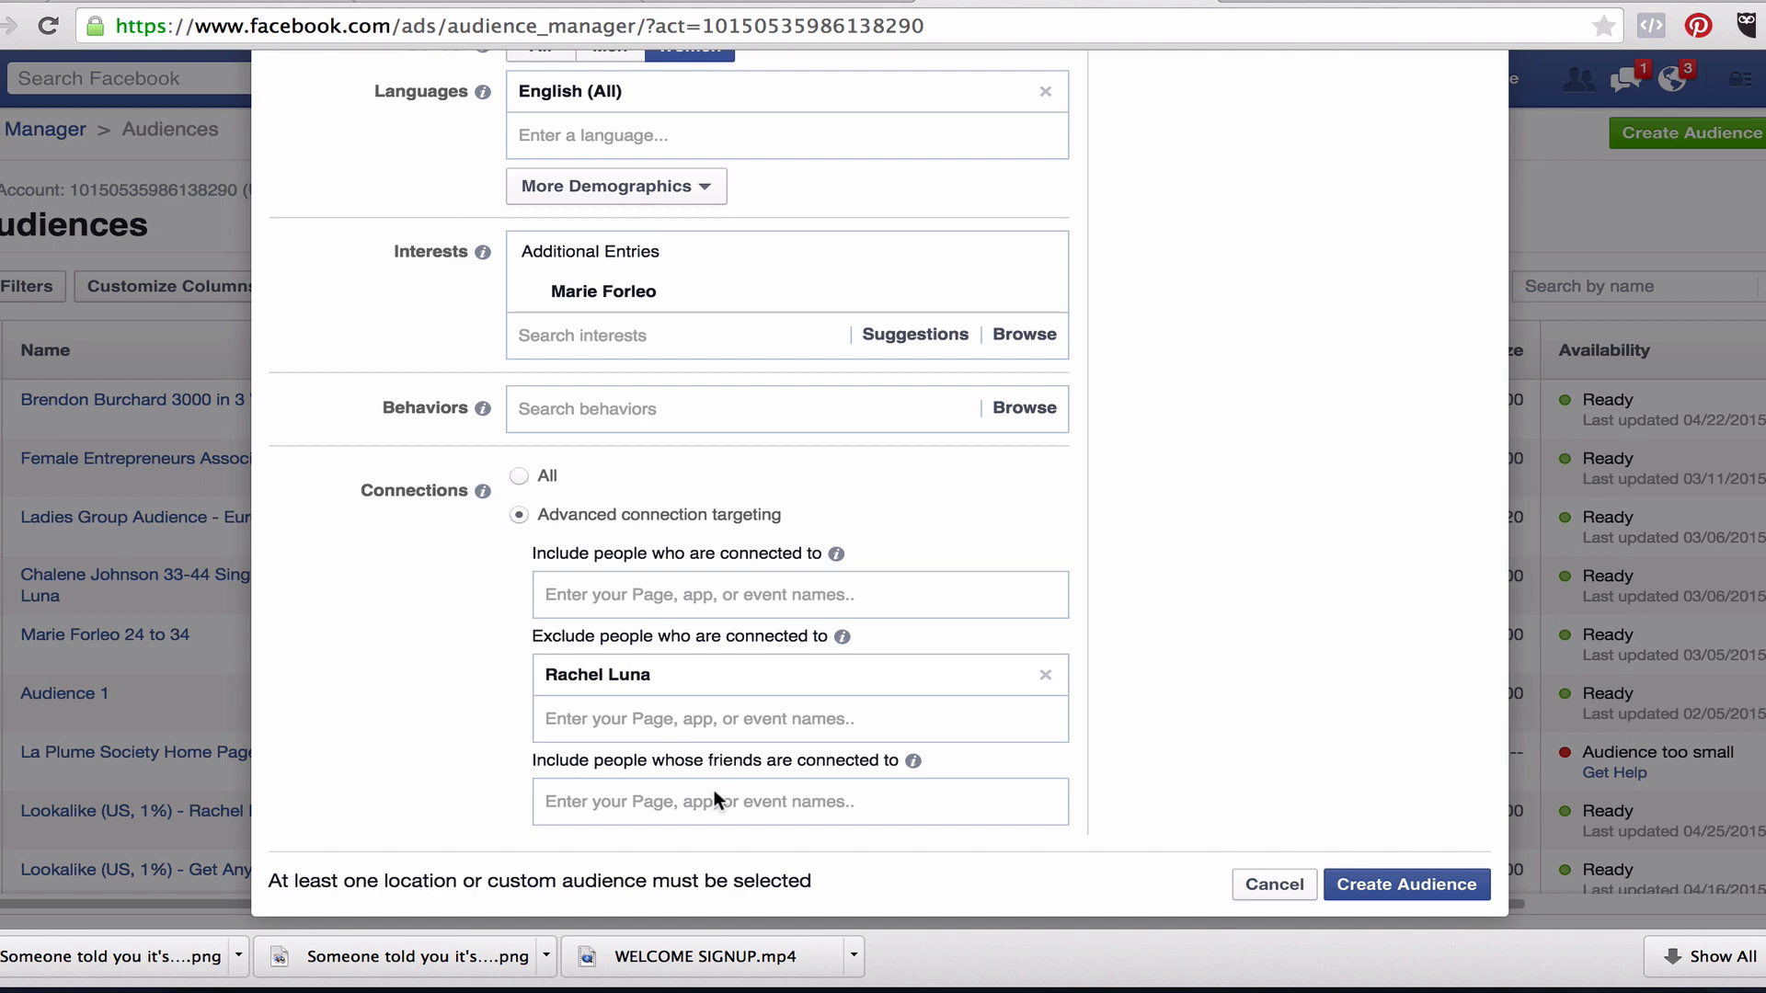
# Include people whose friends are connected to the account owner's Page.
pyautogui.scroll(-1, 790, 815)
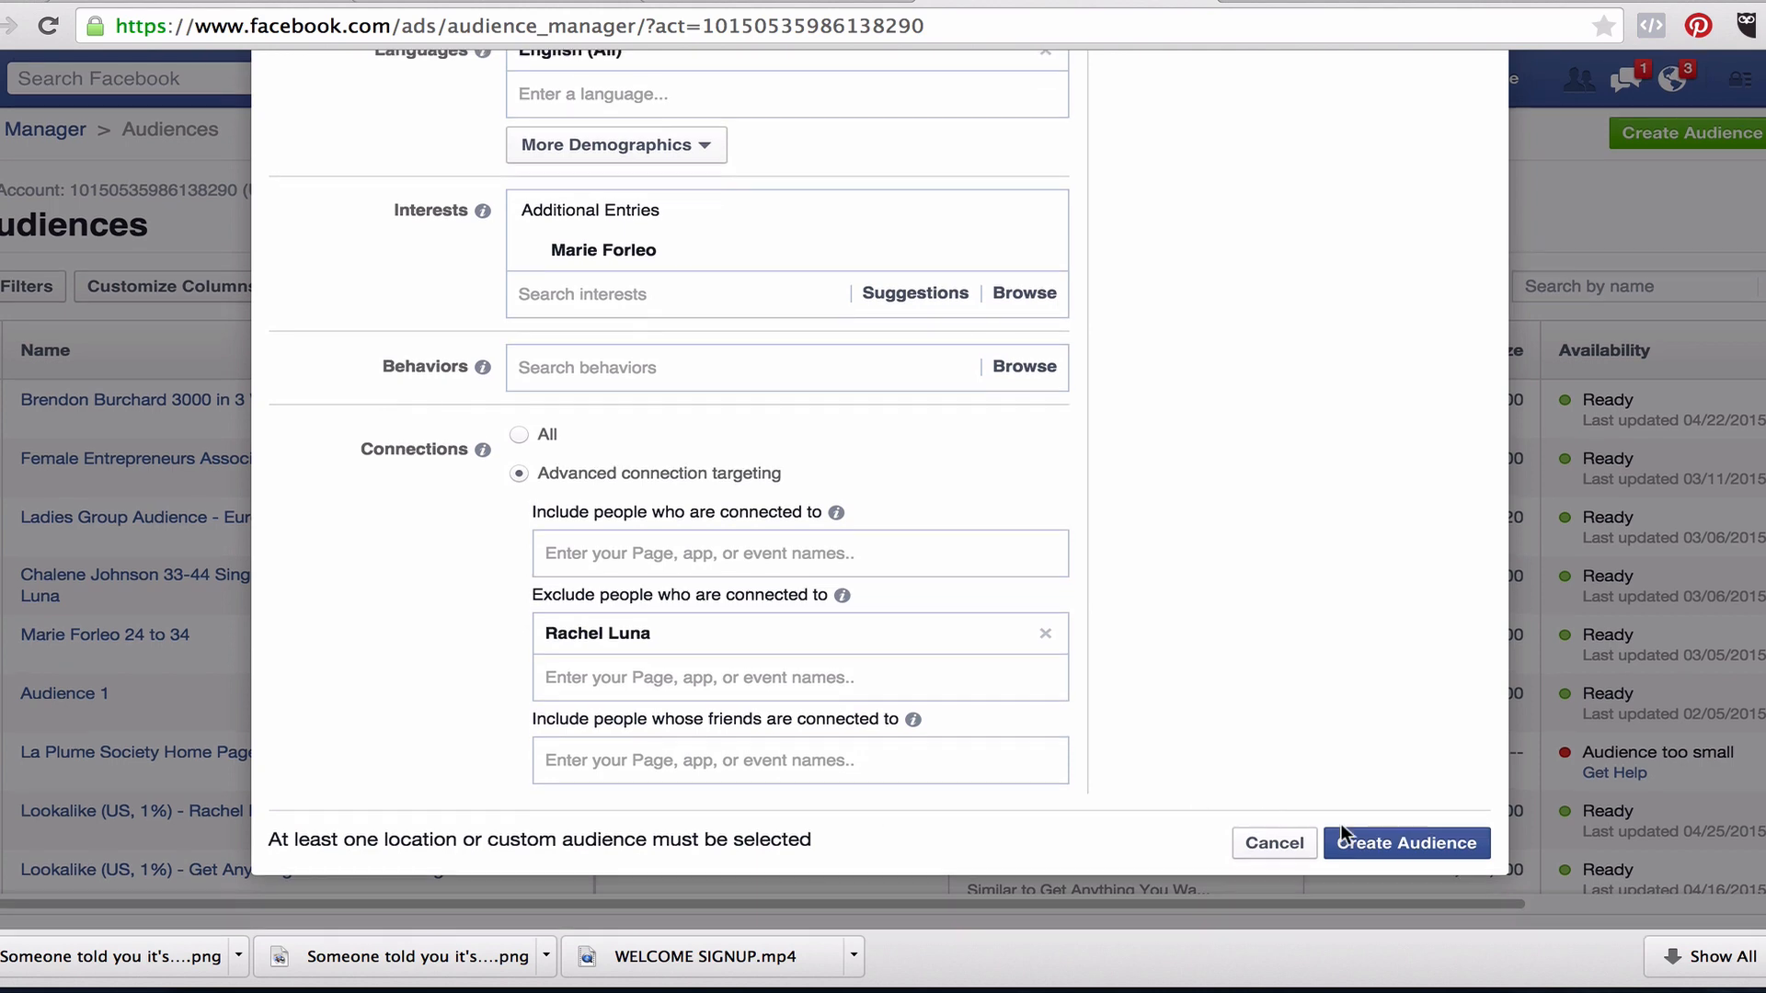
pyautogui.click(707, 753)
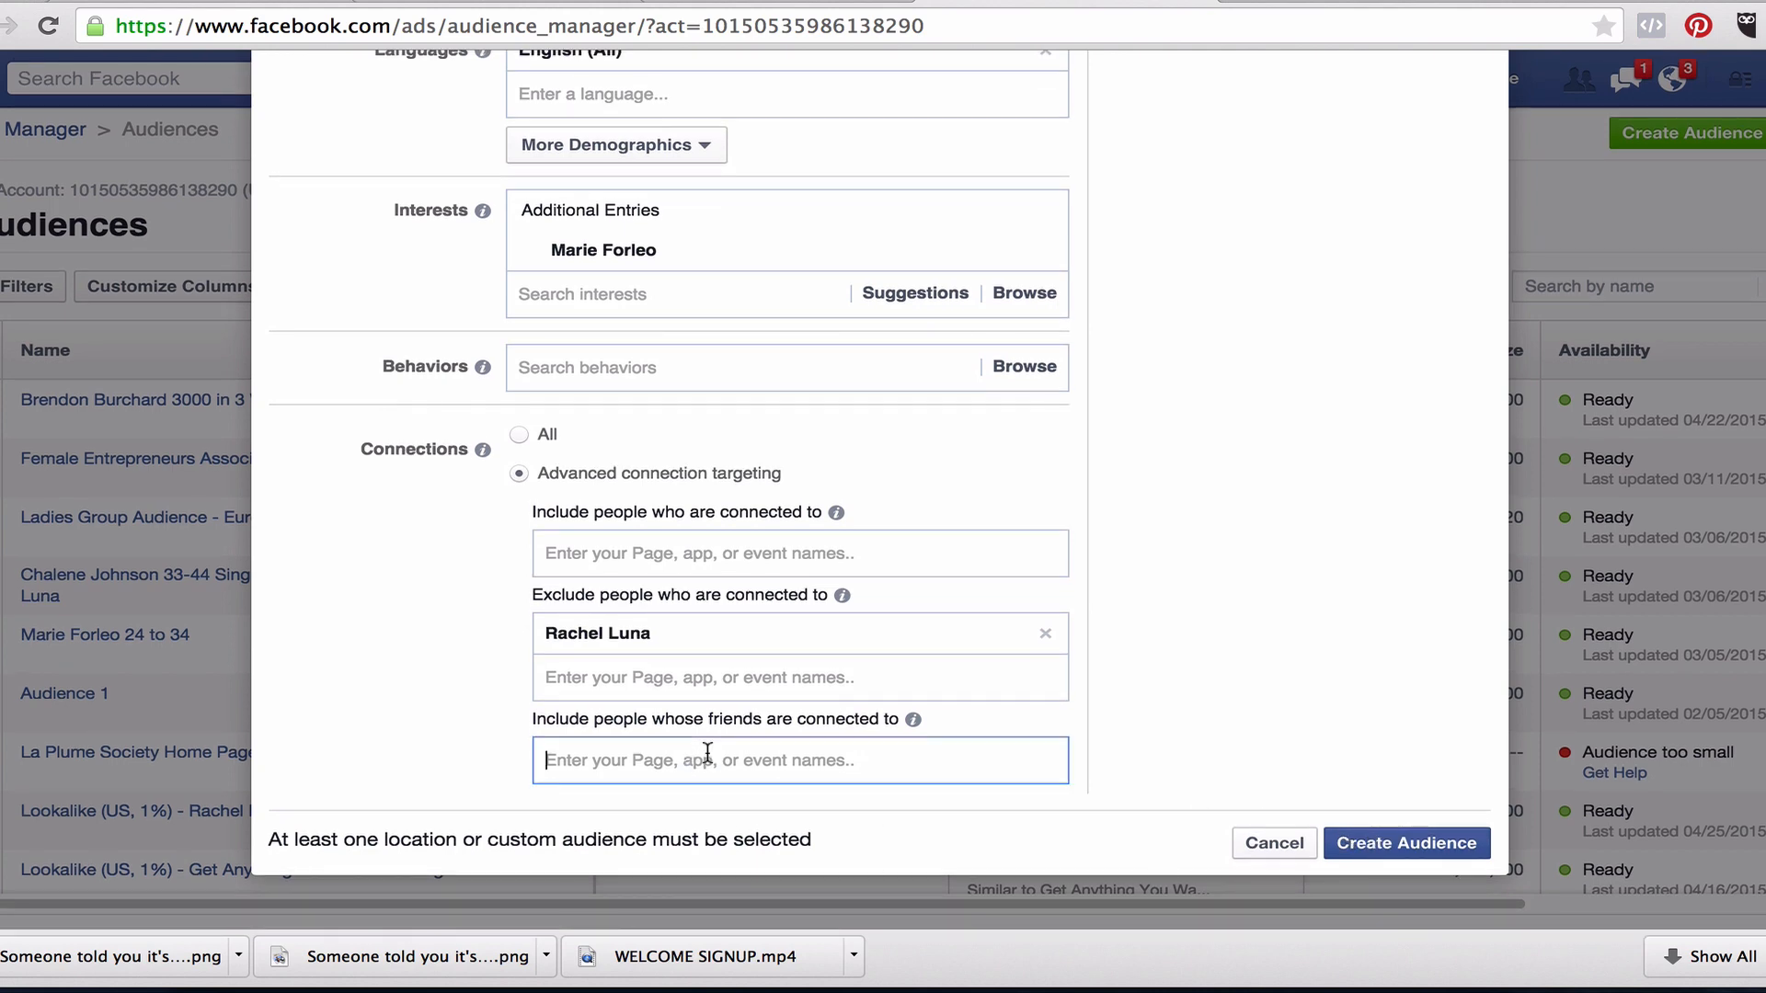
pyautogui.write('Rach')
pyautogui.press('Return')
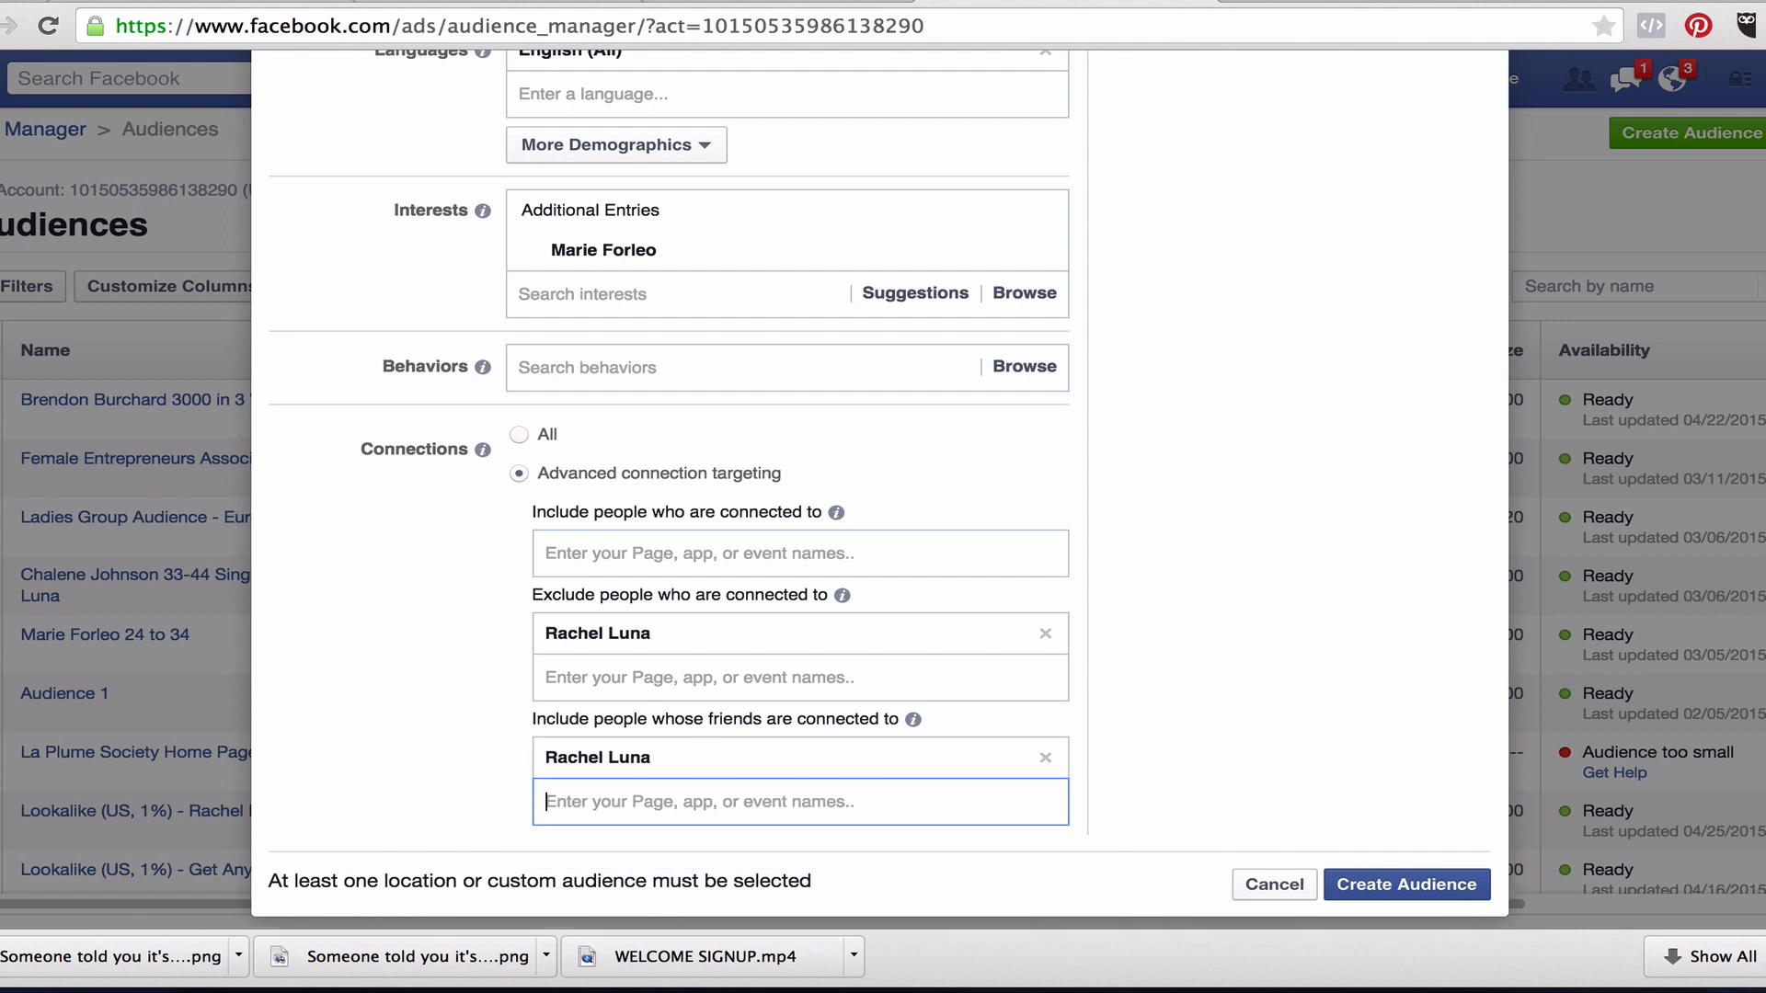
# Review the audience details and create the saved target group.
pyautogui.scroll(10, 1296, 576)
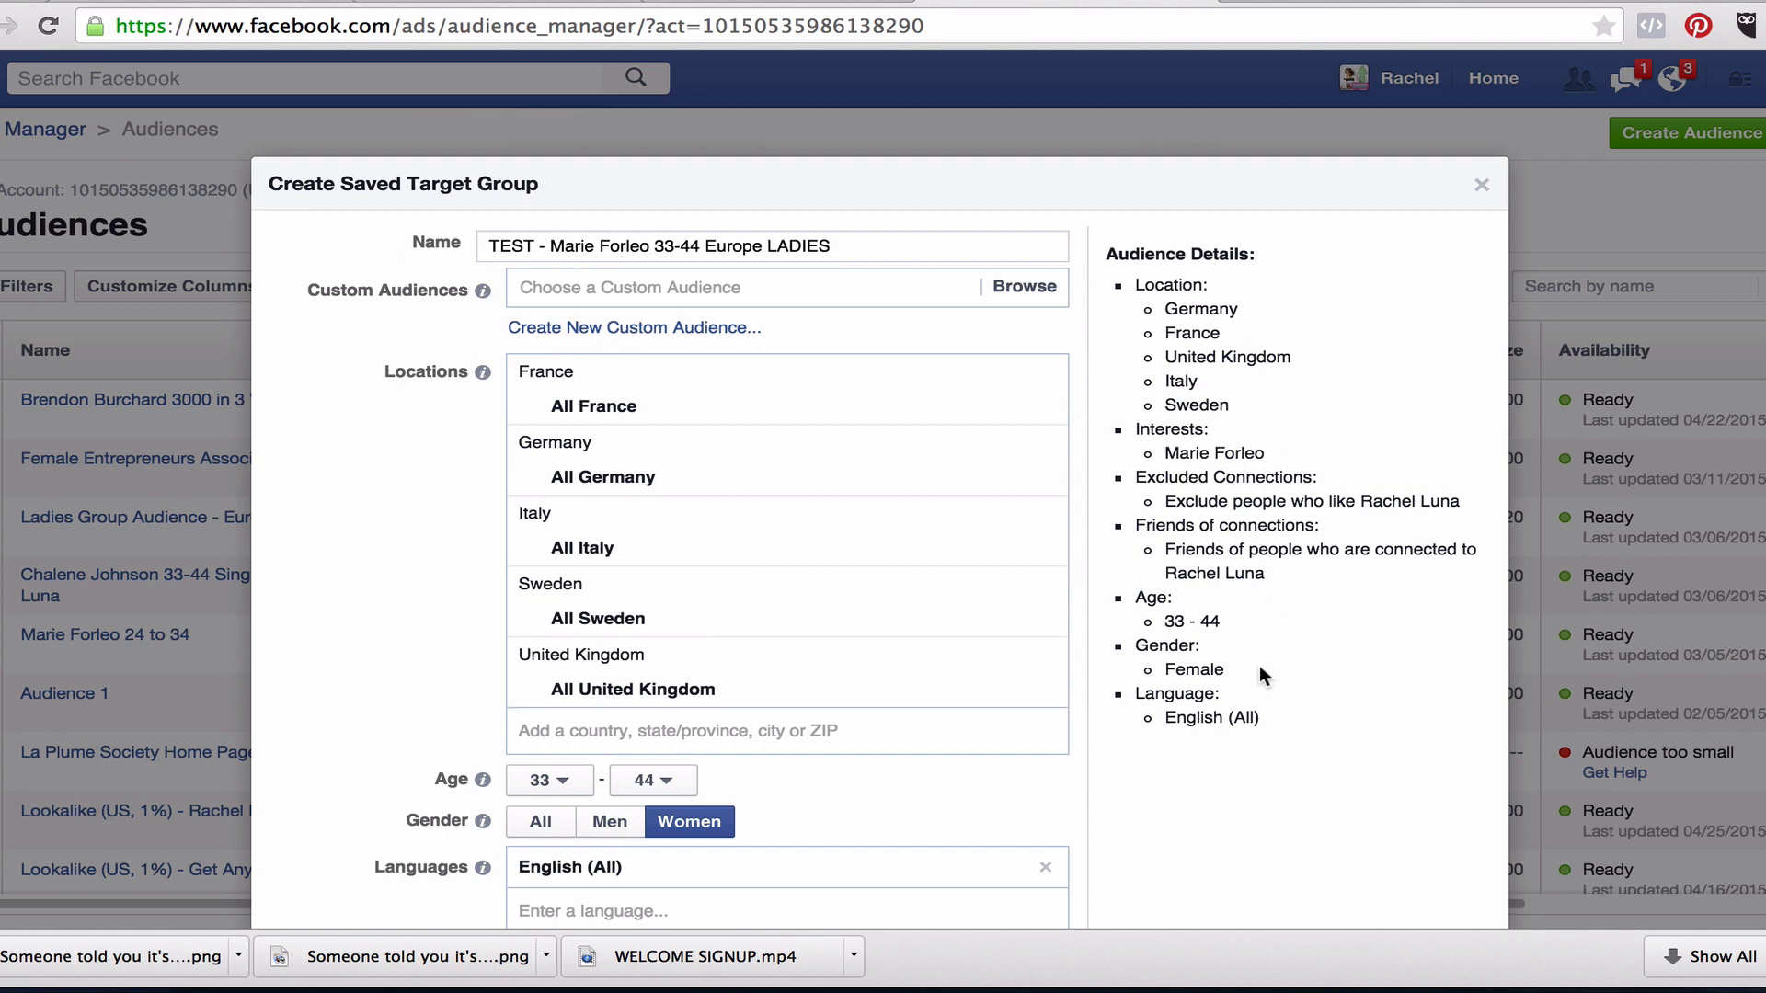
pyautogui.scroll(-10, 1260, 665)
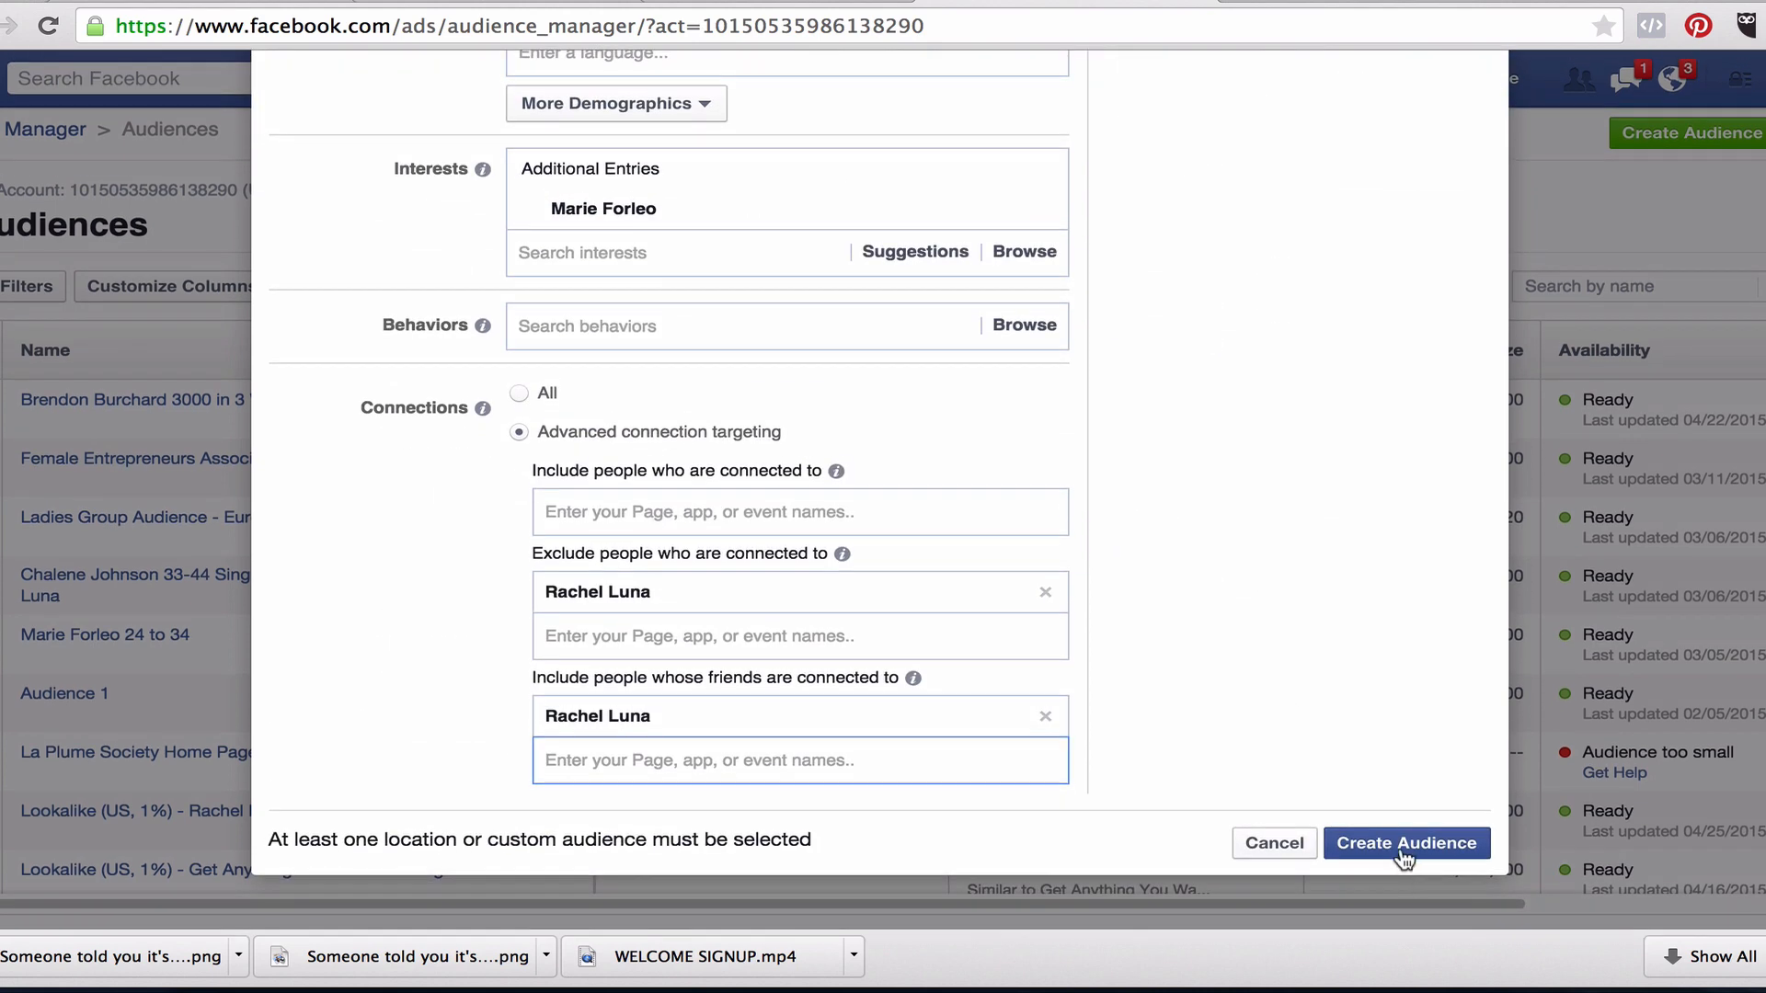
pyautogui.click(1402, 837)
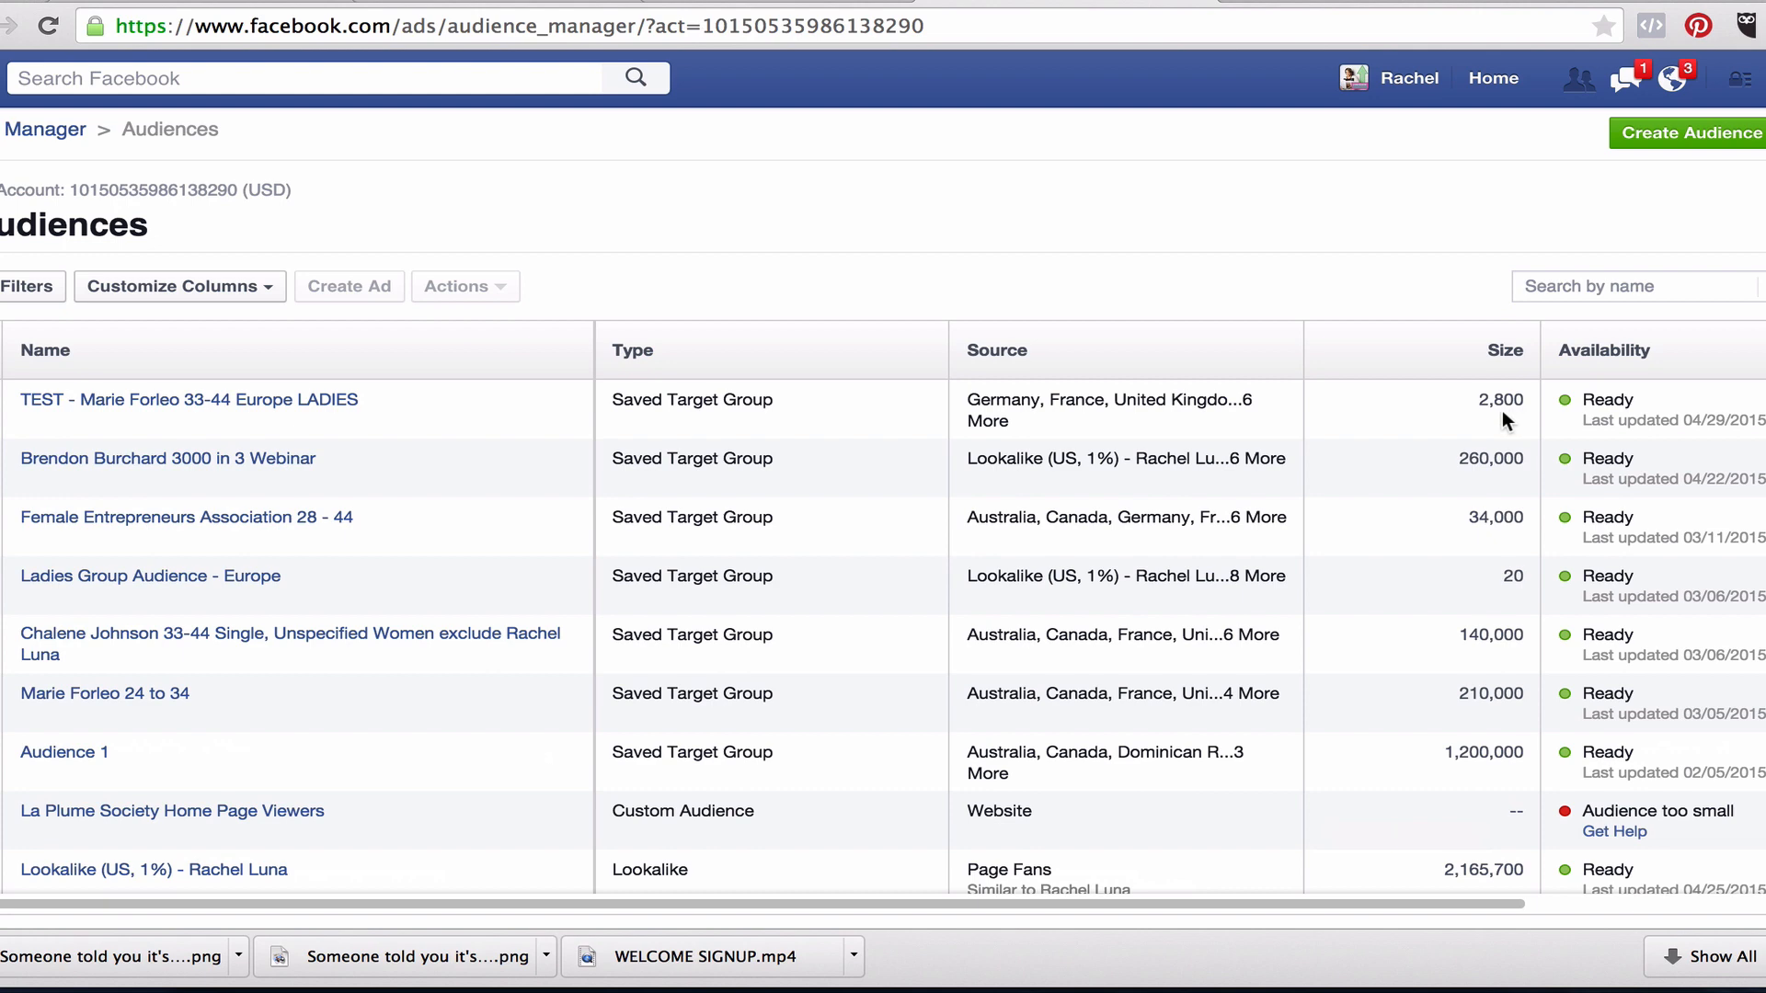
# Edit the TEST - Marie Forleo 33-44 Europe LADIES target group to remove its friends-of-connections condition, and save the audience.
pyautogui.click(332, 404)
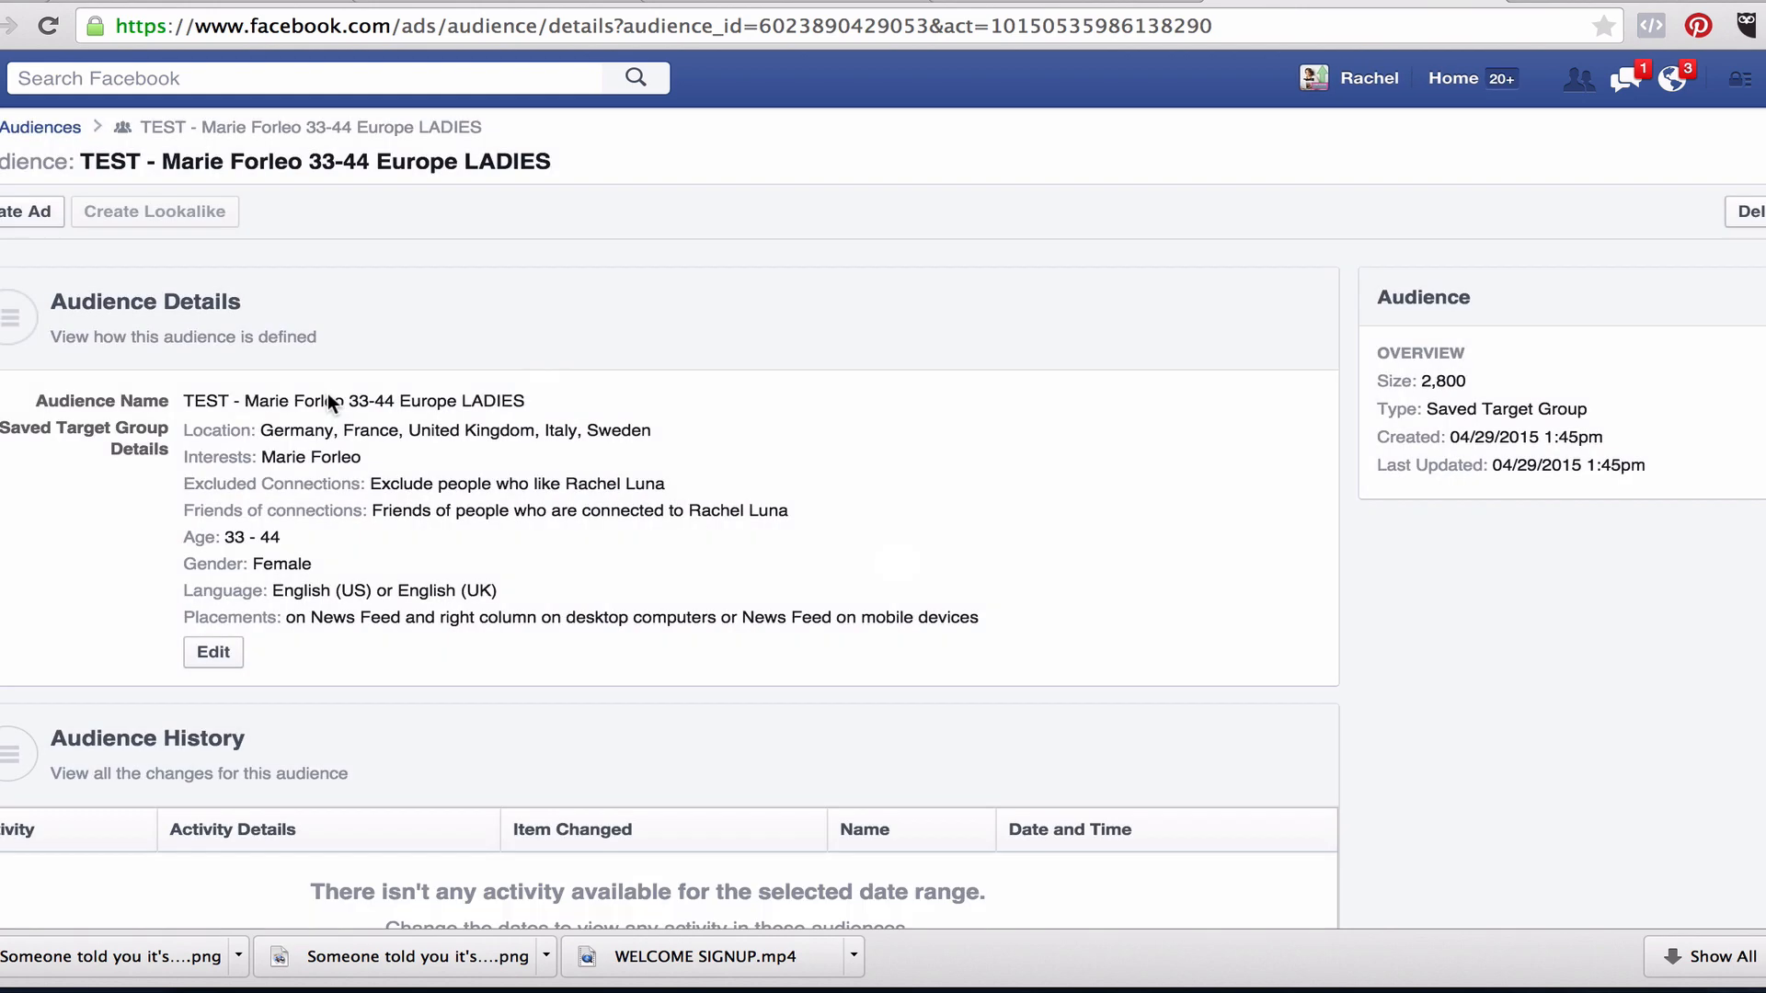
pyautogui.click(217, 652)
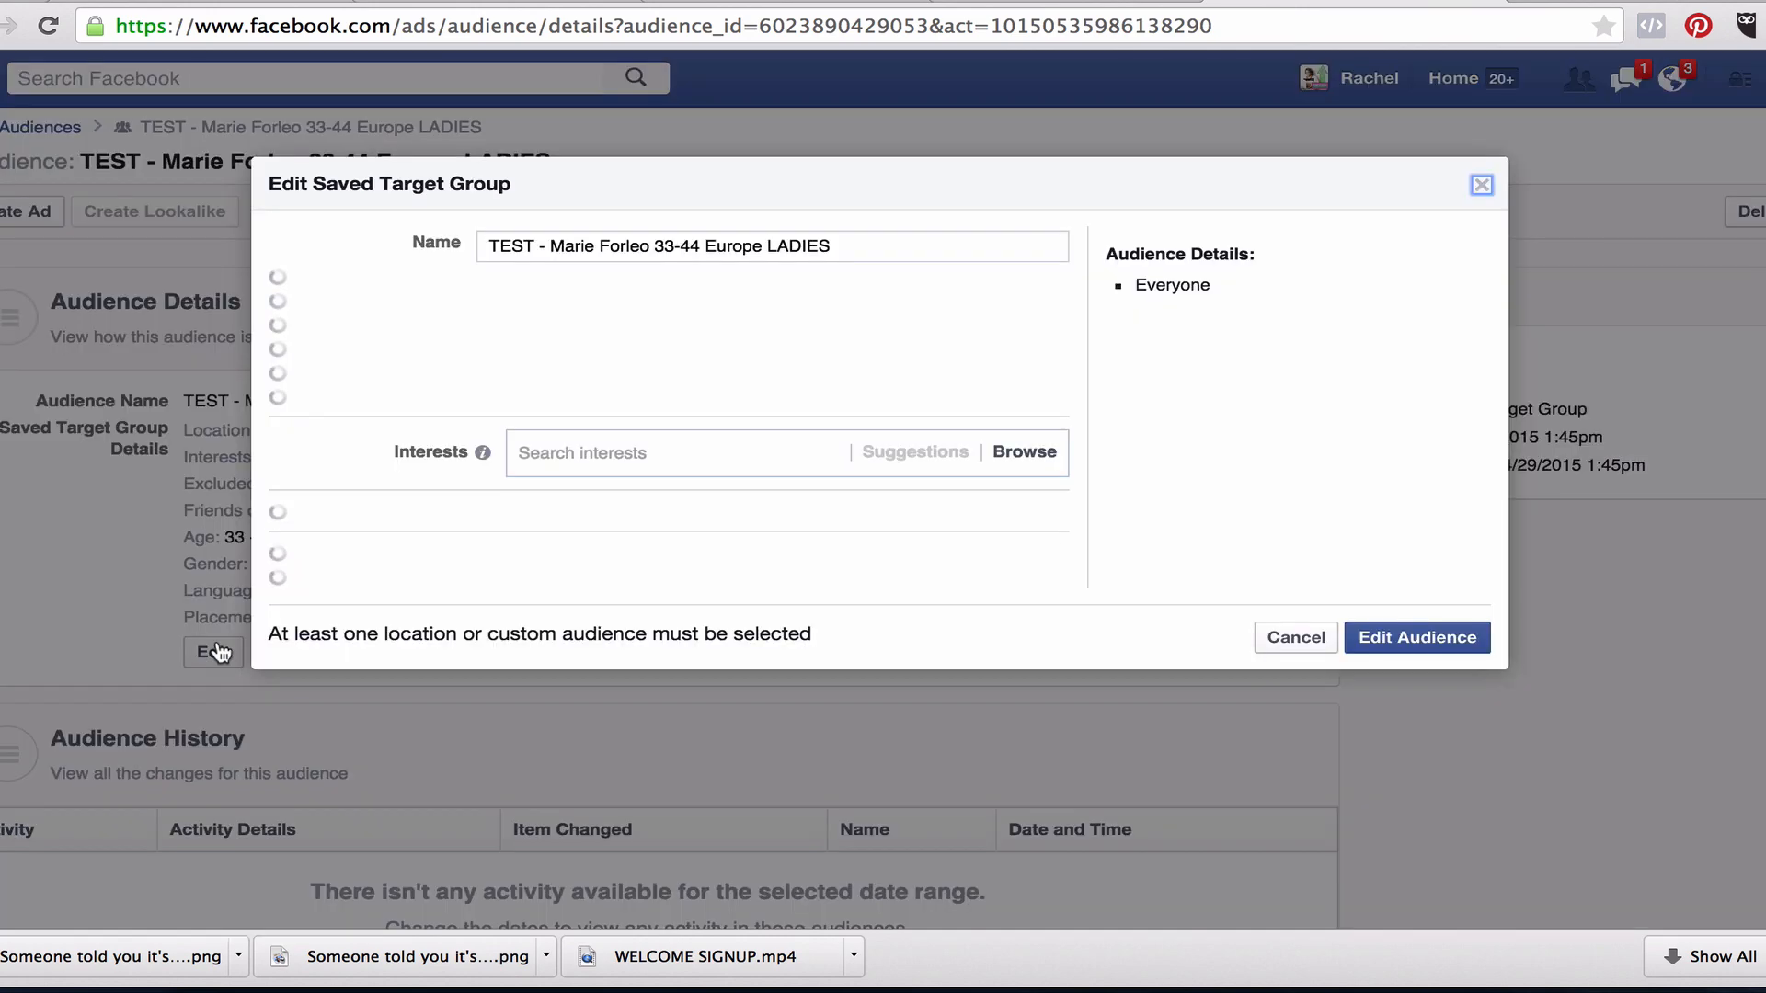
pyautogui.scroll(-4, 625, 487)
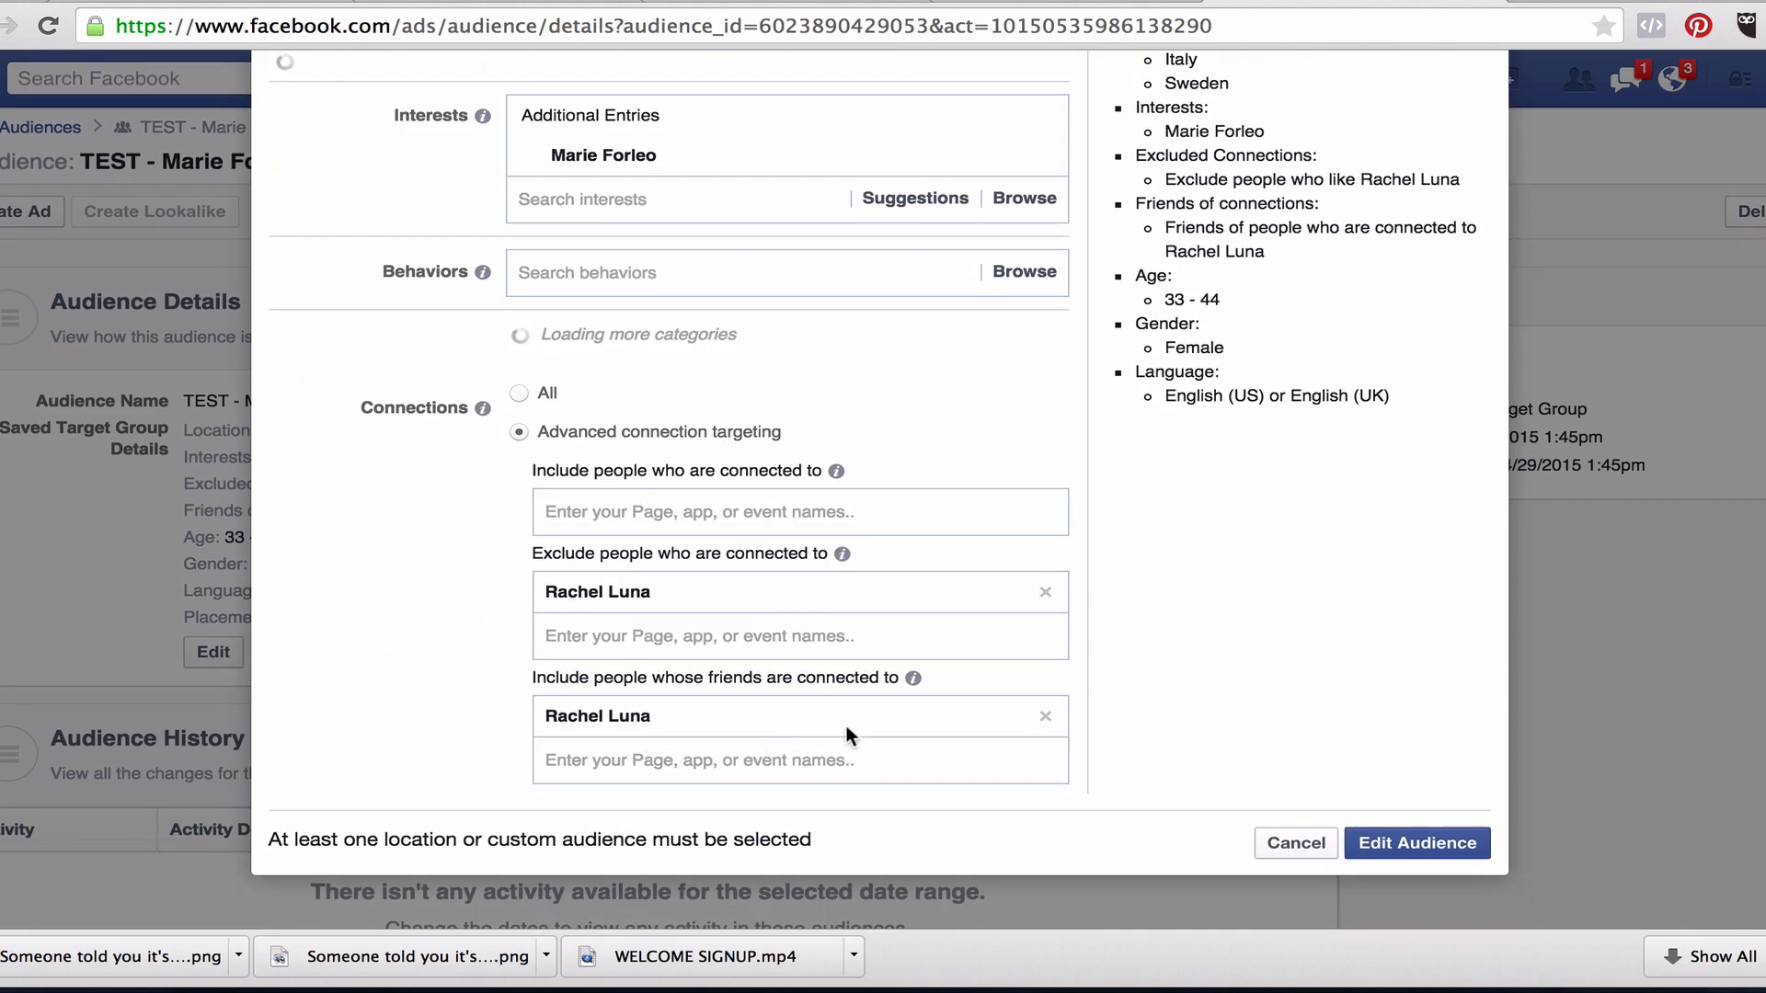
pyautogui.scroll(3, 1029, 691)
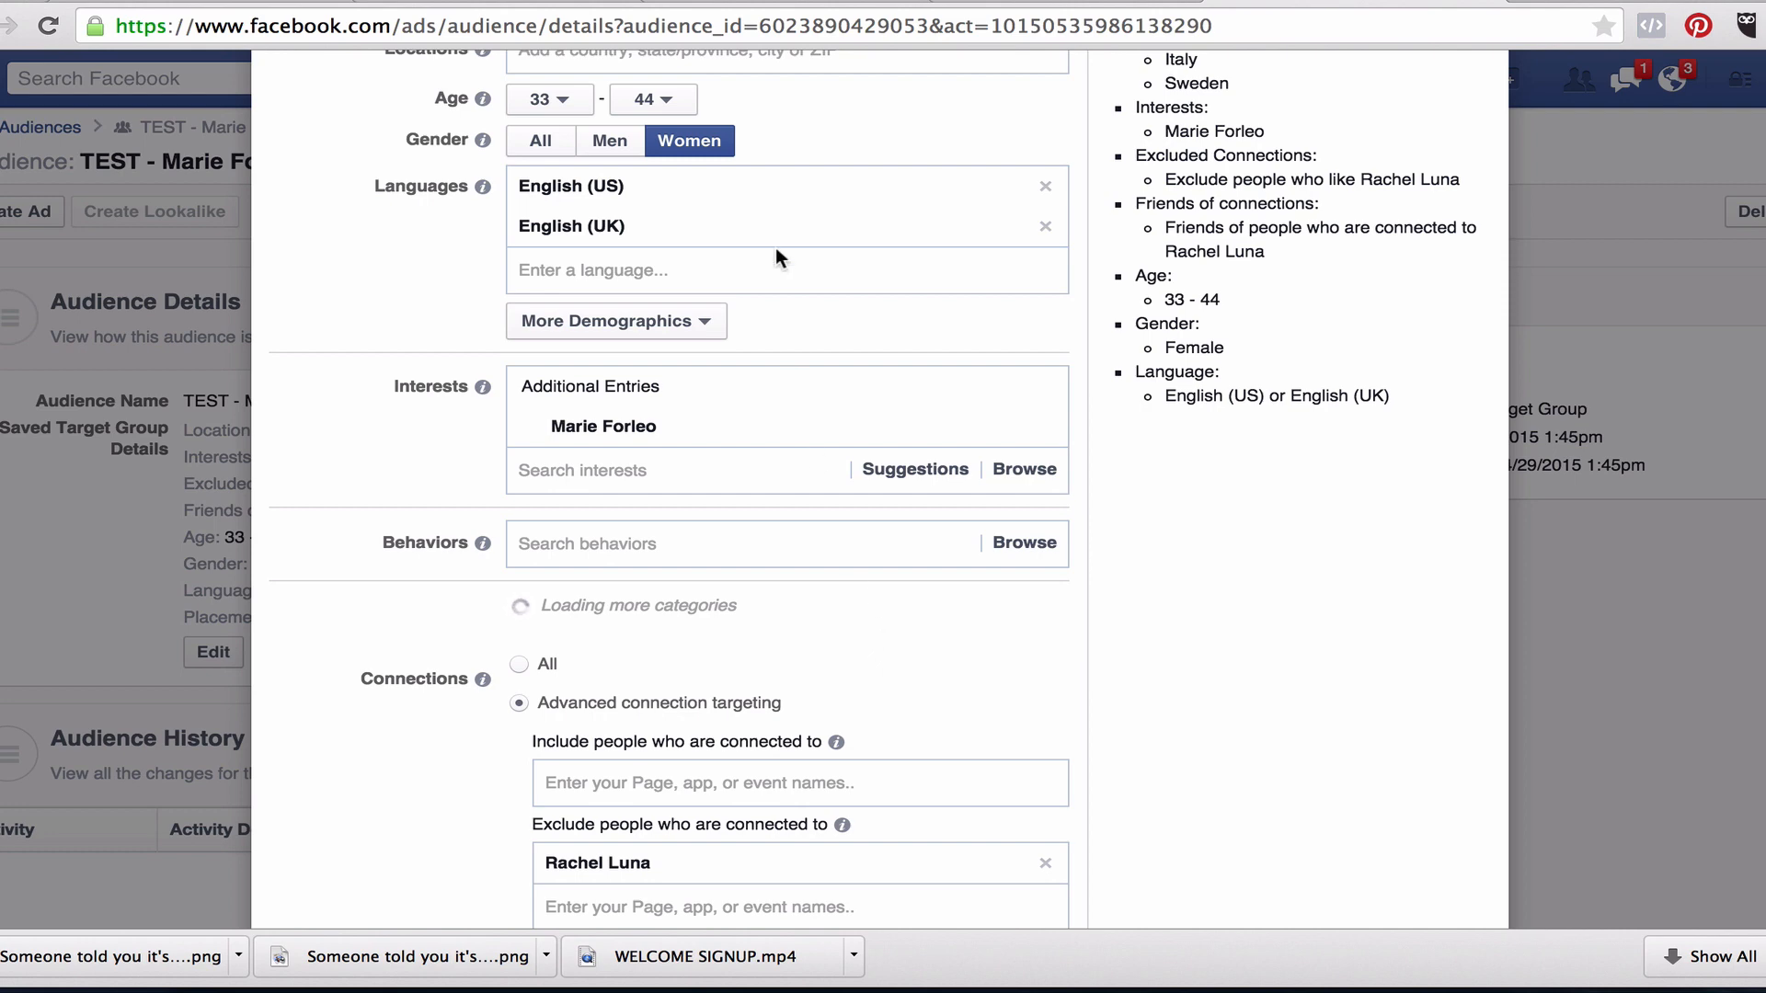
pyautogui.scroll(3, 776, 248)
pyautogui.scroll(-8, 775, 249)
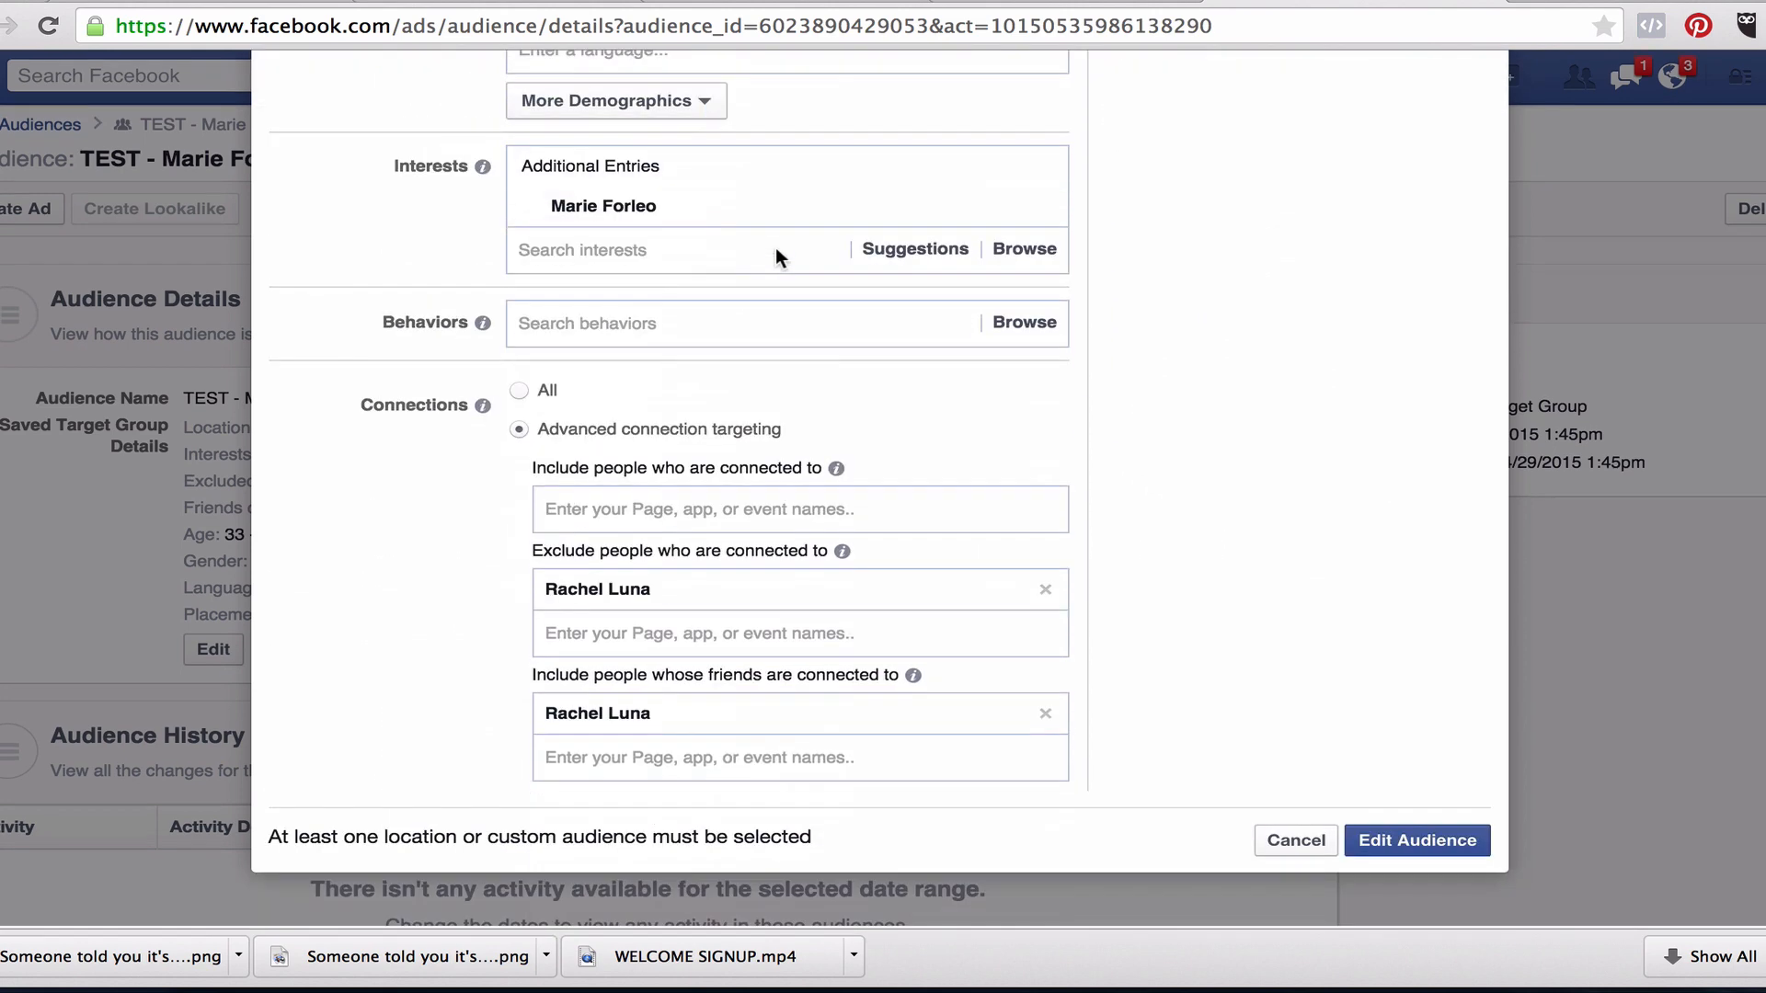
pyautogui.click(1047, 716)
pyautogui.click(1447, 842)
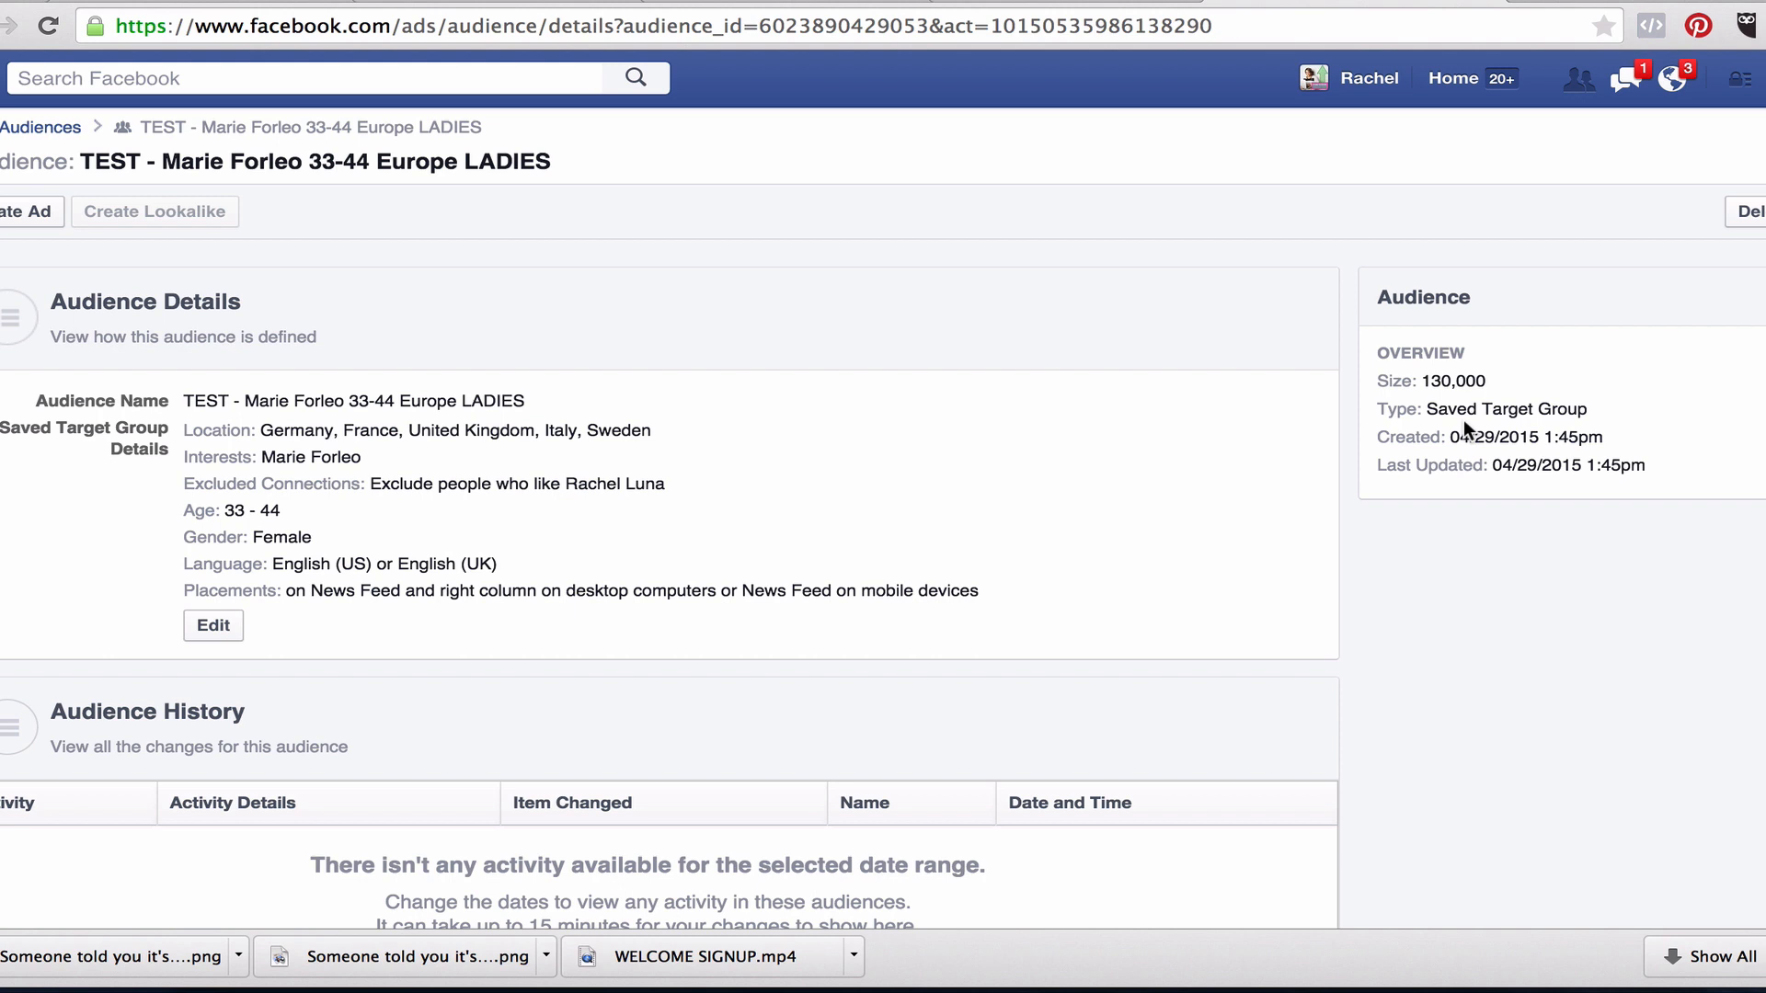
pyautogui.scroll(2, 962, 528)
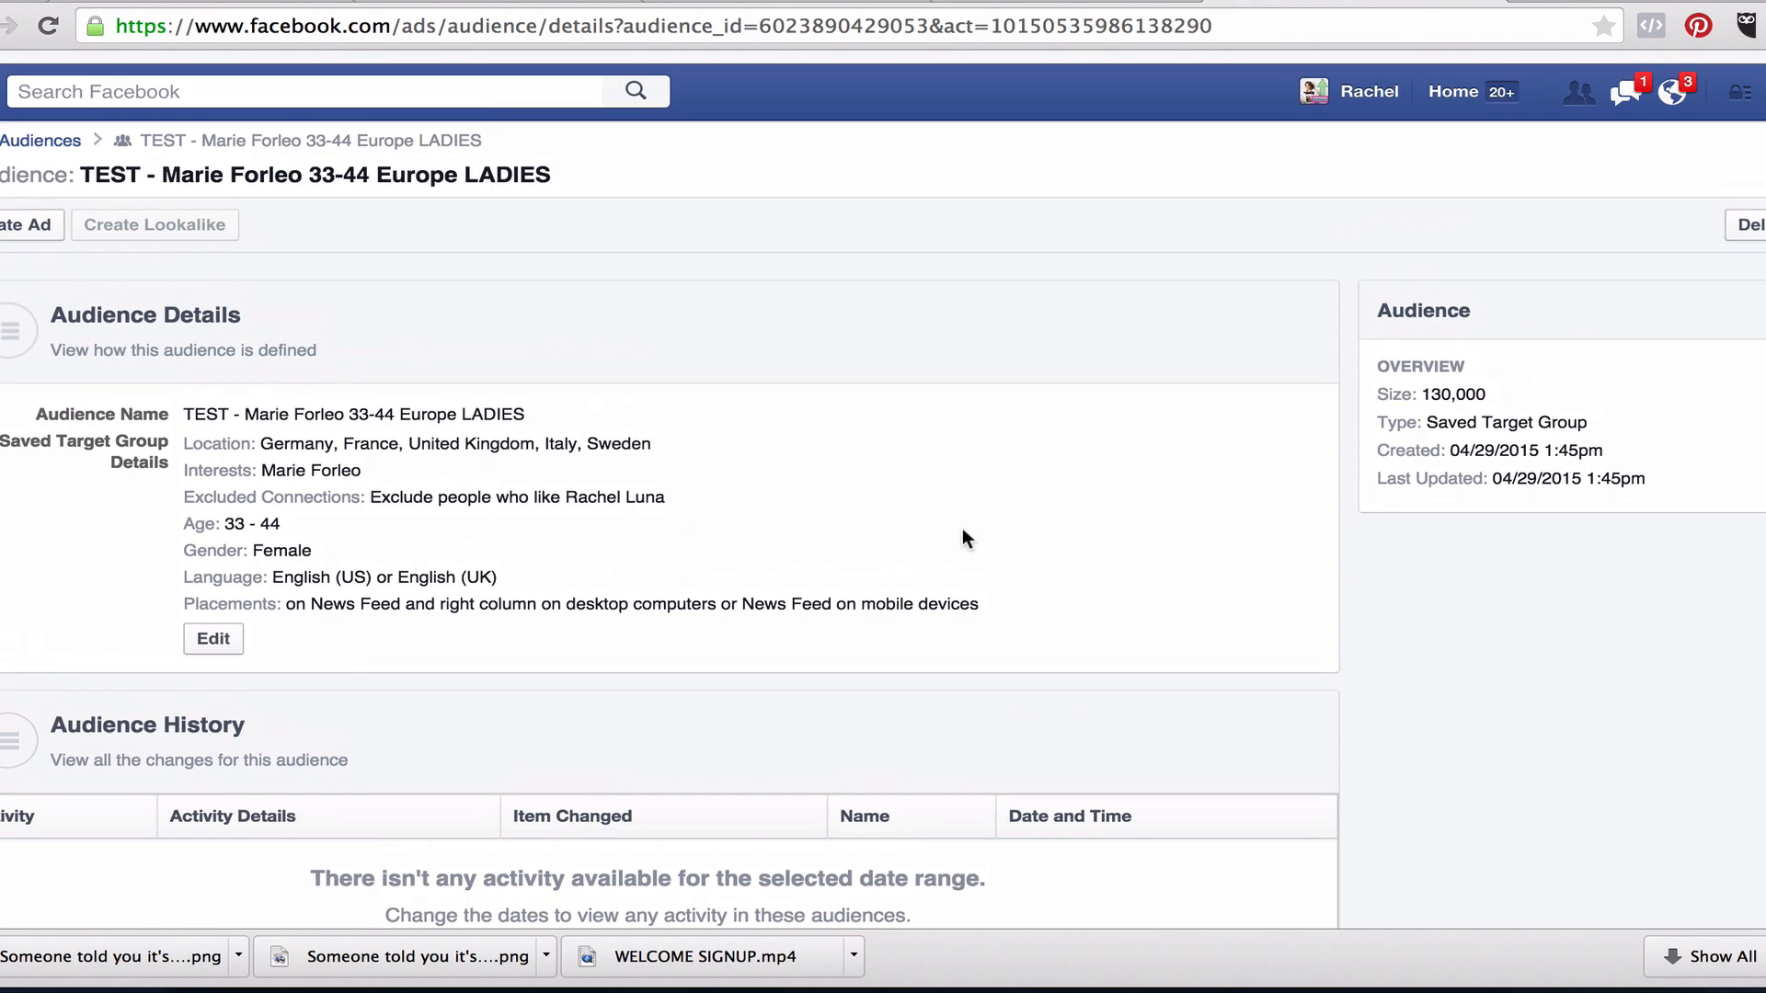
pyautogui.scroll(-2, 962, 538)
pyautogui.scroll(3, 962, 538)
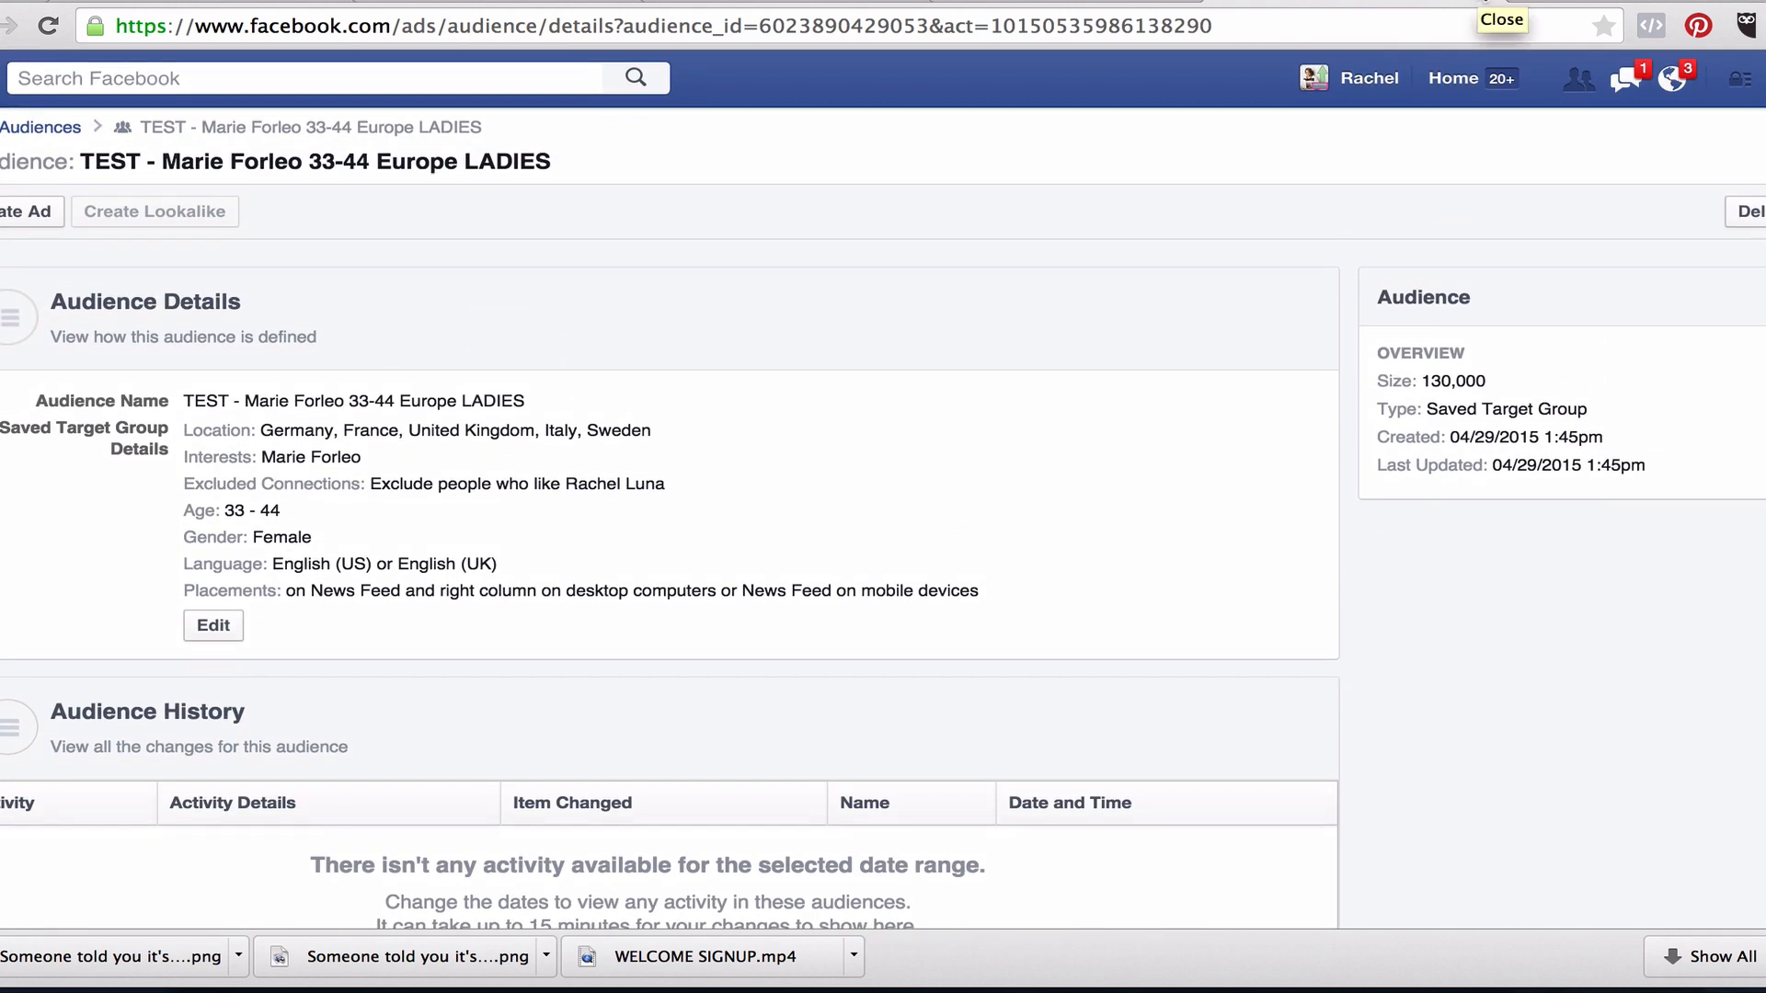
# Close the audience details page and go through Ads Manager to Power Editor.
pyautogui.click(1484, 2)
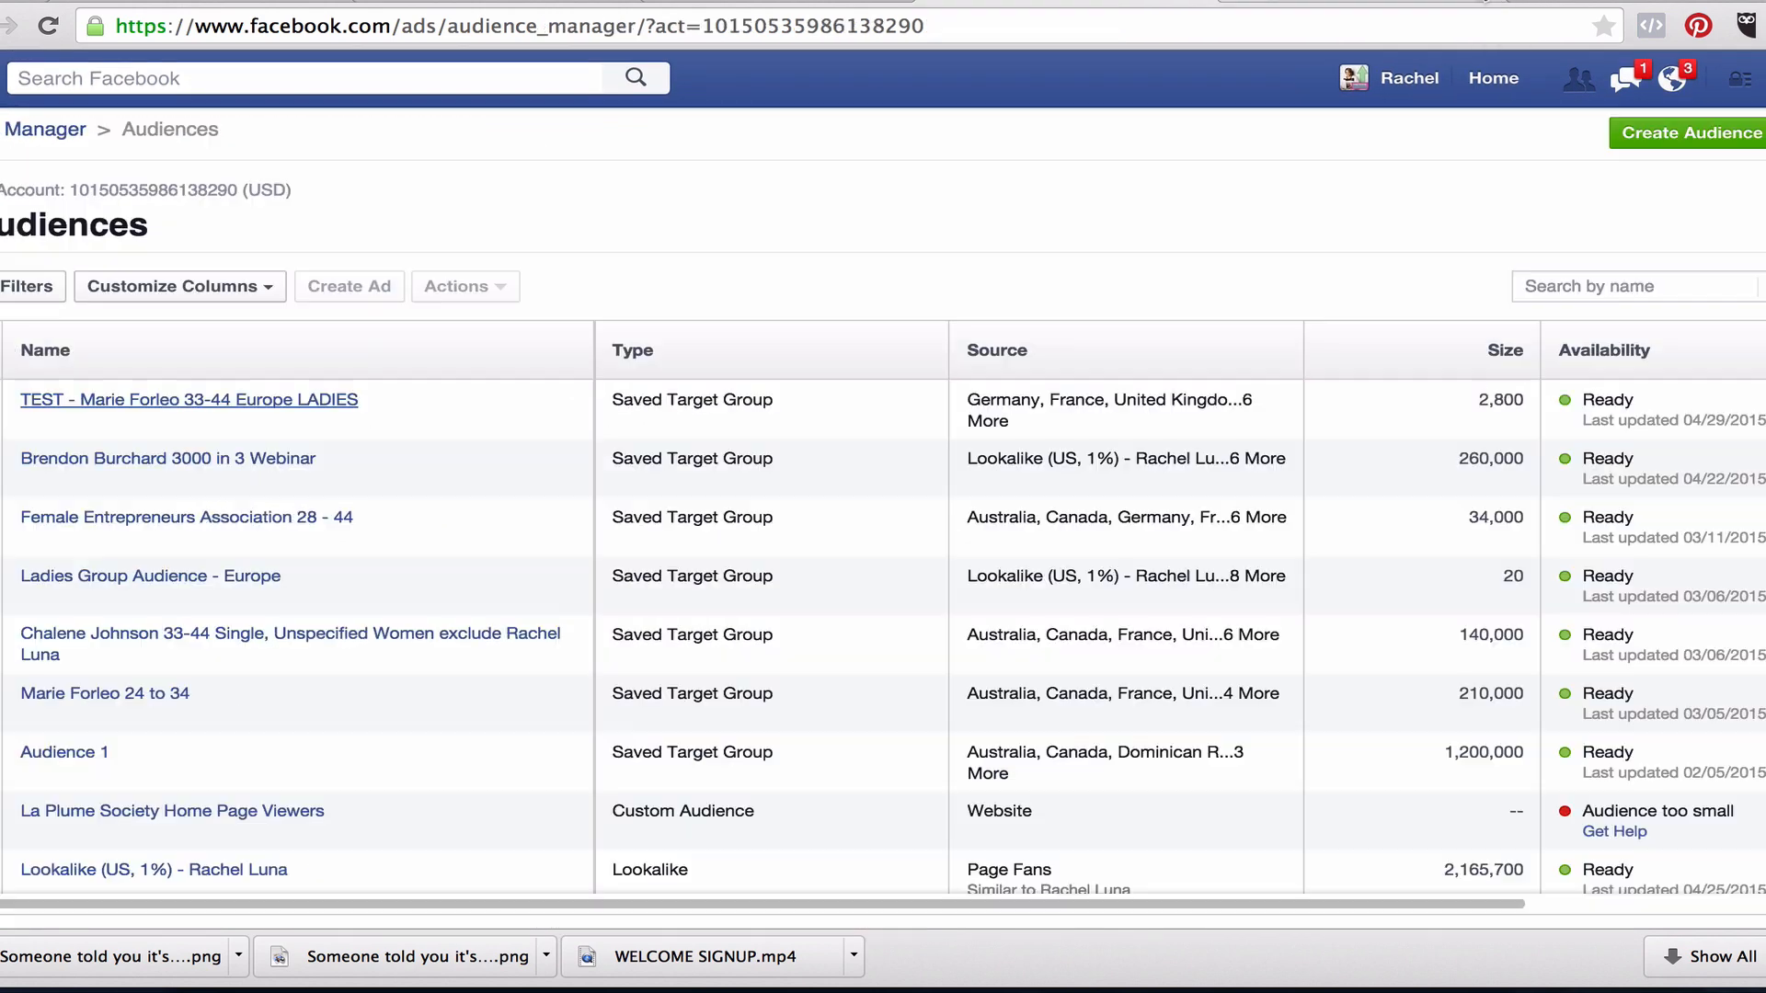
pyautogui.click(31, 135)
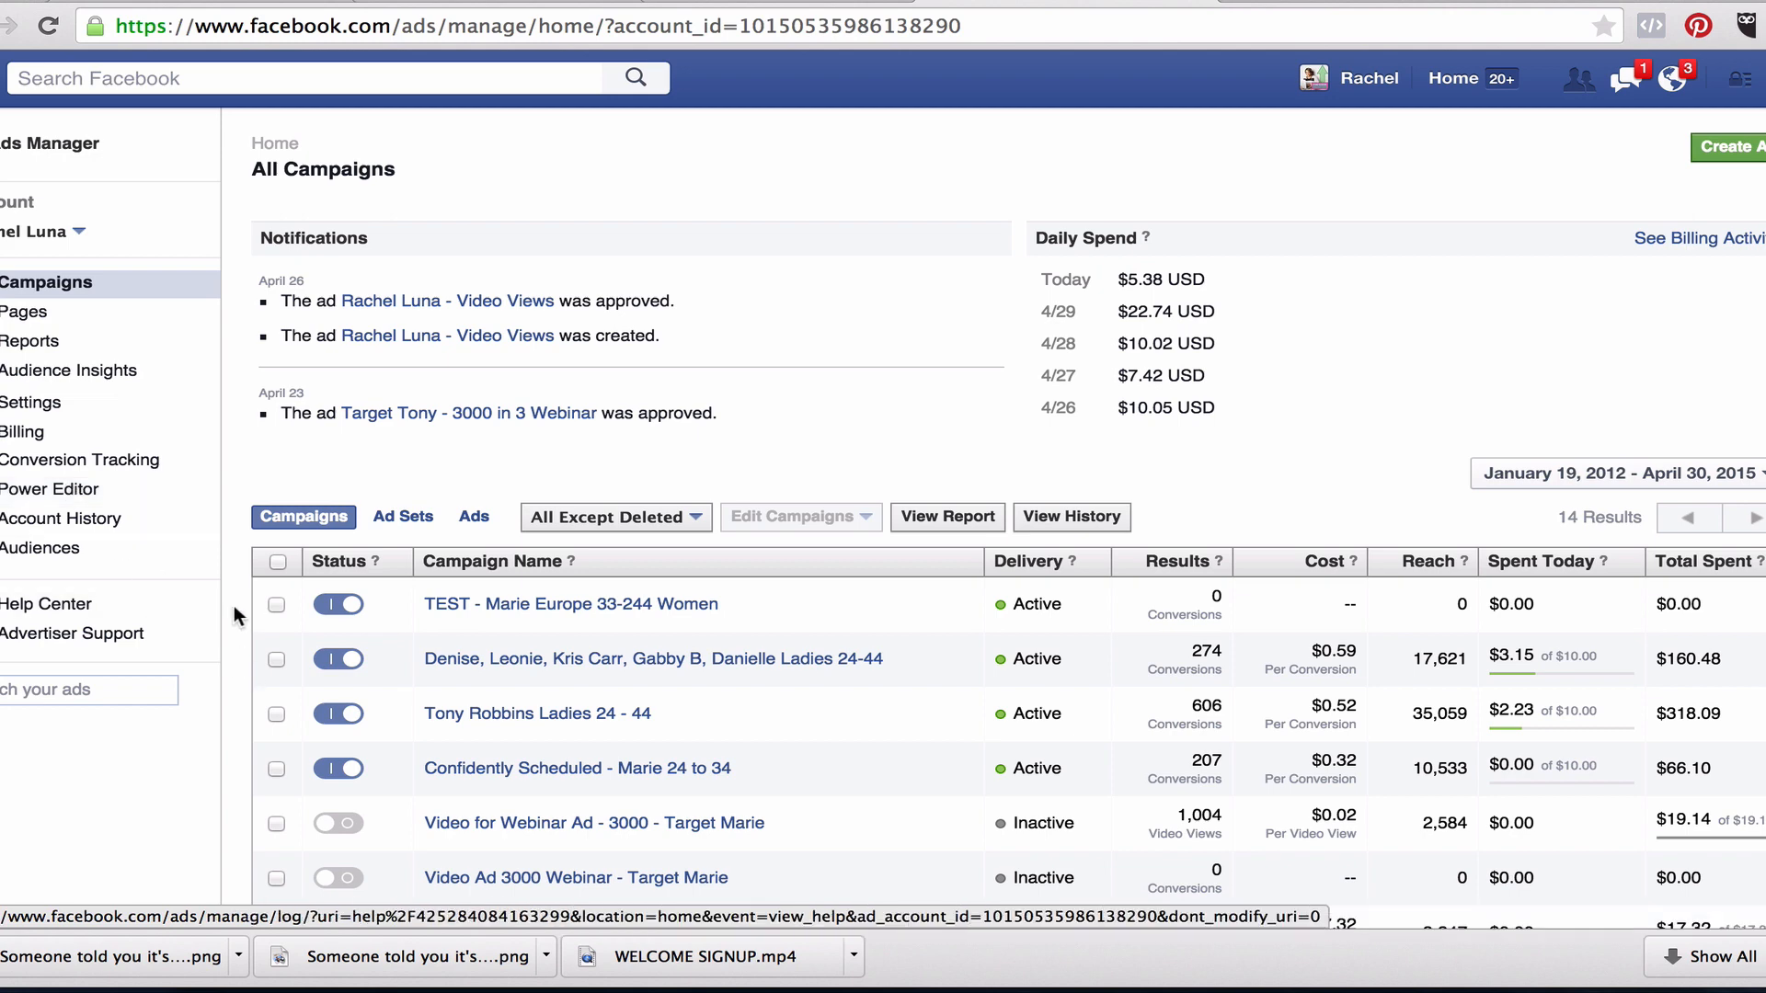
pyautogui.click(85, 493)
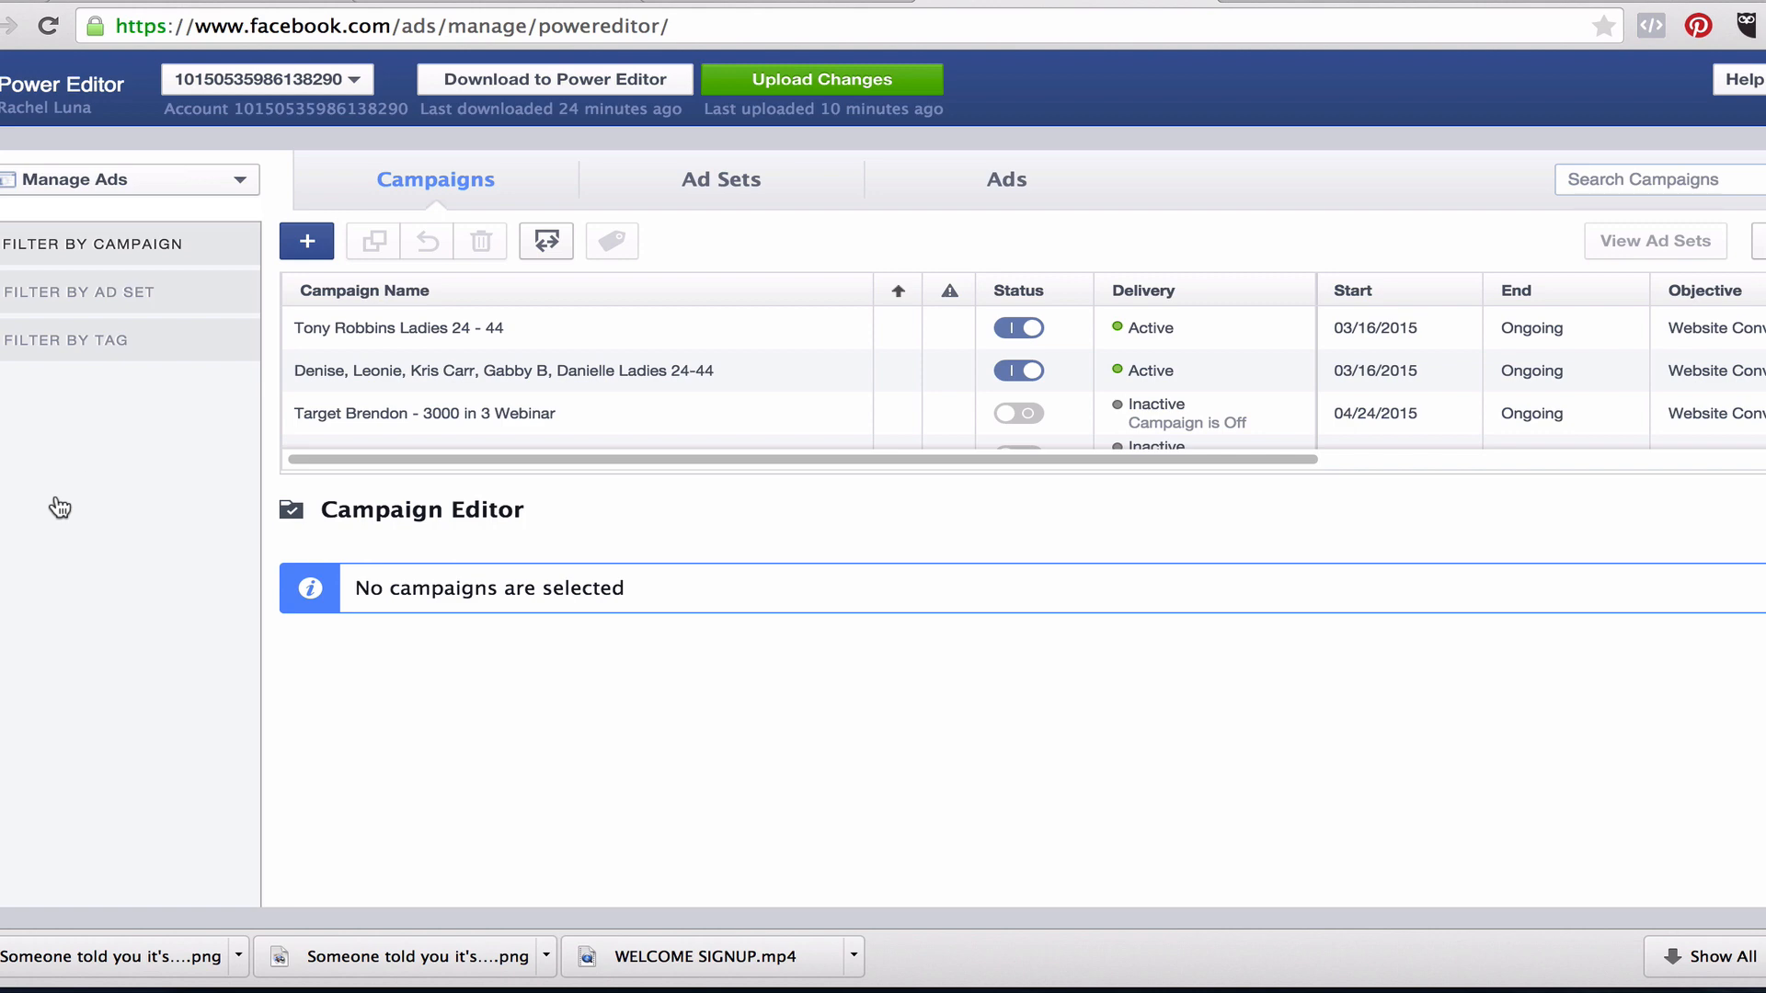
# Download the ad account's campaigns from the start of time into Power Editor, accepting the loss of changes not uploaded.
pyautogui.click(534, 81)
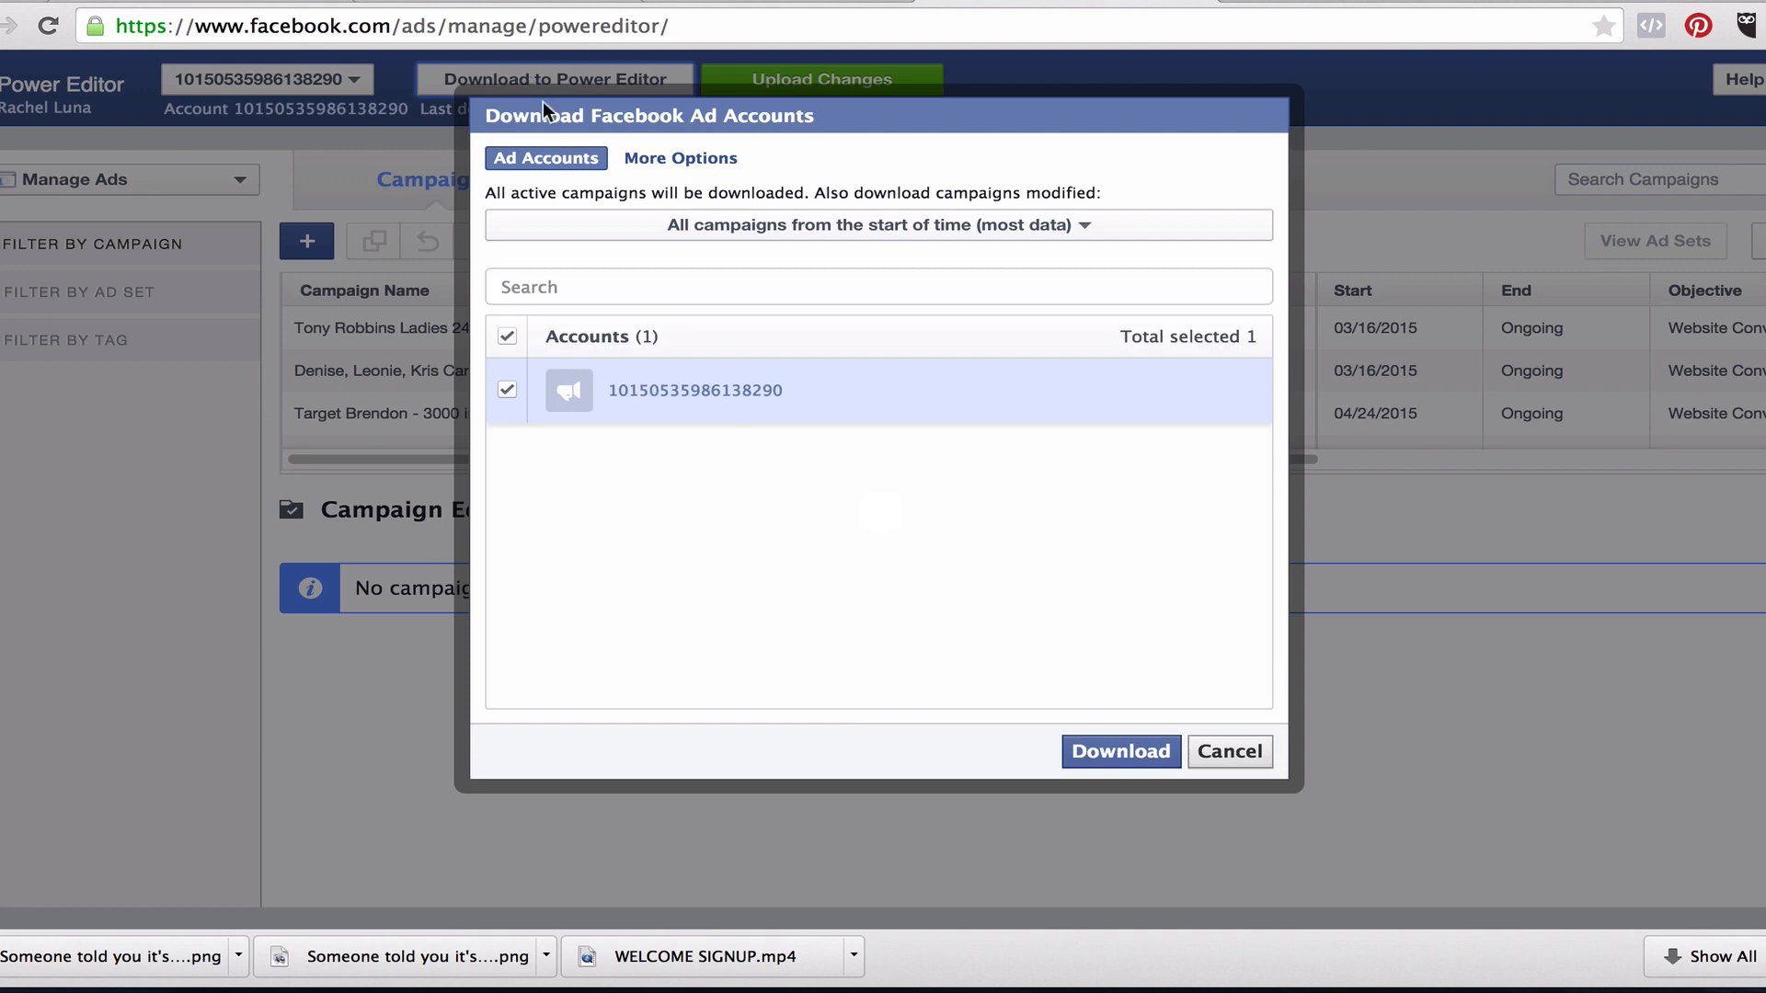
pyautogui.click(806, 392)
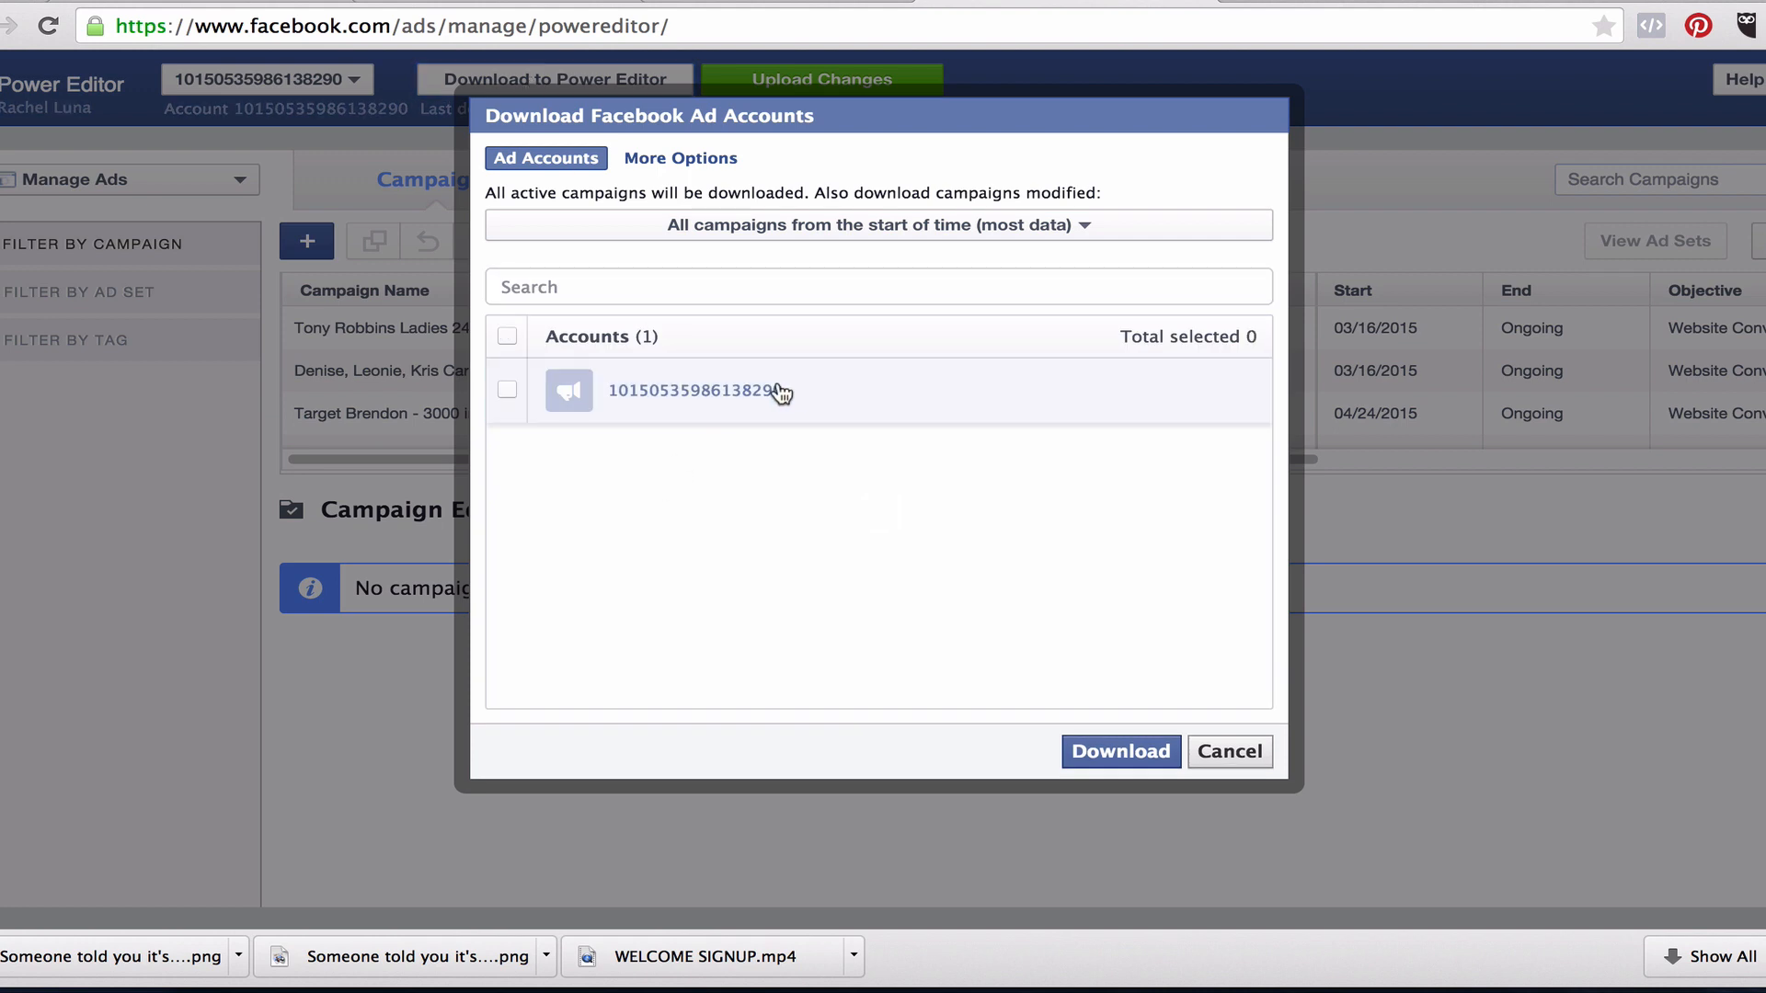
pyautogui.click(807, 392)
pyautogui.click(1122, 751)
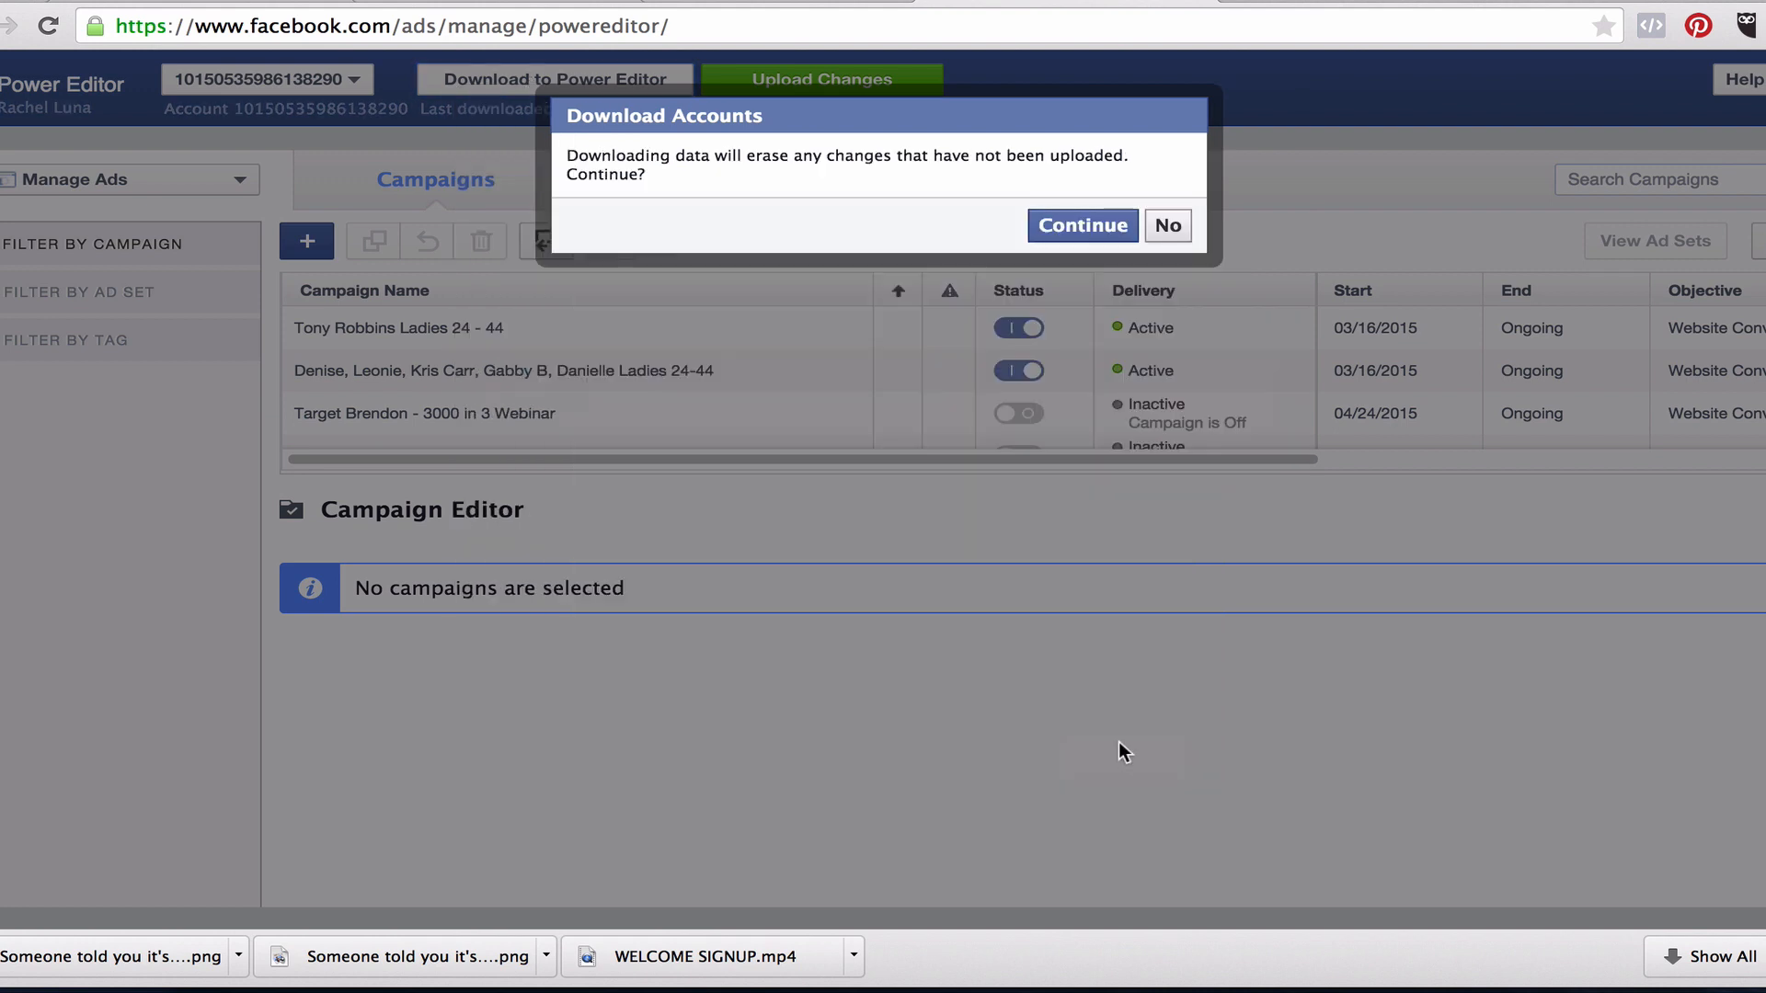
pyautogui.click(1076, 226)
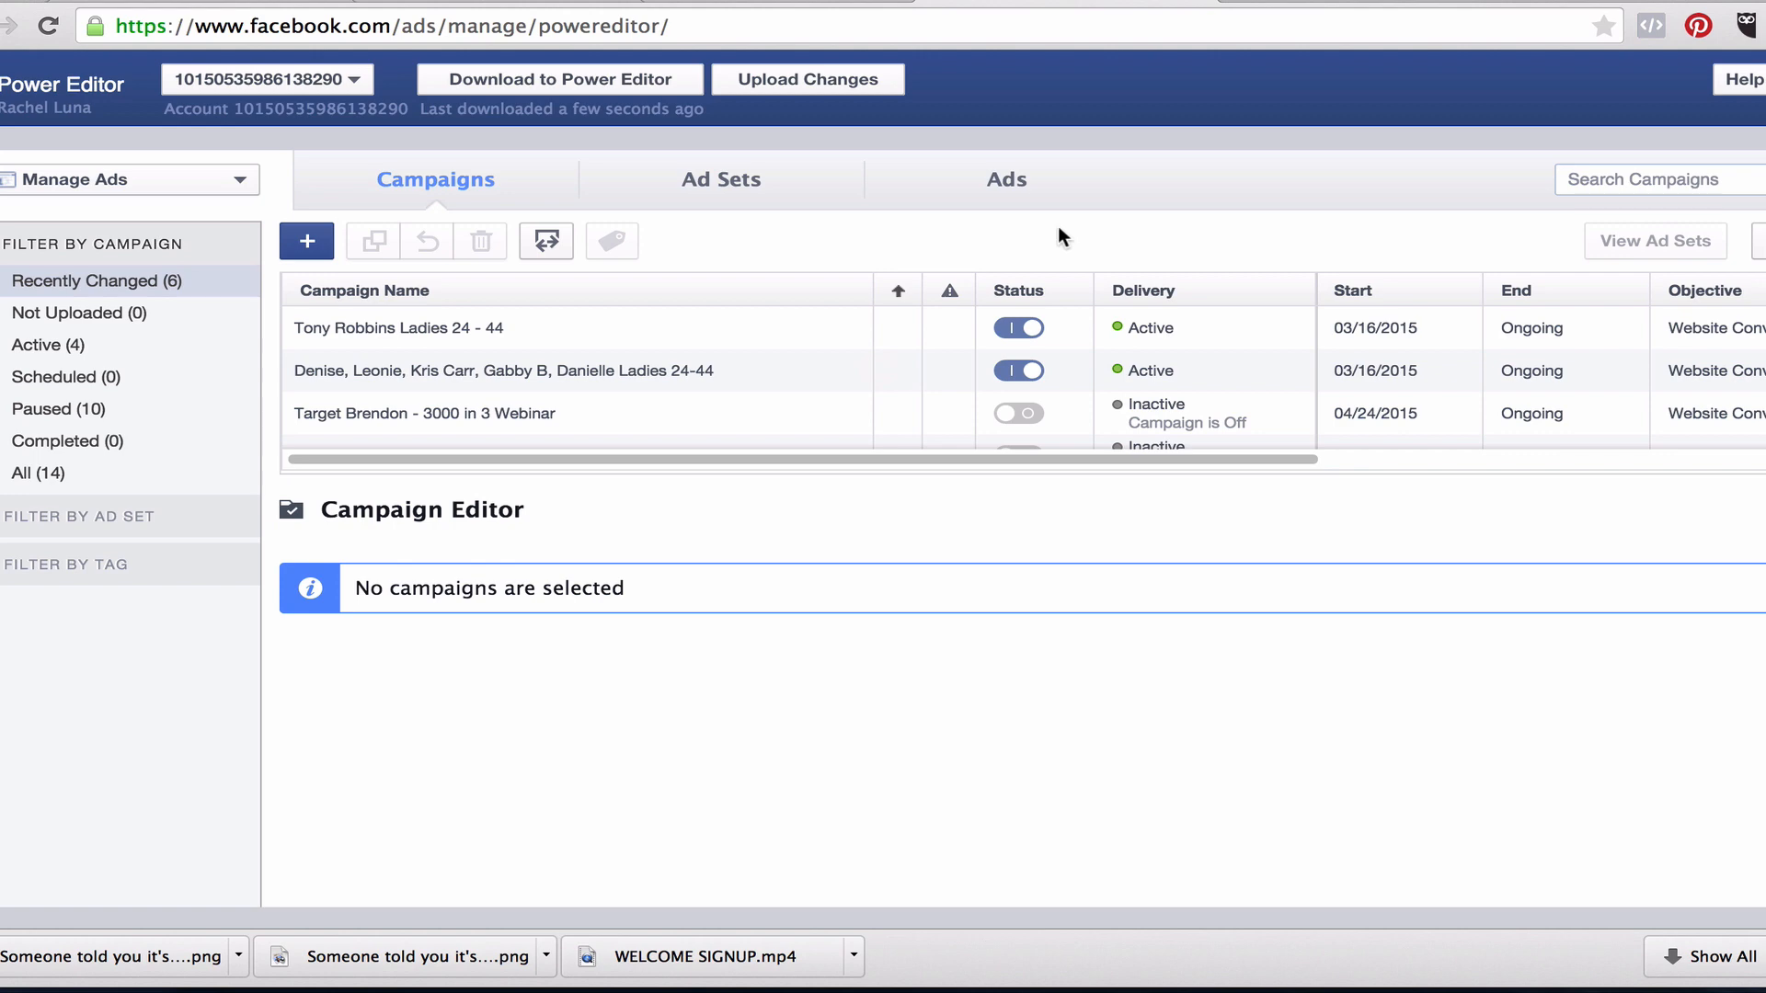
# Start a new ad in a new campaign named "TEST - Marie Forleo 33-44 Europe Ladies".
pyautogui.click(998, 187)
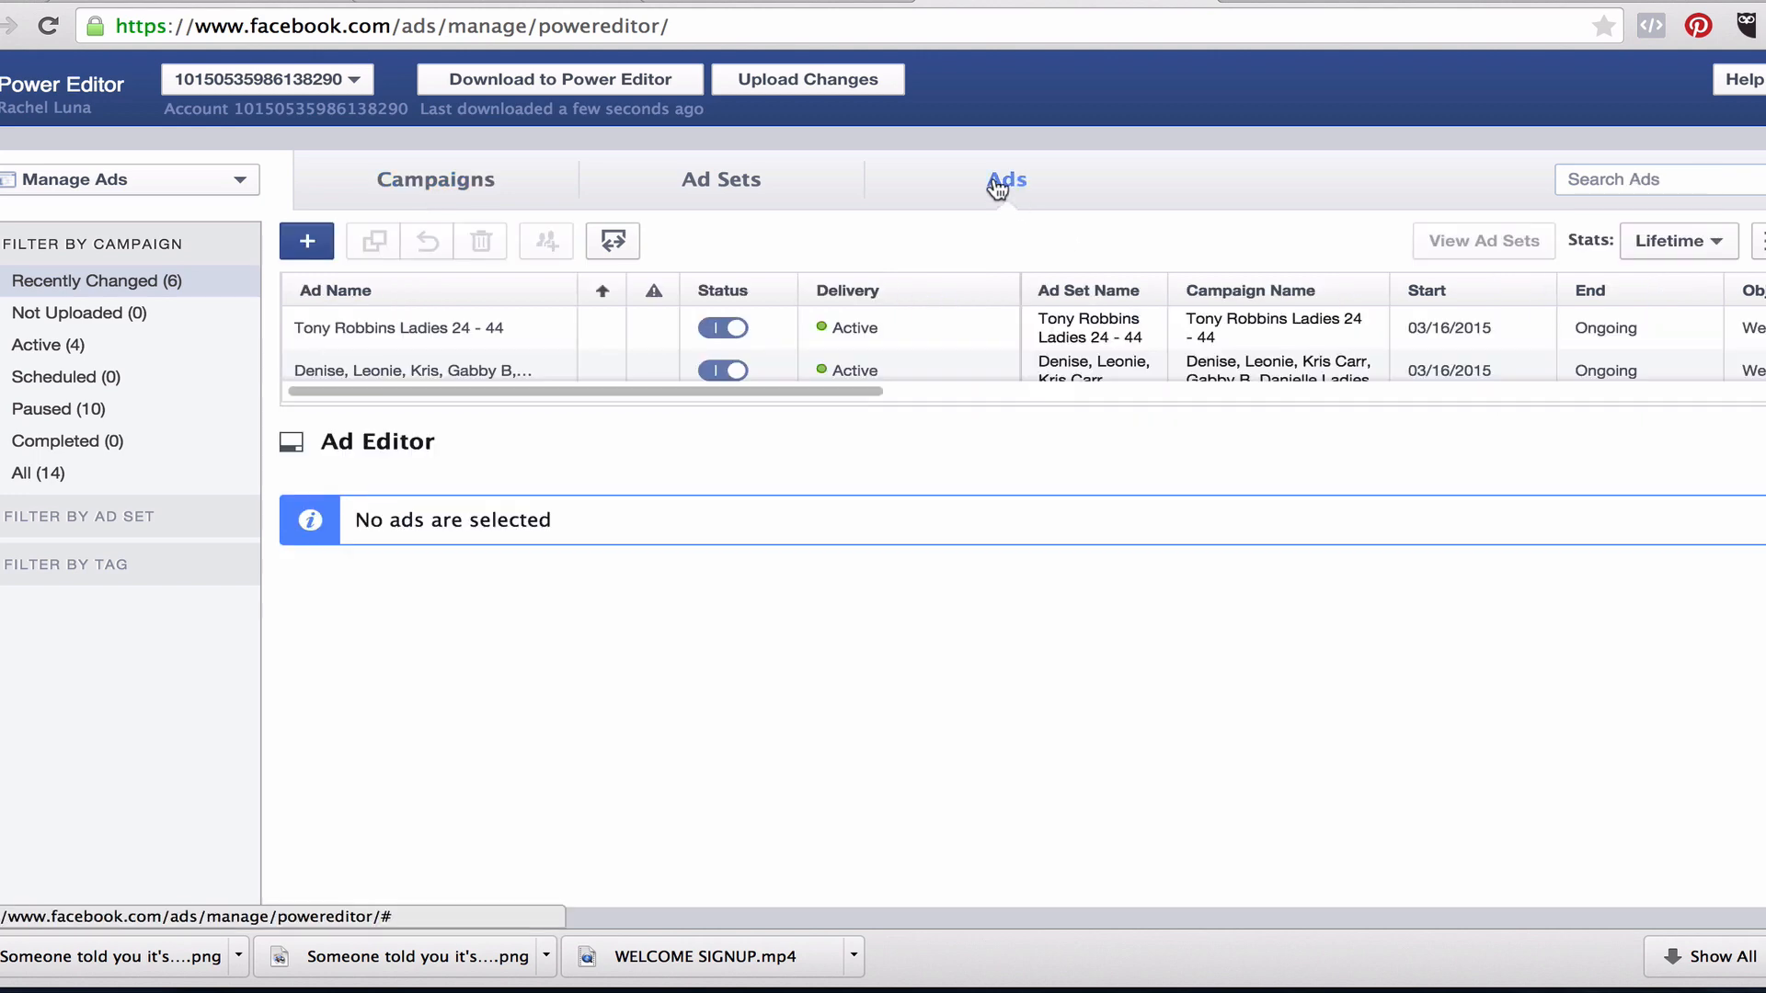
pyautogui.click(307, 244)
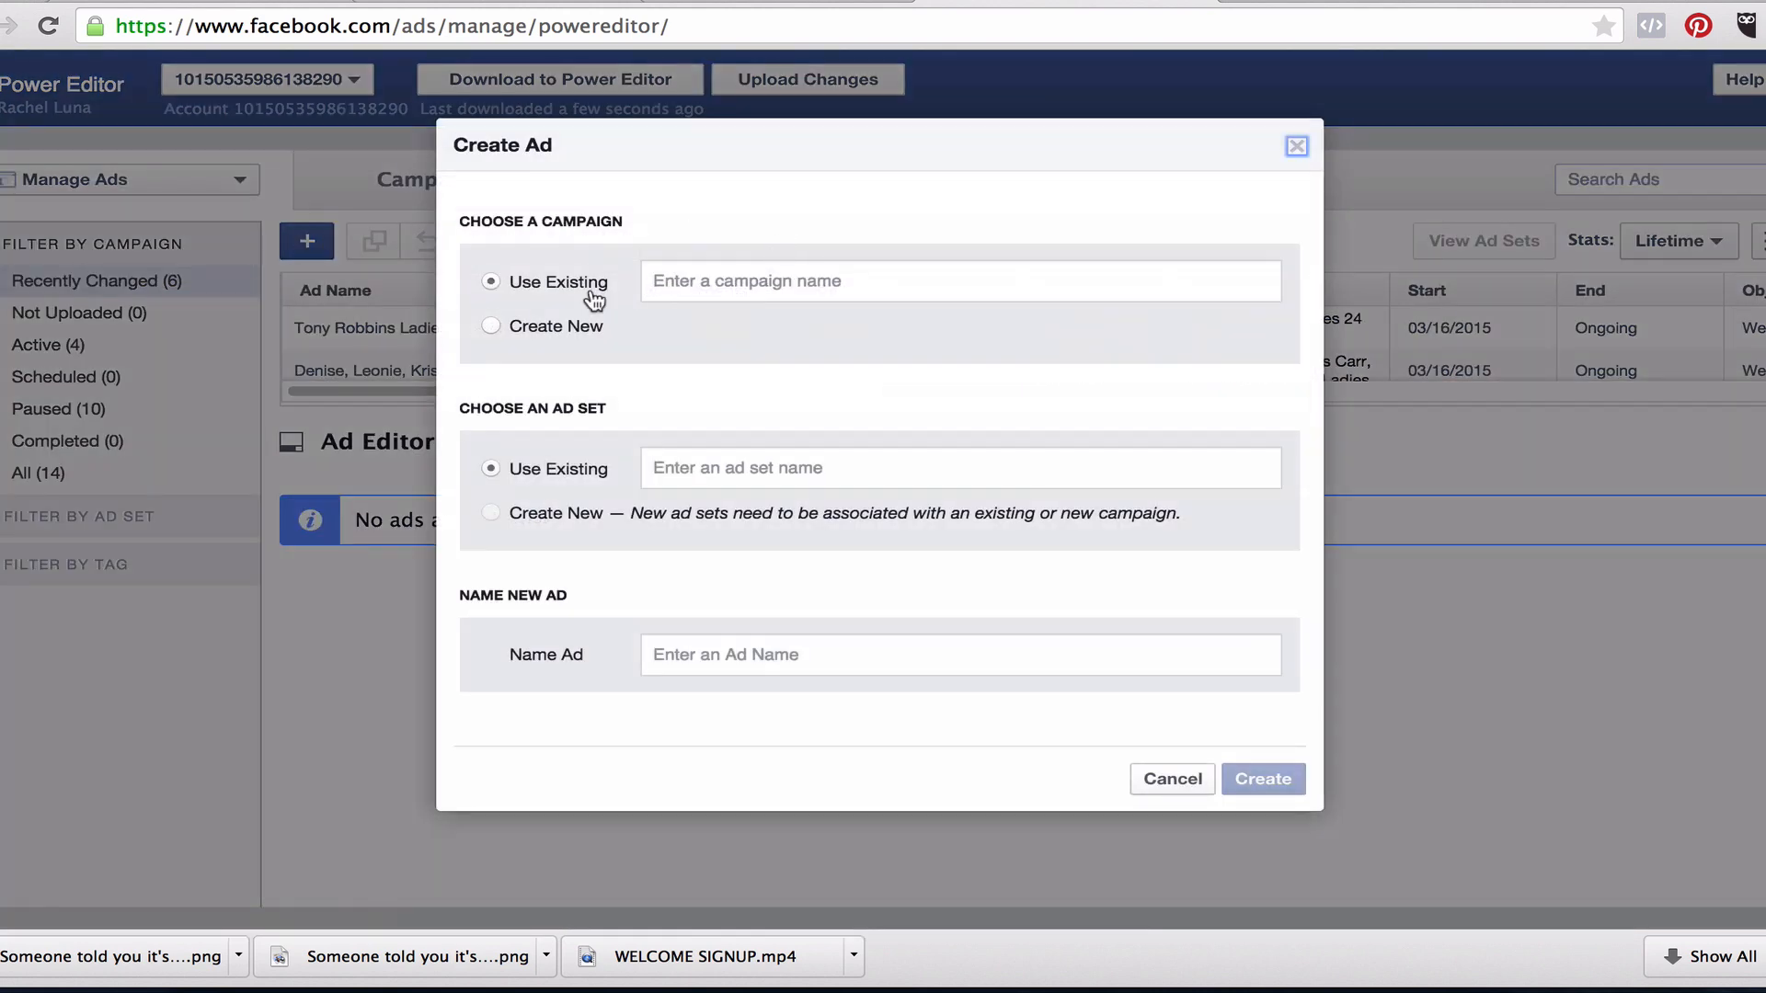
pyautogui.click(492, 328)
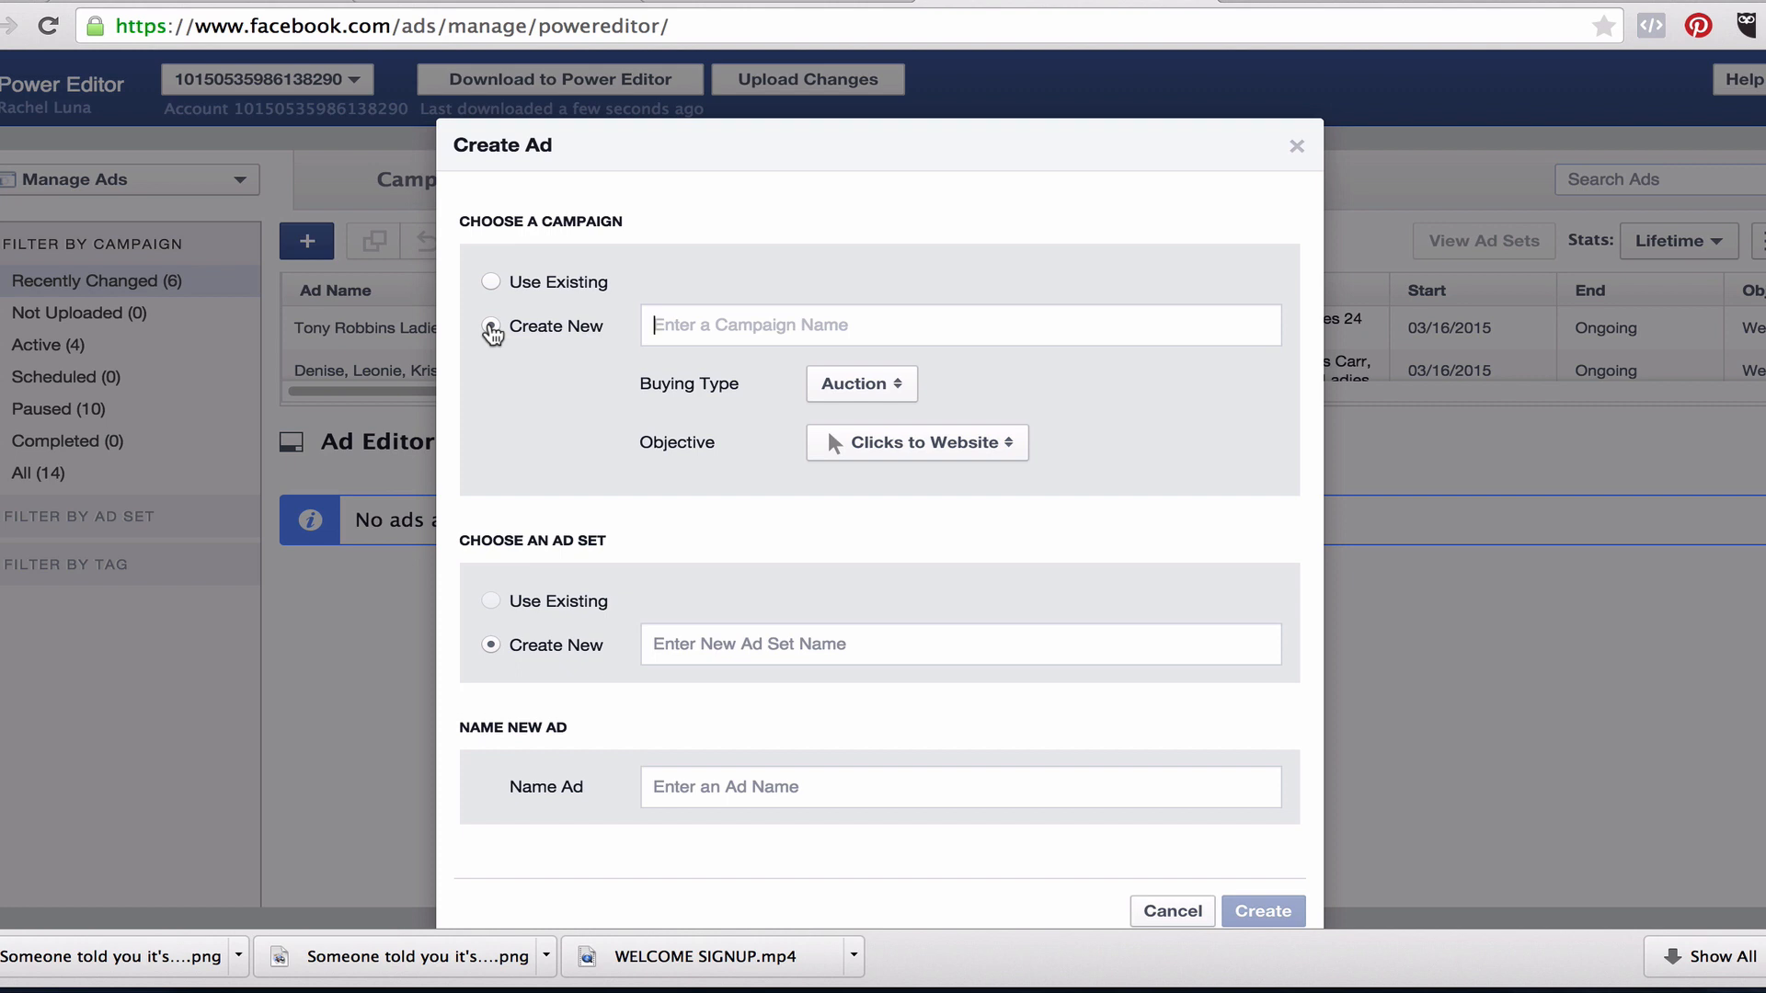
pyautogui.write('TES')
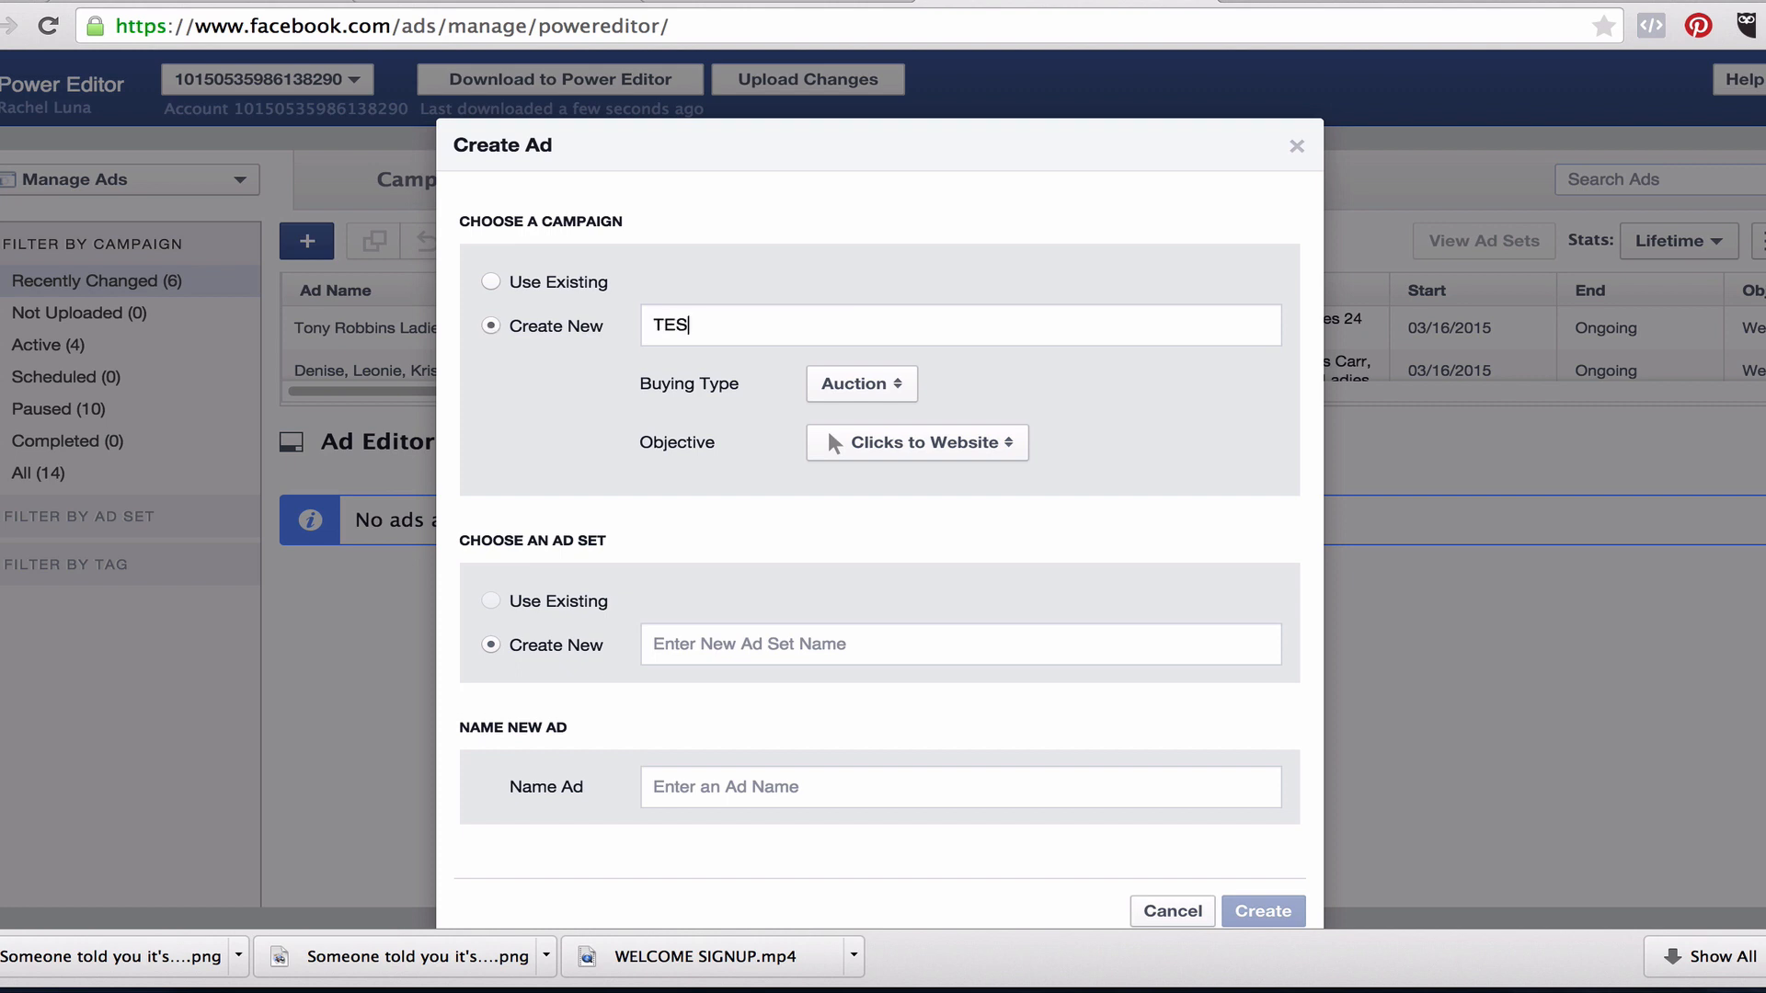
pyautogui.write('T - Marie Forleo 33-44 Eur')
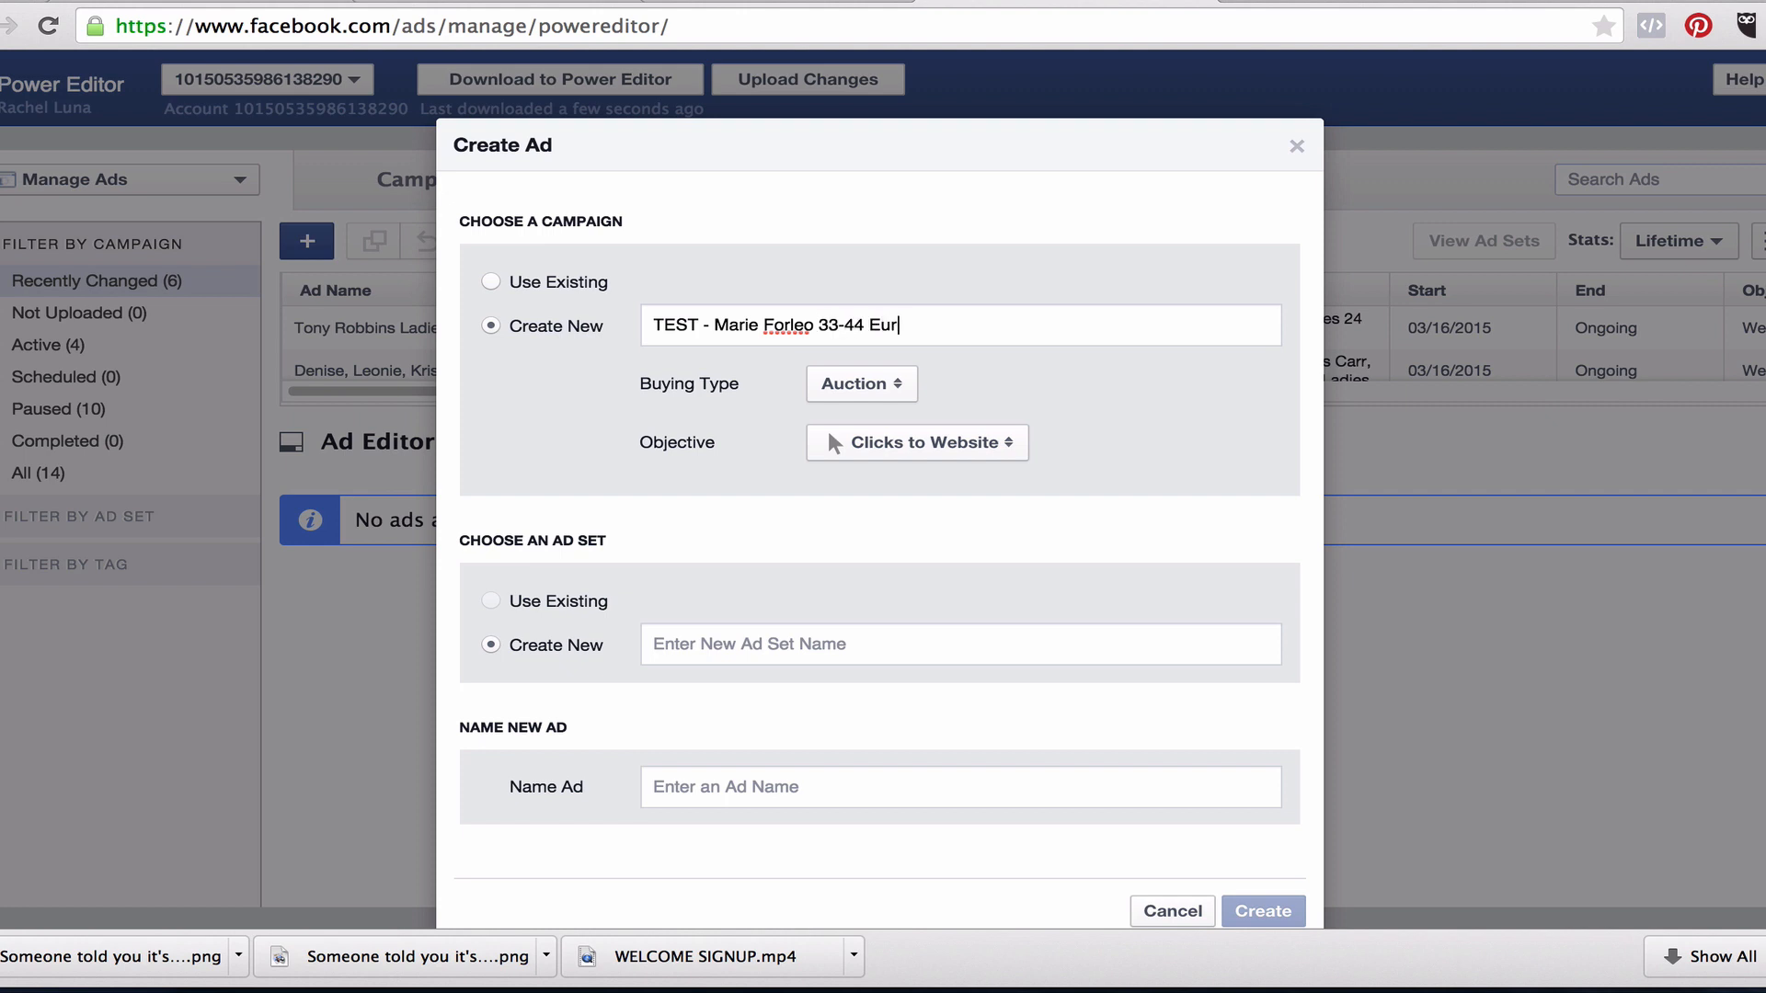
pyautogui.write('ope Ladies')
# Keep the campaign's buying type as Auction and set its objective to Website Conversions.
pyautogui.click(906, 397)
pyautogui.click(903, 398)
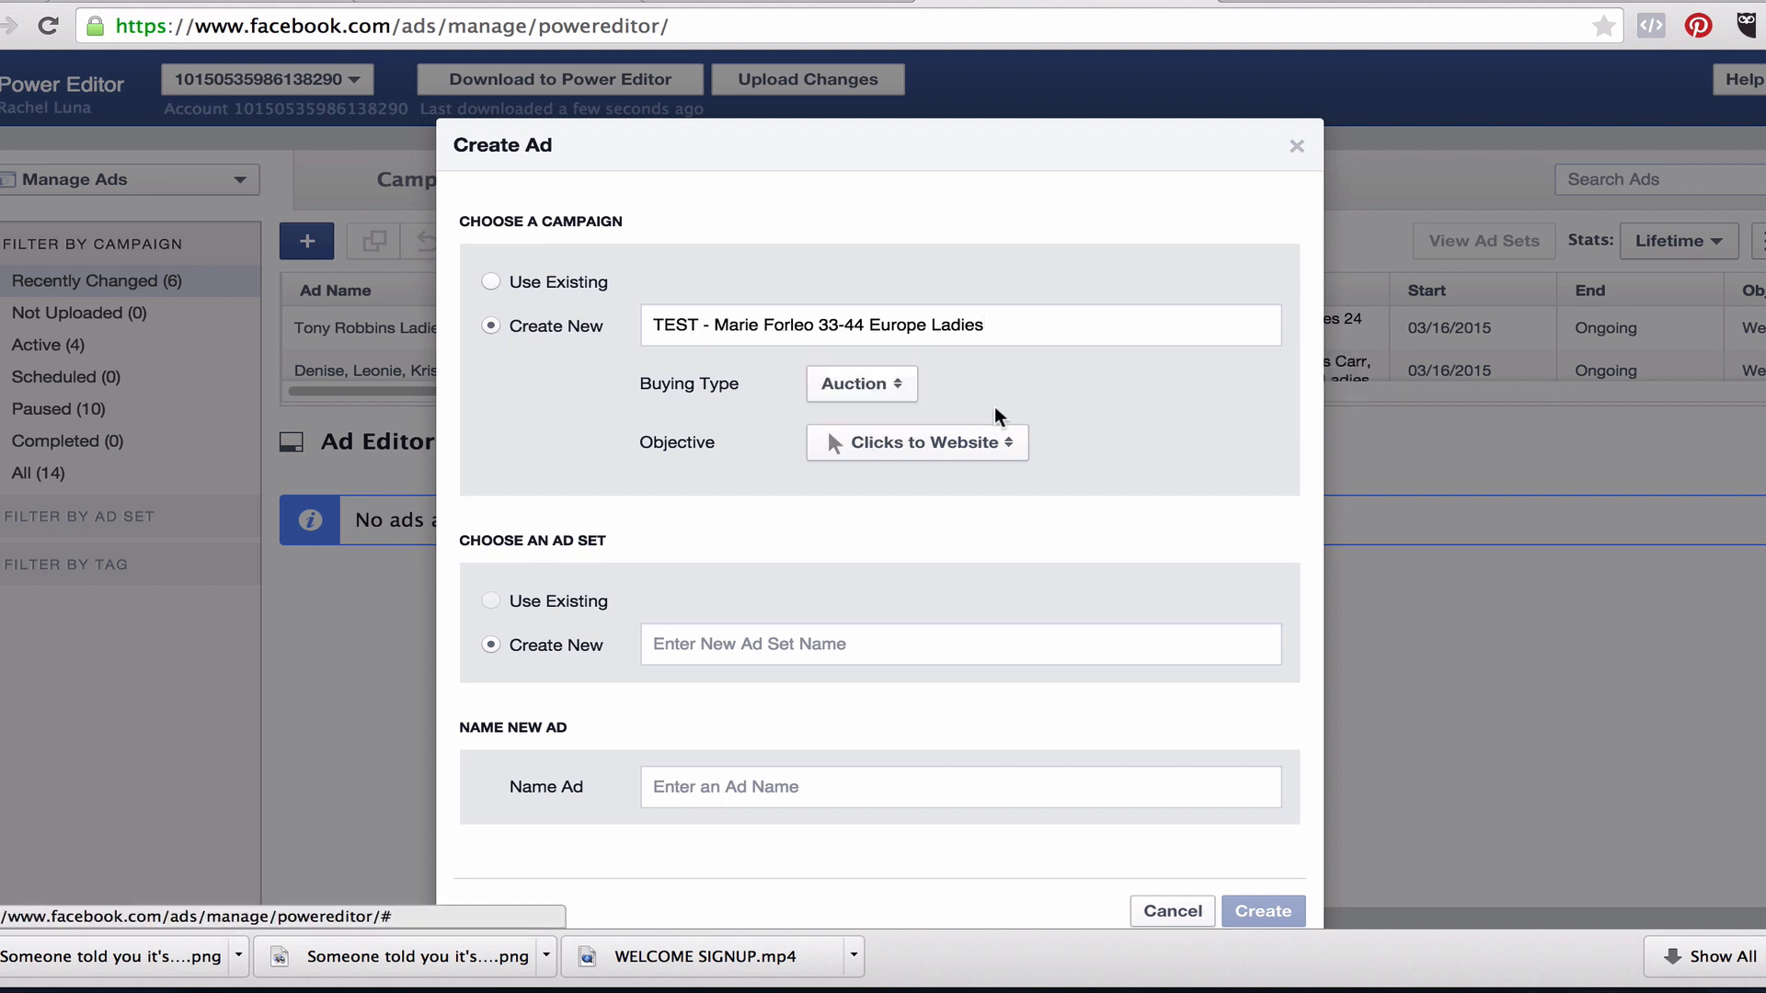
pyautogui.click(1013, 450)
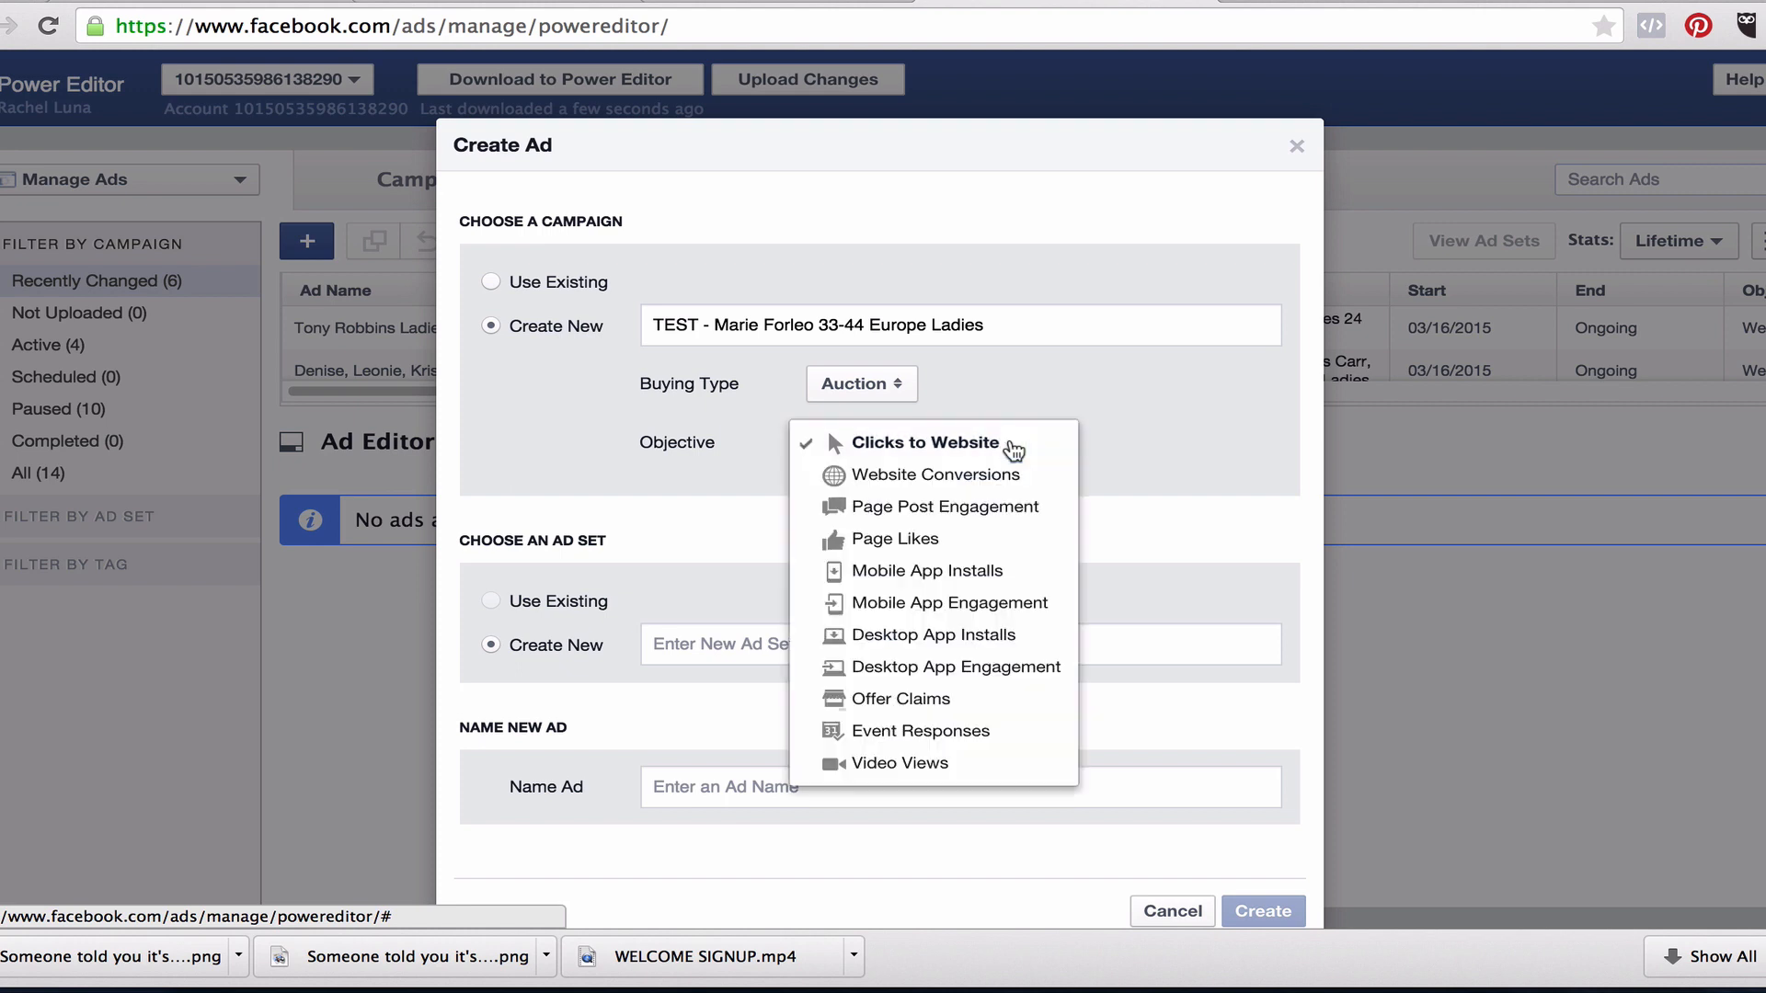
pyautogui.click(1004, 476)
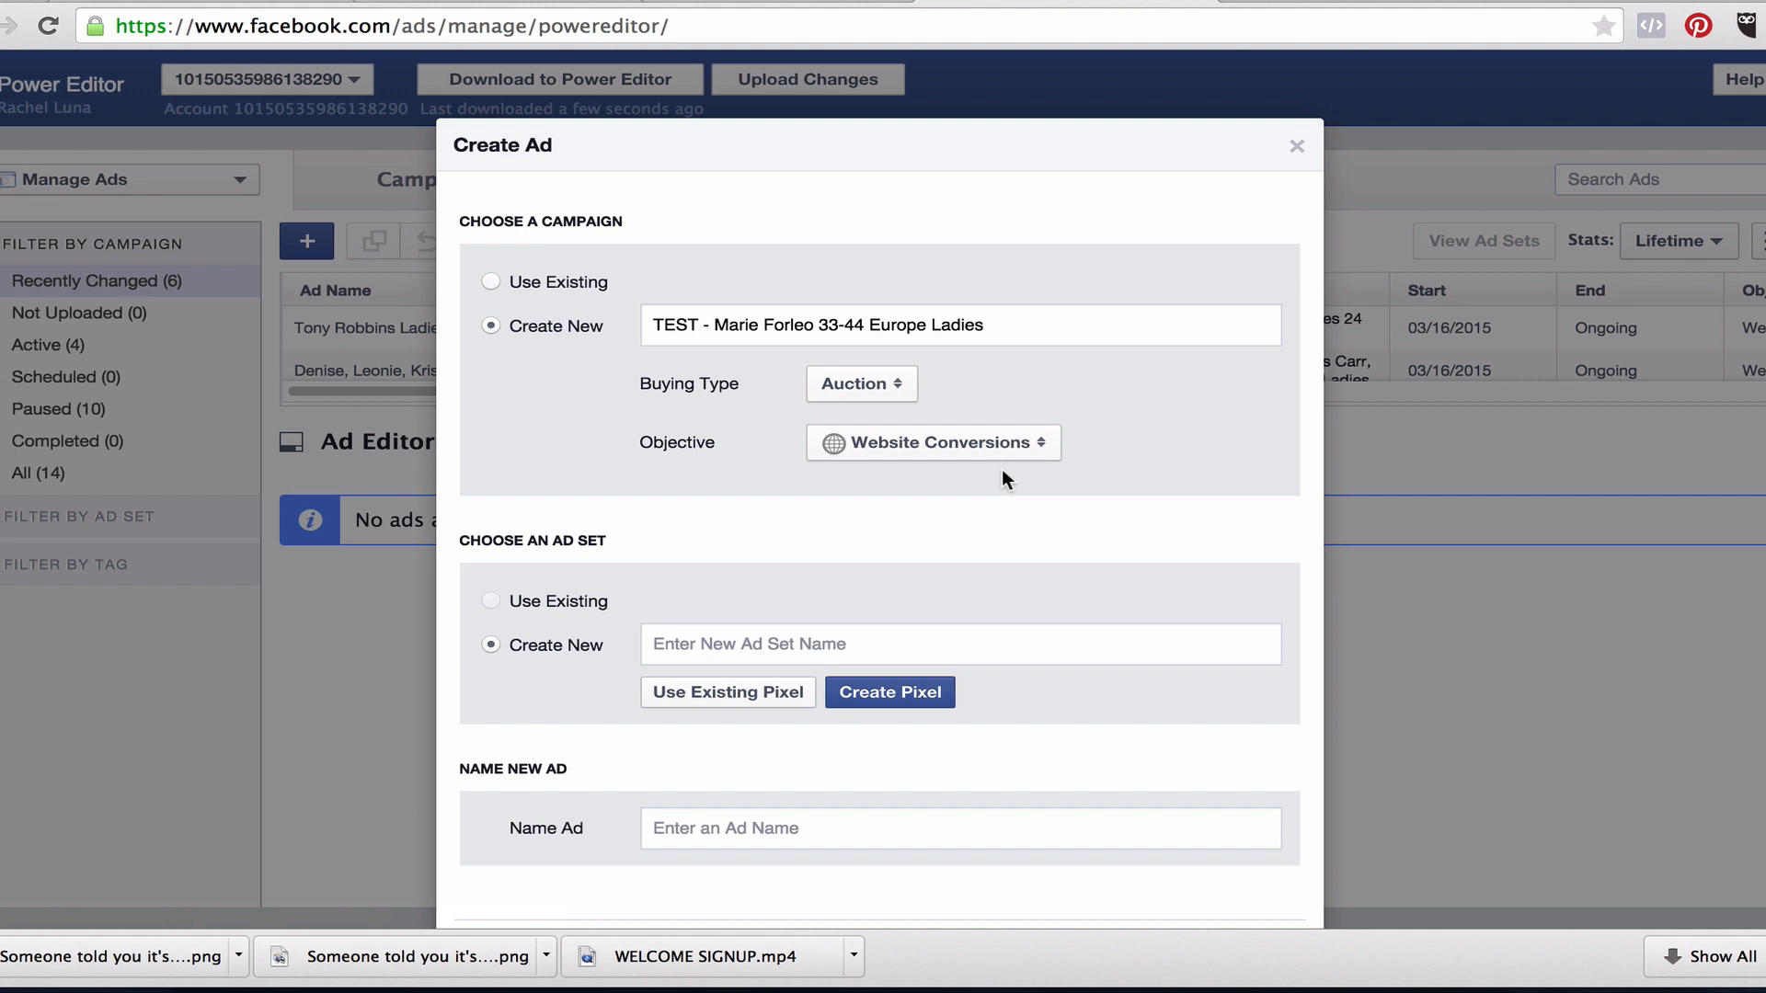
# Copy the campaign name "TEST - Marie Forleo 33-44 Europe Ladies" into the new ad set's name.
pyautogui.scroll(-2, 1002, 473)
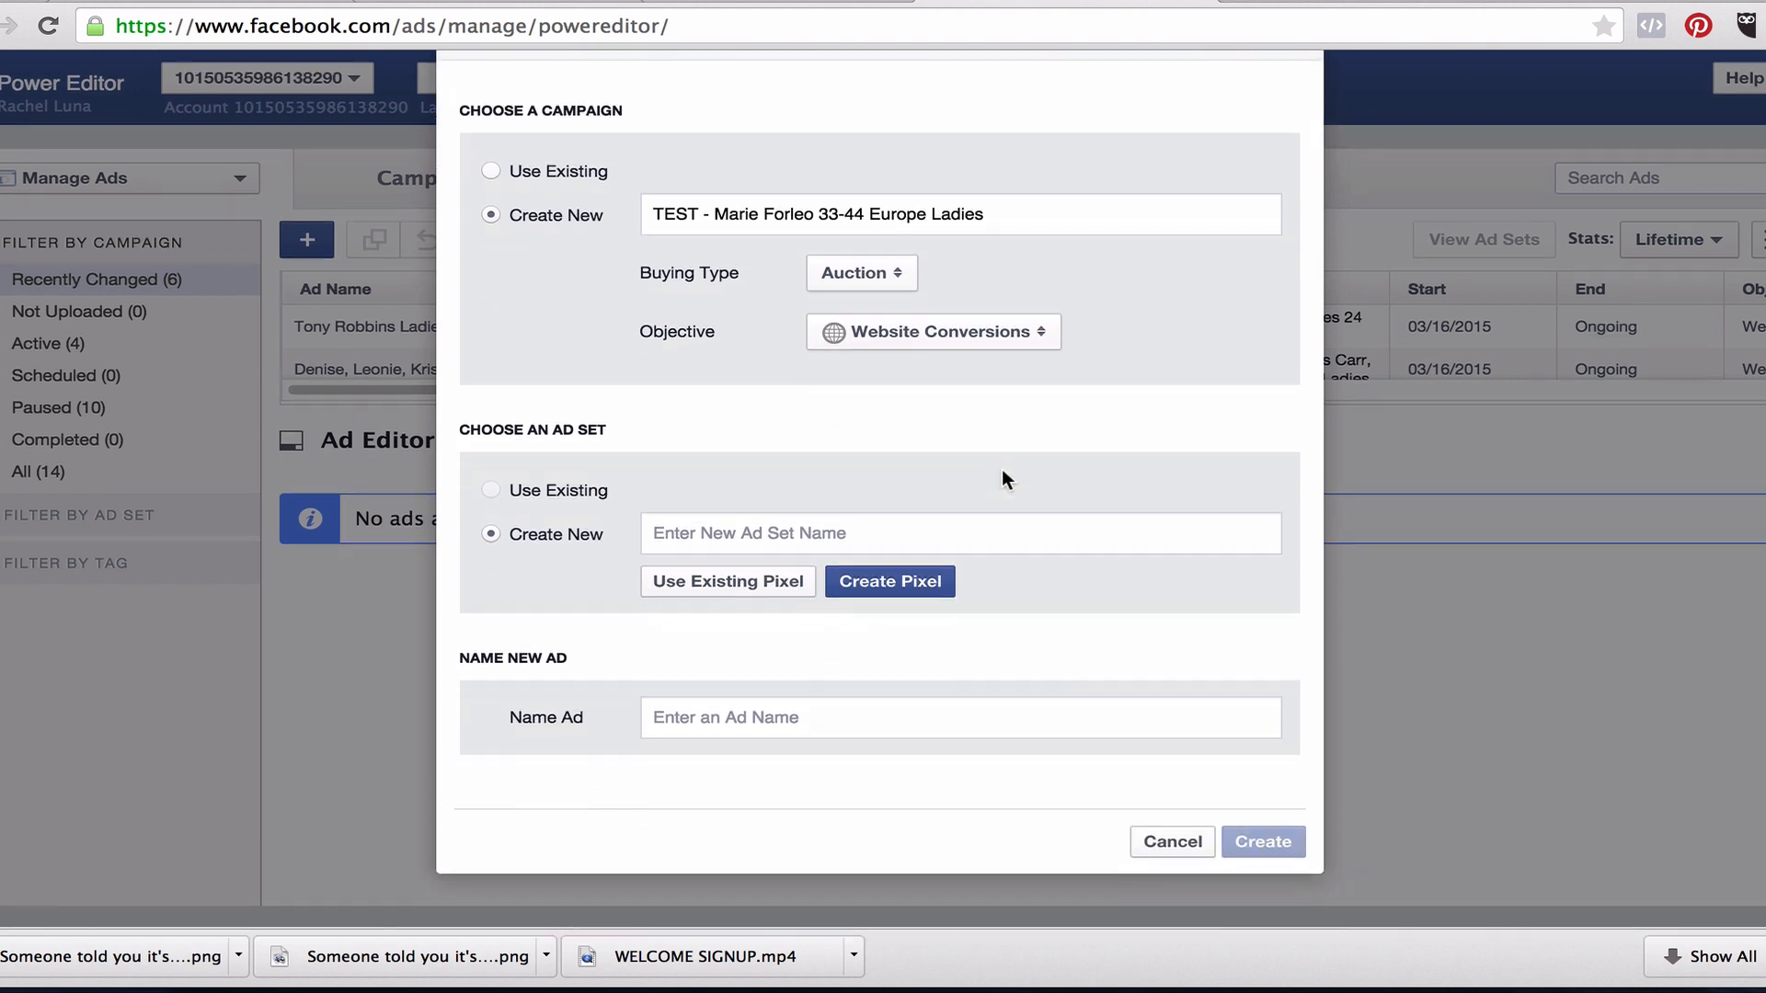
pyautogui.click(966, 534)
pyautogui.moveTo(1000, 210); pyautogui.dragTo(494, 110)
pyautogui.hotkey('ctrl', 'c')
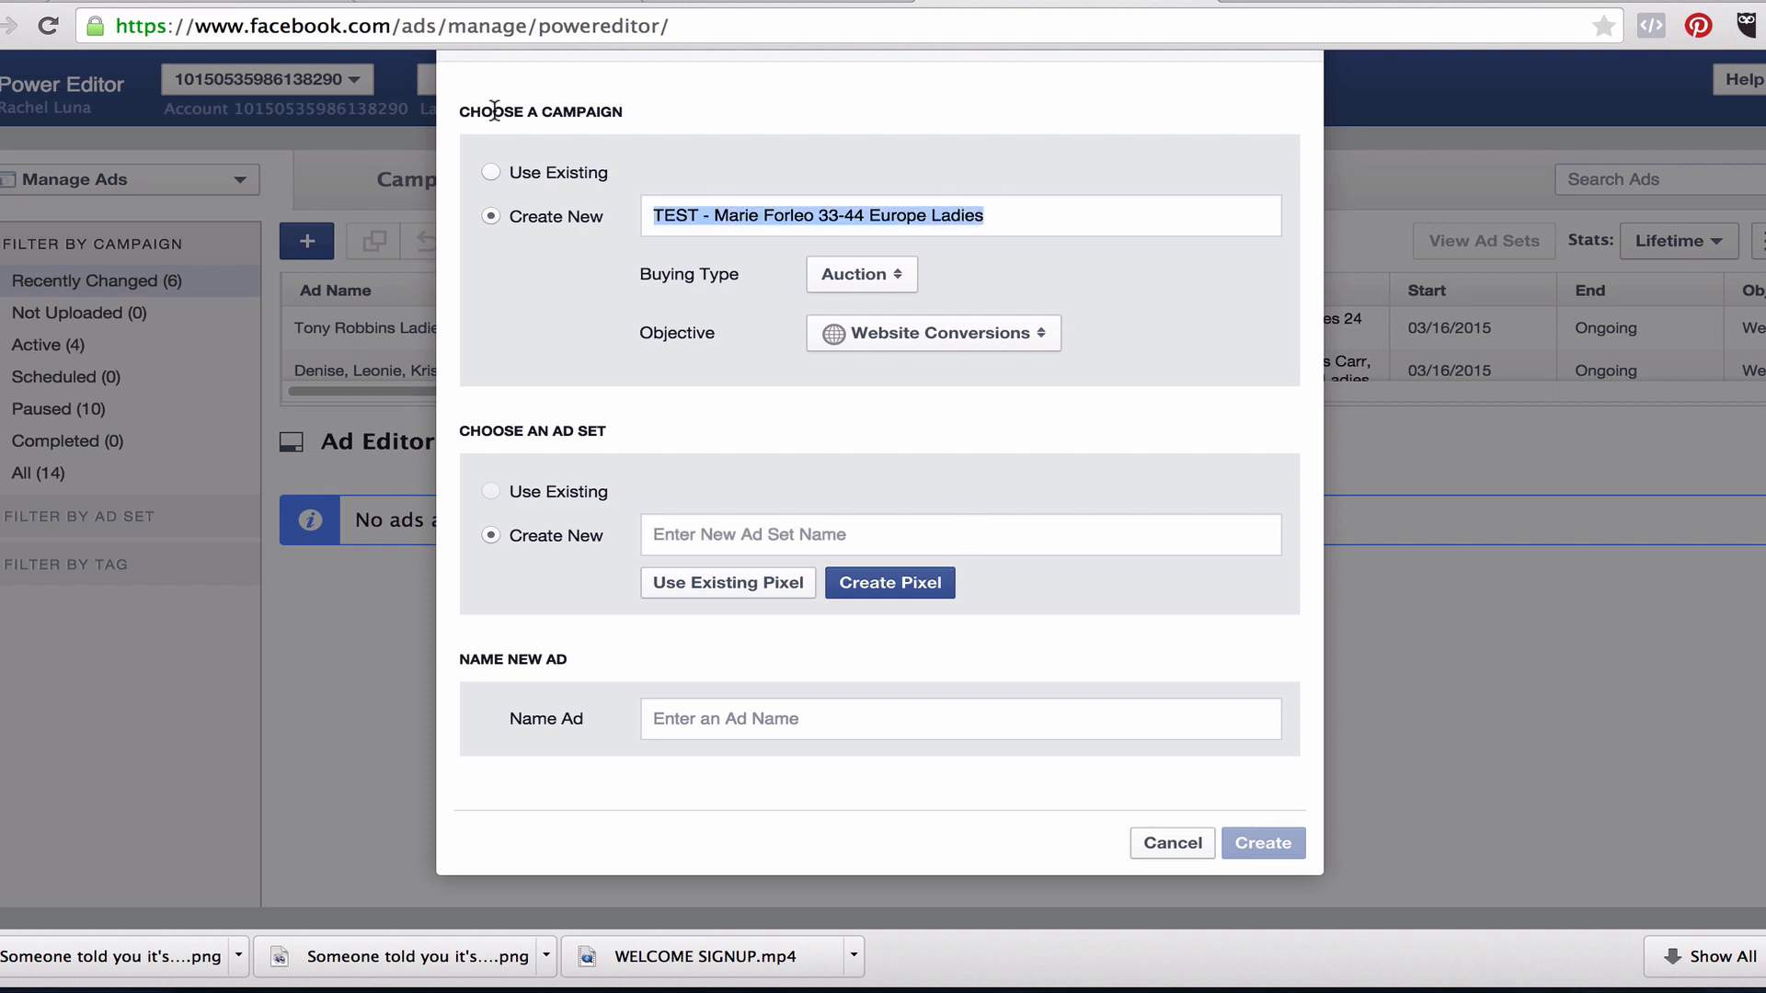
pyautogui.click(737, 535)
pyautogui.hotkey('ctrl', 'v')
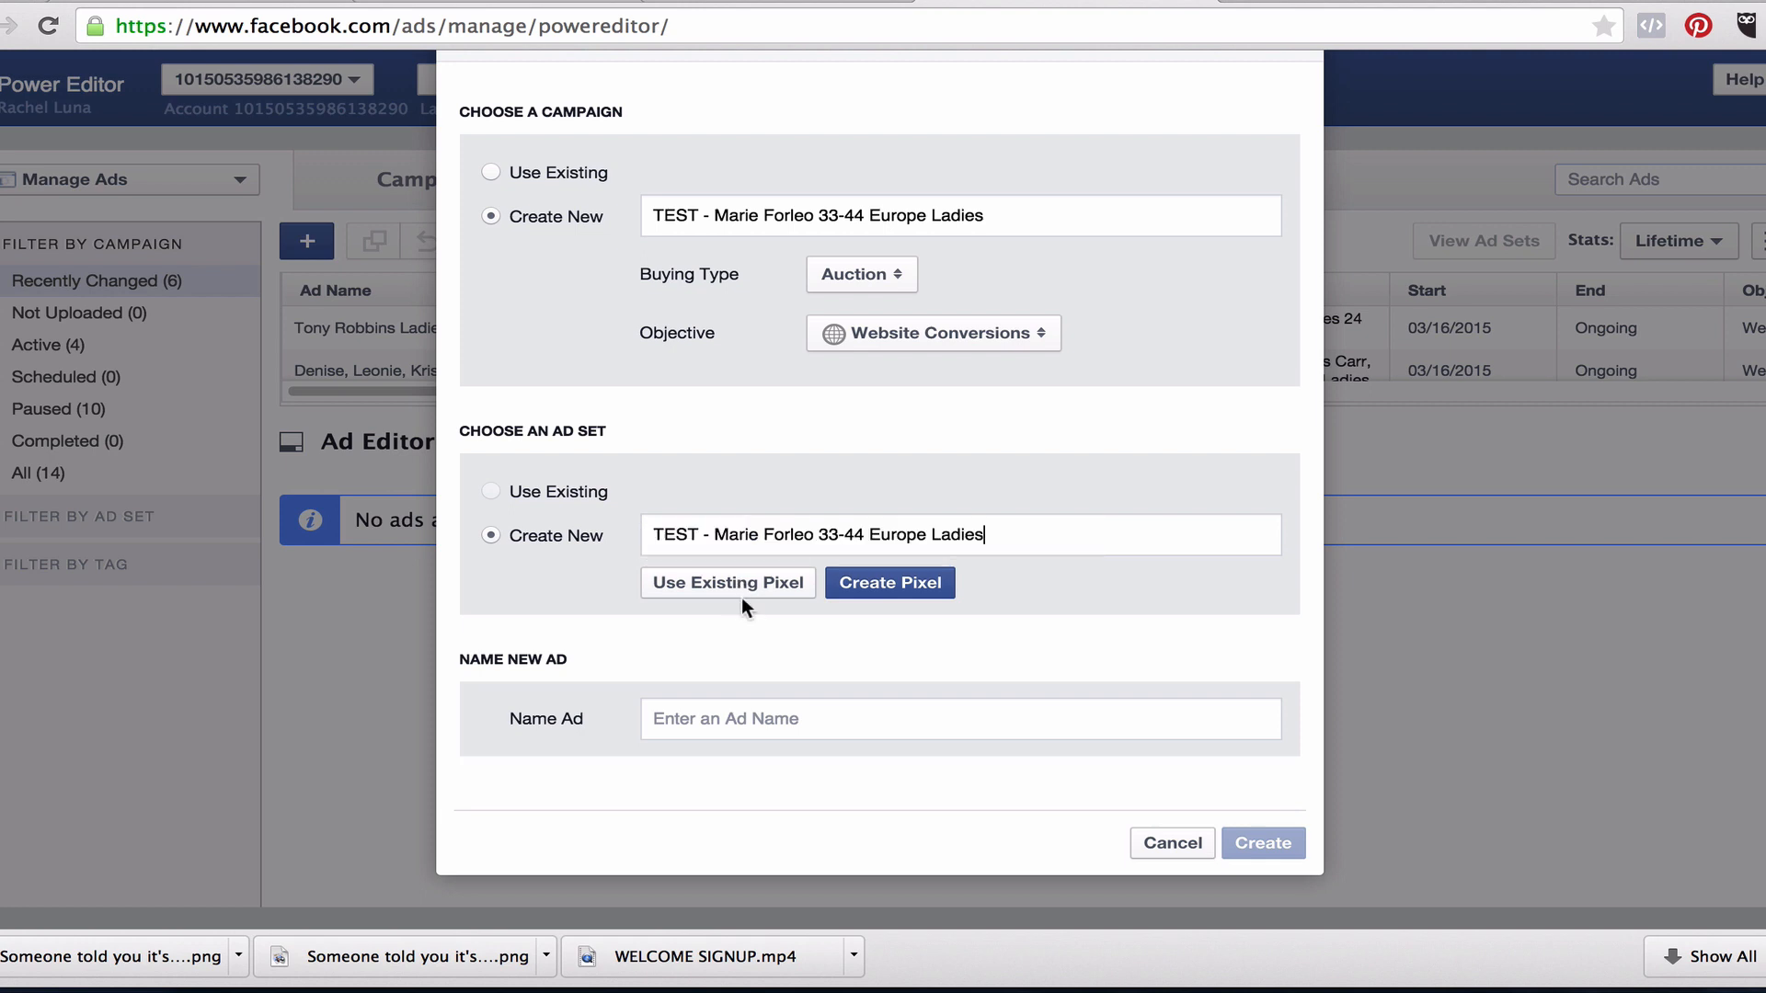
# Assign the existing conversion-tracking pixel Free Confident Planner to the new ad set.
pyautogui.click(742, 581)
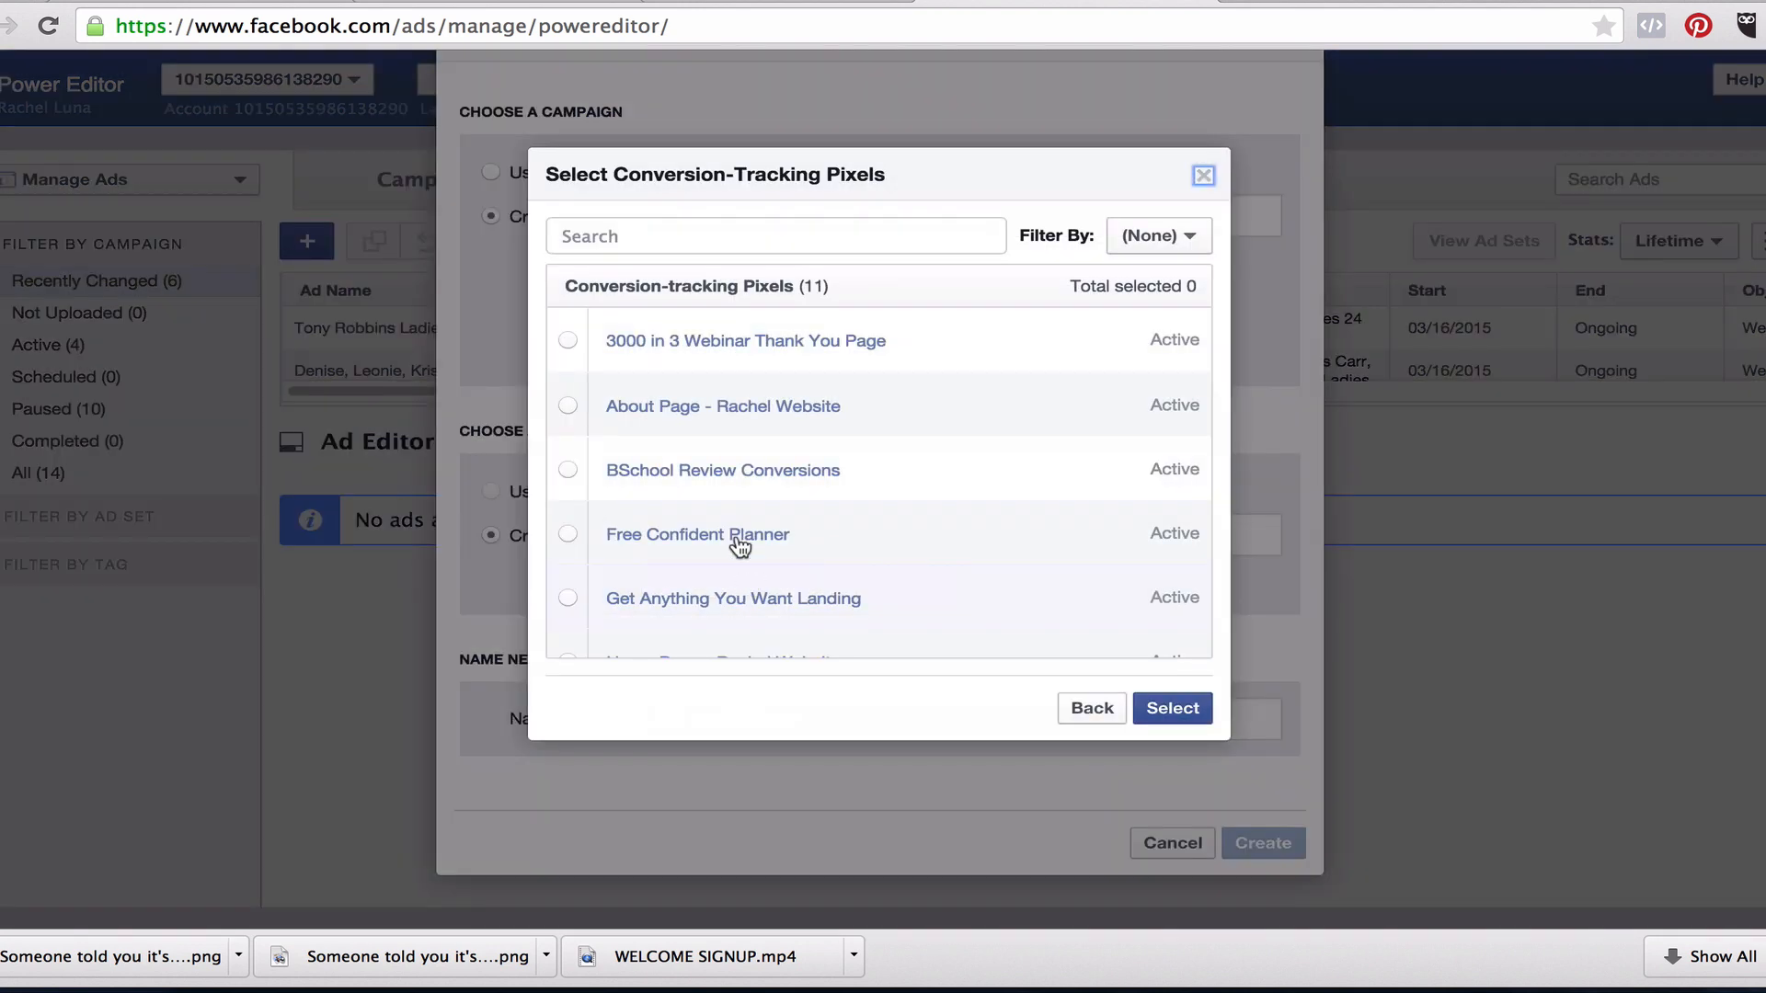
pyautogui.click(662, 546)
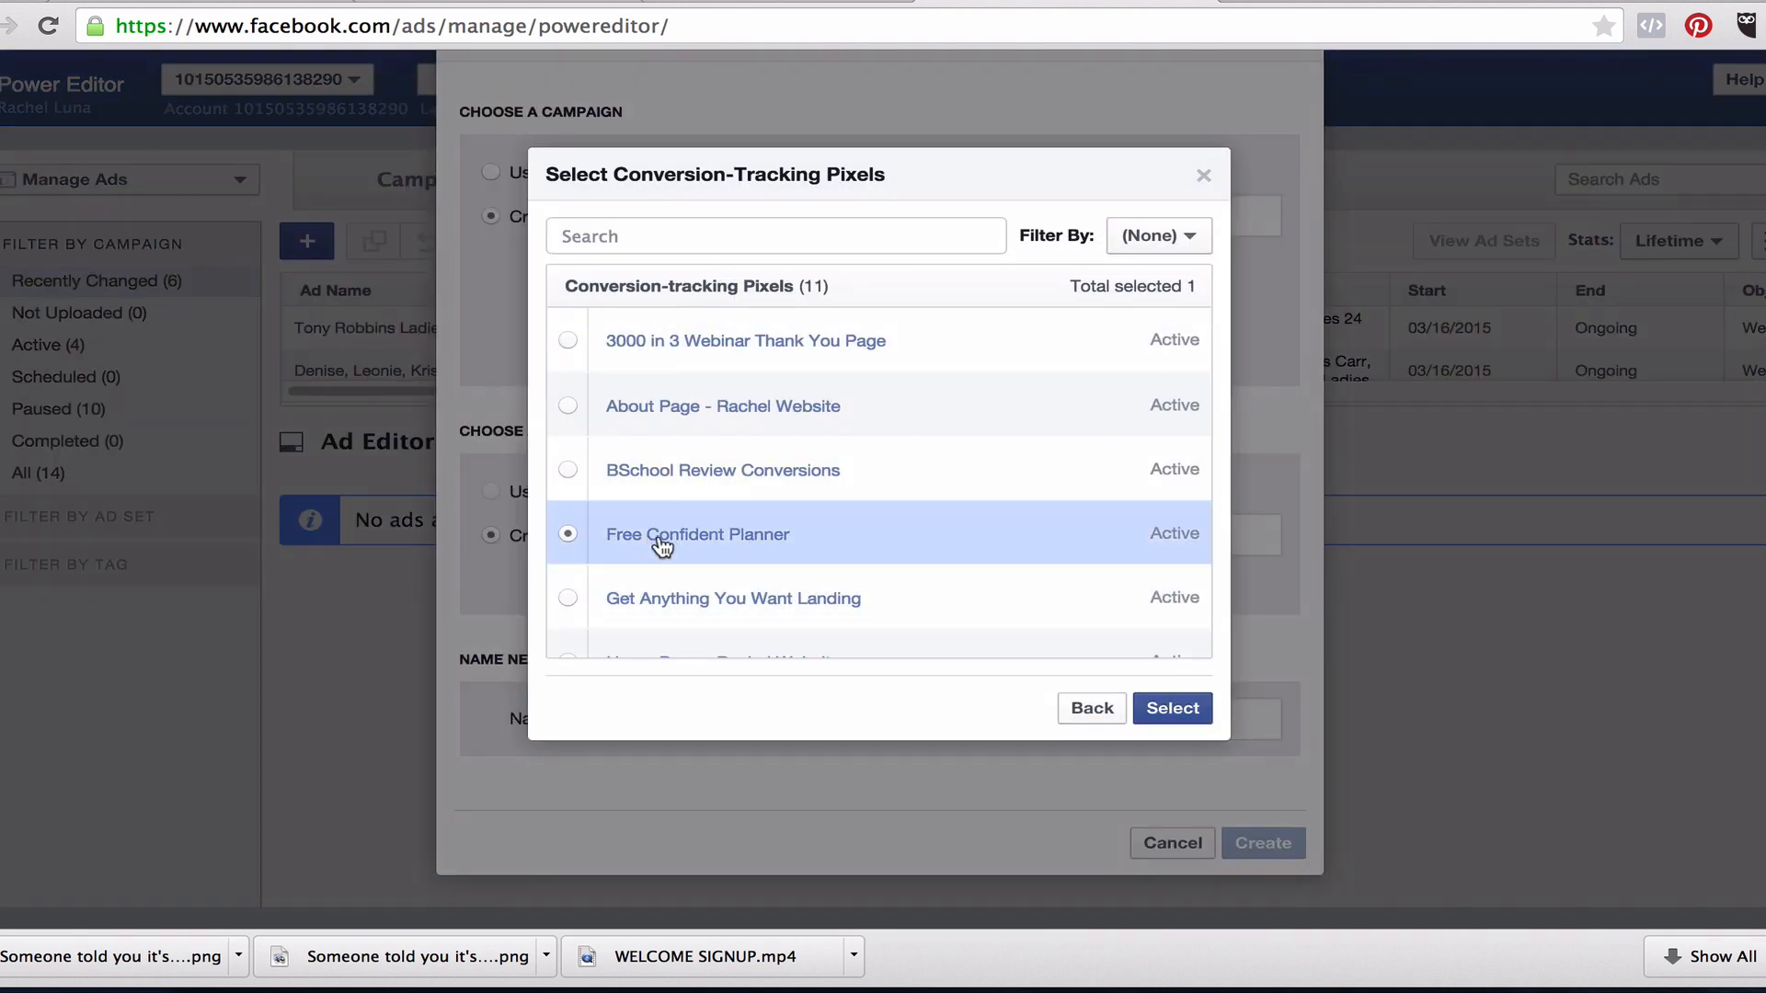
pyautogui.click(1177, 711)
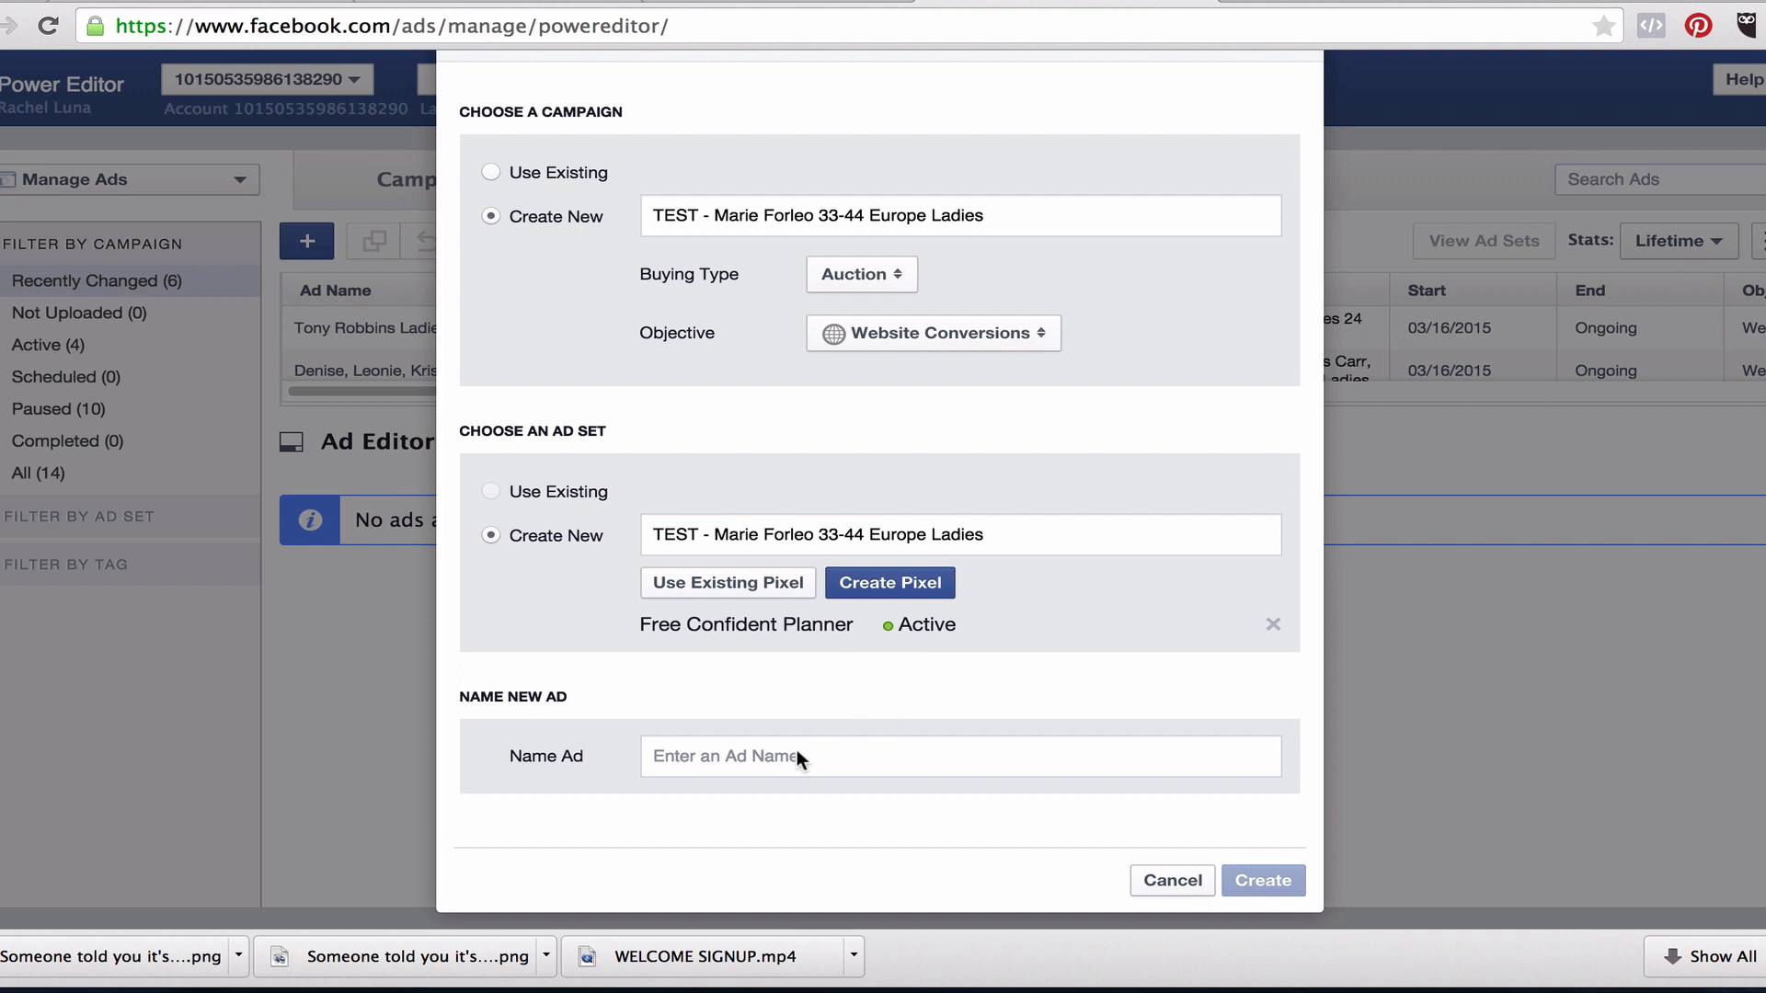
# Name the ad "TEST - Marie Forleo 33-44 Europe Ladies" as well and create it.
pyautogui.click(756, 754)
pyautogui.hotkey('ctrl', 'v')
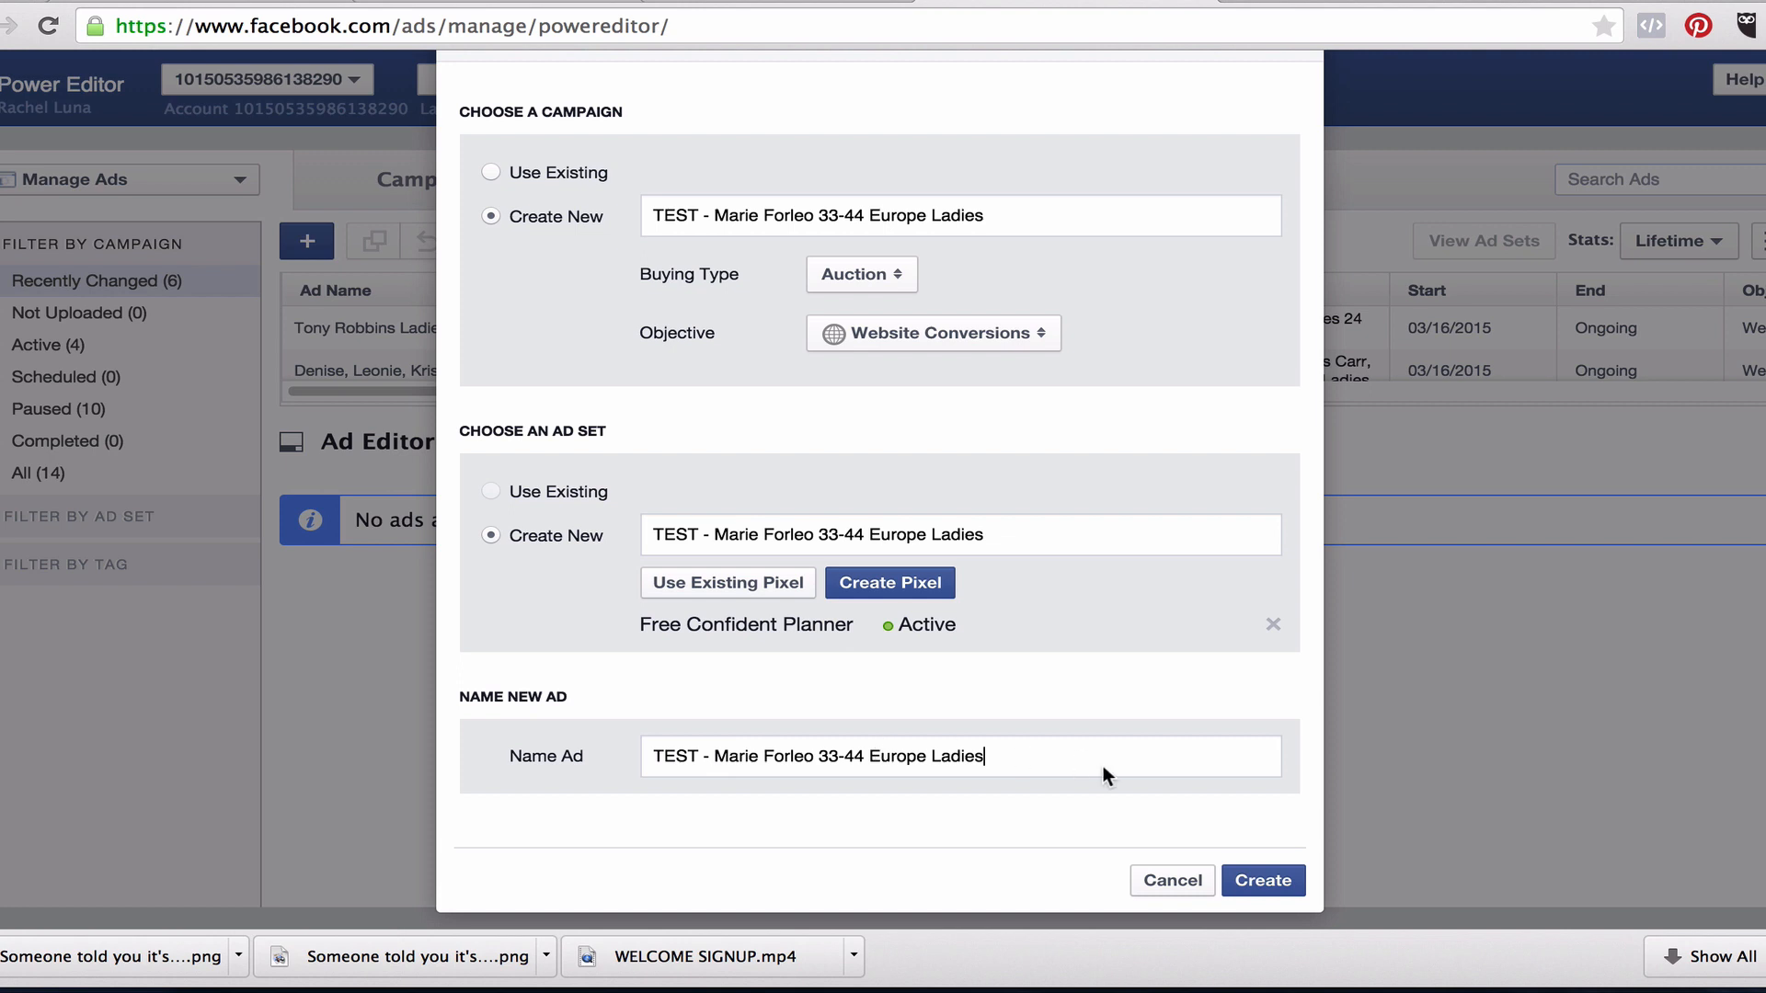
pyautogui.click(1282, 879)
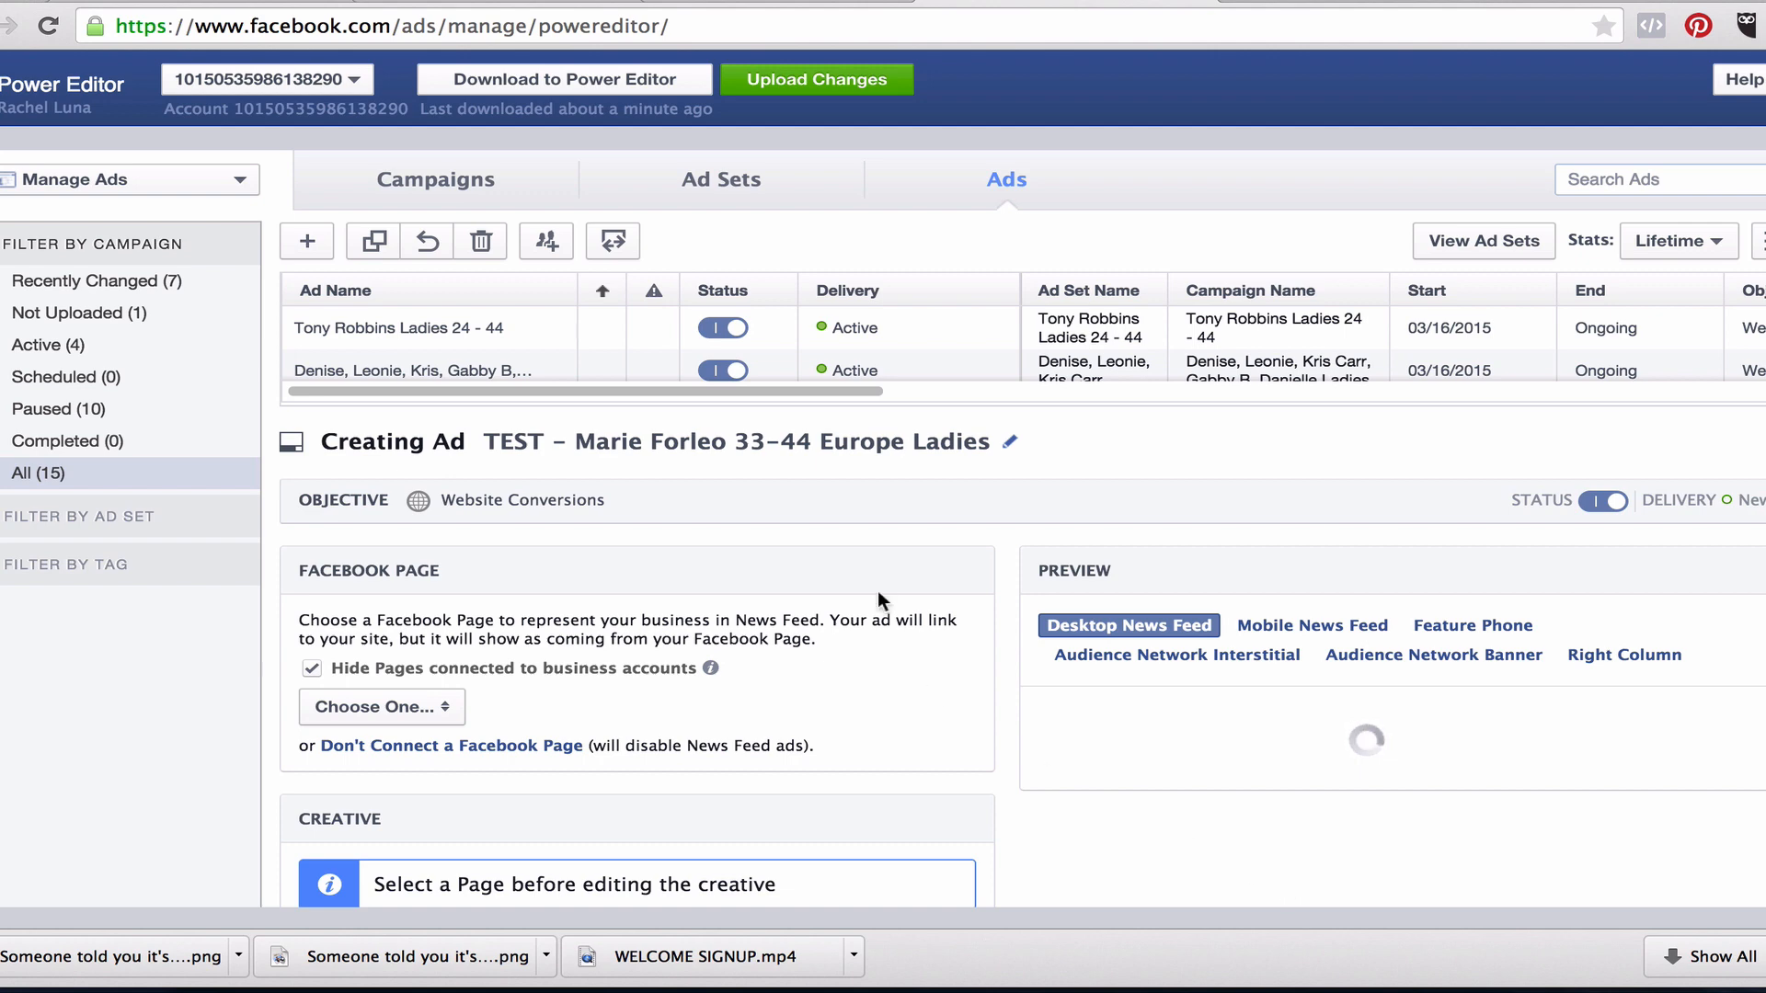
# Choose the account owner's Facebook Page to represent the new ad and go to its creative settings.
pyautogui.scroll(-2, 877, 590)
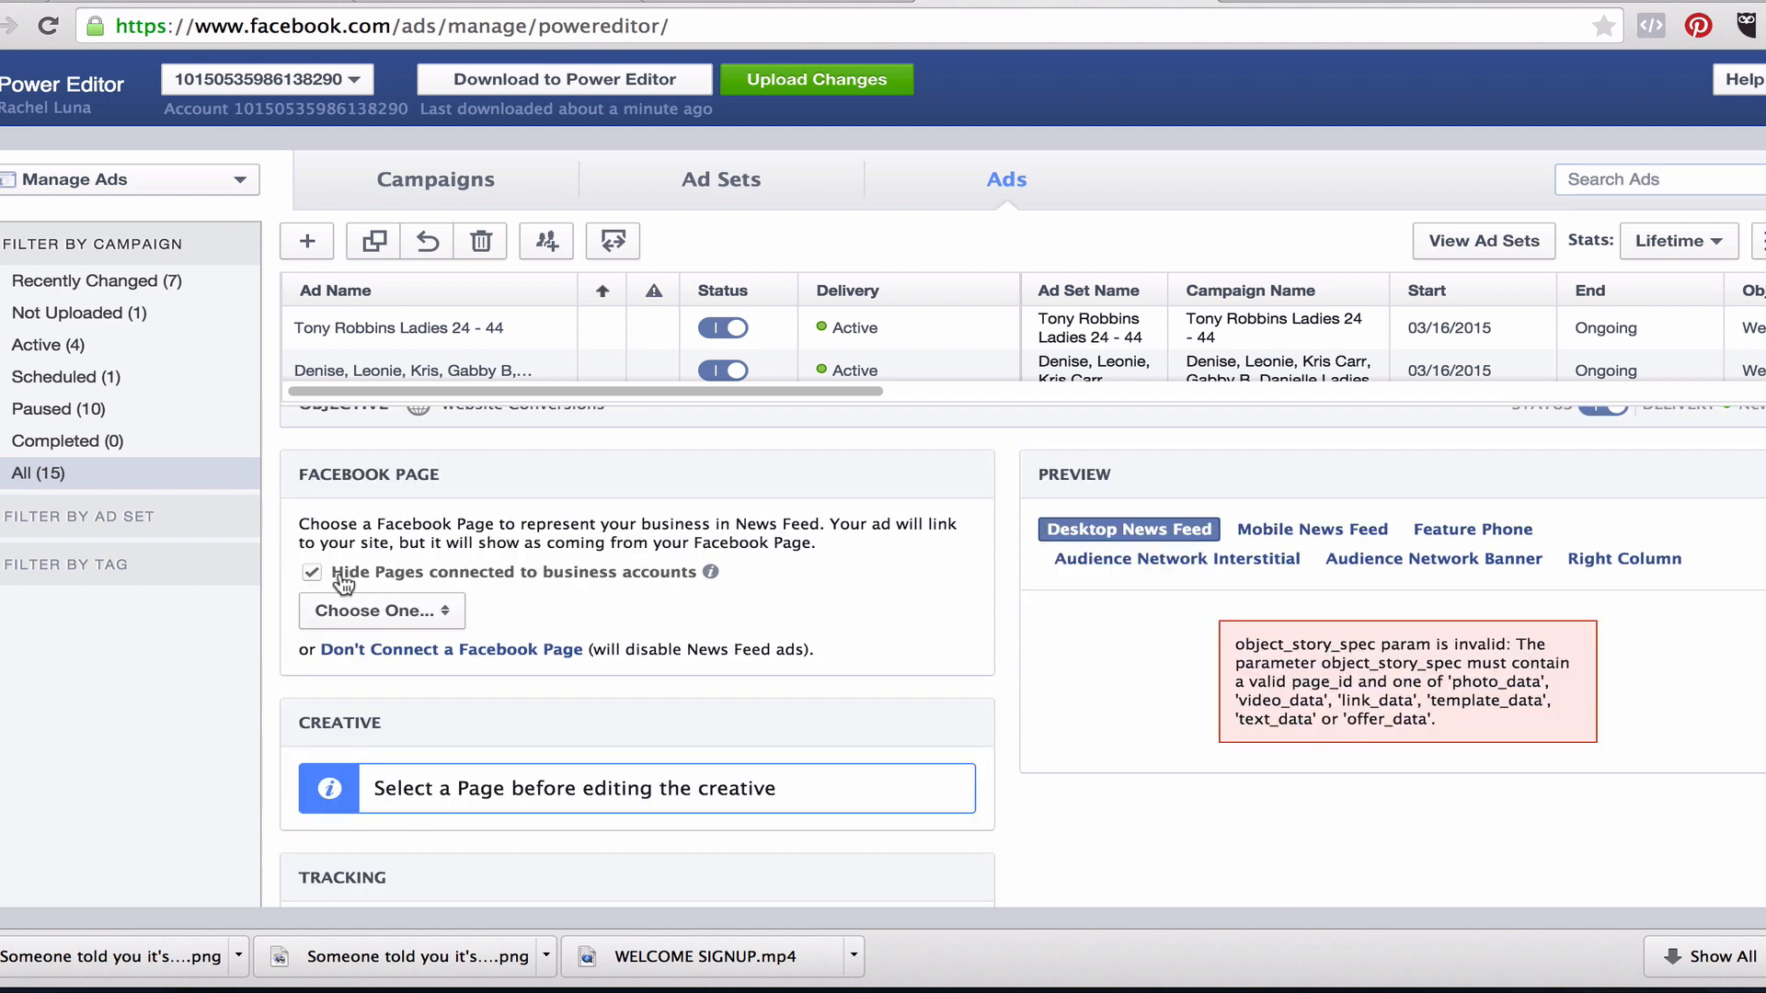
pyautogui.click(416, 597)
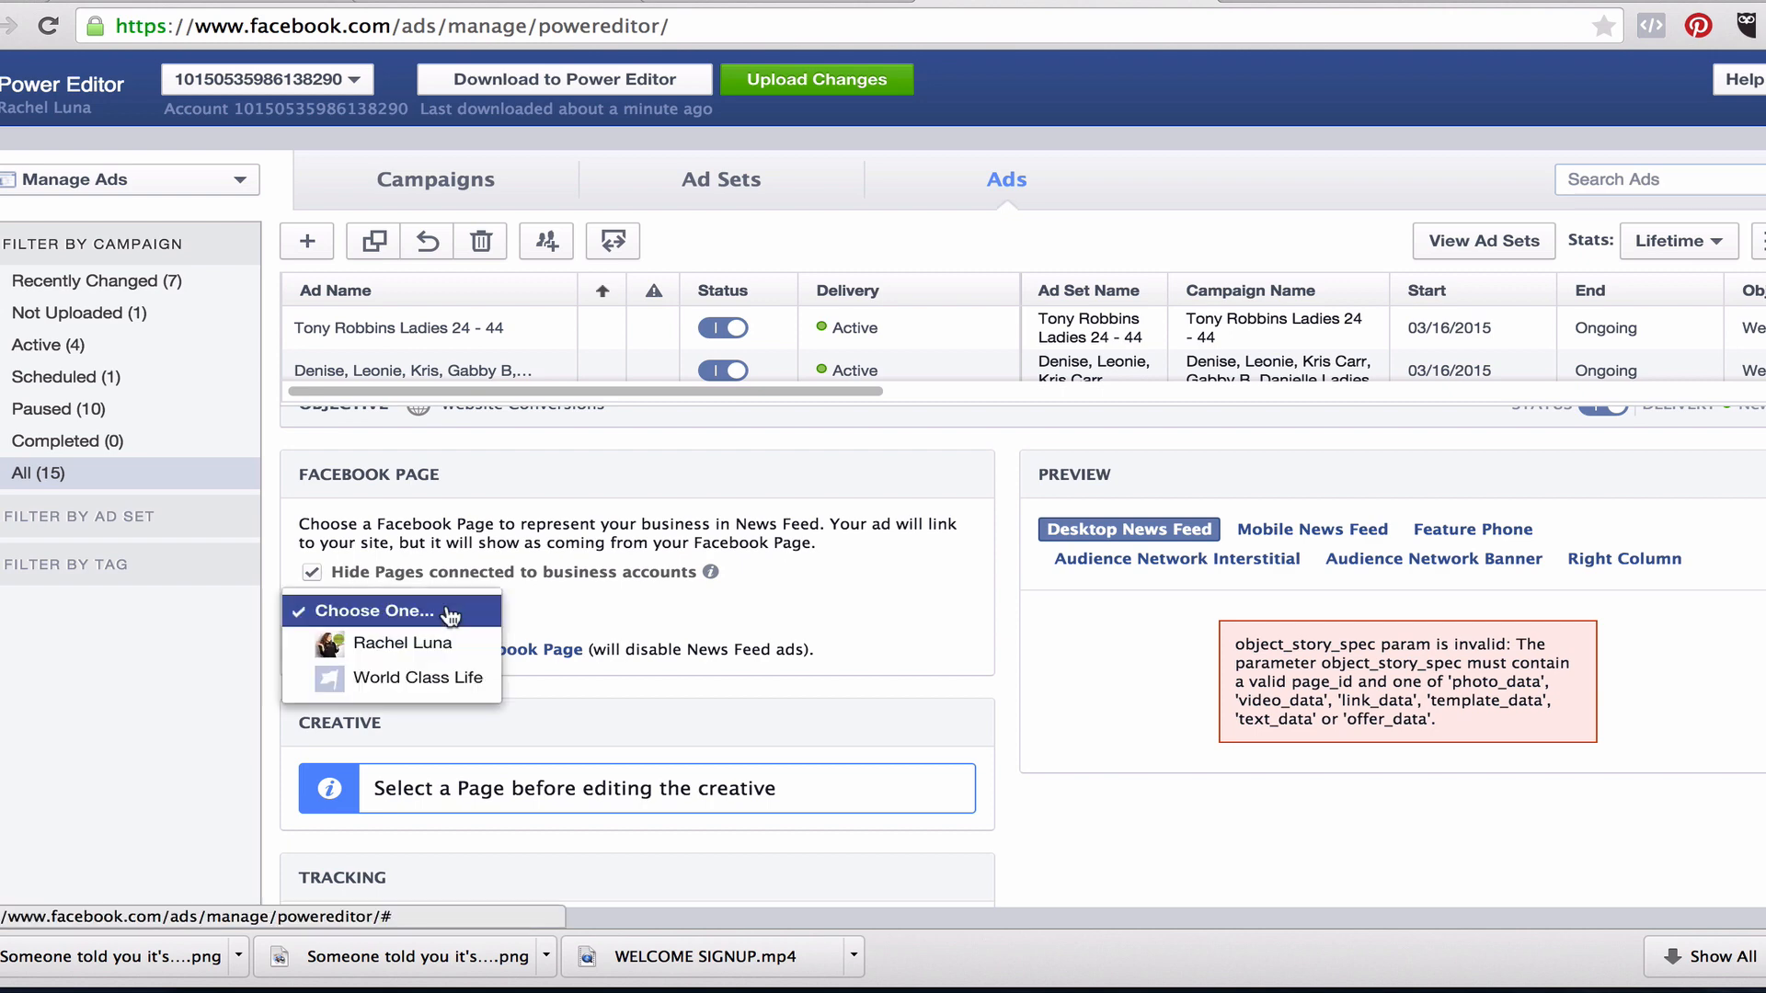
pyautogui.click(441, 650)
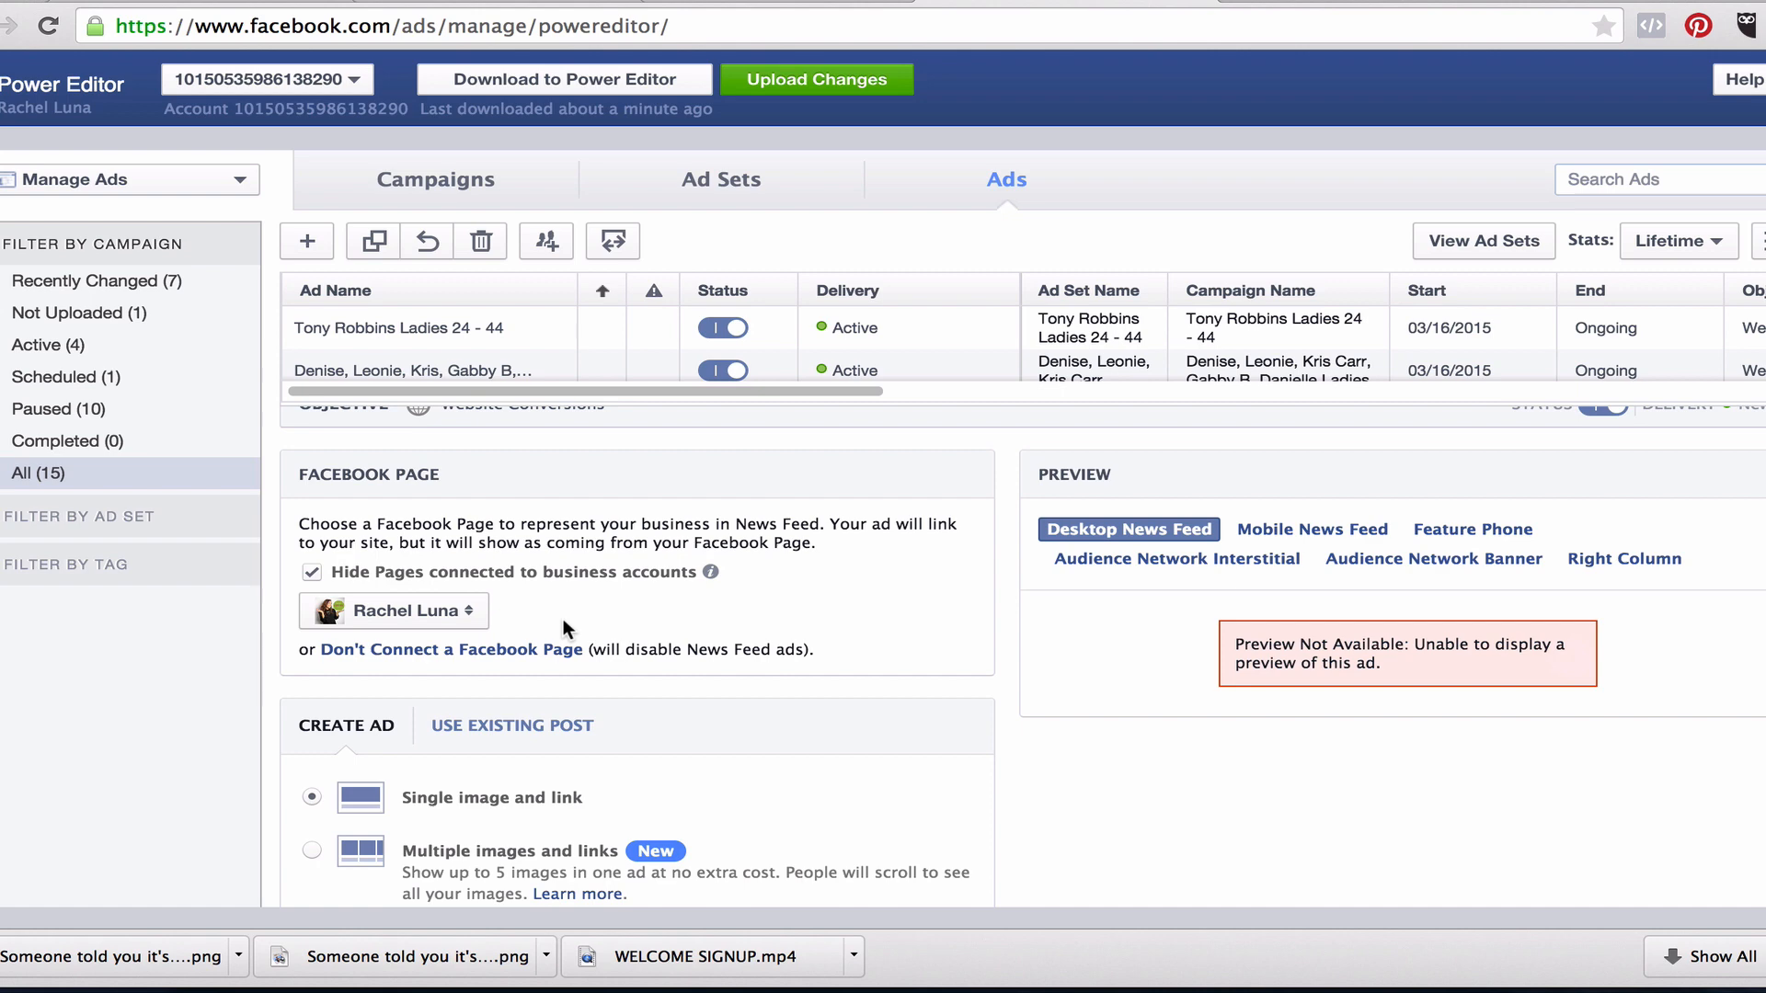
pyautogui.scroll(-5, 563, 620)
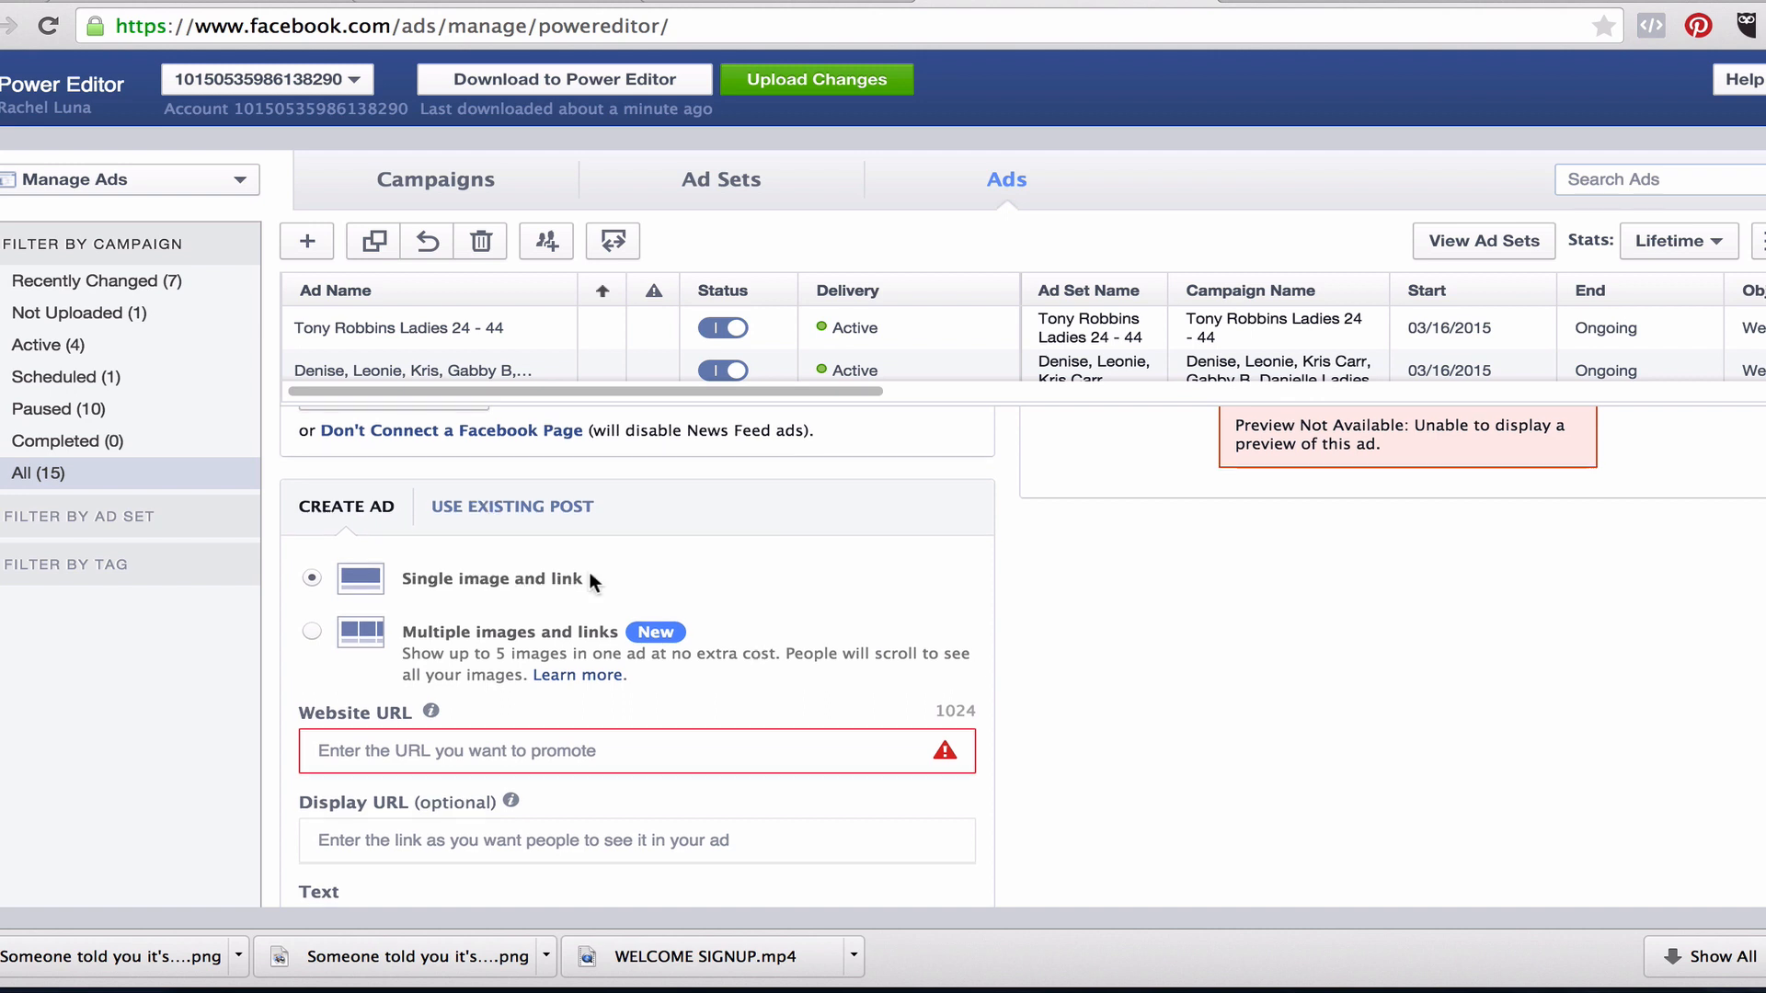
pyautogui.scroll(-5, 589, 575)
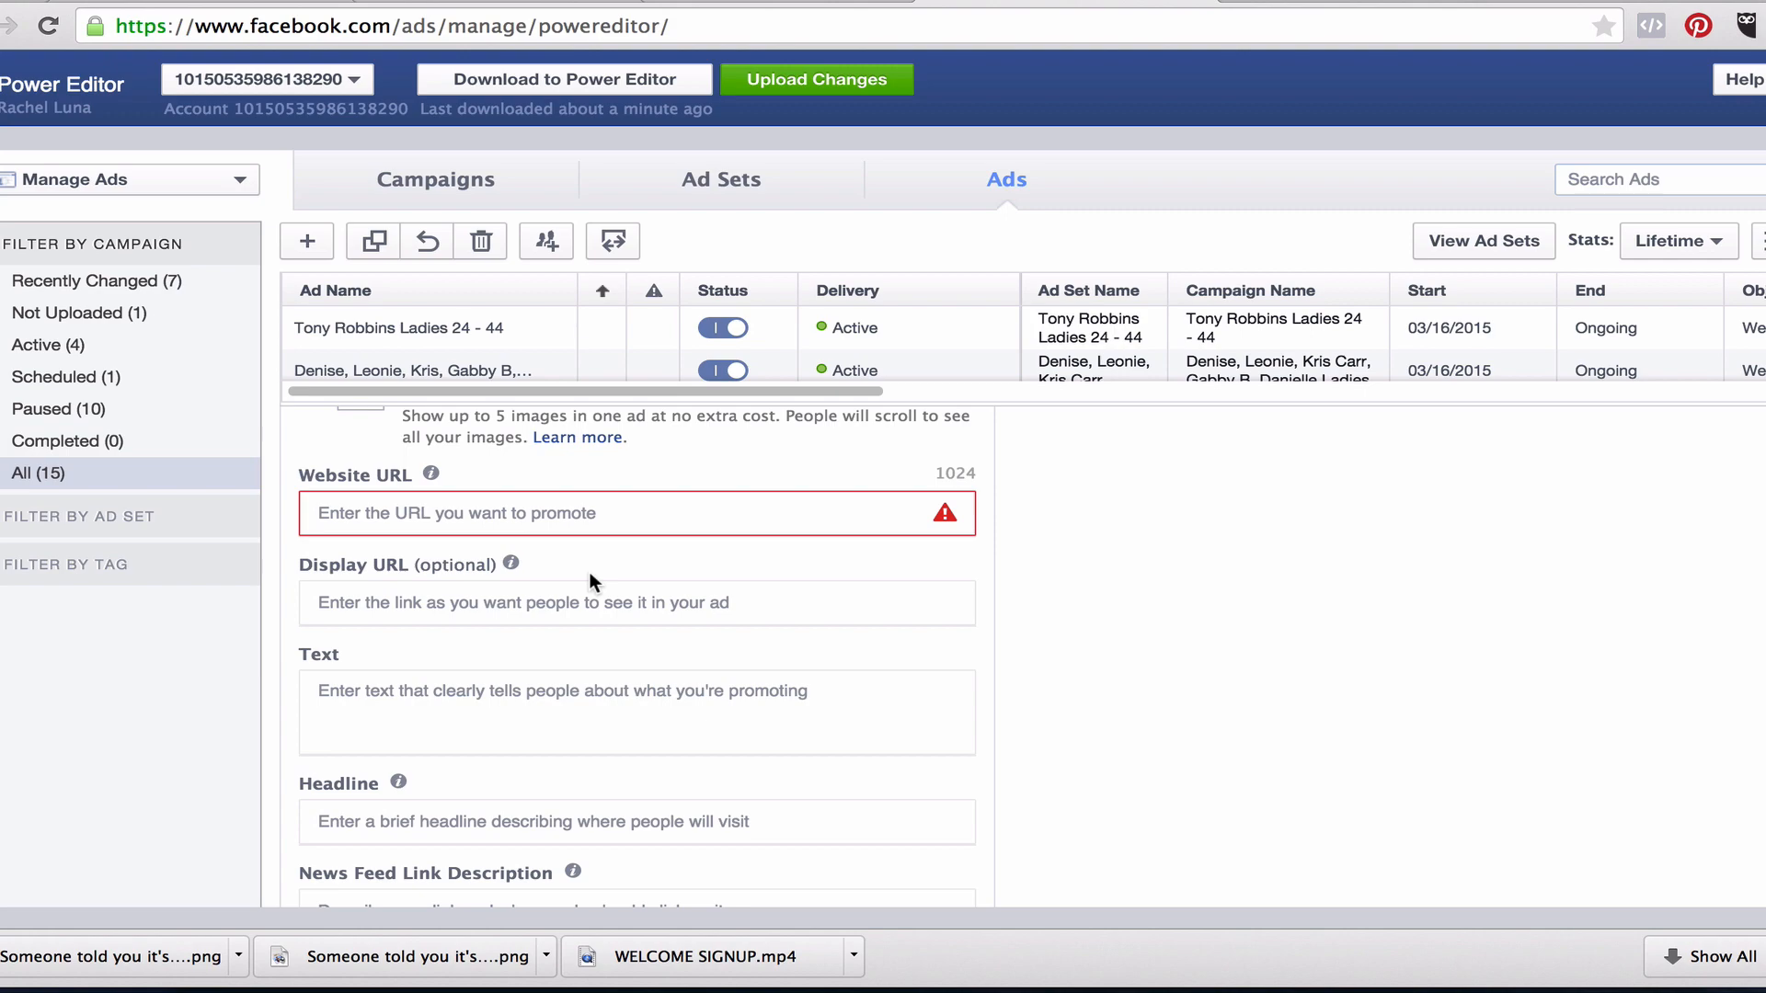
pyautogui.moveTo(0, 0)
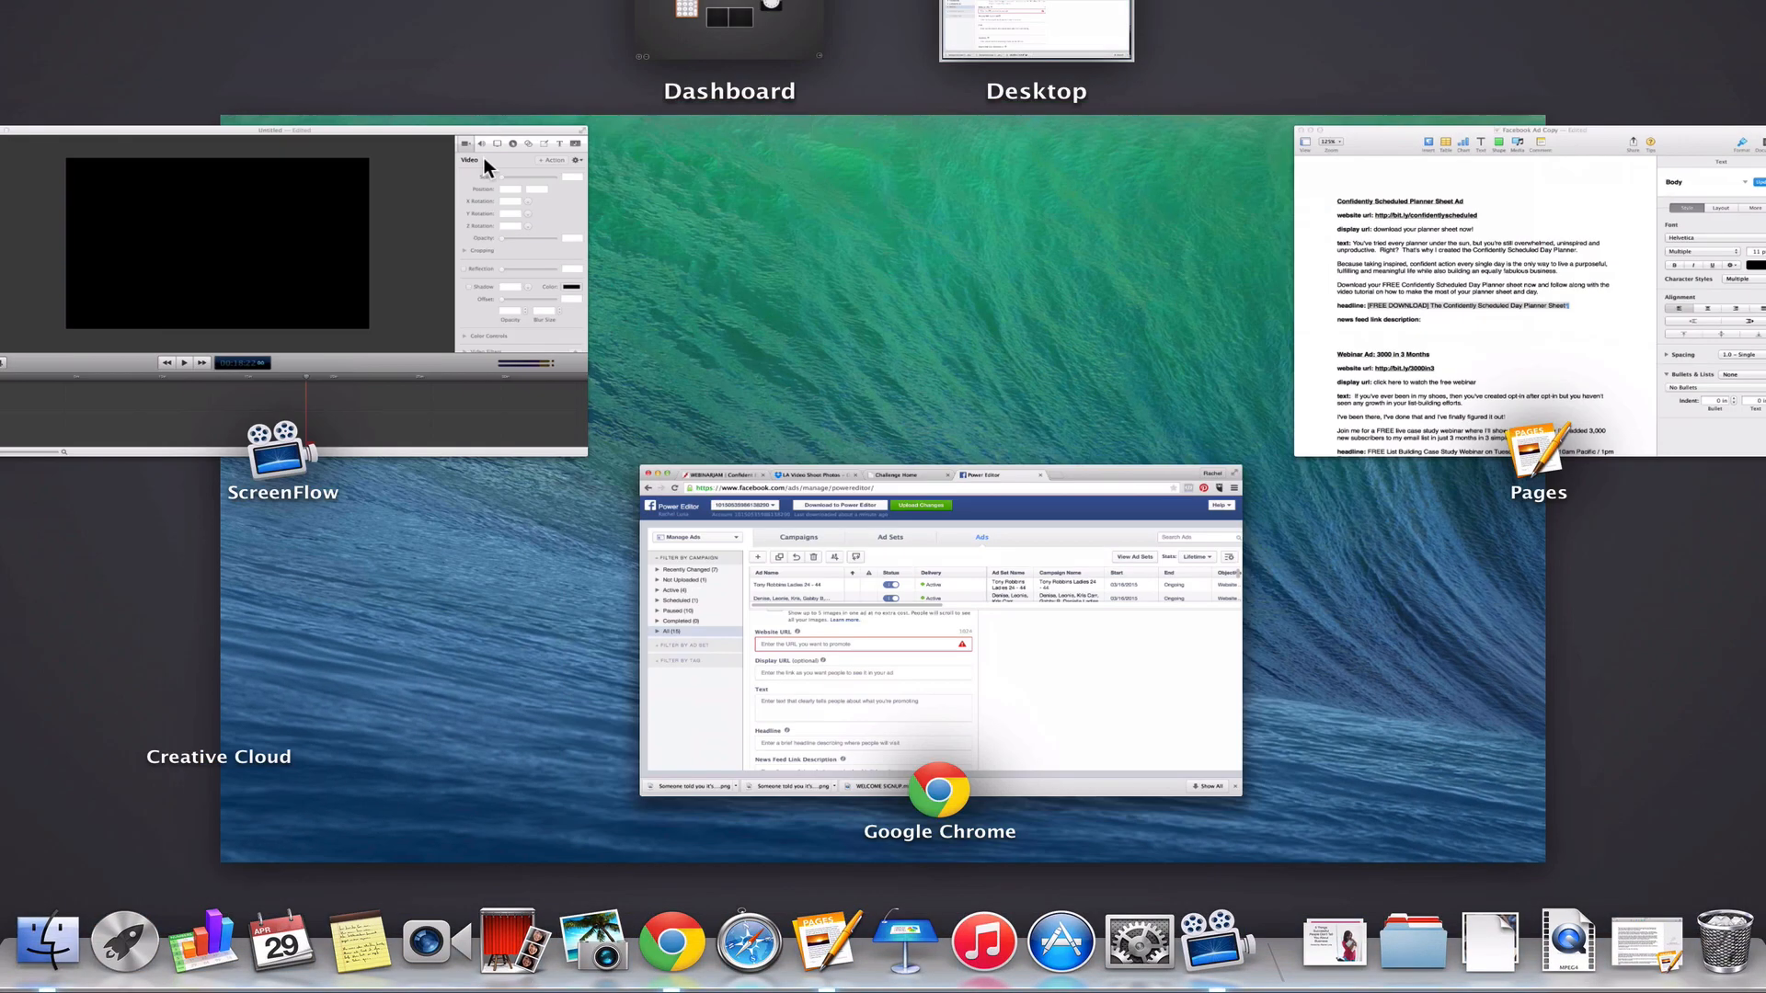
pyautogui.click(1345, 288)
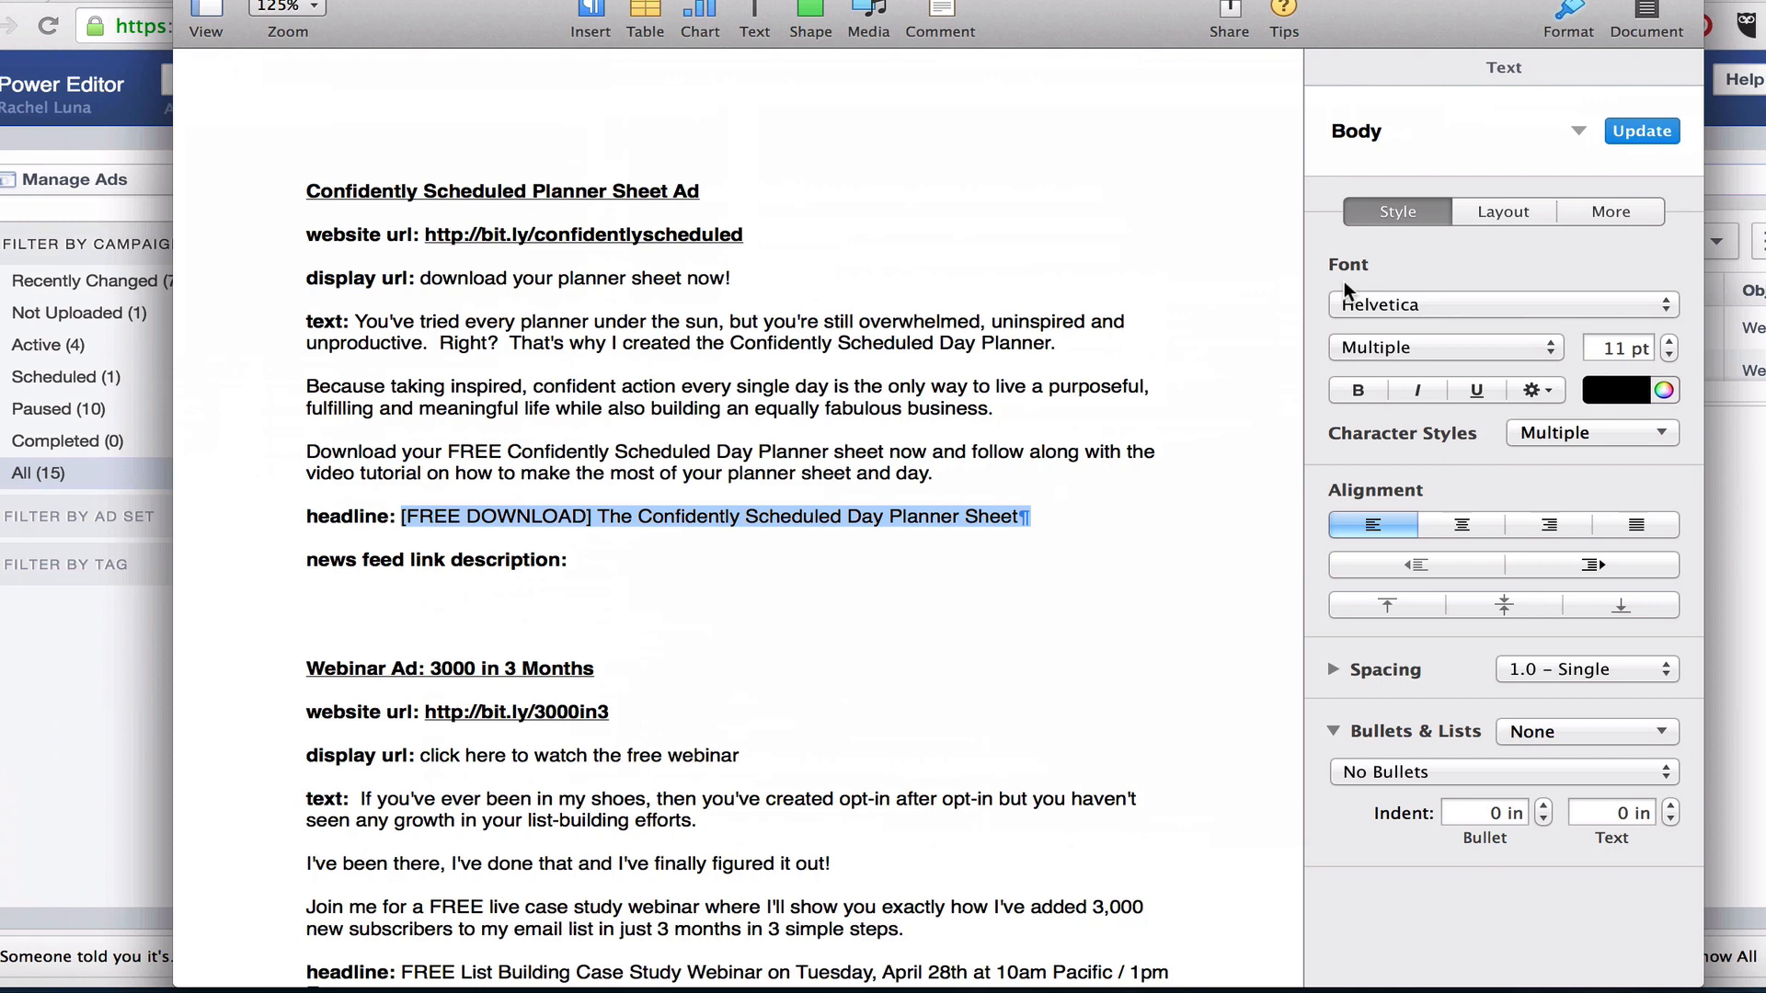
pyautogui.click(700, 561)
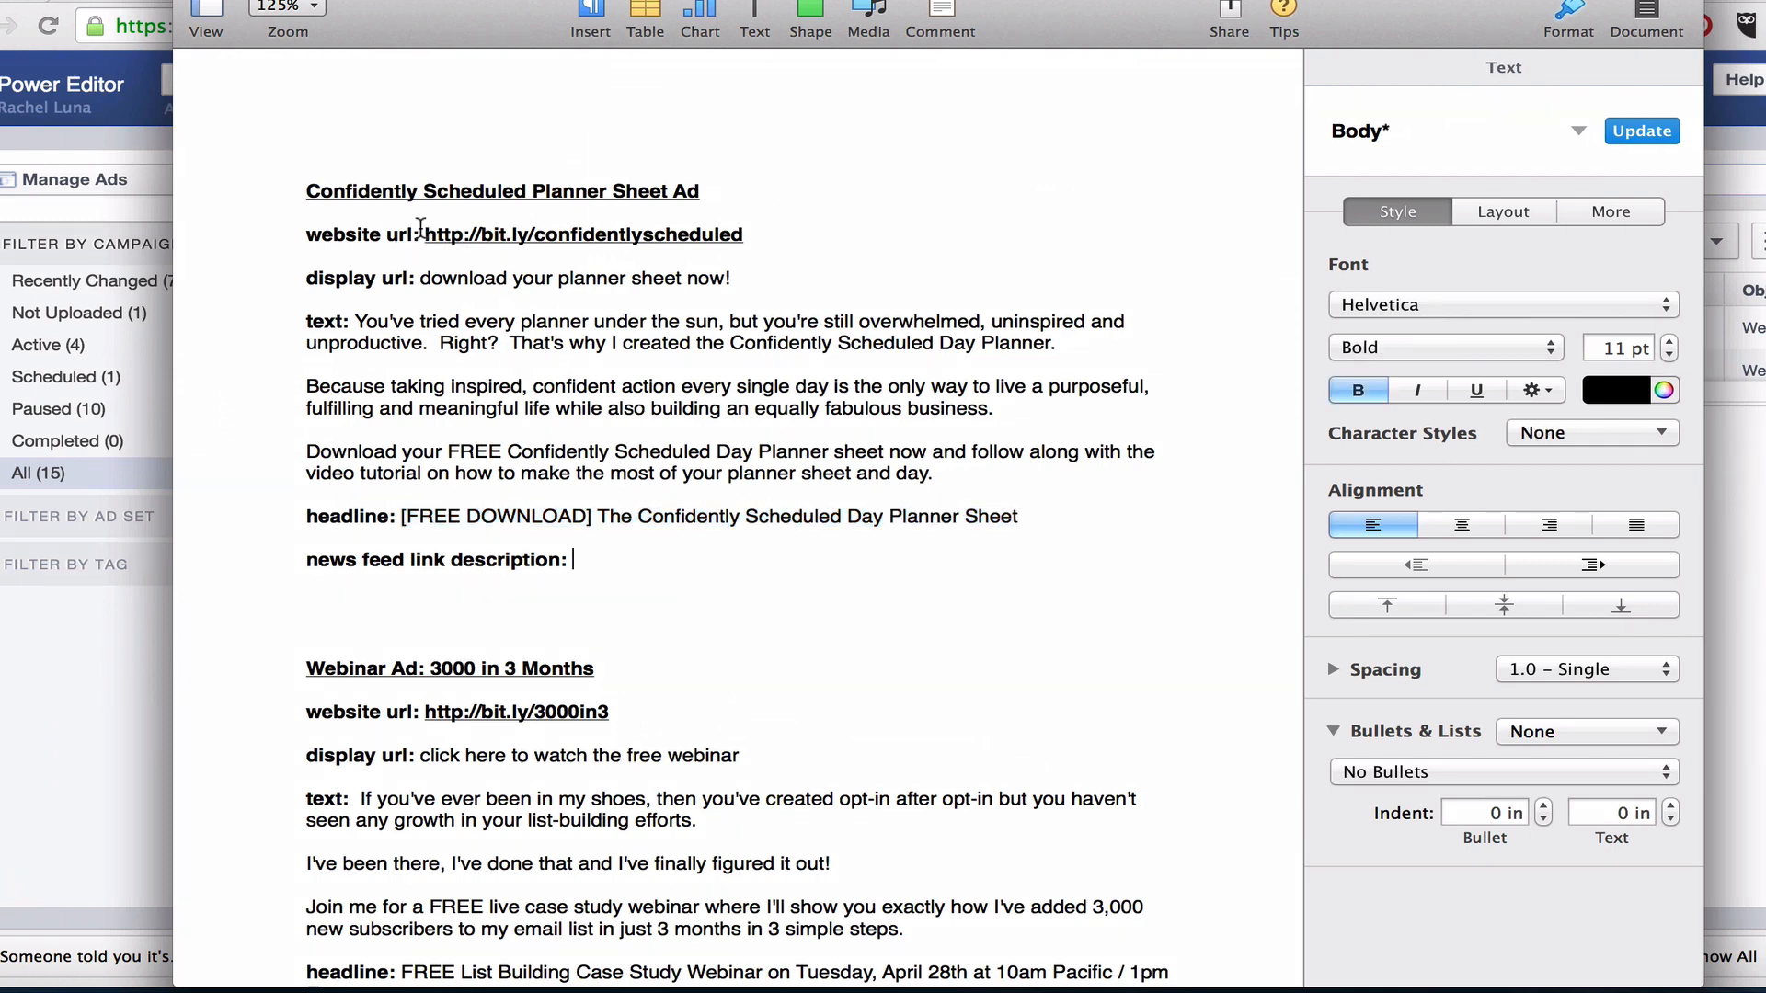
pyautogui.moveTo(421, 232); pyautogui.dragTo(756, 237)
pyautogui.press('super+c')
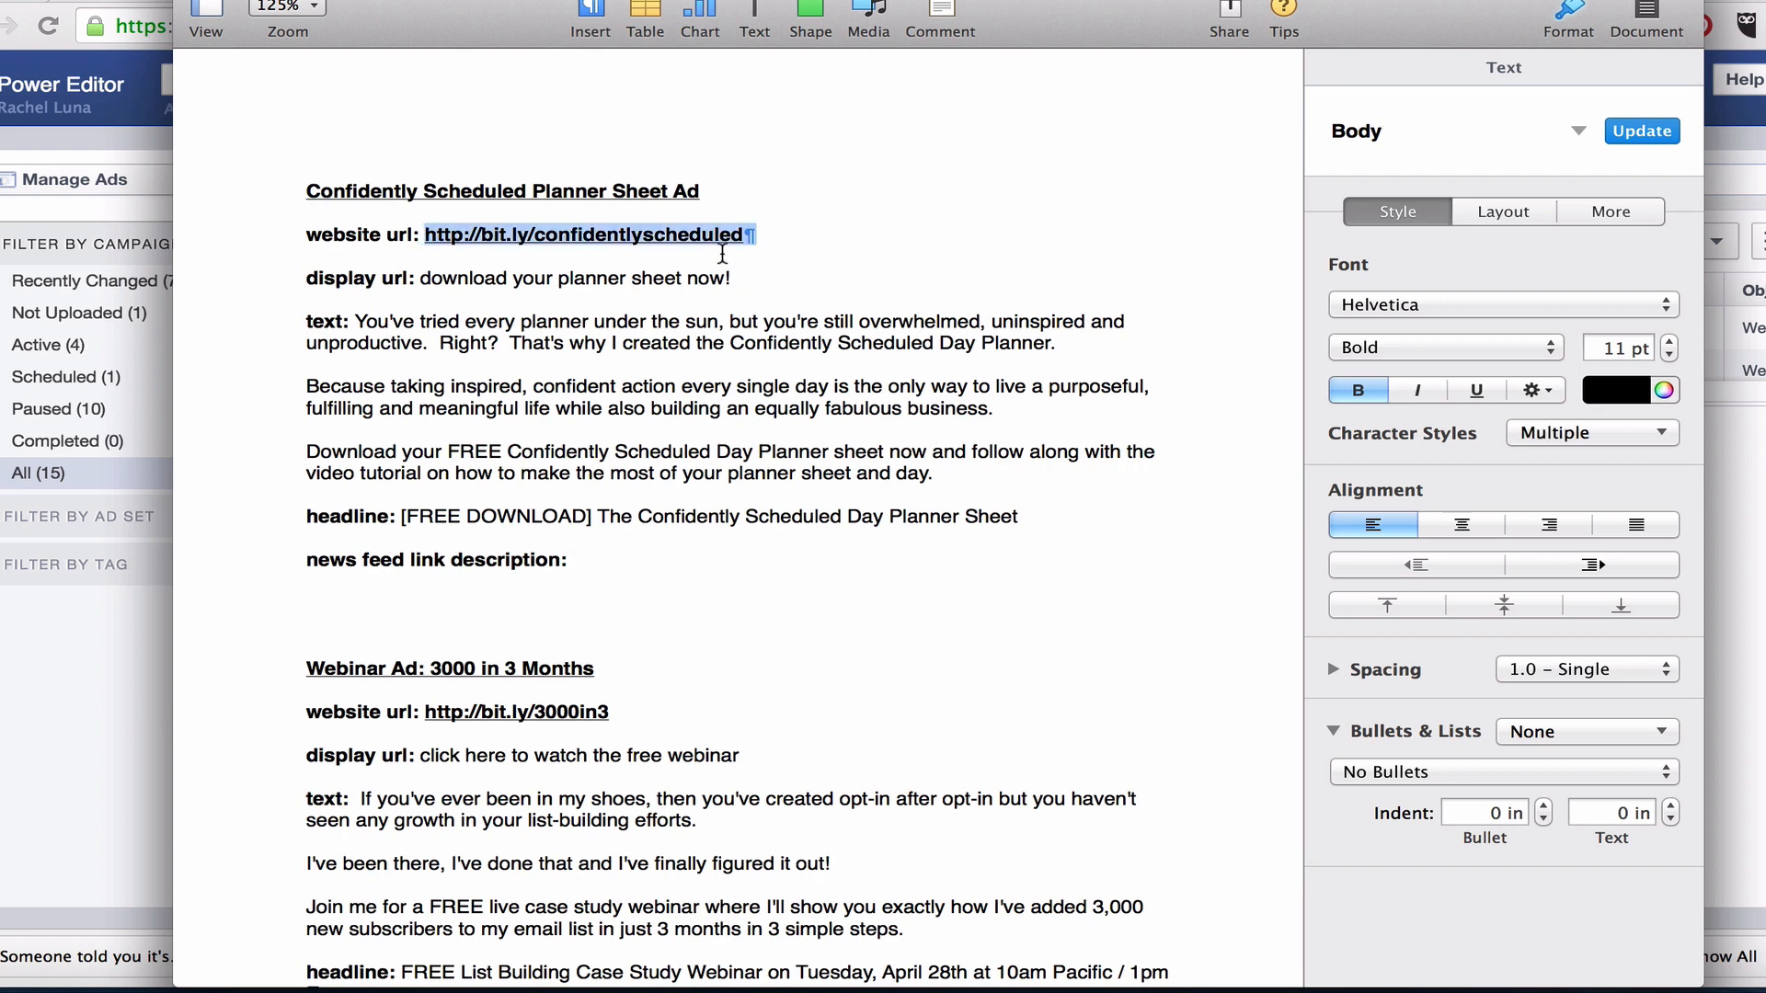
pyautogui.click(115, 736)
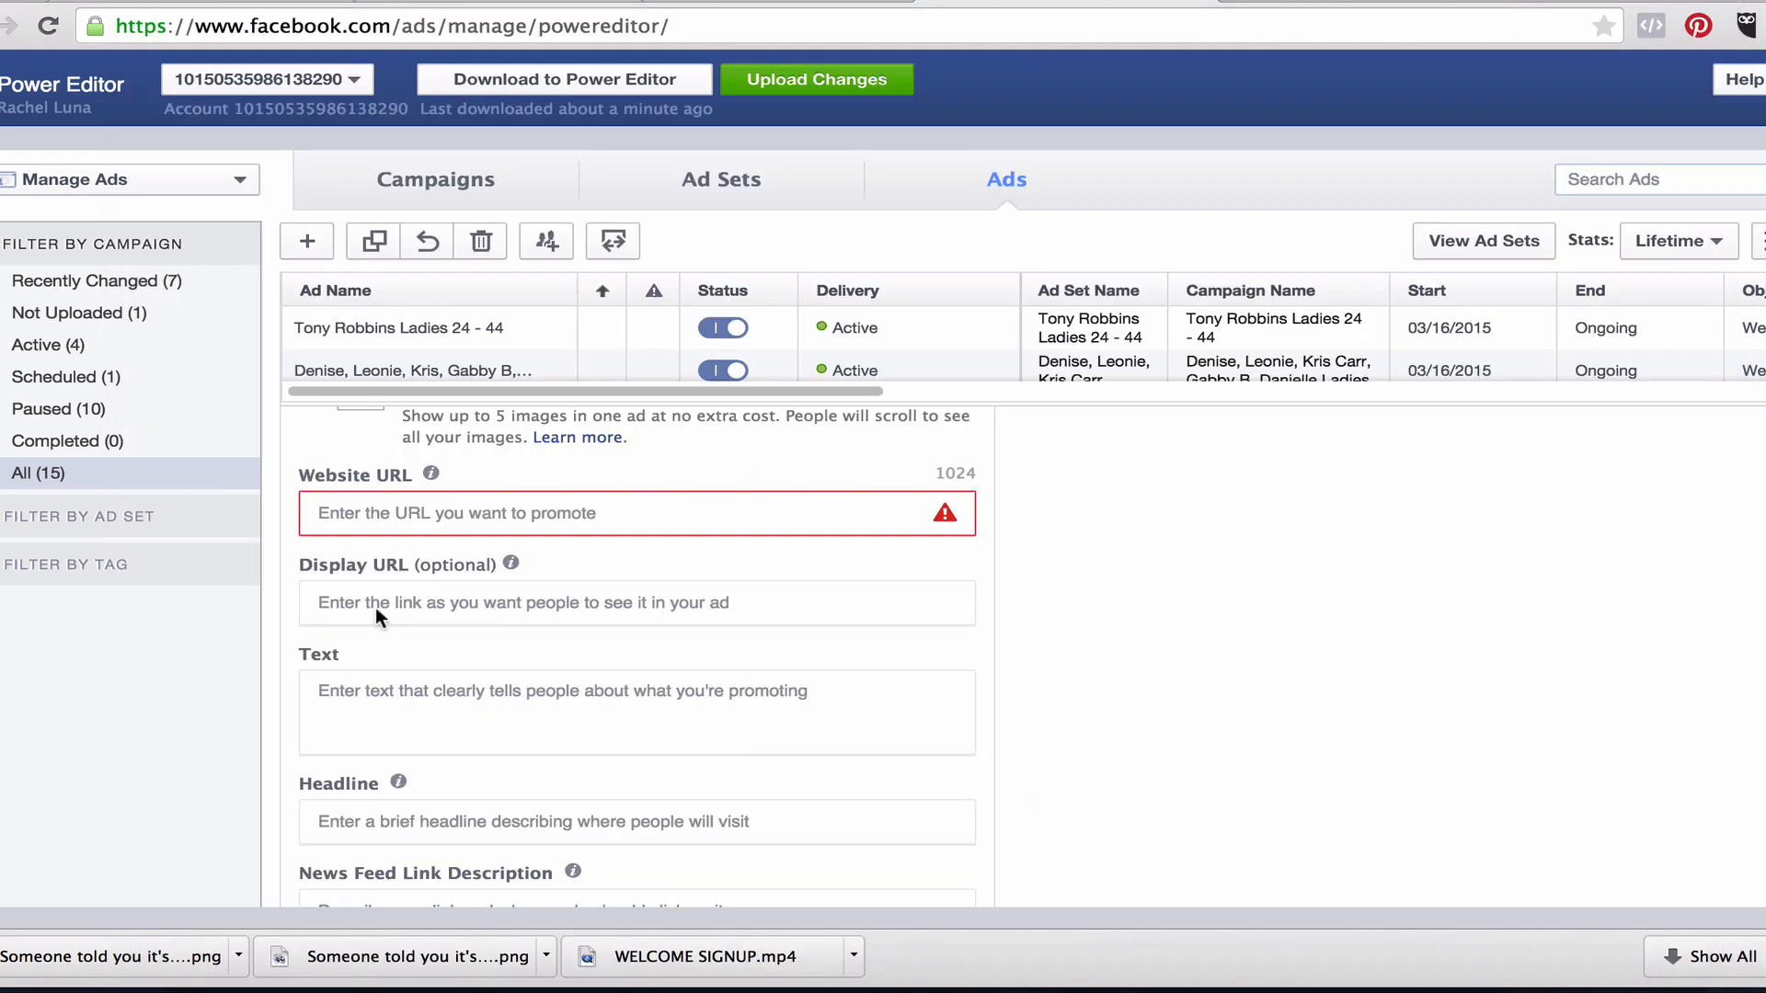
pyautogui.click(402, 508)
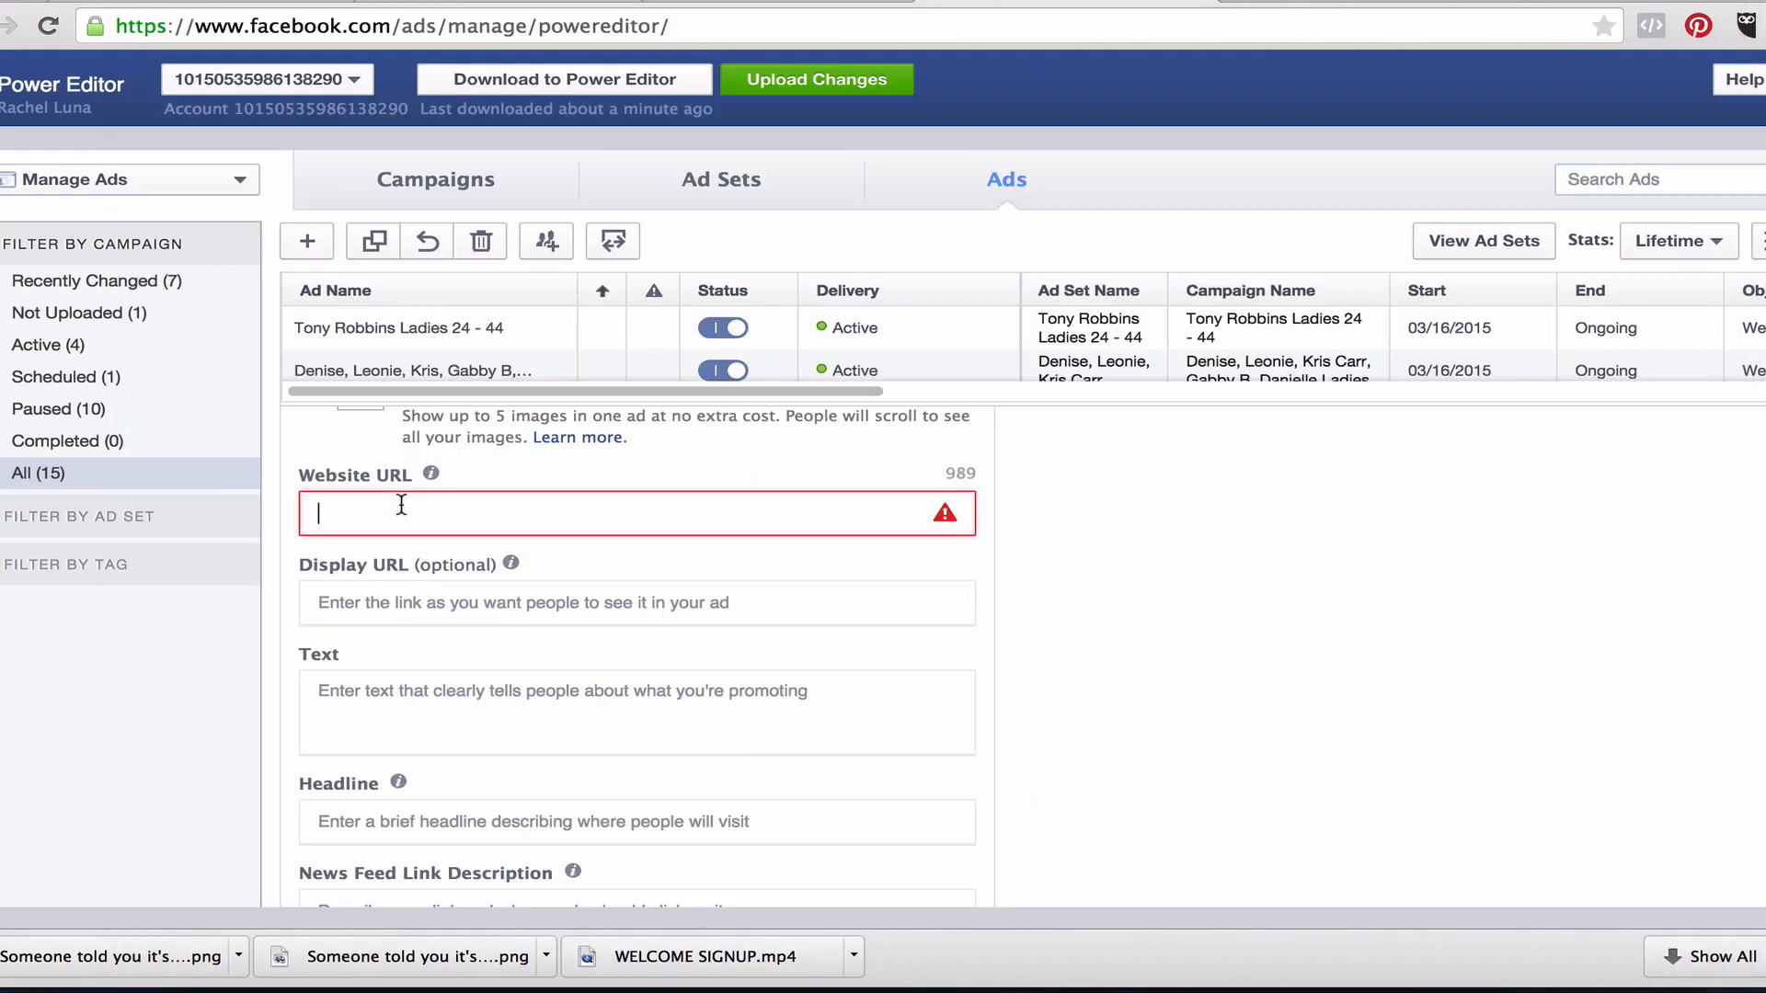
pyautogui.press('super+v')
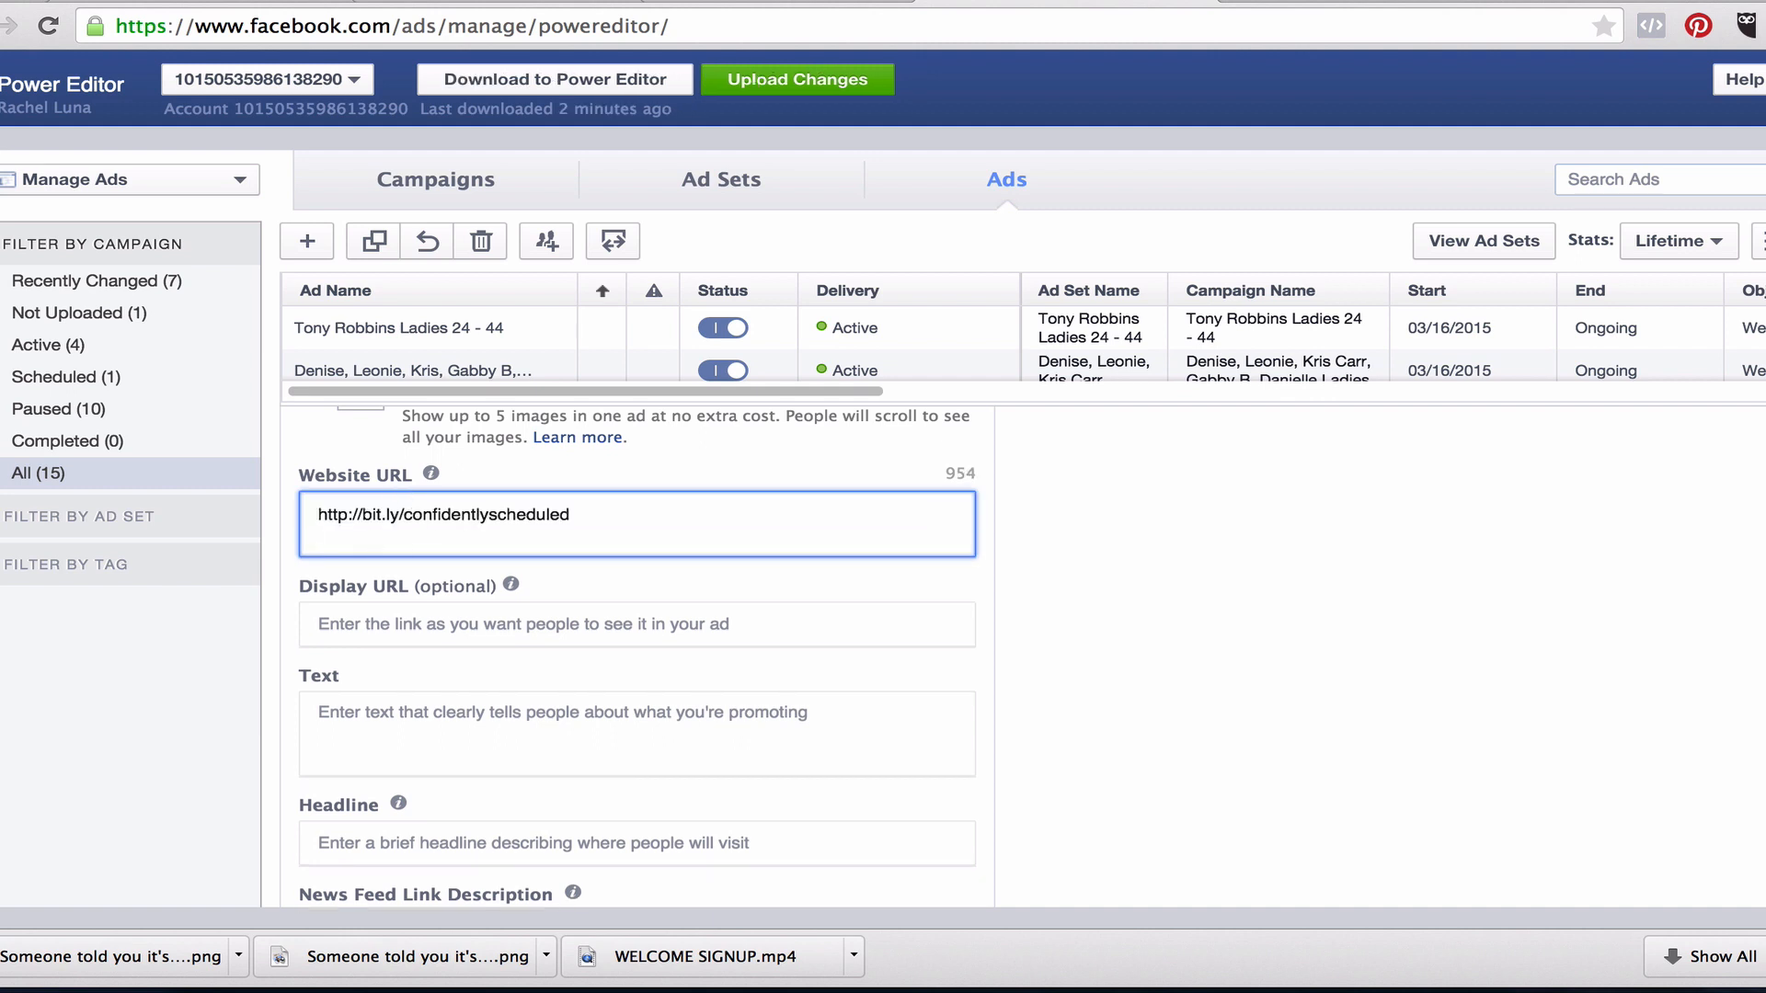
pyautogui.press('super+v')
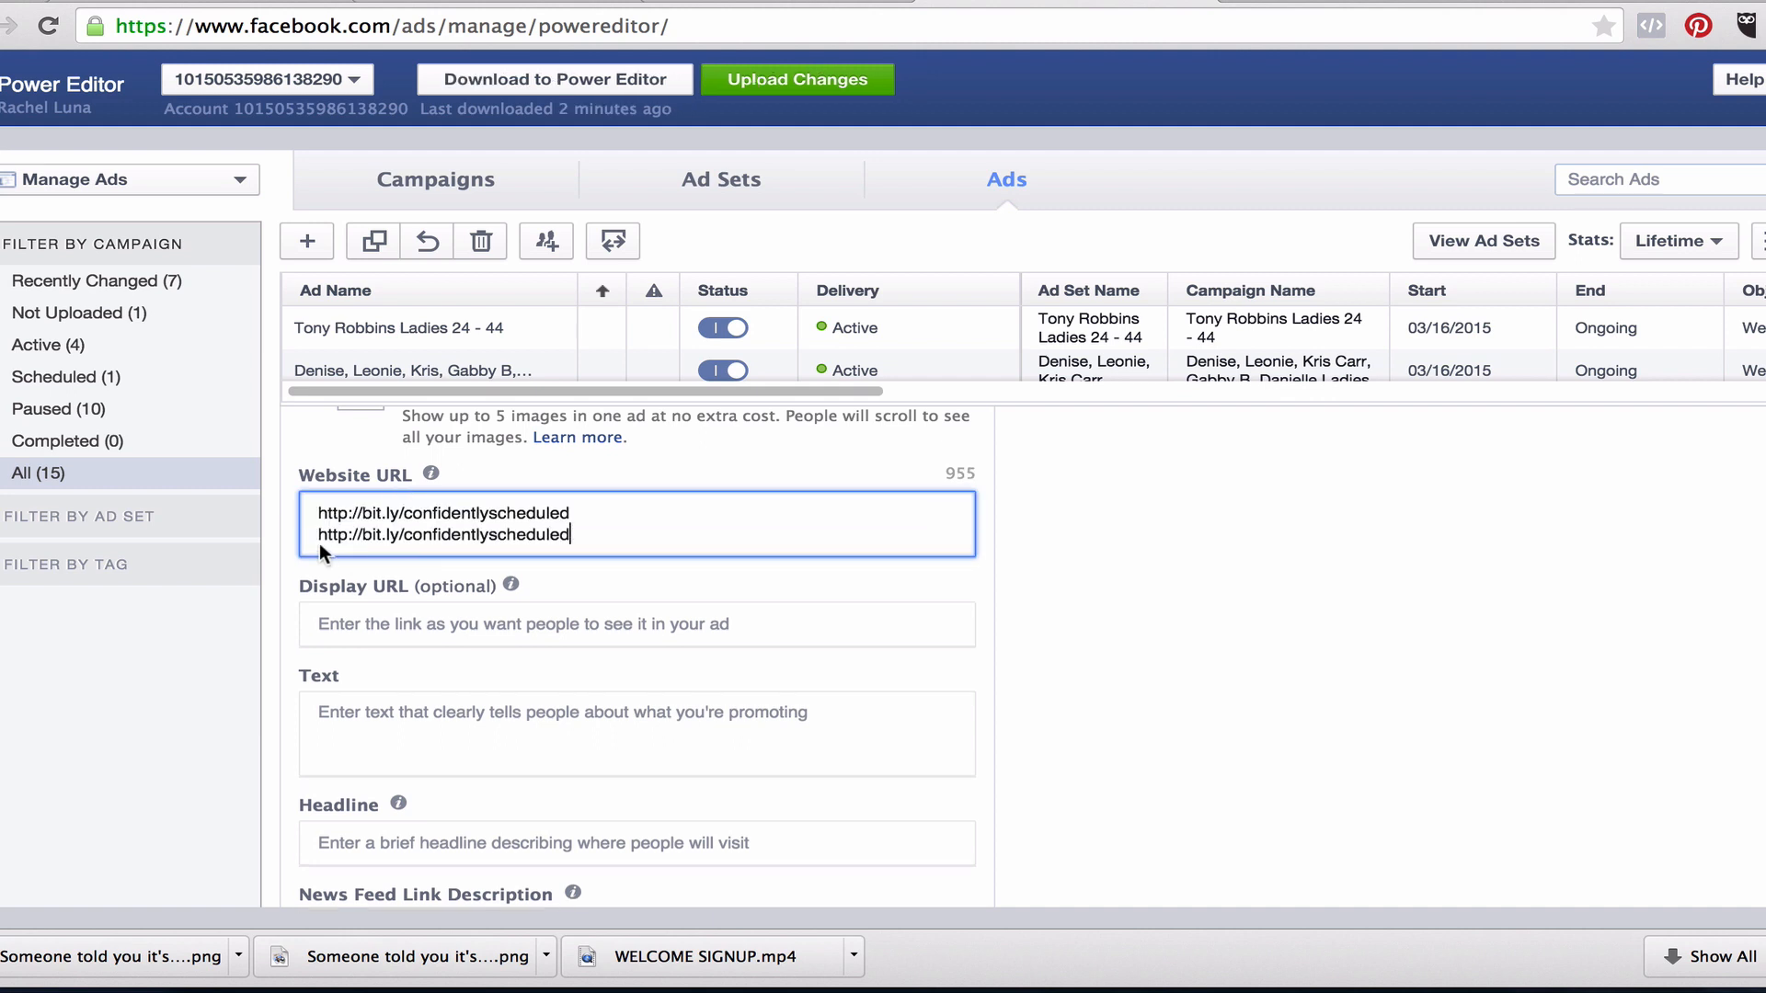
pyautogui.moveTo(320, 535); pyautogui.dragTo(601, 550)
pyautogui.press('super+c')
pyautogui.press('BackSpace')
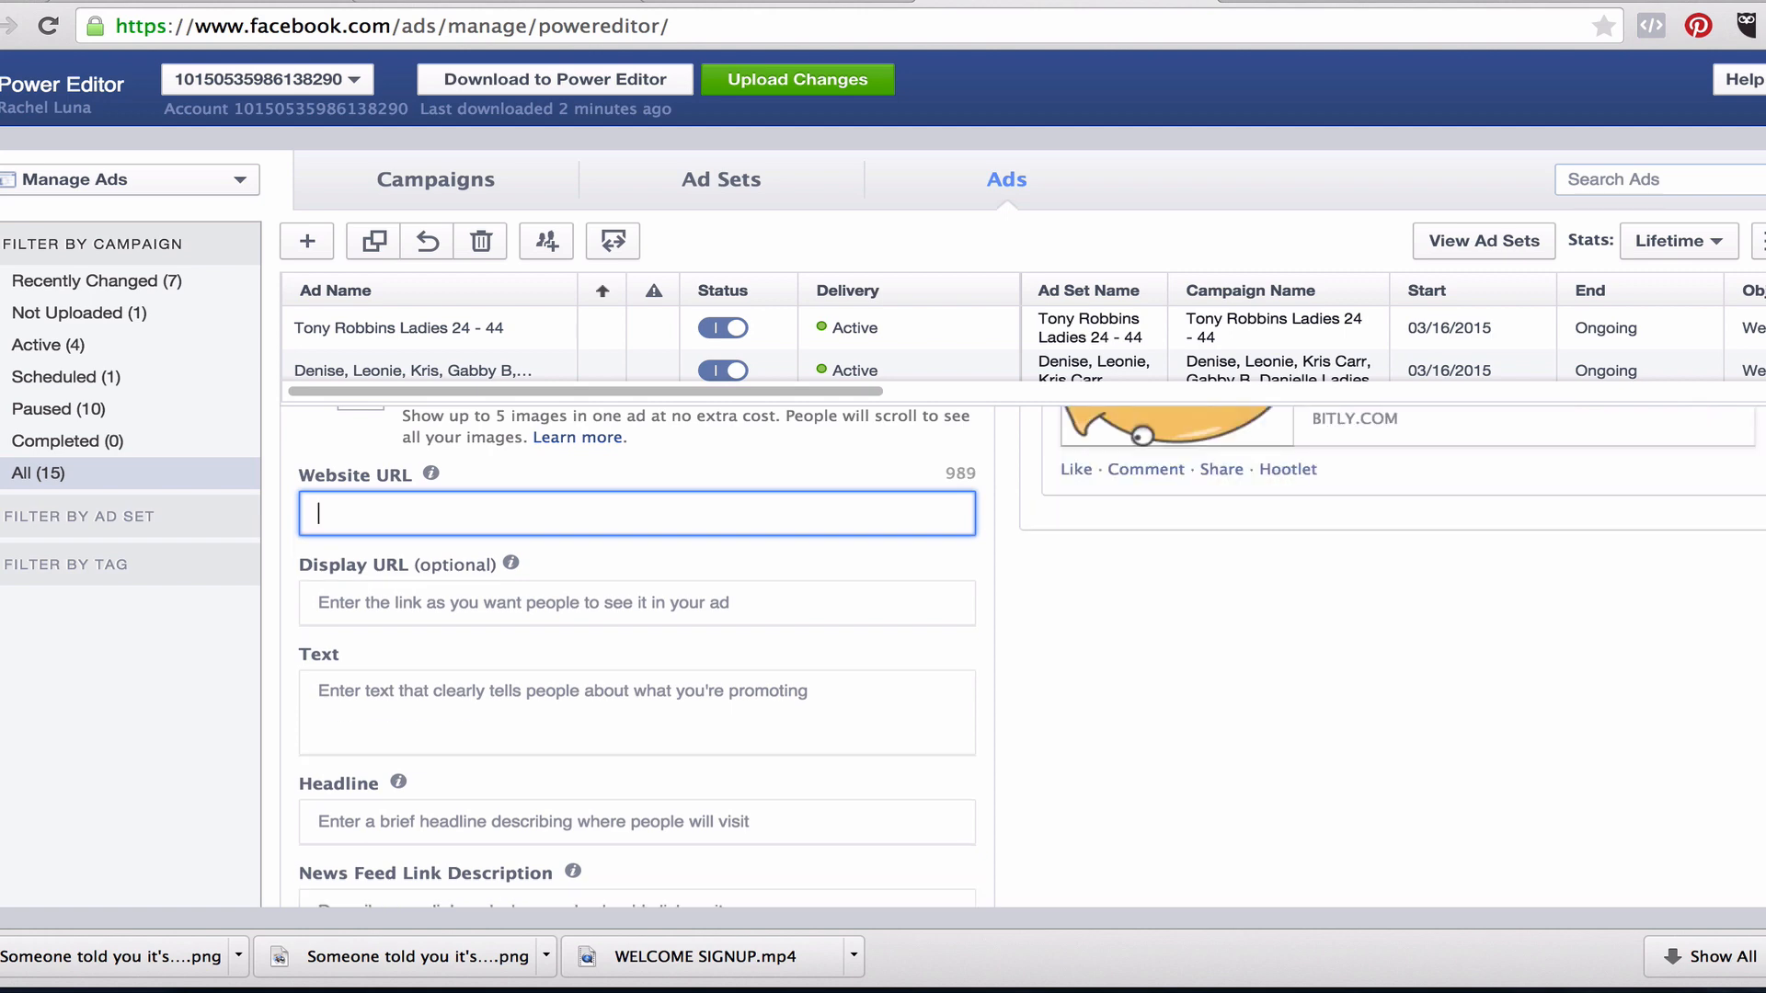
pyautogui.scroll(3, 996, 640)
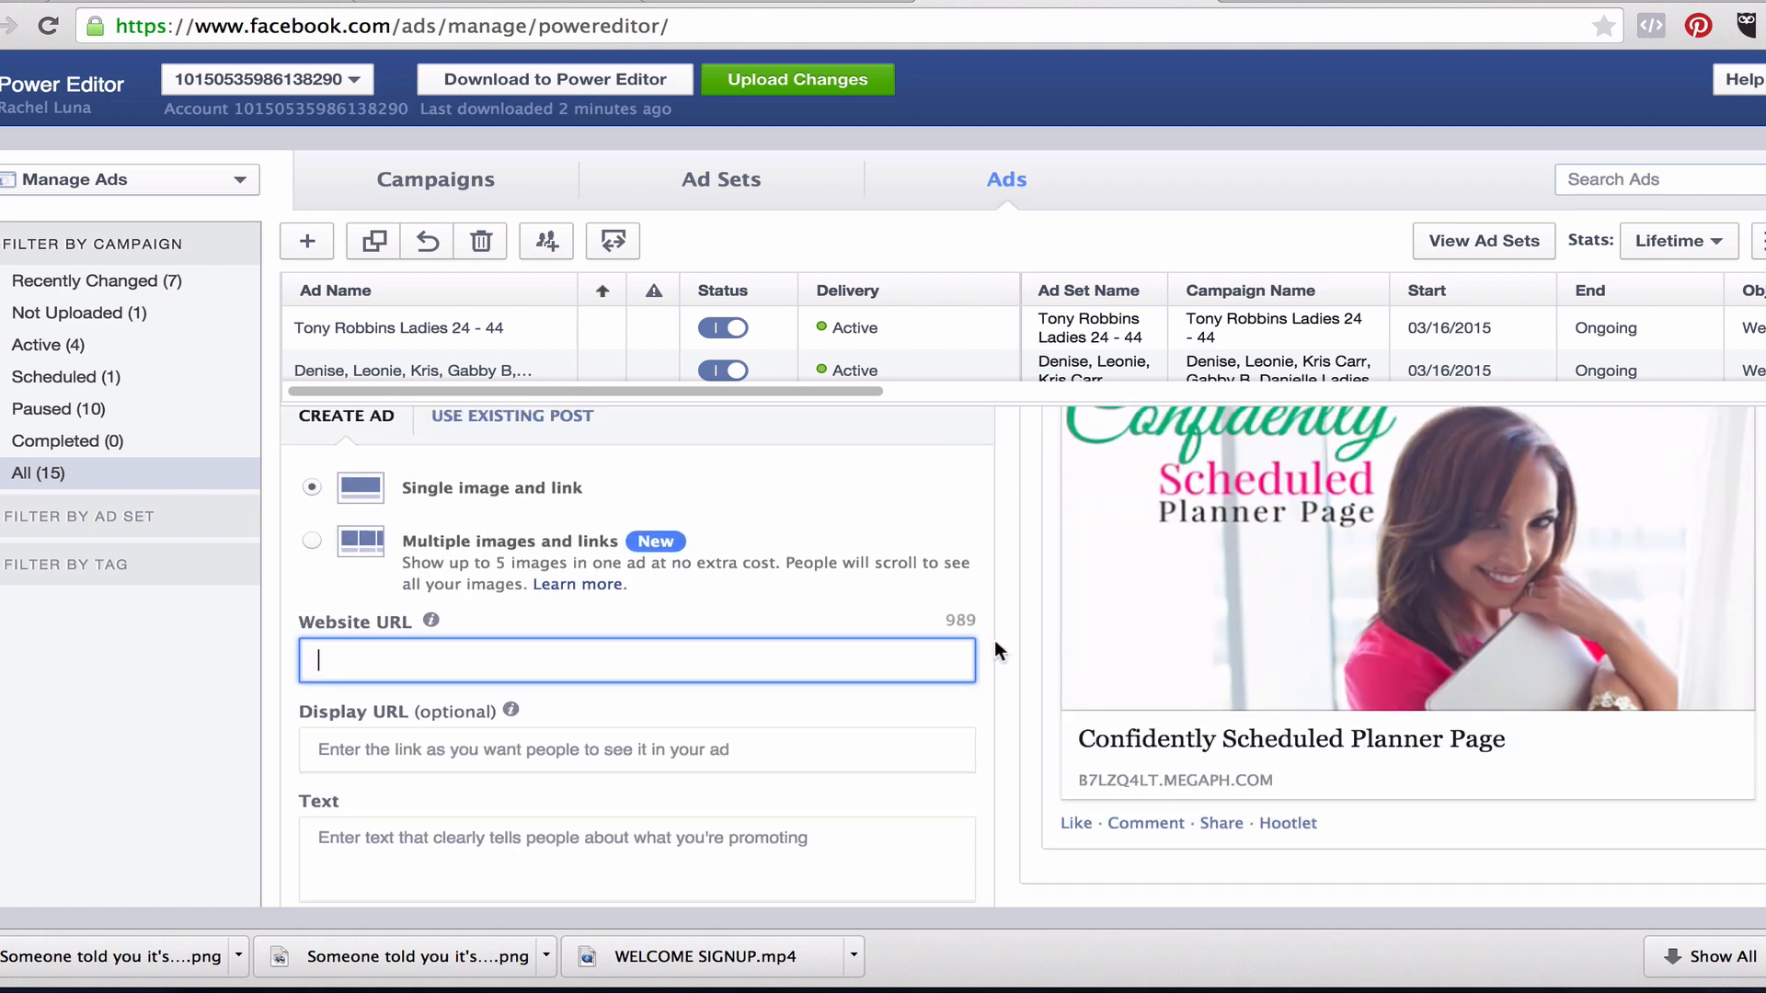
pyautogui.scroll(3, 995, 641)
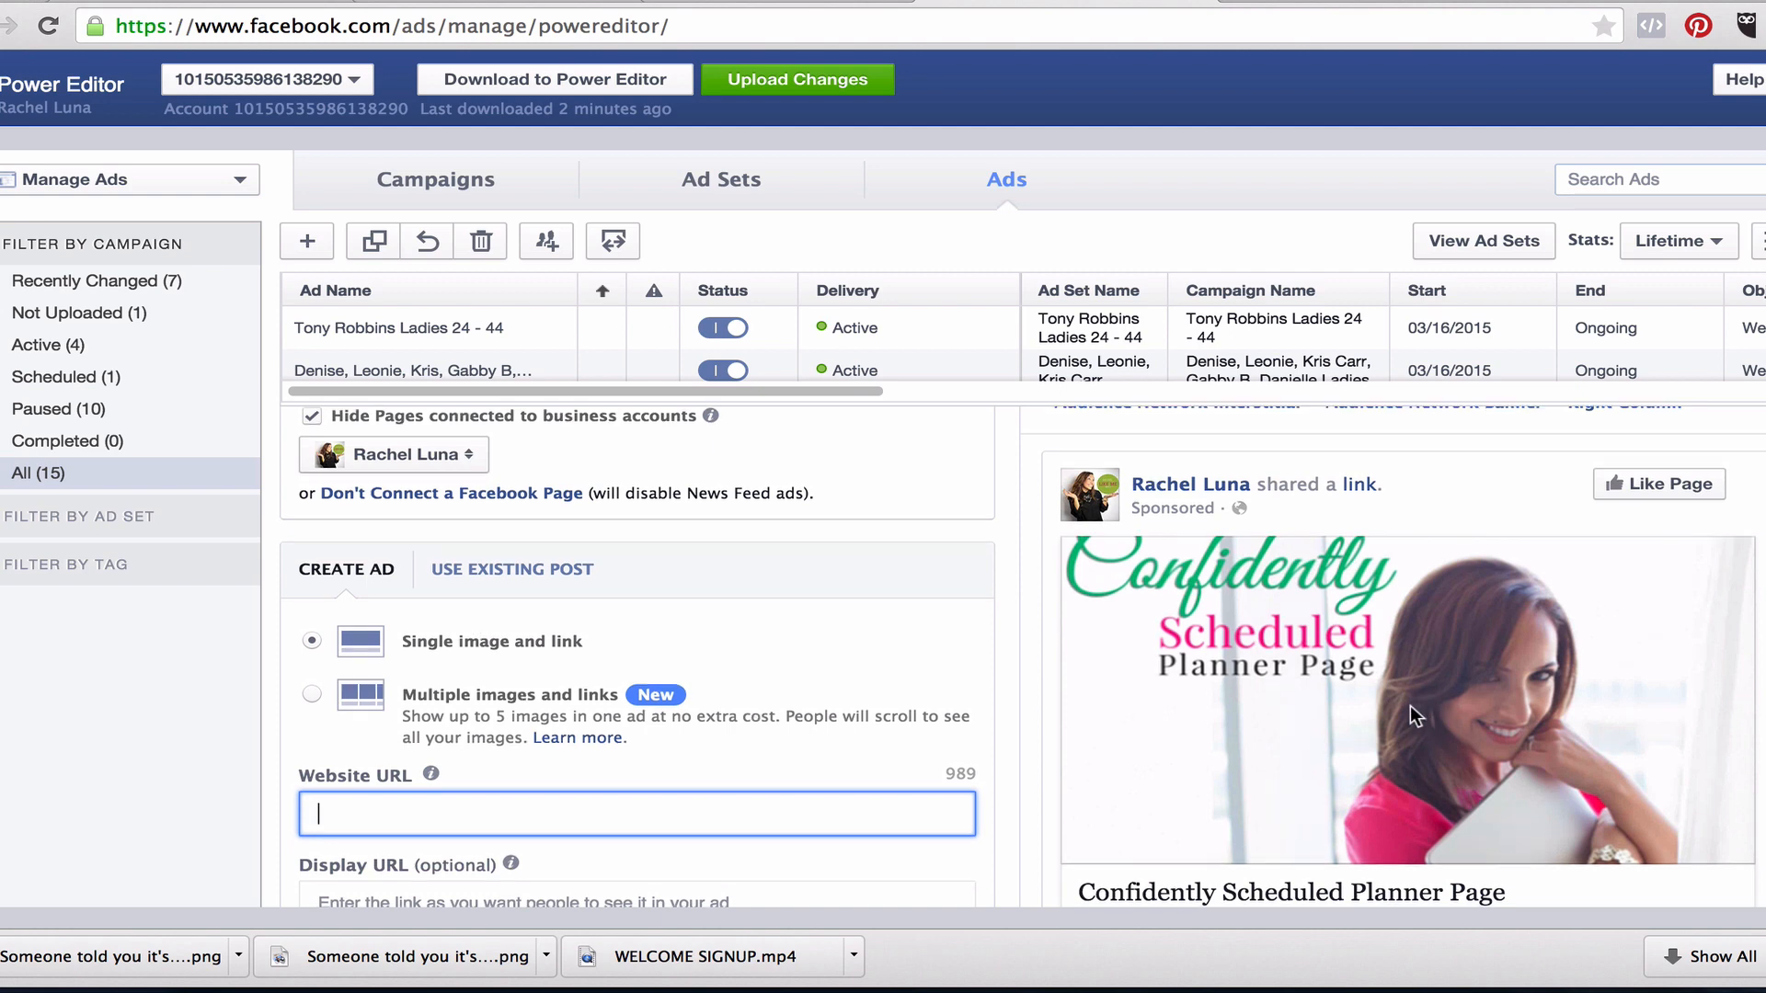
pyautogui.scroll(-4, 1411, 705)
pyautogui.click(694, 615)
pyautogui.press('super+v')
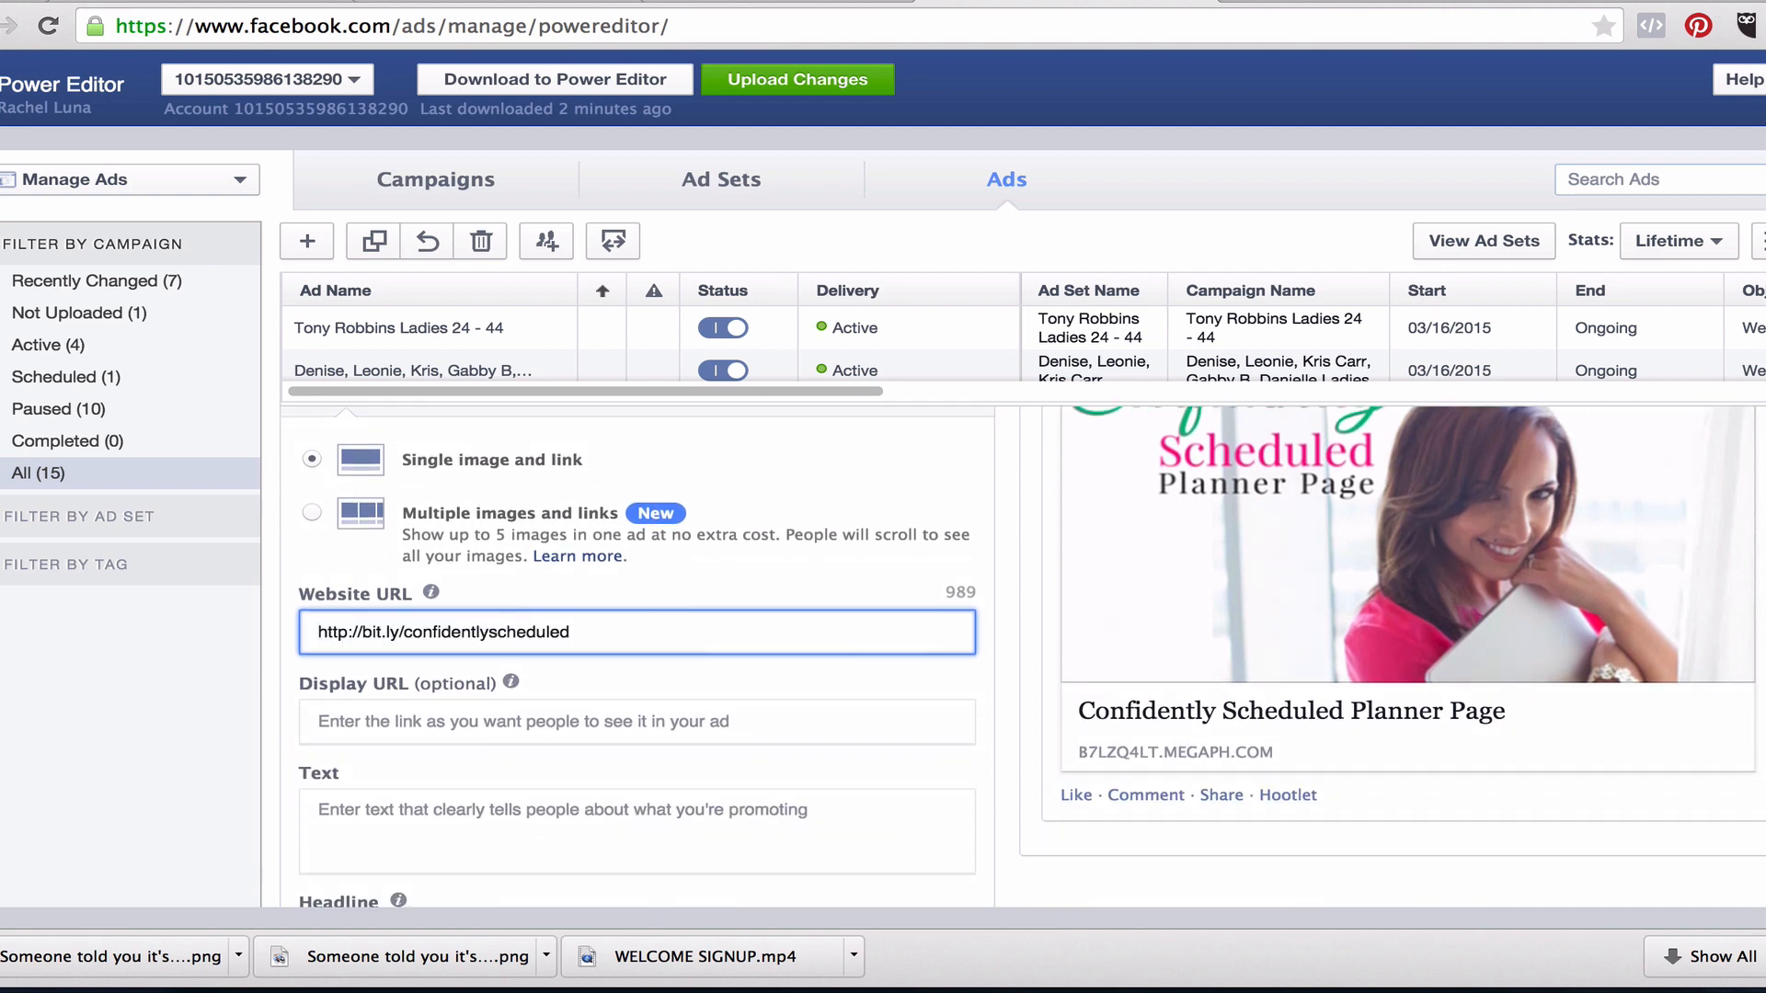
# Copy the display URL text "download your planner sheet now!" from the Pages document into the ad's Display URL.
pyautogui.click(468, 719)
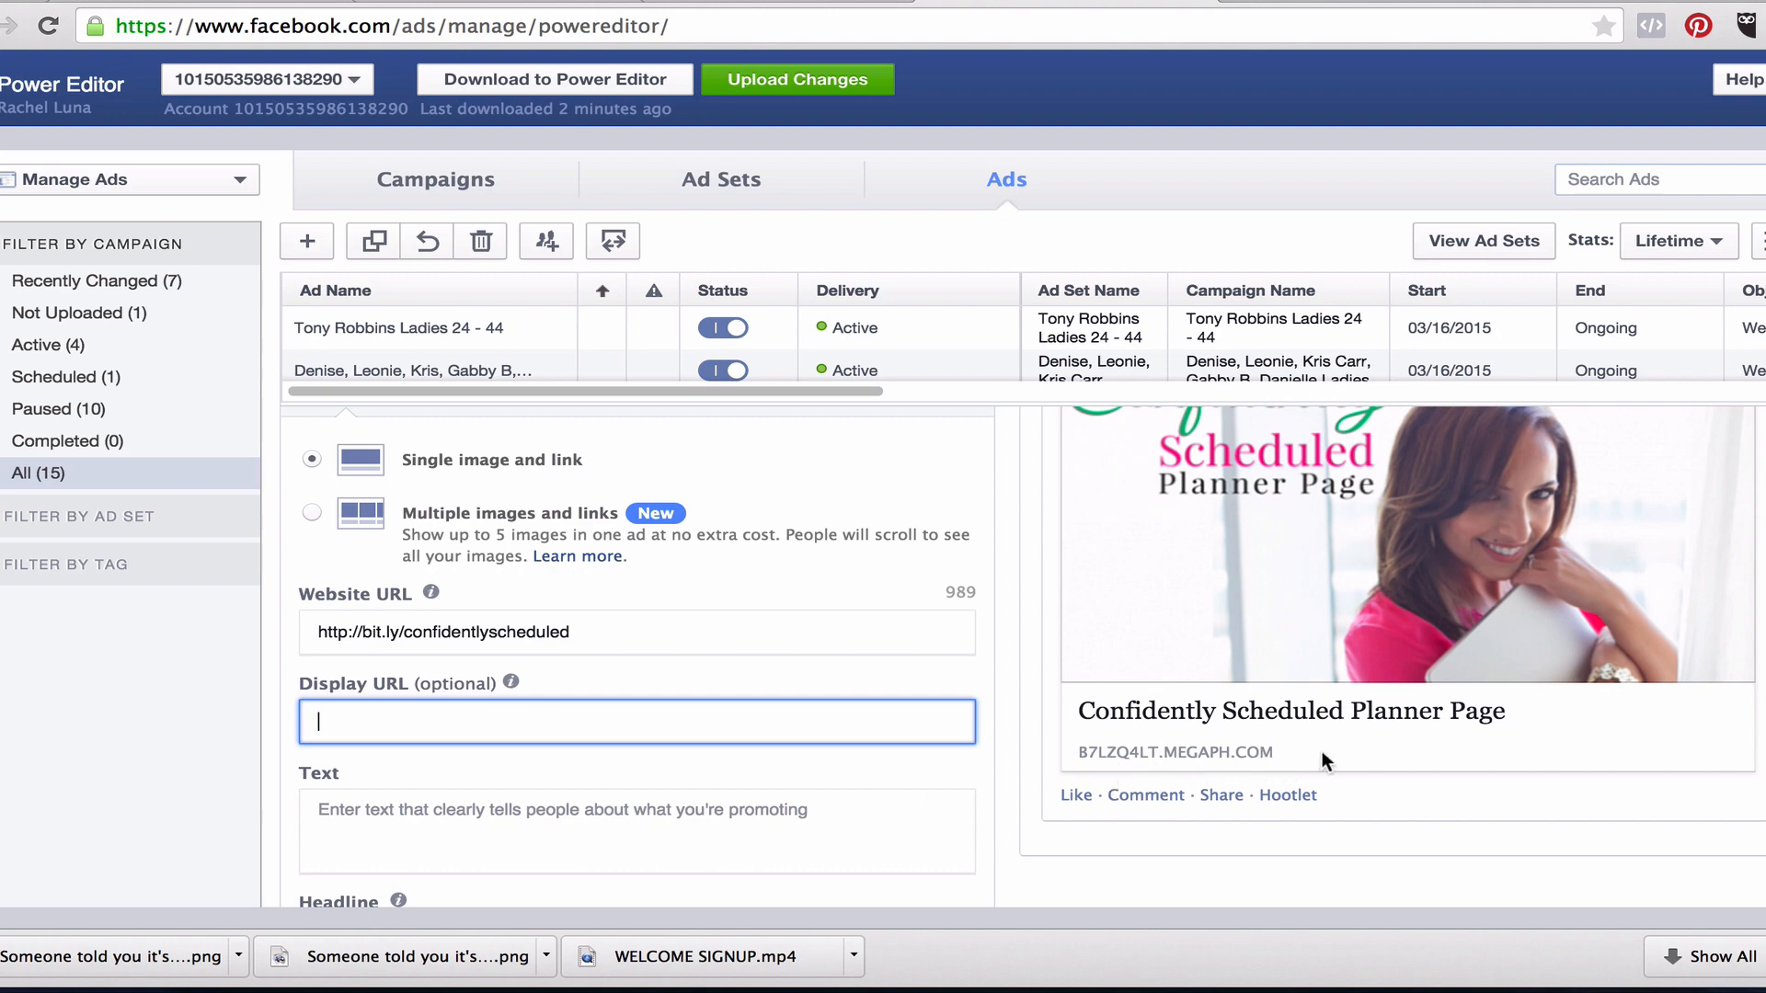
pyautogui.hotkey('ctrl', 'Up')
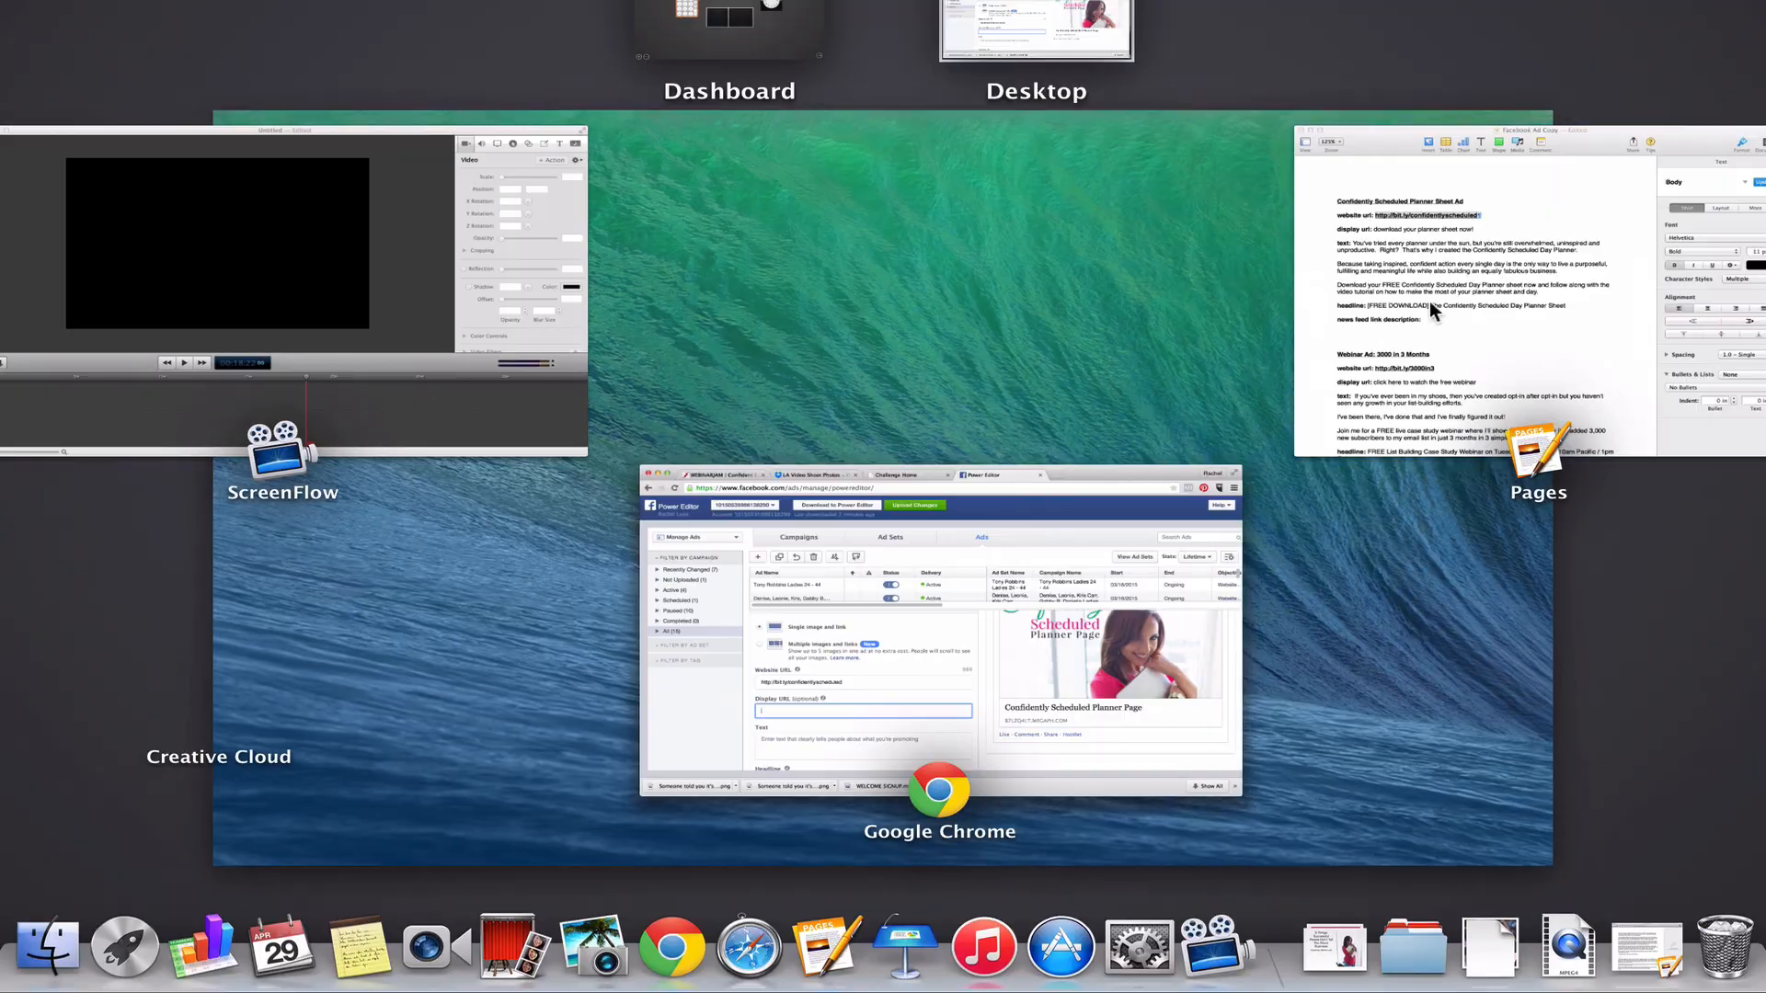
pyautogui.click(1430, 301)
pyautogui.moveTo(420, 278); pyautogui.dragTo(735, 278)
pyautogui.press('super+c')
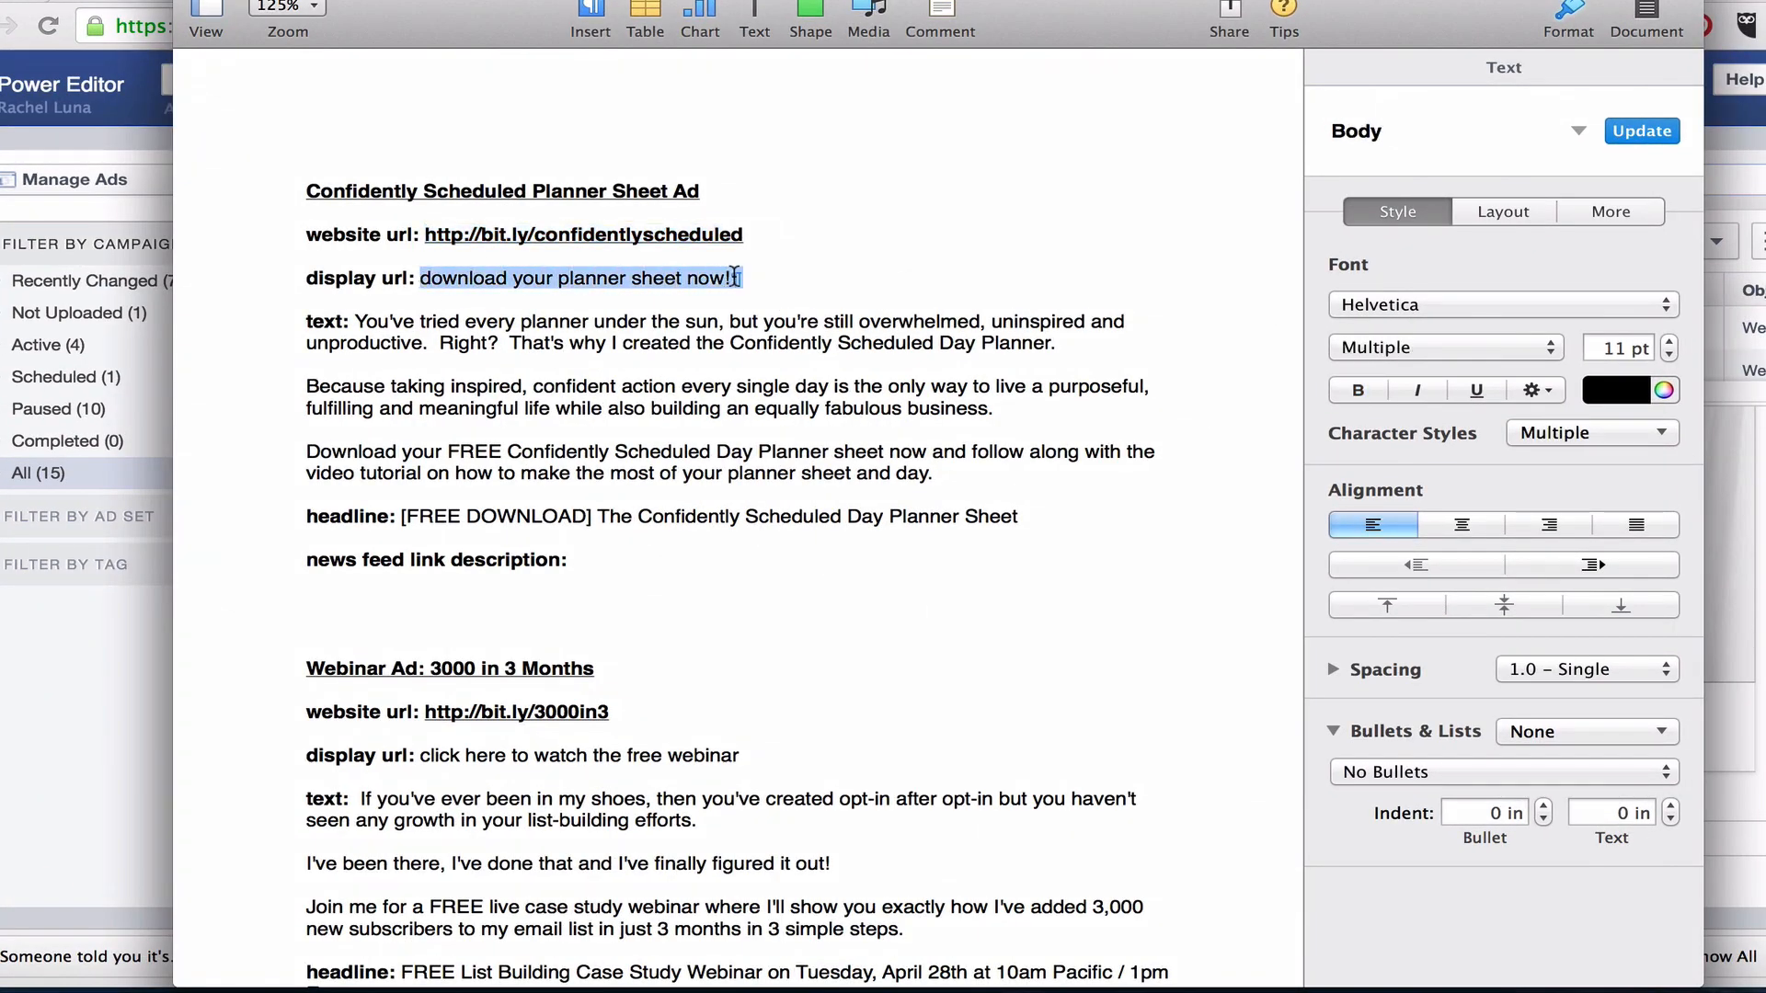
pyautogui.click(88, 675)
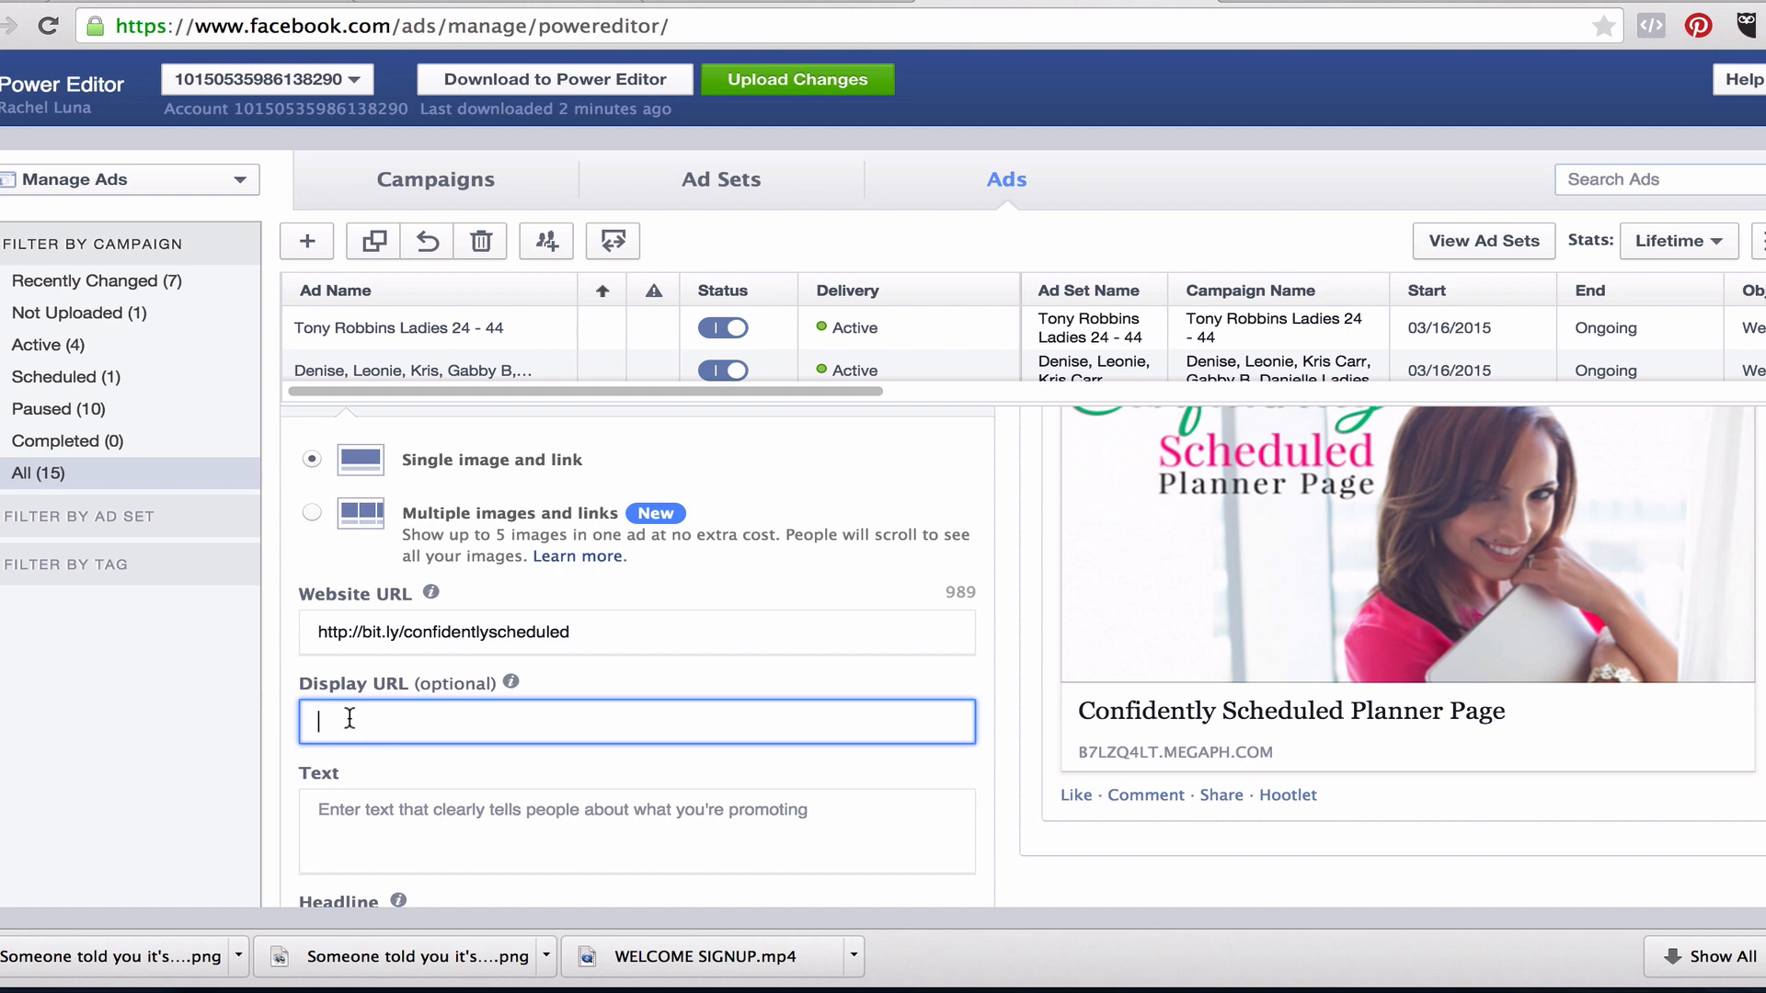
pyautogui.press('super+v')
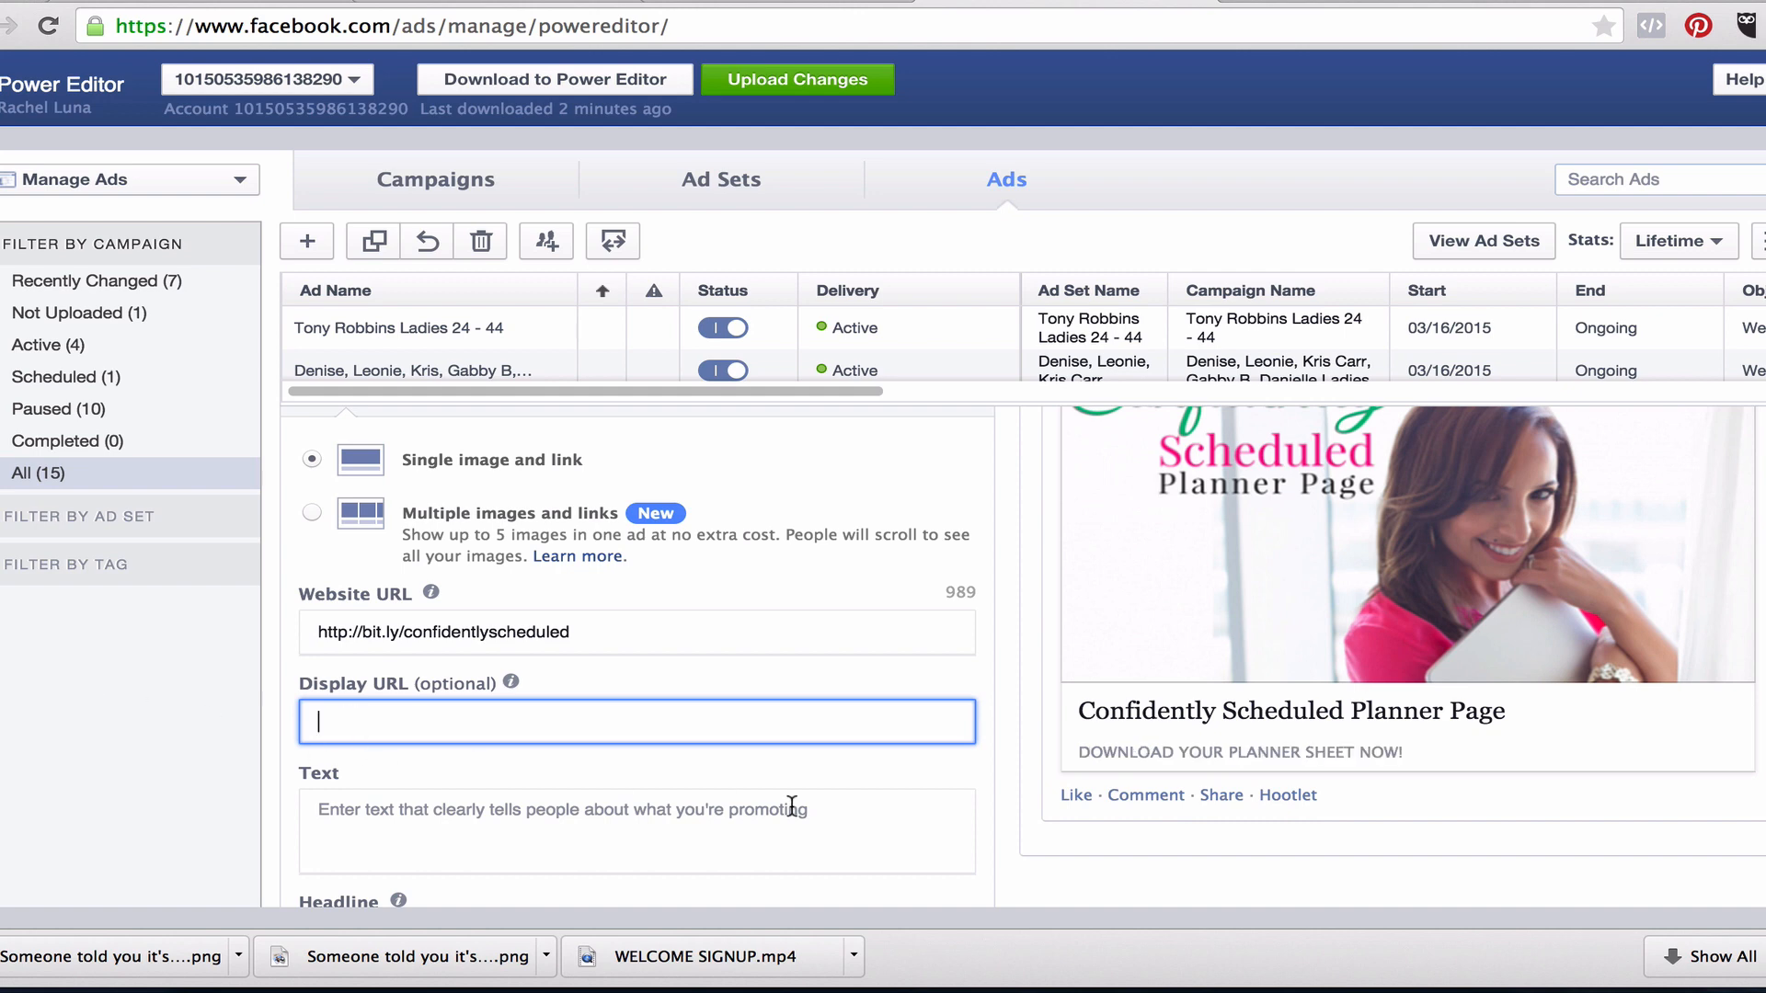
pyautogui.press('Up')
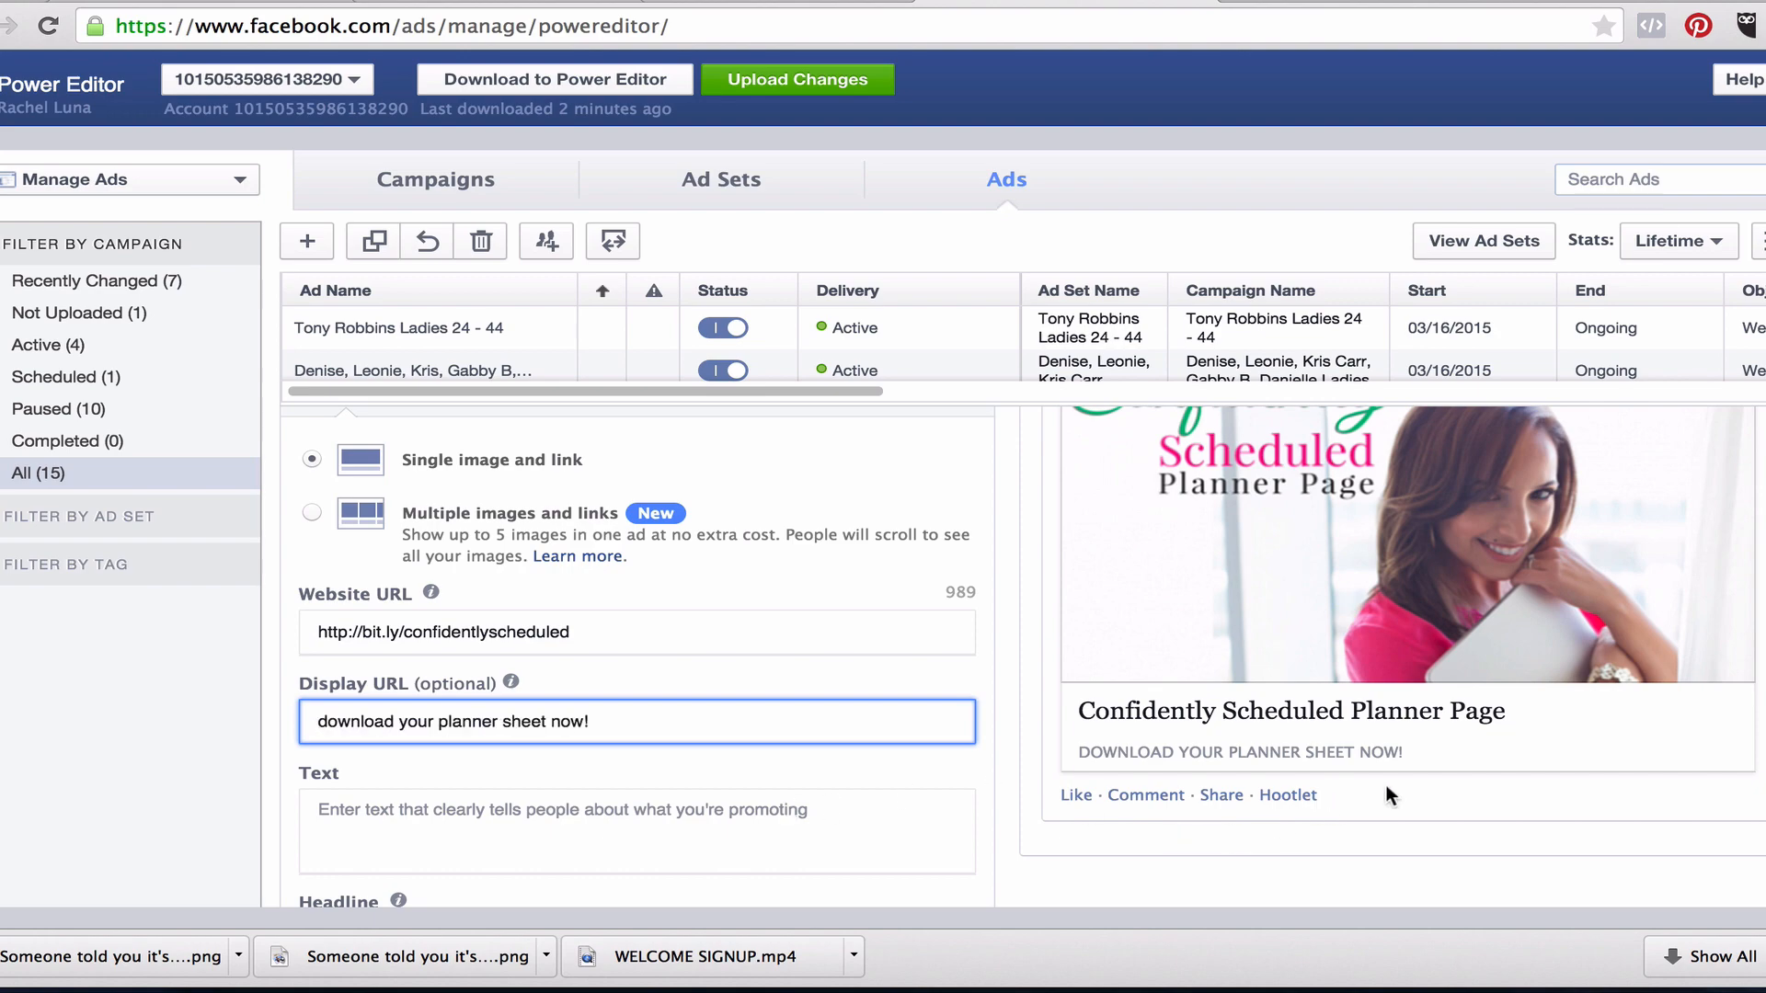
# Copy the three-paragraph planner ad text starting "You've tried every planner under the sun" from Pages into the ad's Text and check the preview.
pyautogui.scroll(-3, 821, 668)
pyautogui.click(811, 659)
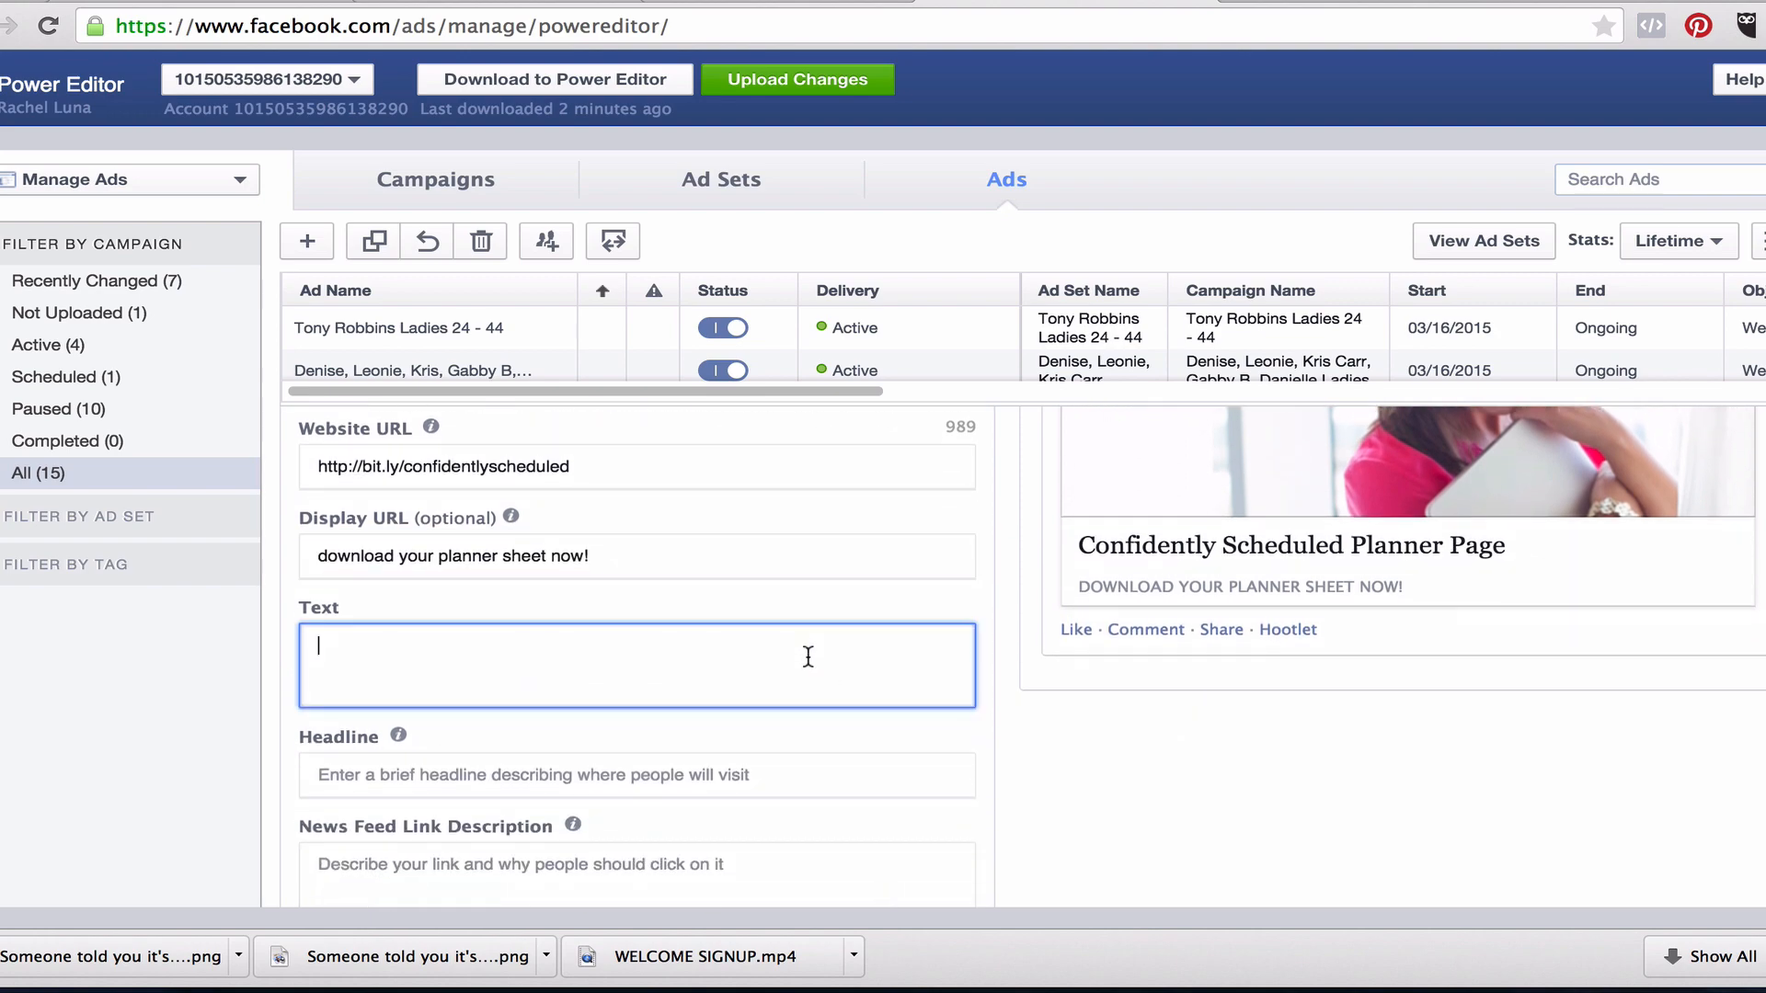
pyautogui.hotkey('ctrl', 'Up')
pyautogui.click(1394, 344)
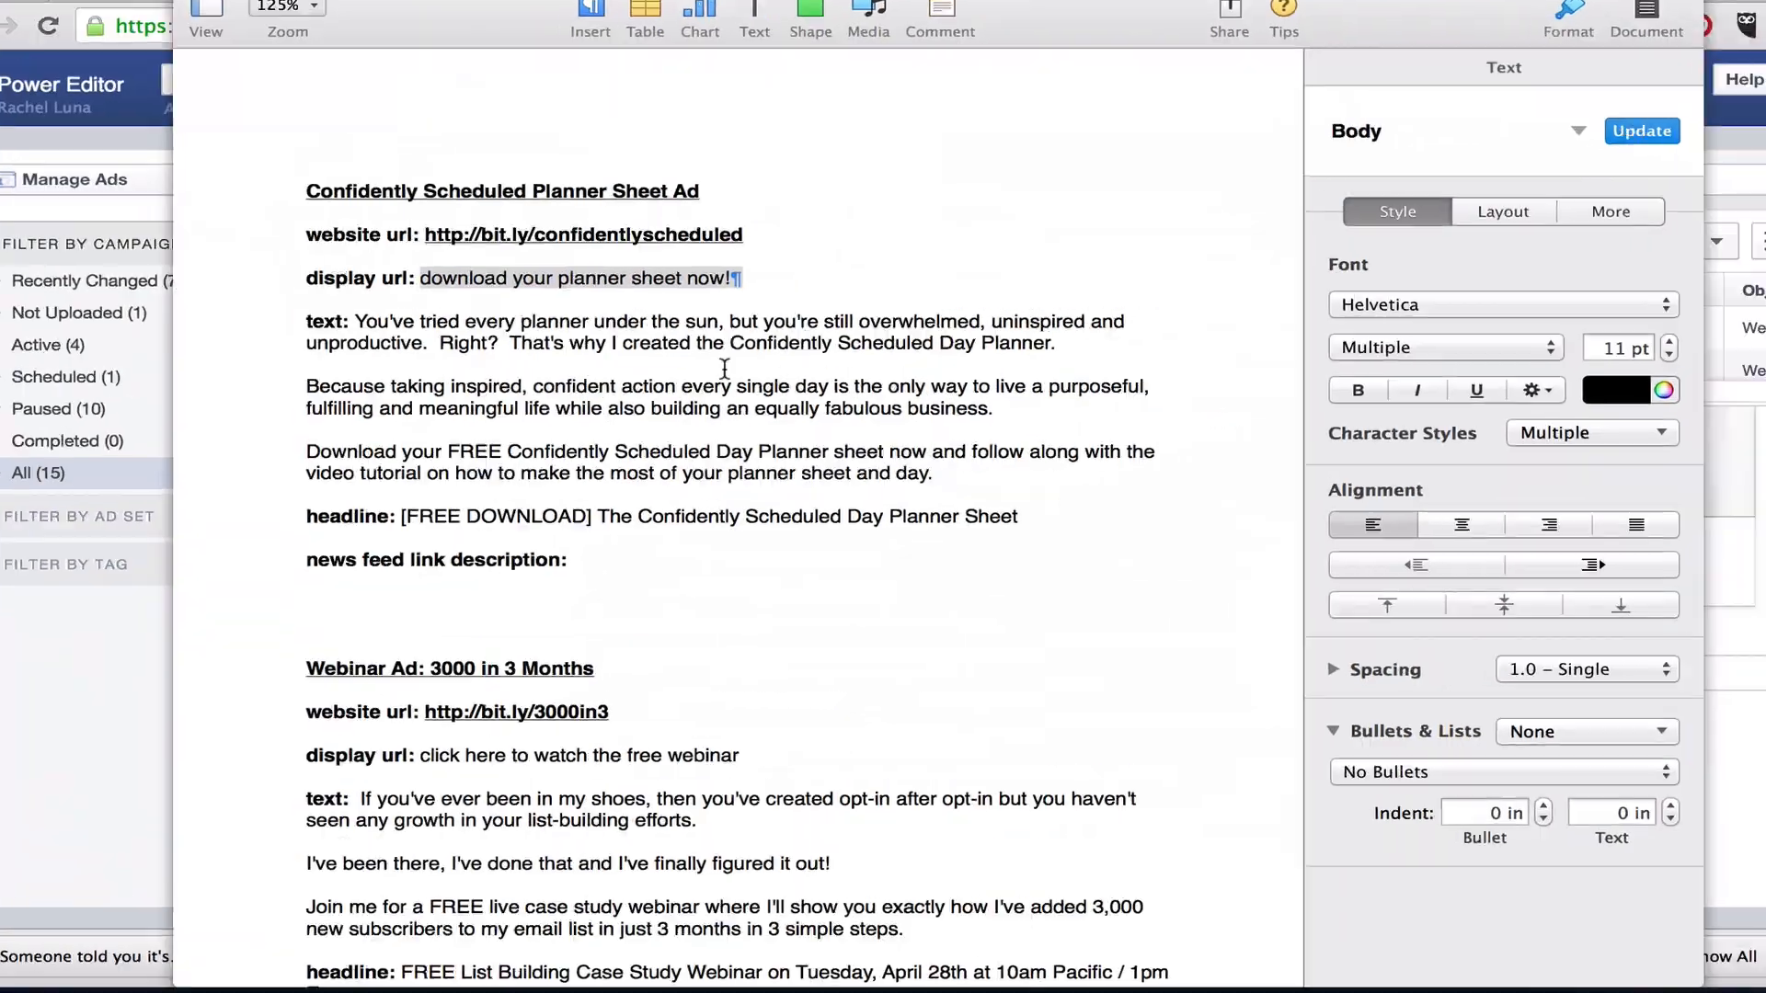
pyautogui.moveTo(355, 321); pyautogui.dragTo(936, 476)
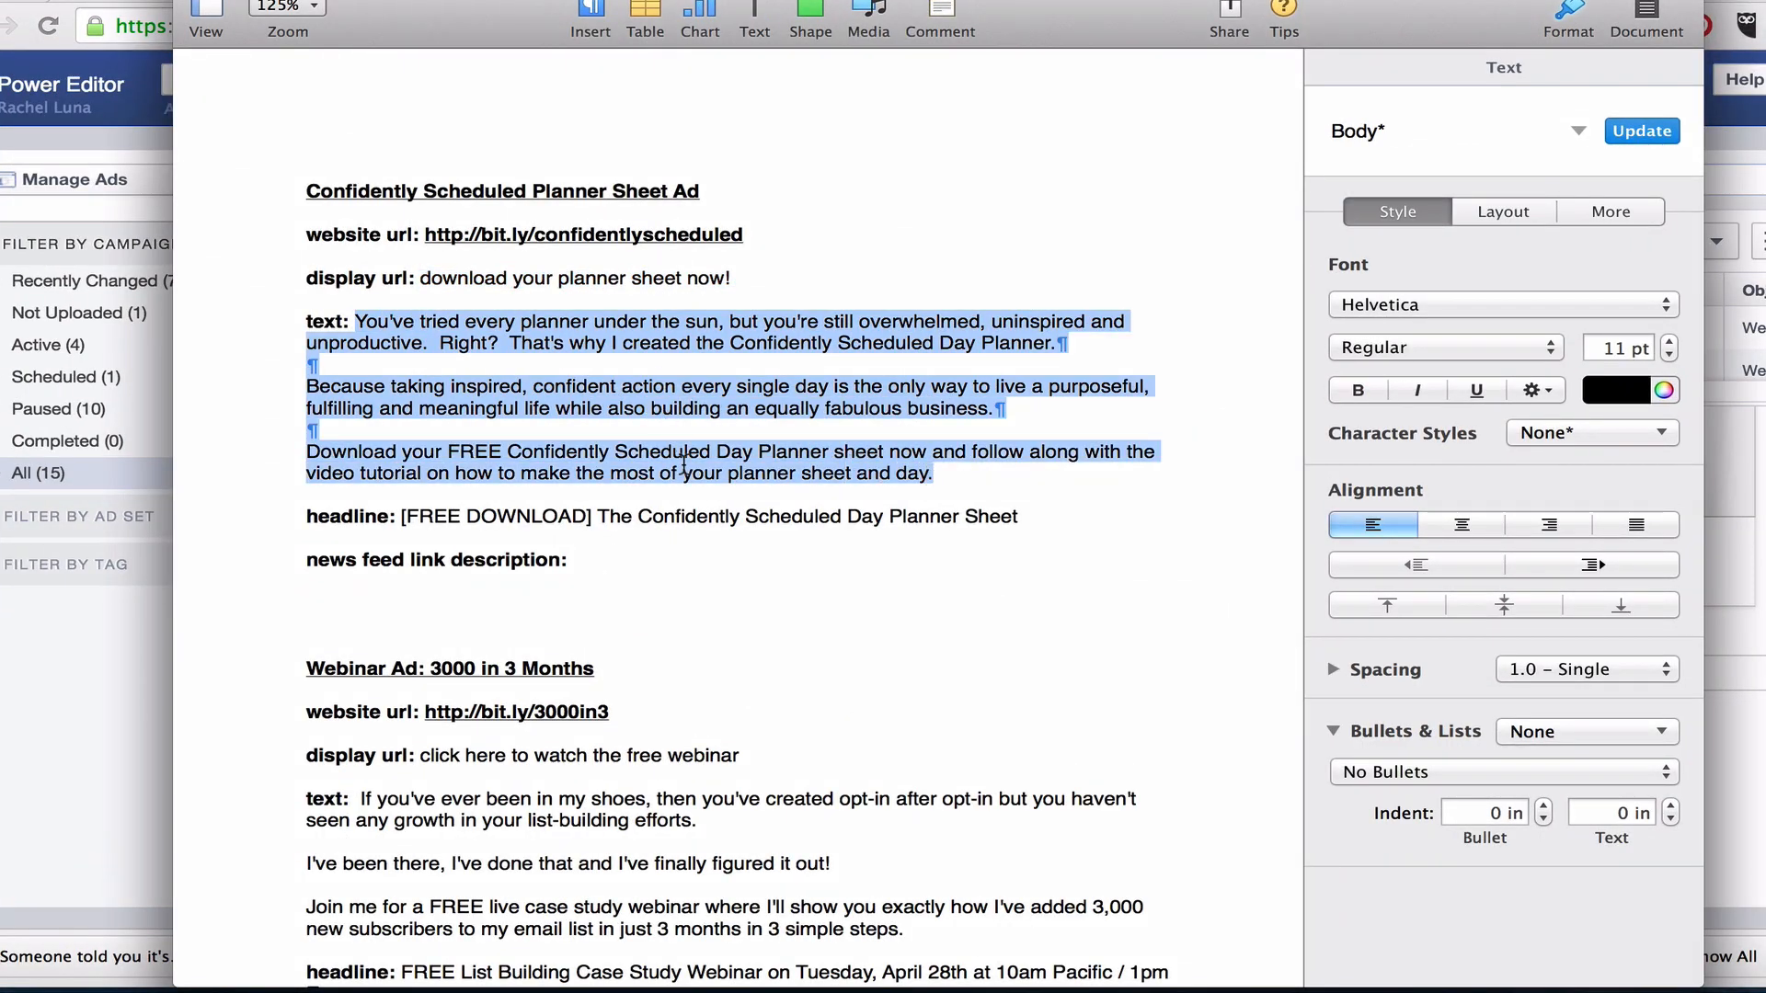
pyautogui.press('super+c')
pyautogui.click(140, 764)
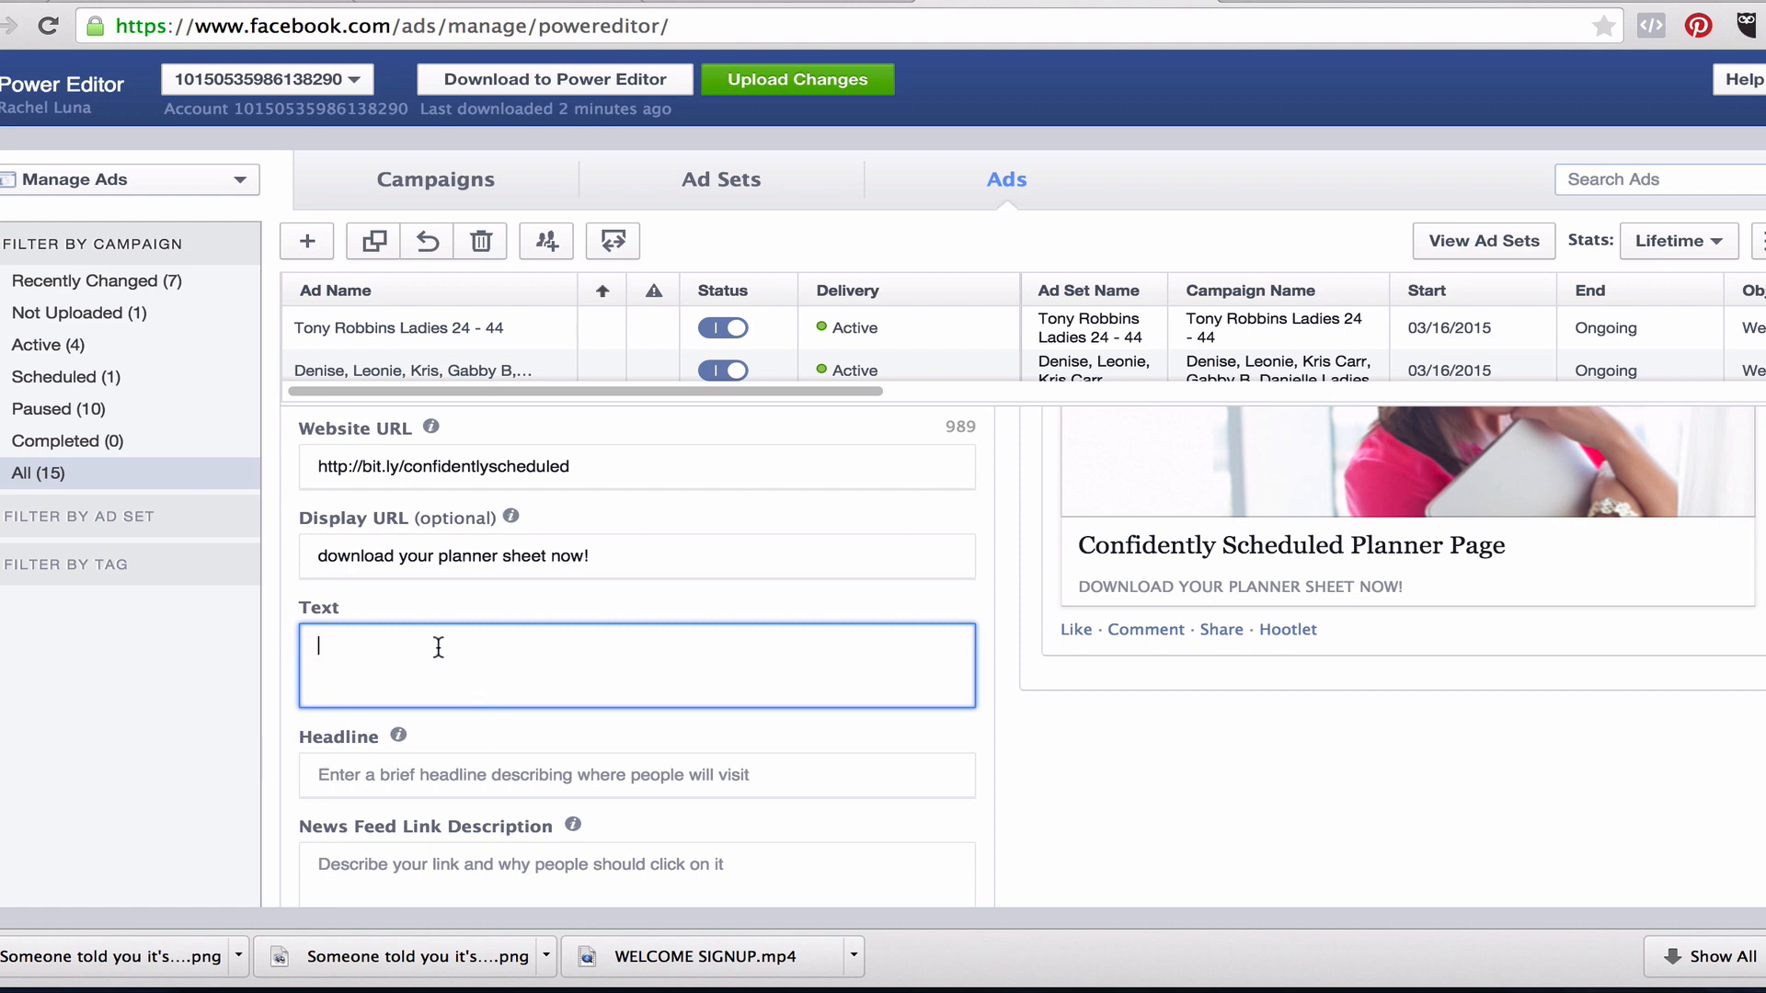
pyautogui.press('super+v')
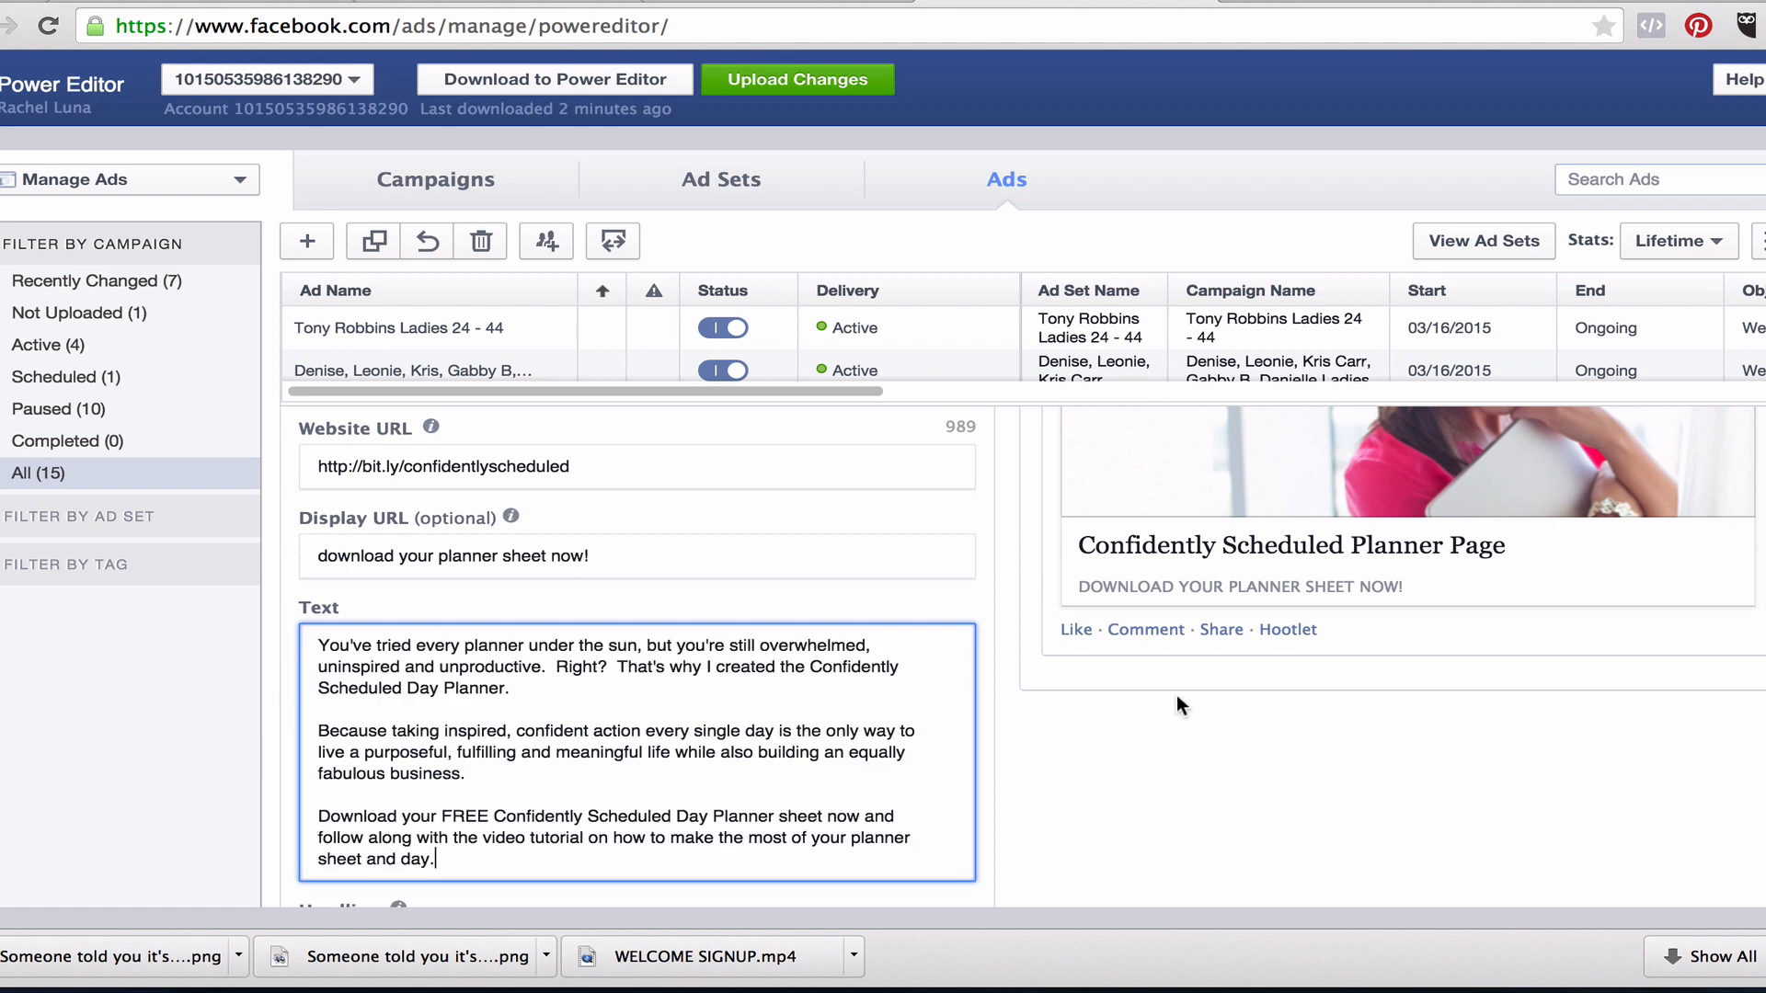
pyautogui.scroll(3, 1177, 694)
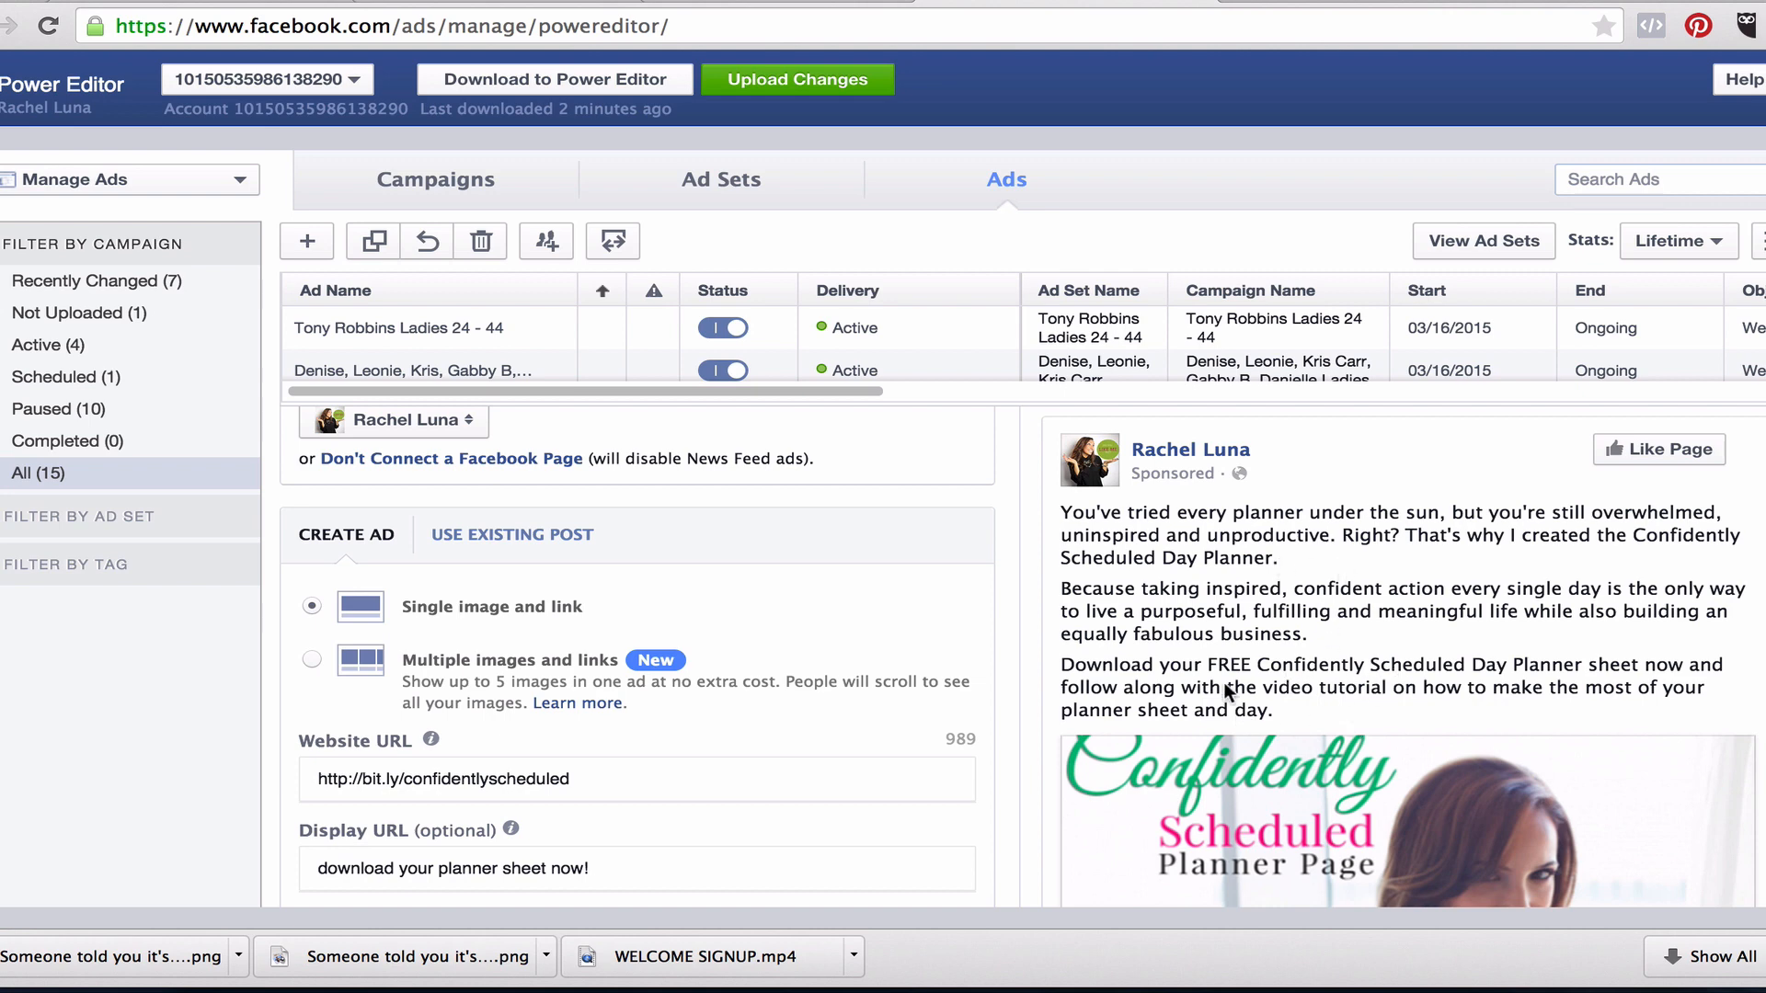
# Copy the headline "[FREE DOWNLOAD] The Confidently Scheduled Day Planner Sheet" from the Pages document into the ad's Headline.
pyautogui.scroll(-7, 771, 616)
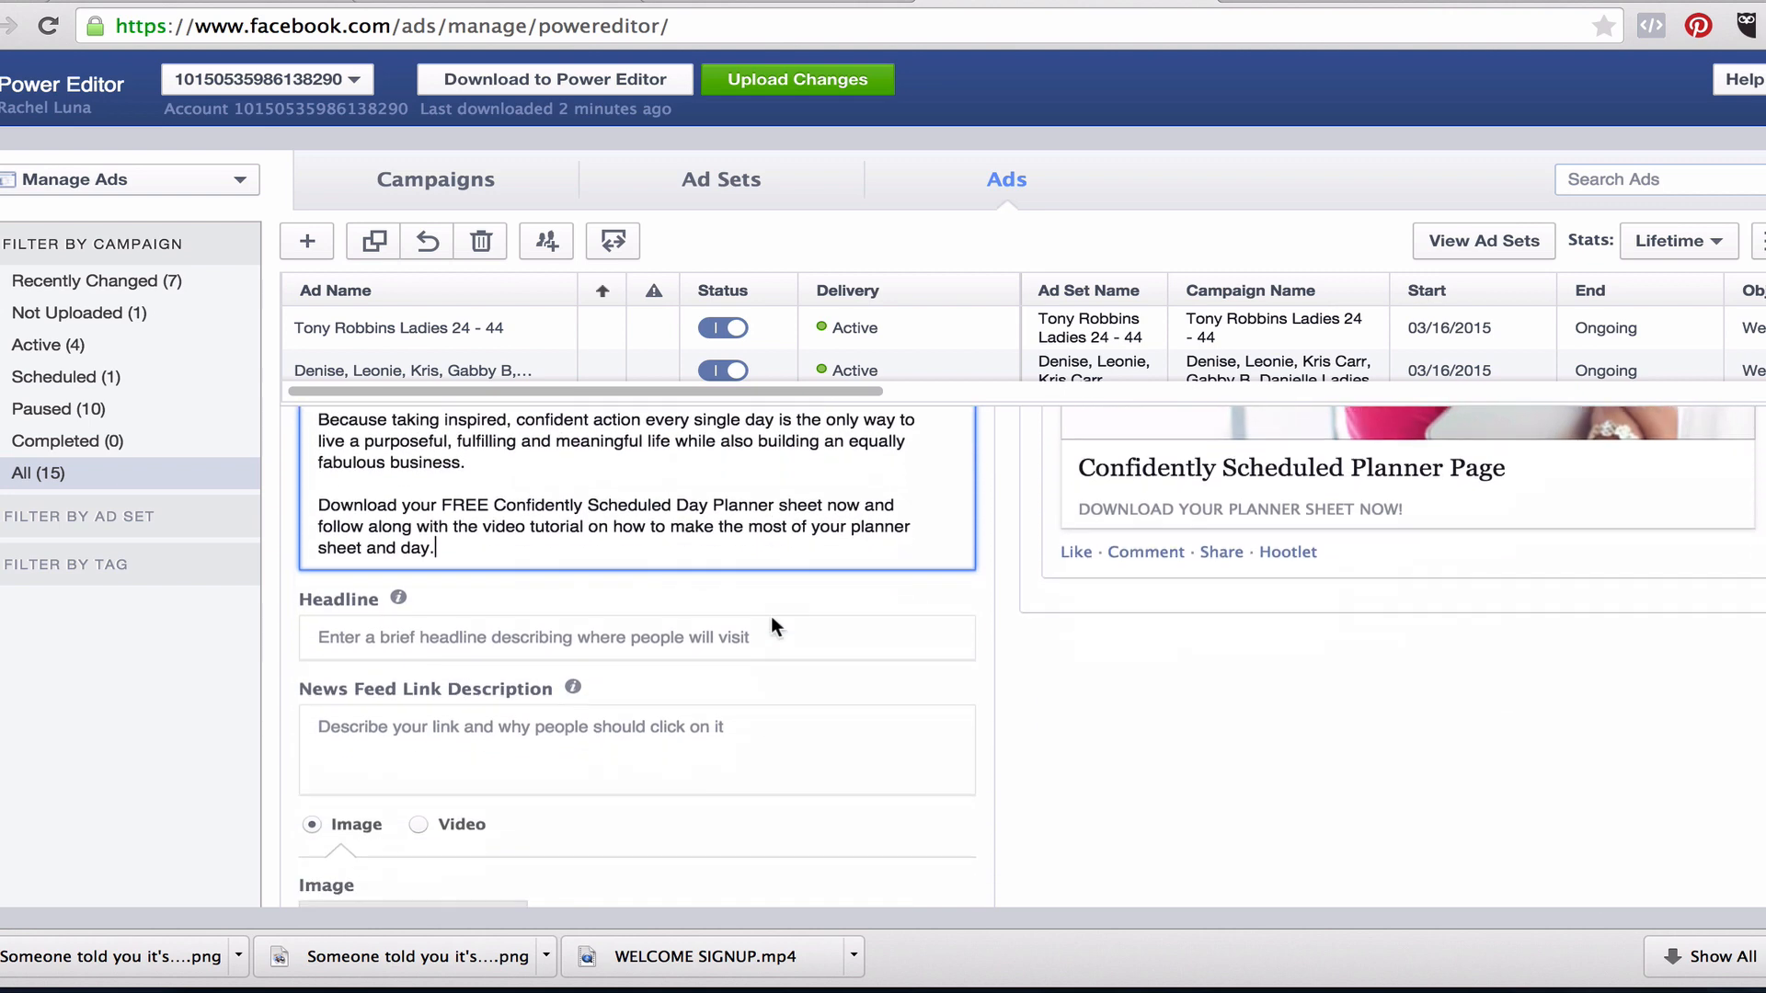
pyautogui.click(769, 636)
pyautogui.hotkey('ctrl', 'Up')
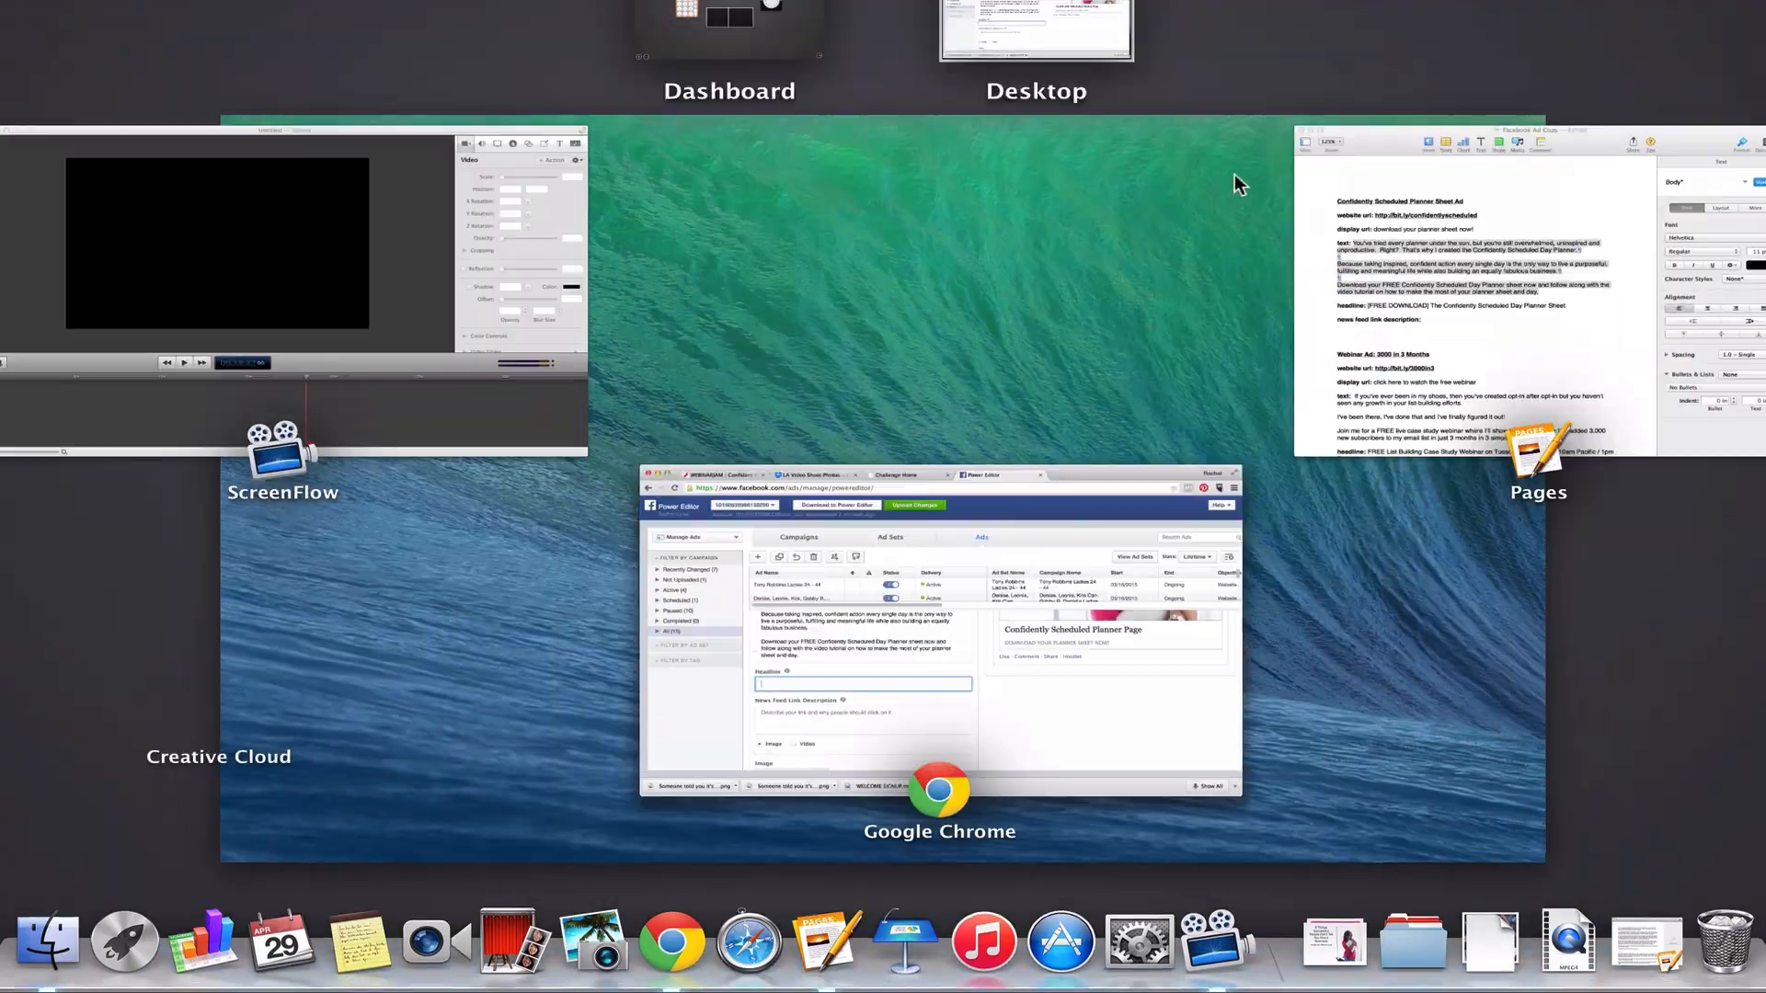
pyautogui.click(1407, 292)
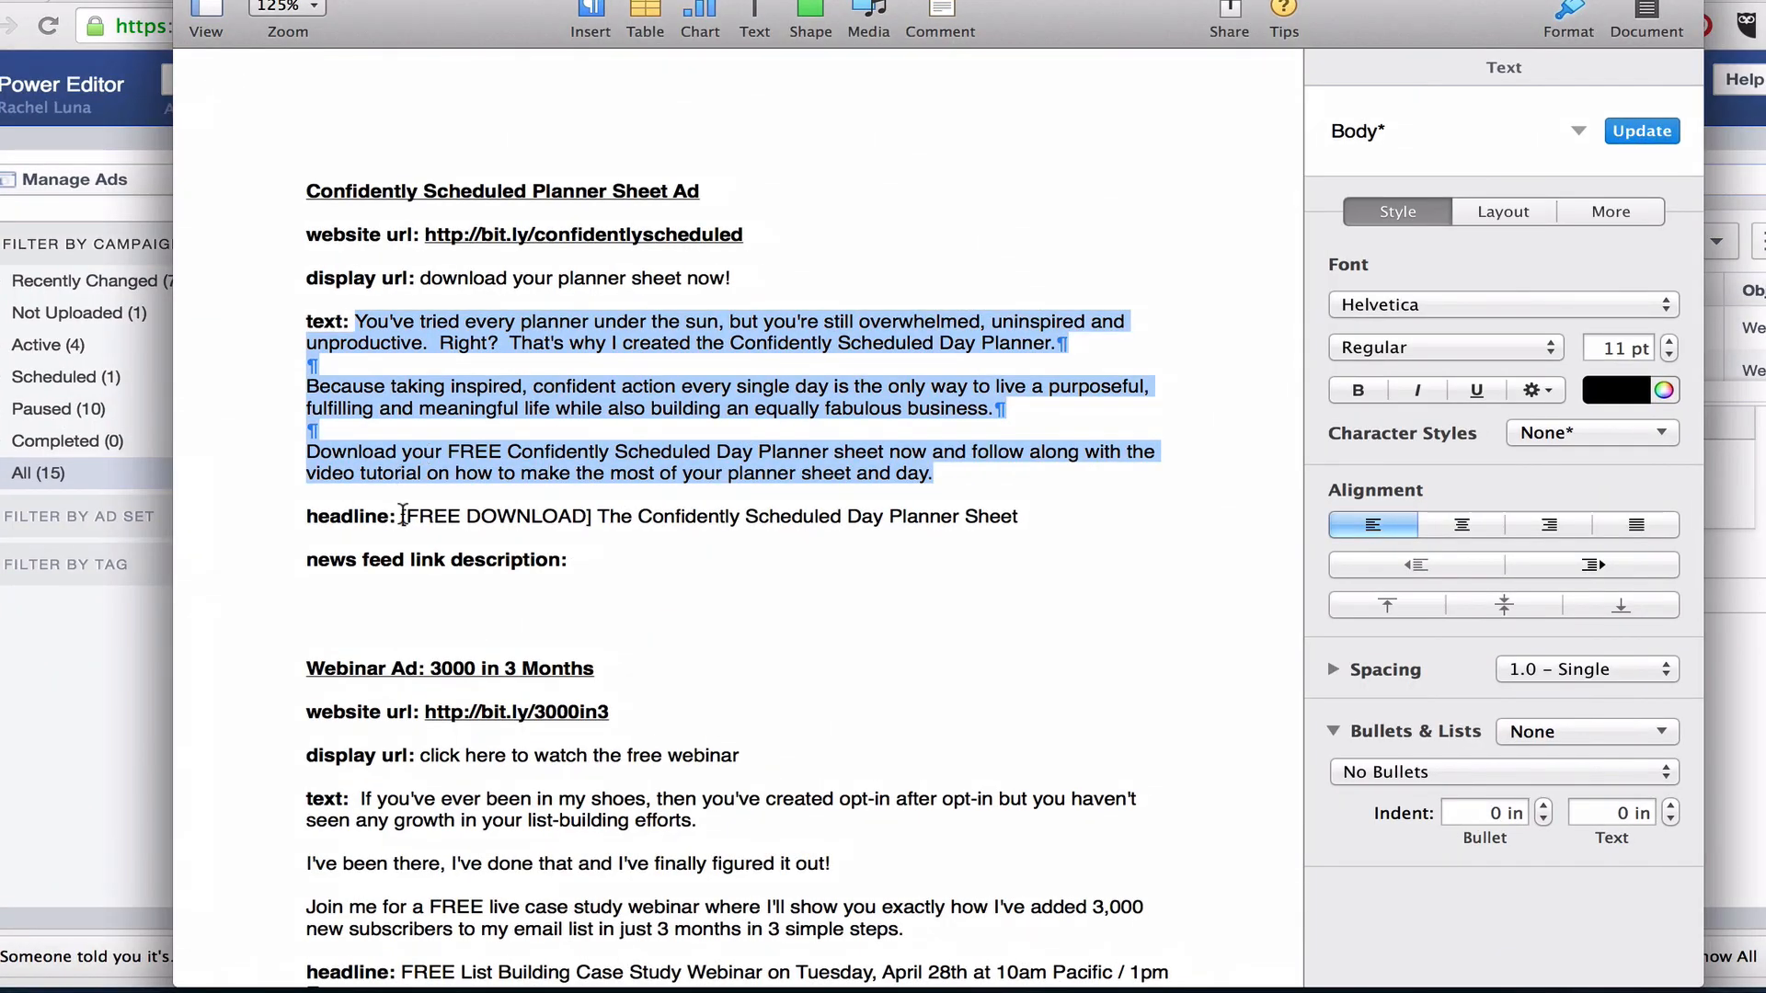
pyautogui.moveTo(403, 516); pyautogui.dragTo(1026, 520)
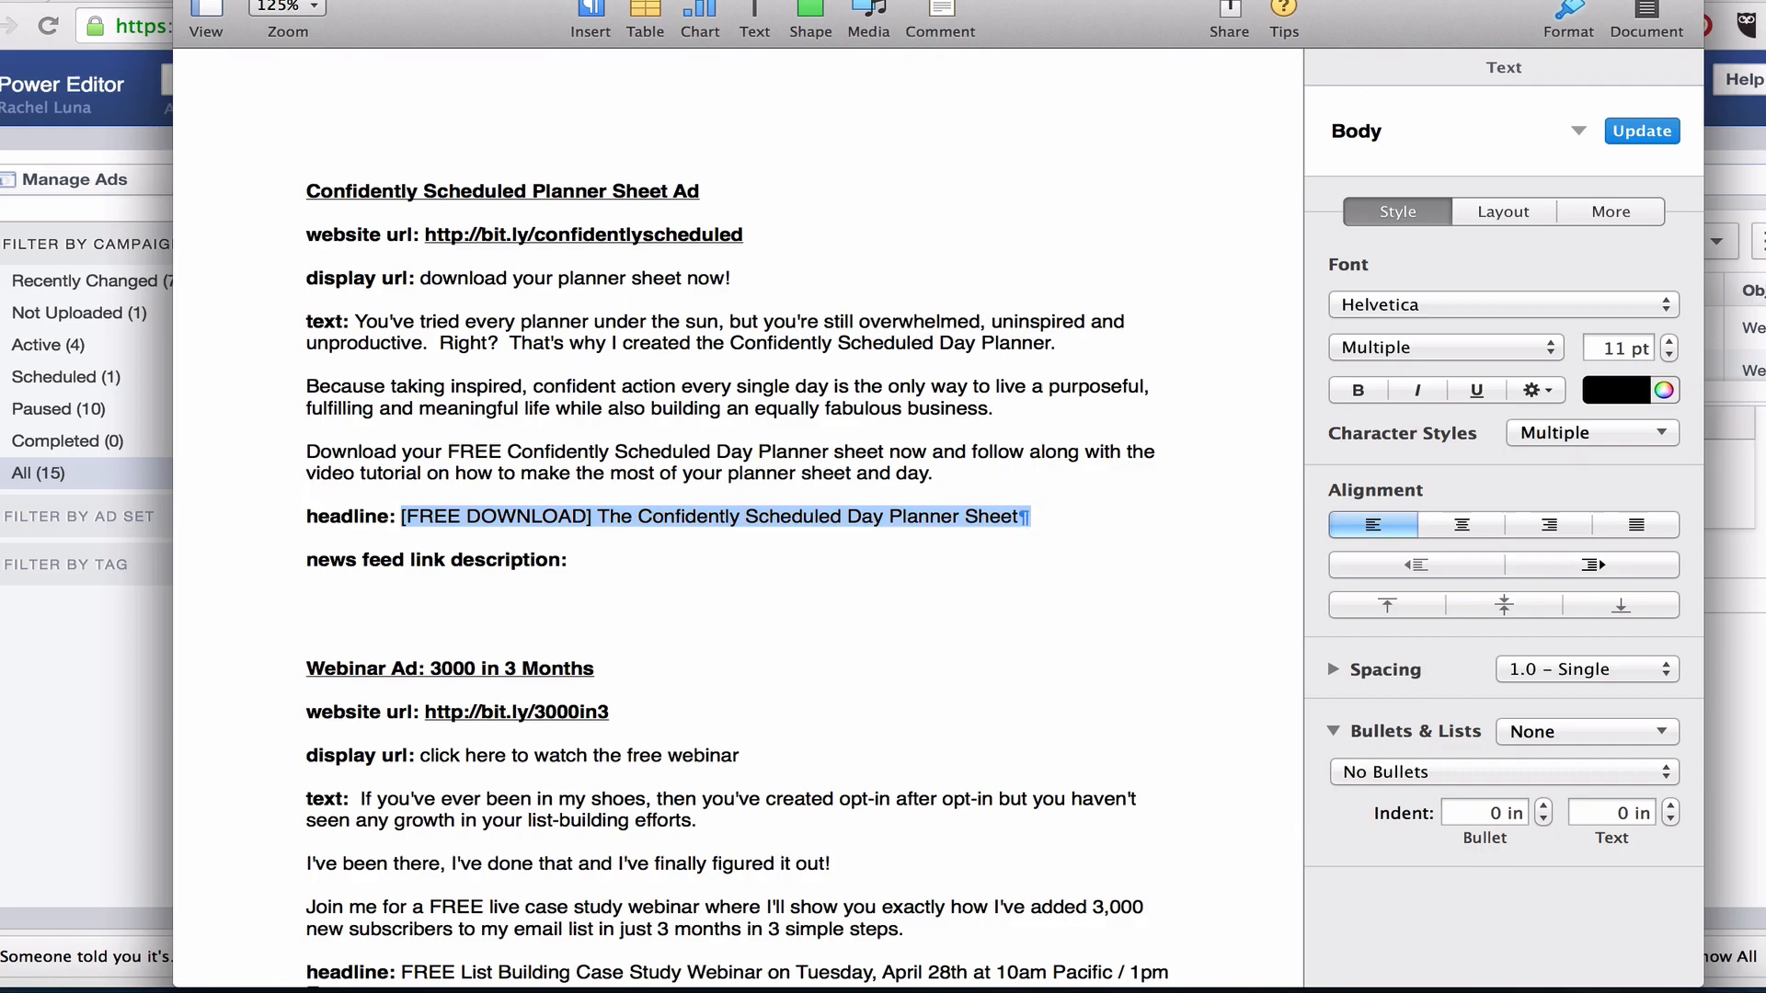
pyautogui.press('F3')
pyautogui.click(869, 609)
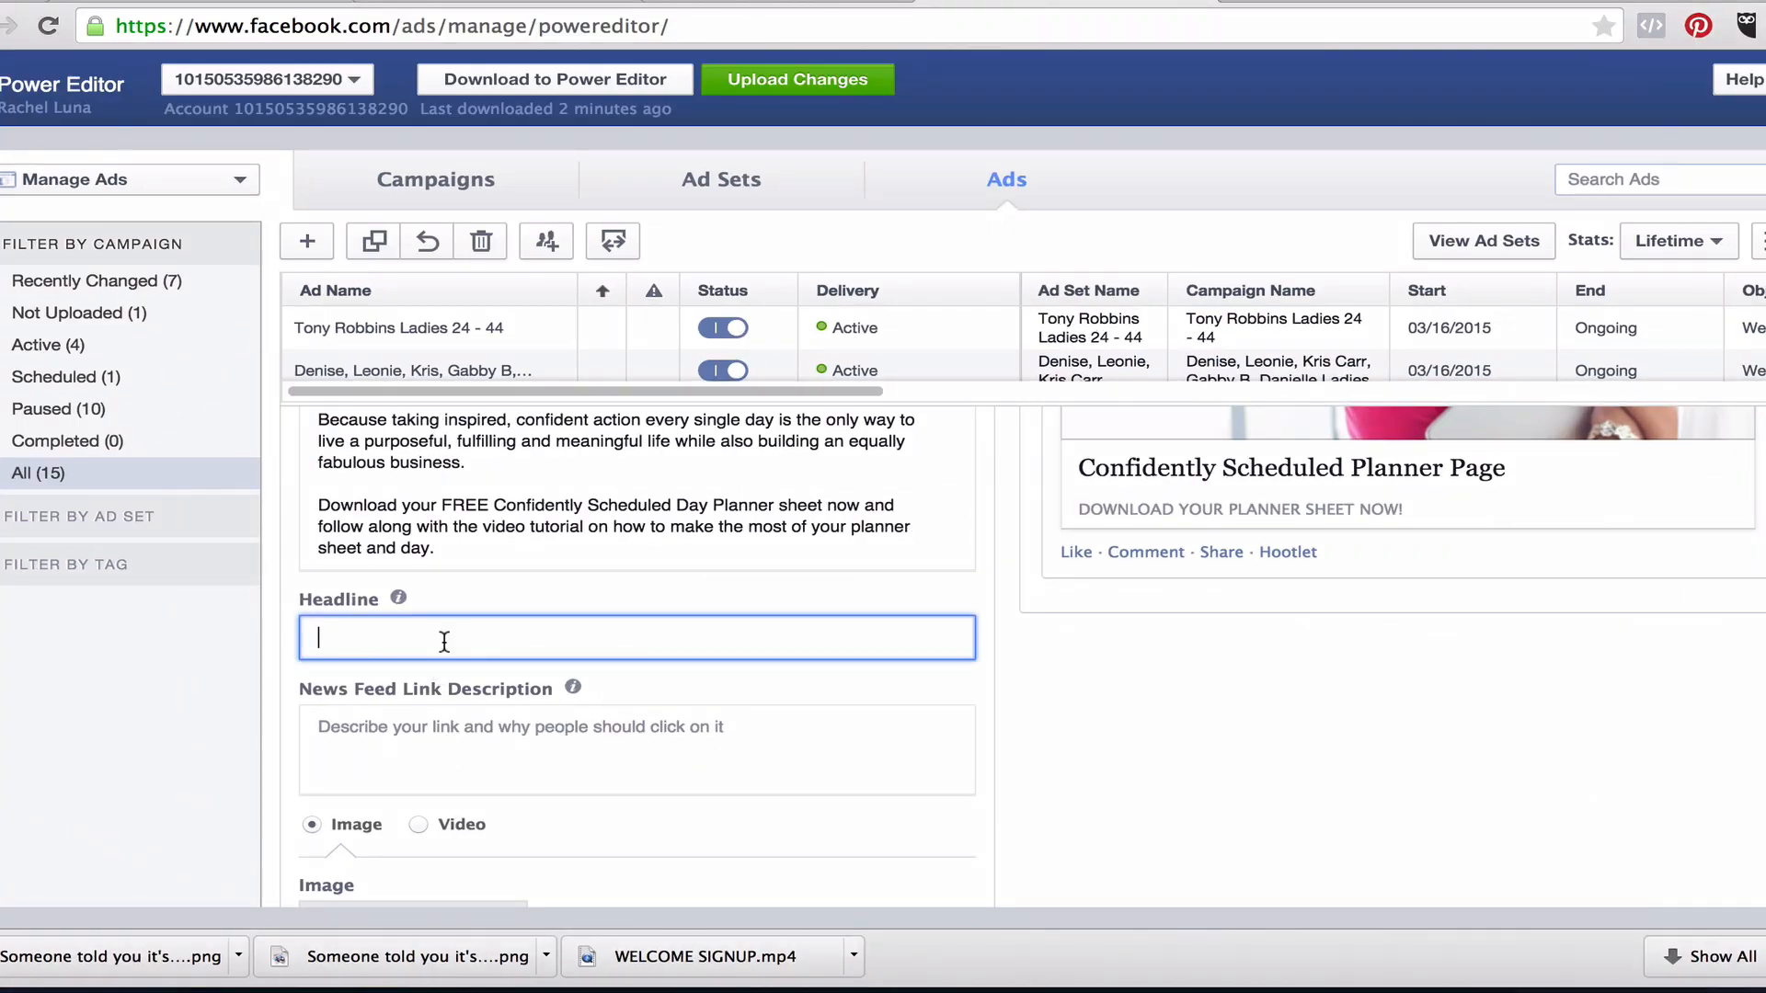
pyautogui.press('super+v')
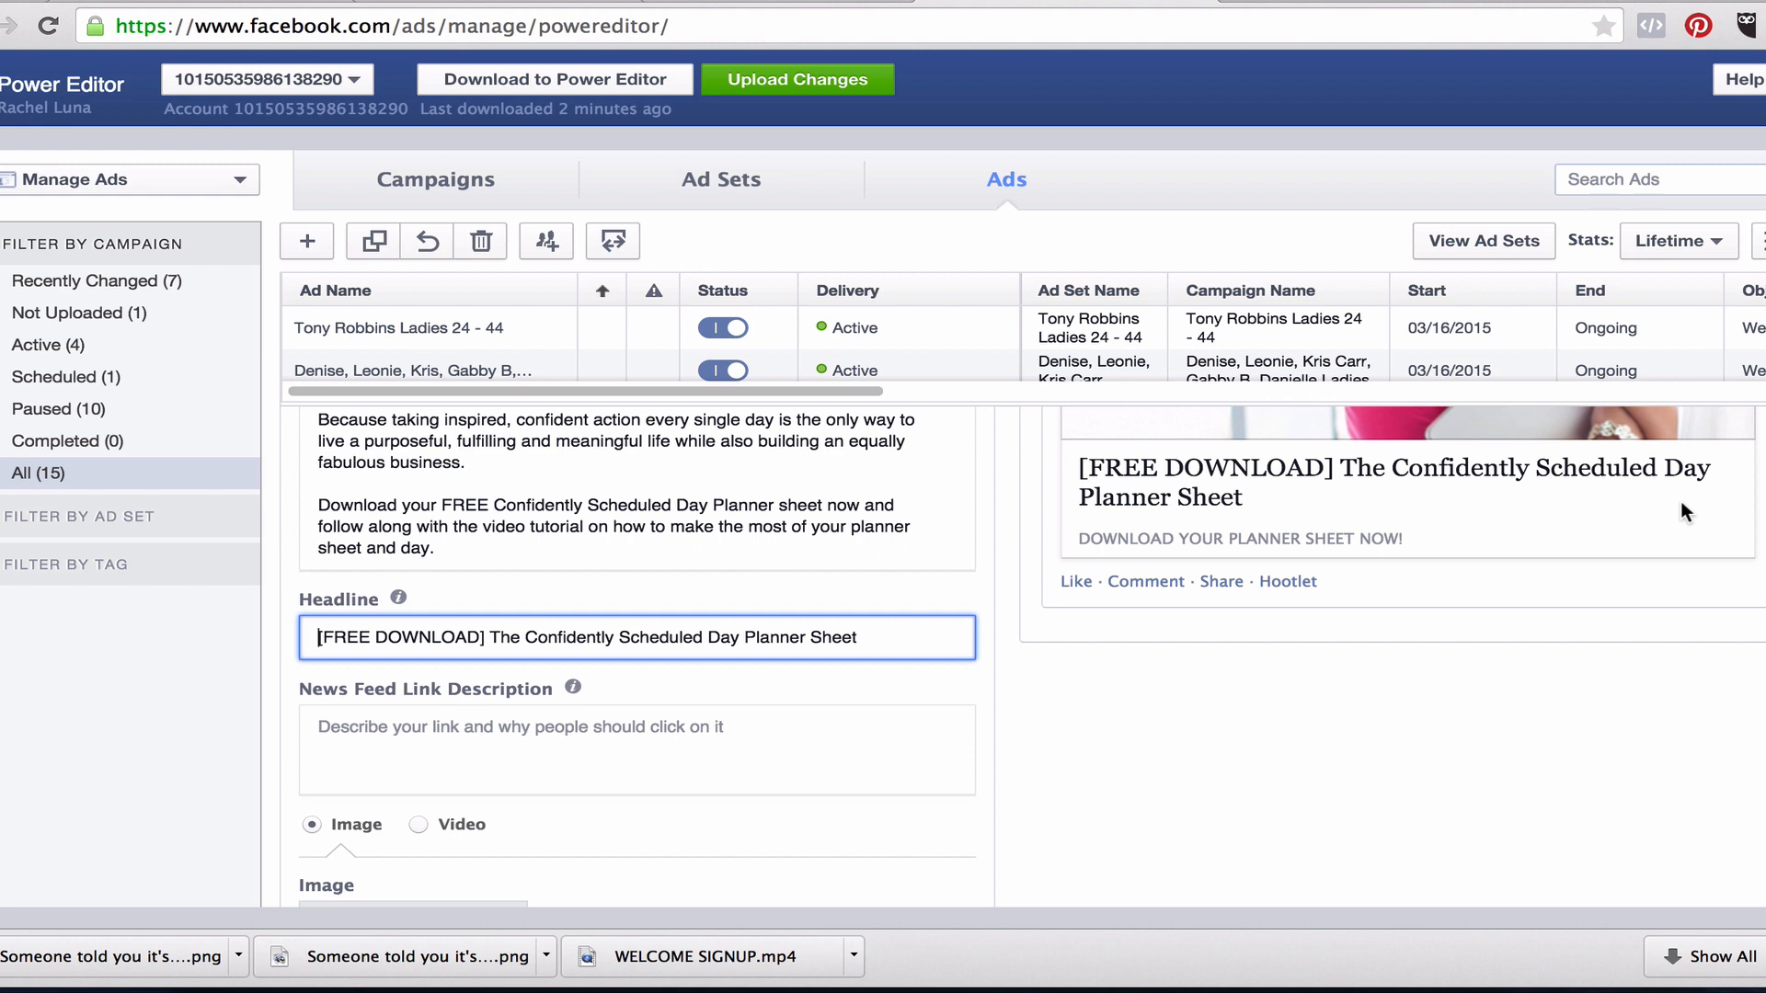
# Check the Pages document for a link description and enter "Take inspired, confident action today!" as the ad's News Feed Link Description.
pyautogui.scroll(-3, 578, 447)
pyautogui.scroll(2, 577, 447)
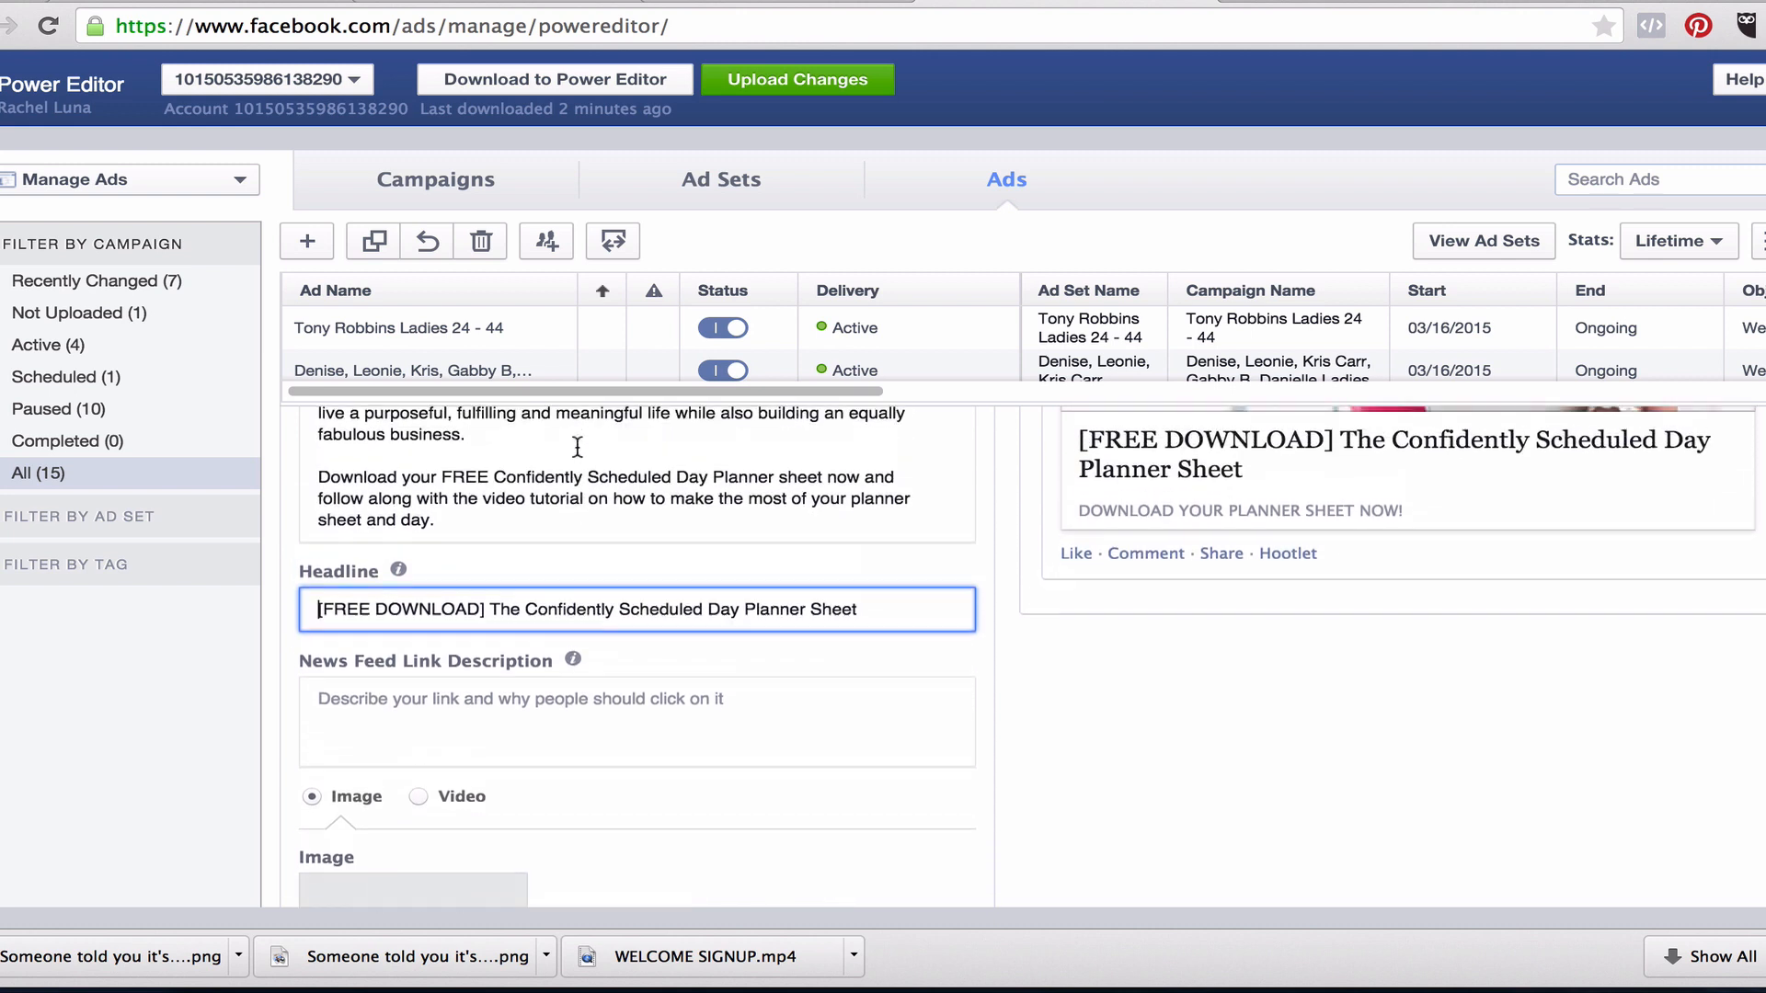
pyautogui.click(544, 696)
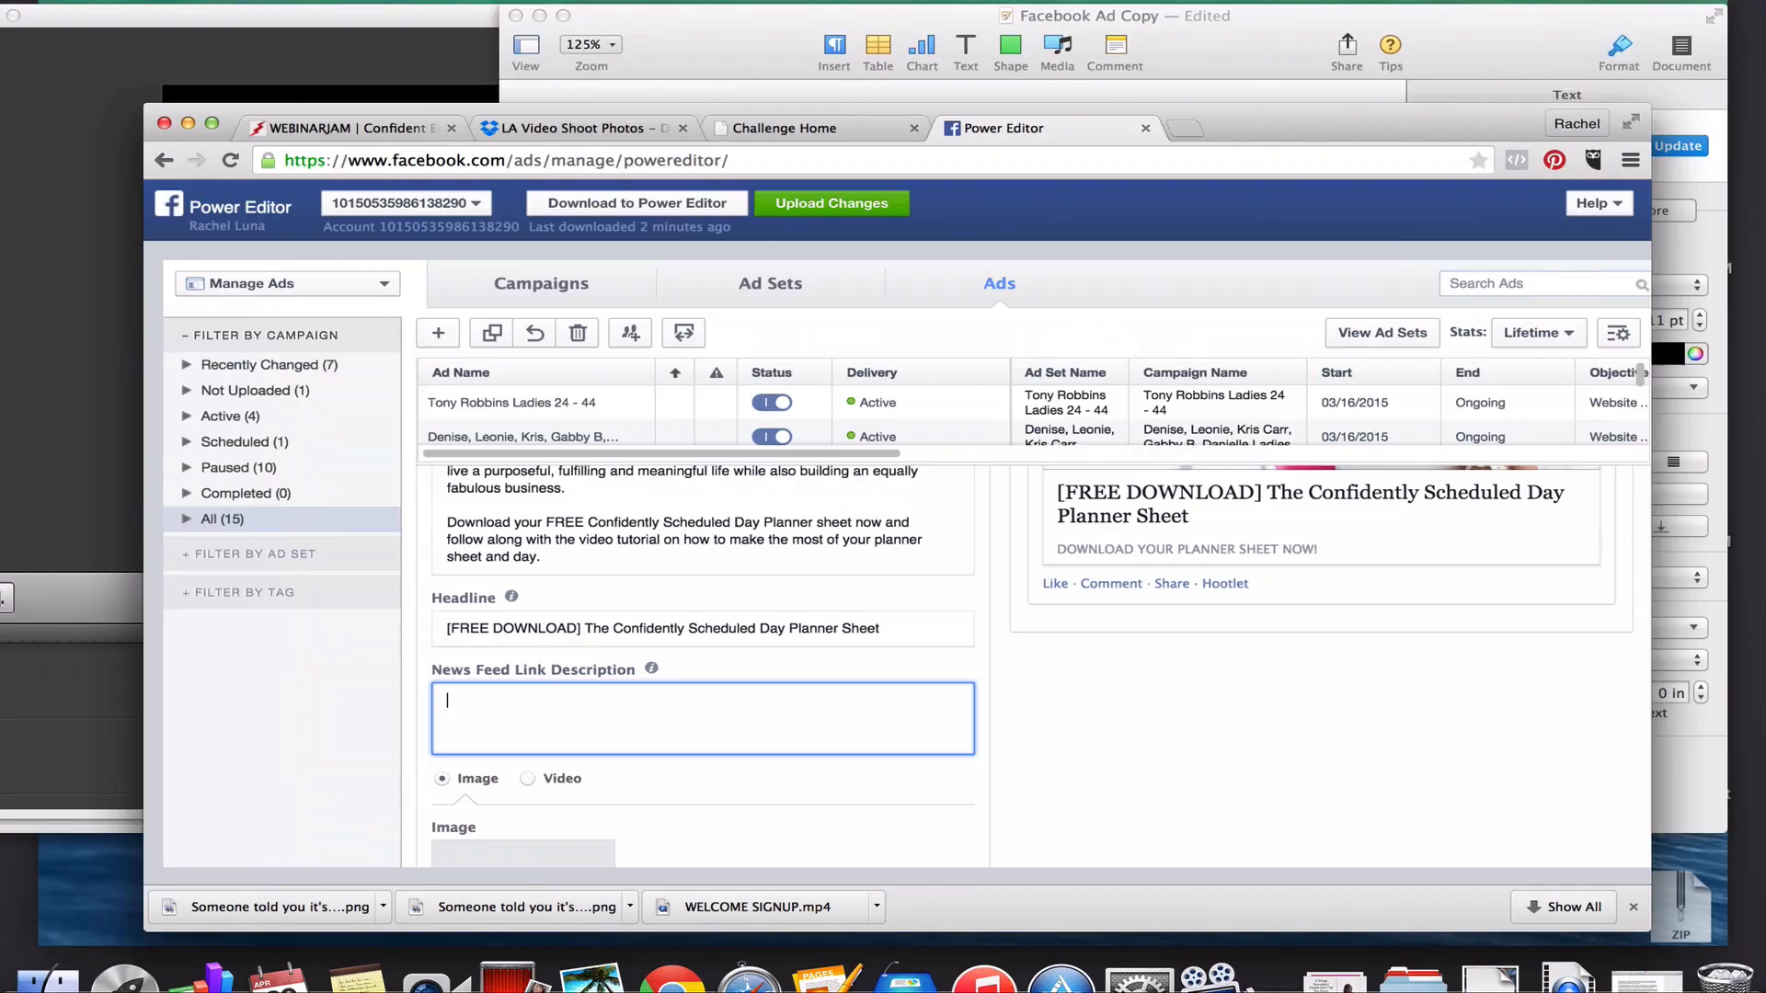
pyautogui.hotkey('ctrl', 'Up')
pyautogui.click(1513, 309)
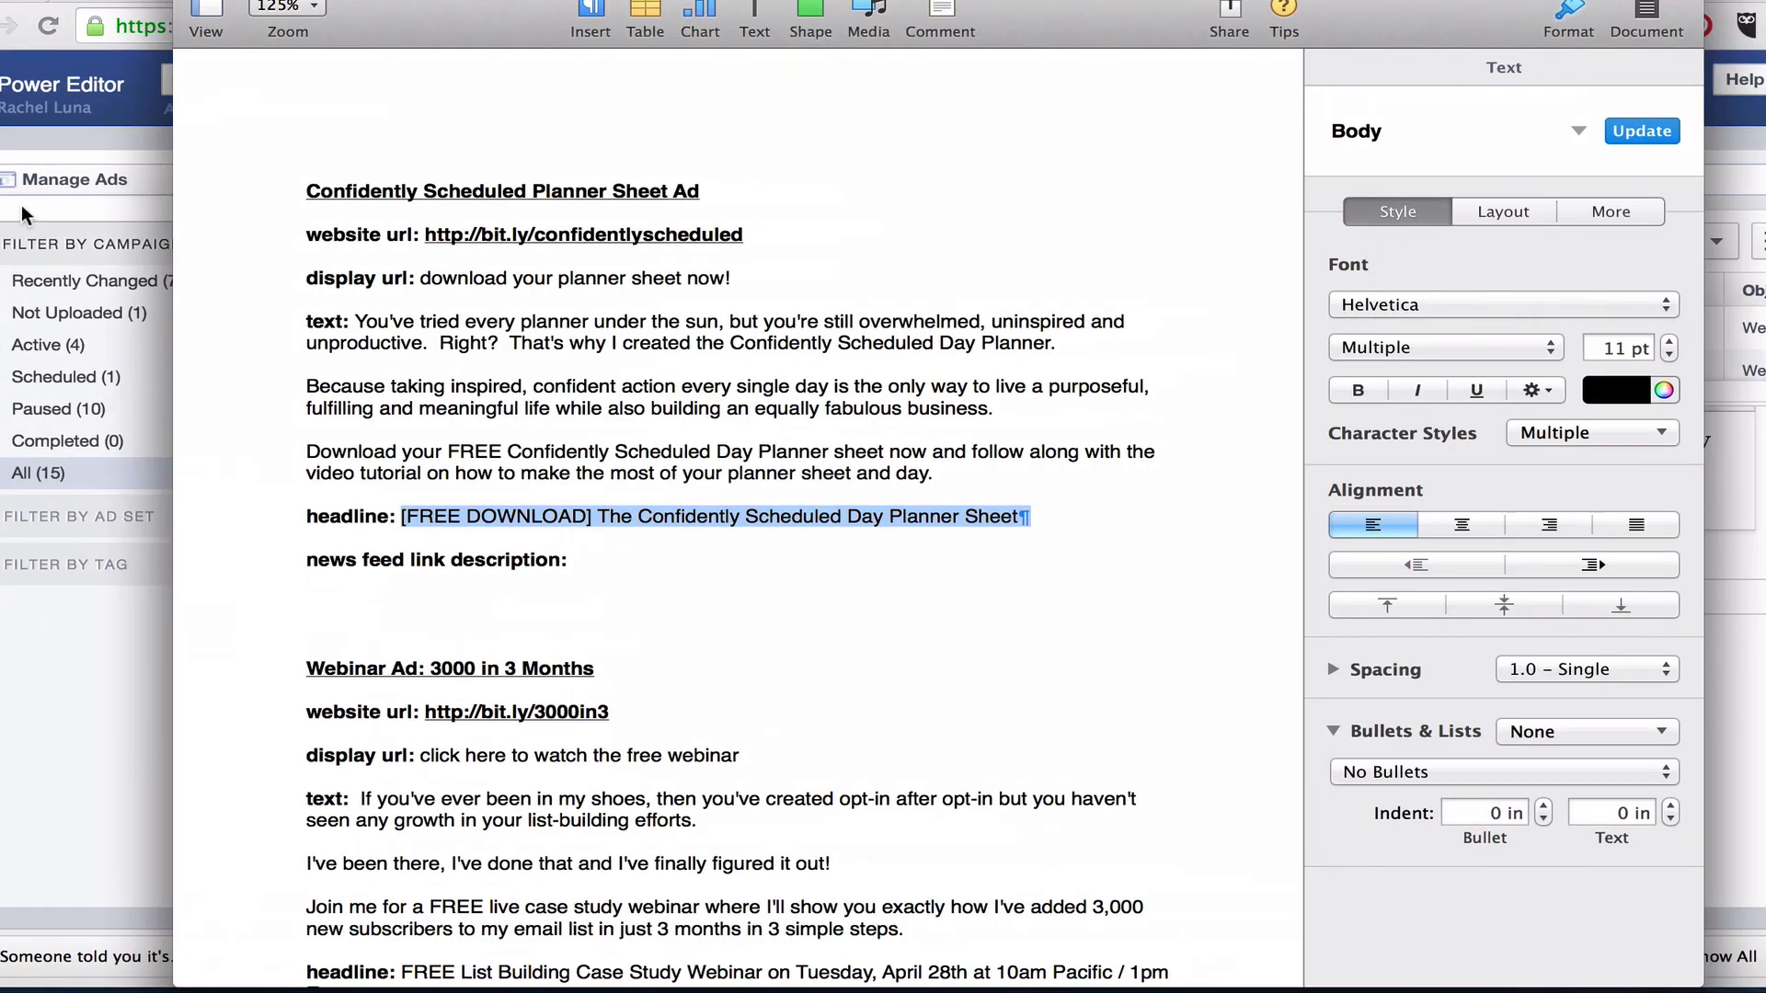
pyautogui.hotkey('ctrl', 'Up')
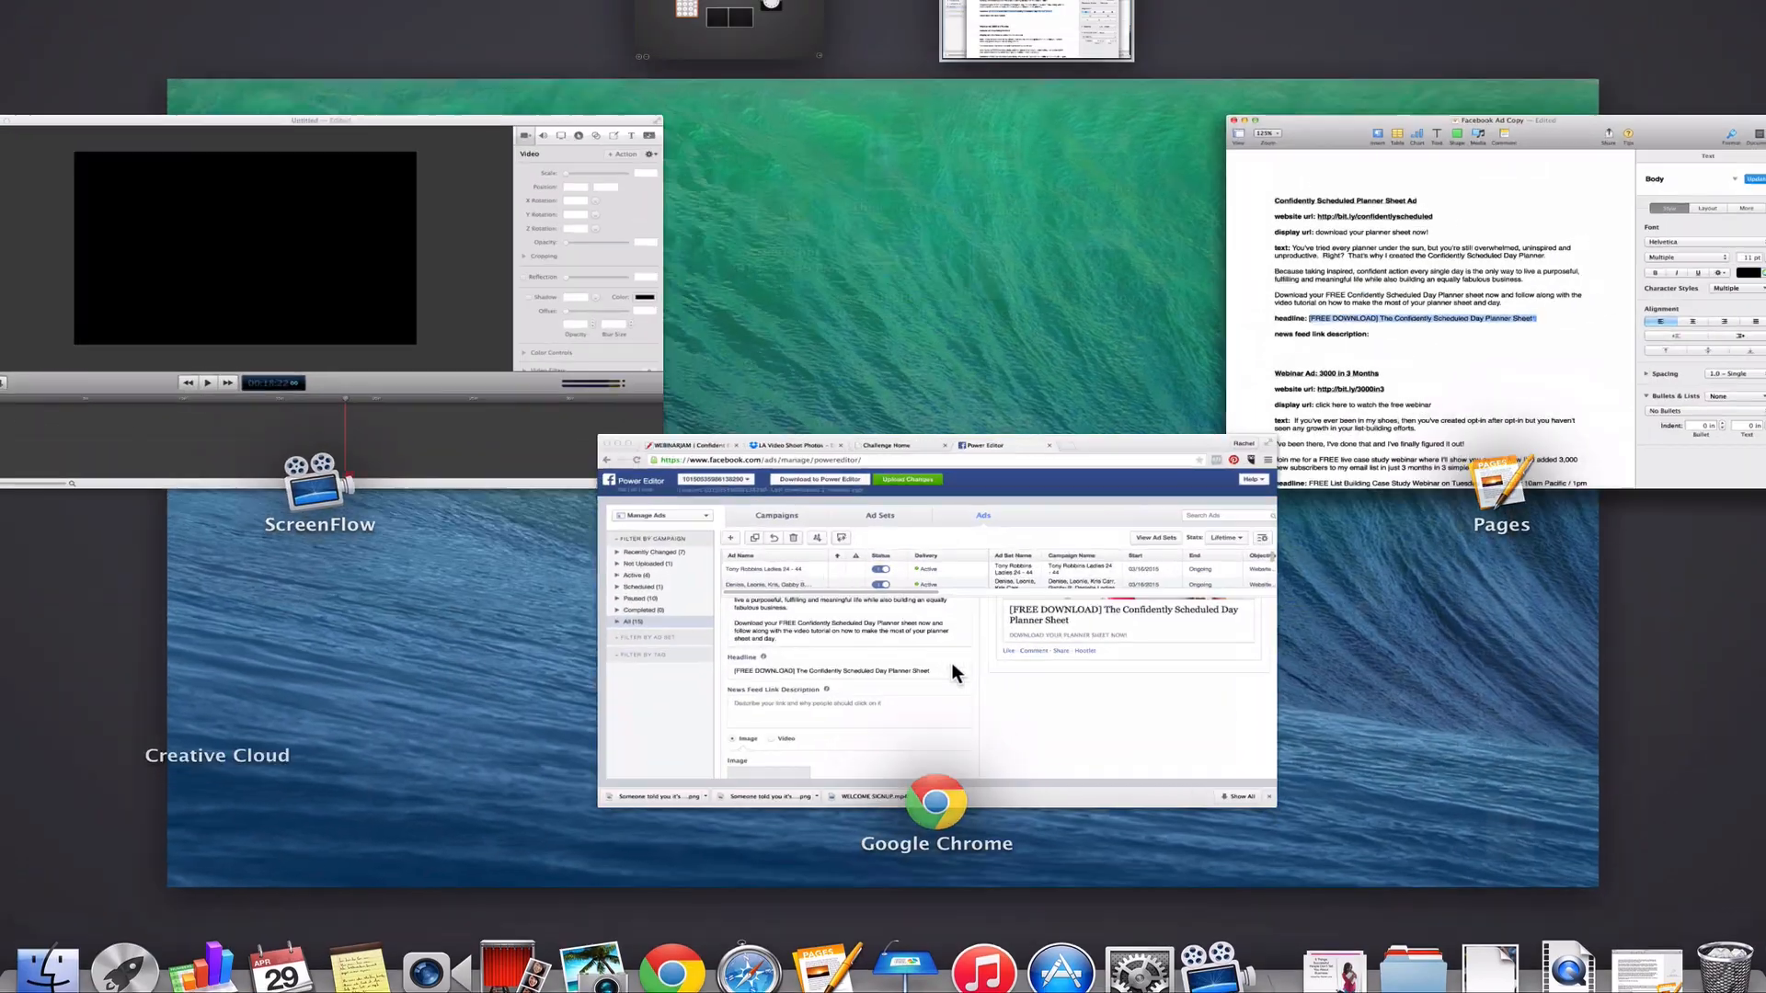
pyautogui.click(952, 664)
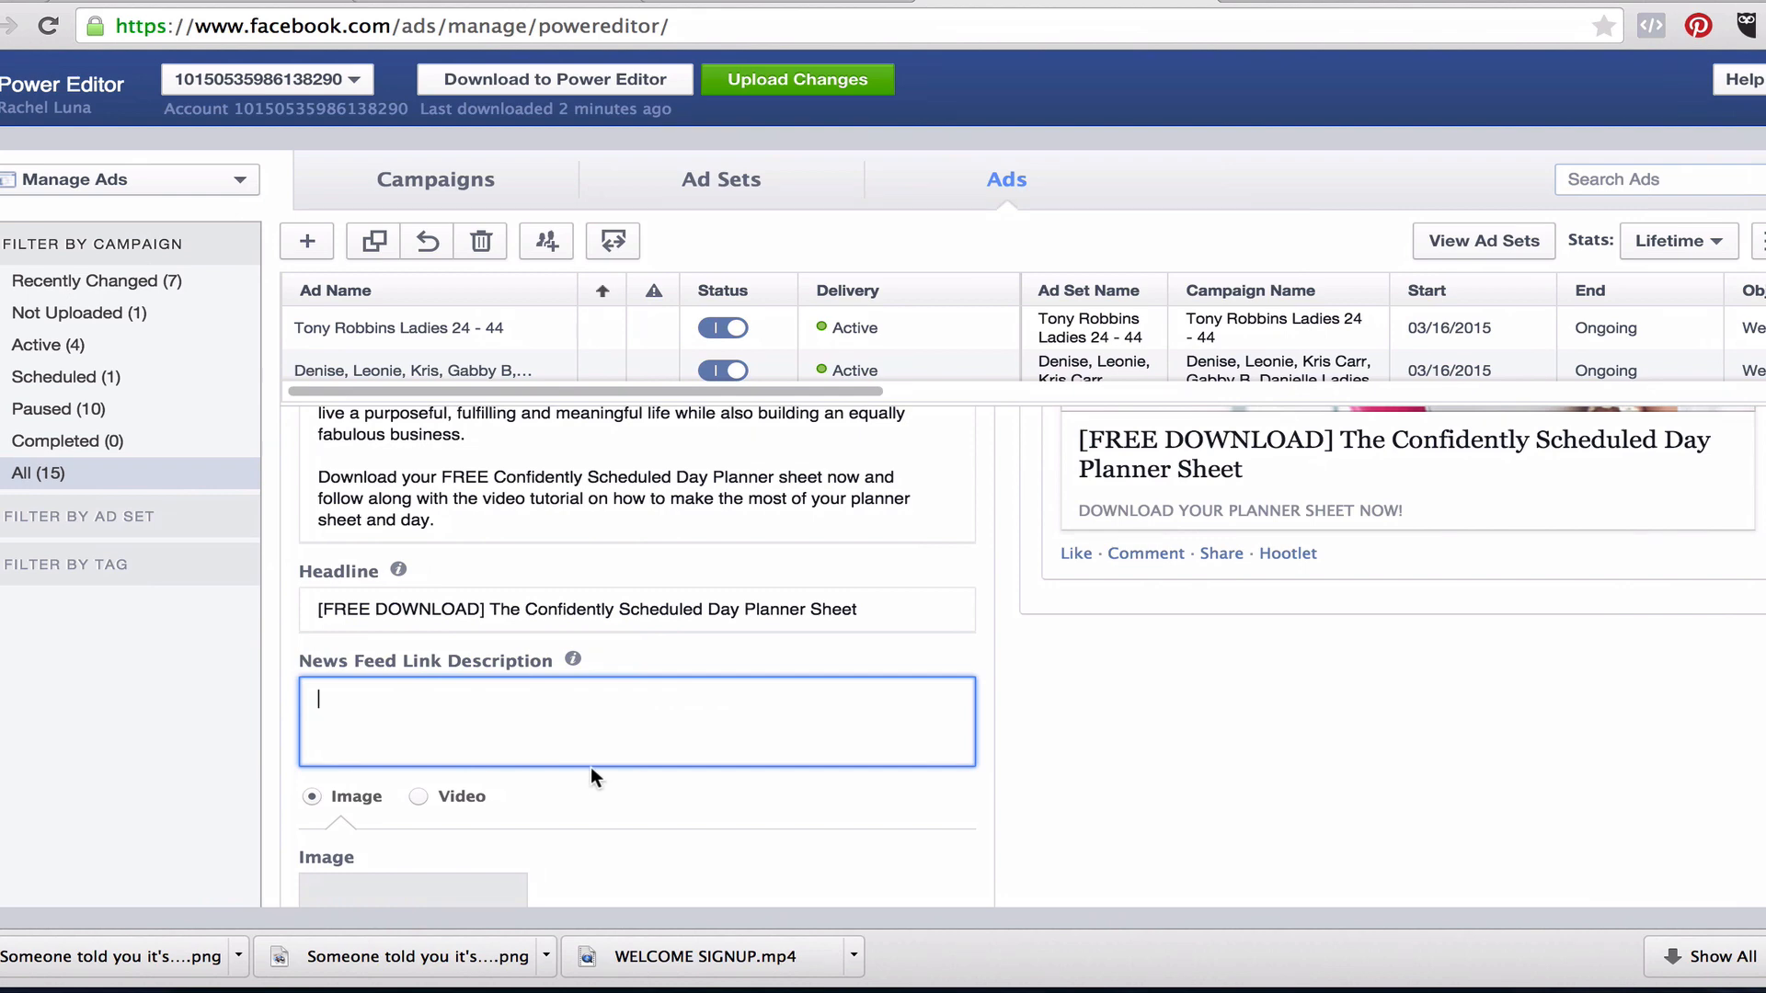
pyautogui.write('Take inspired, confident action today!')
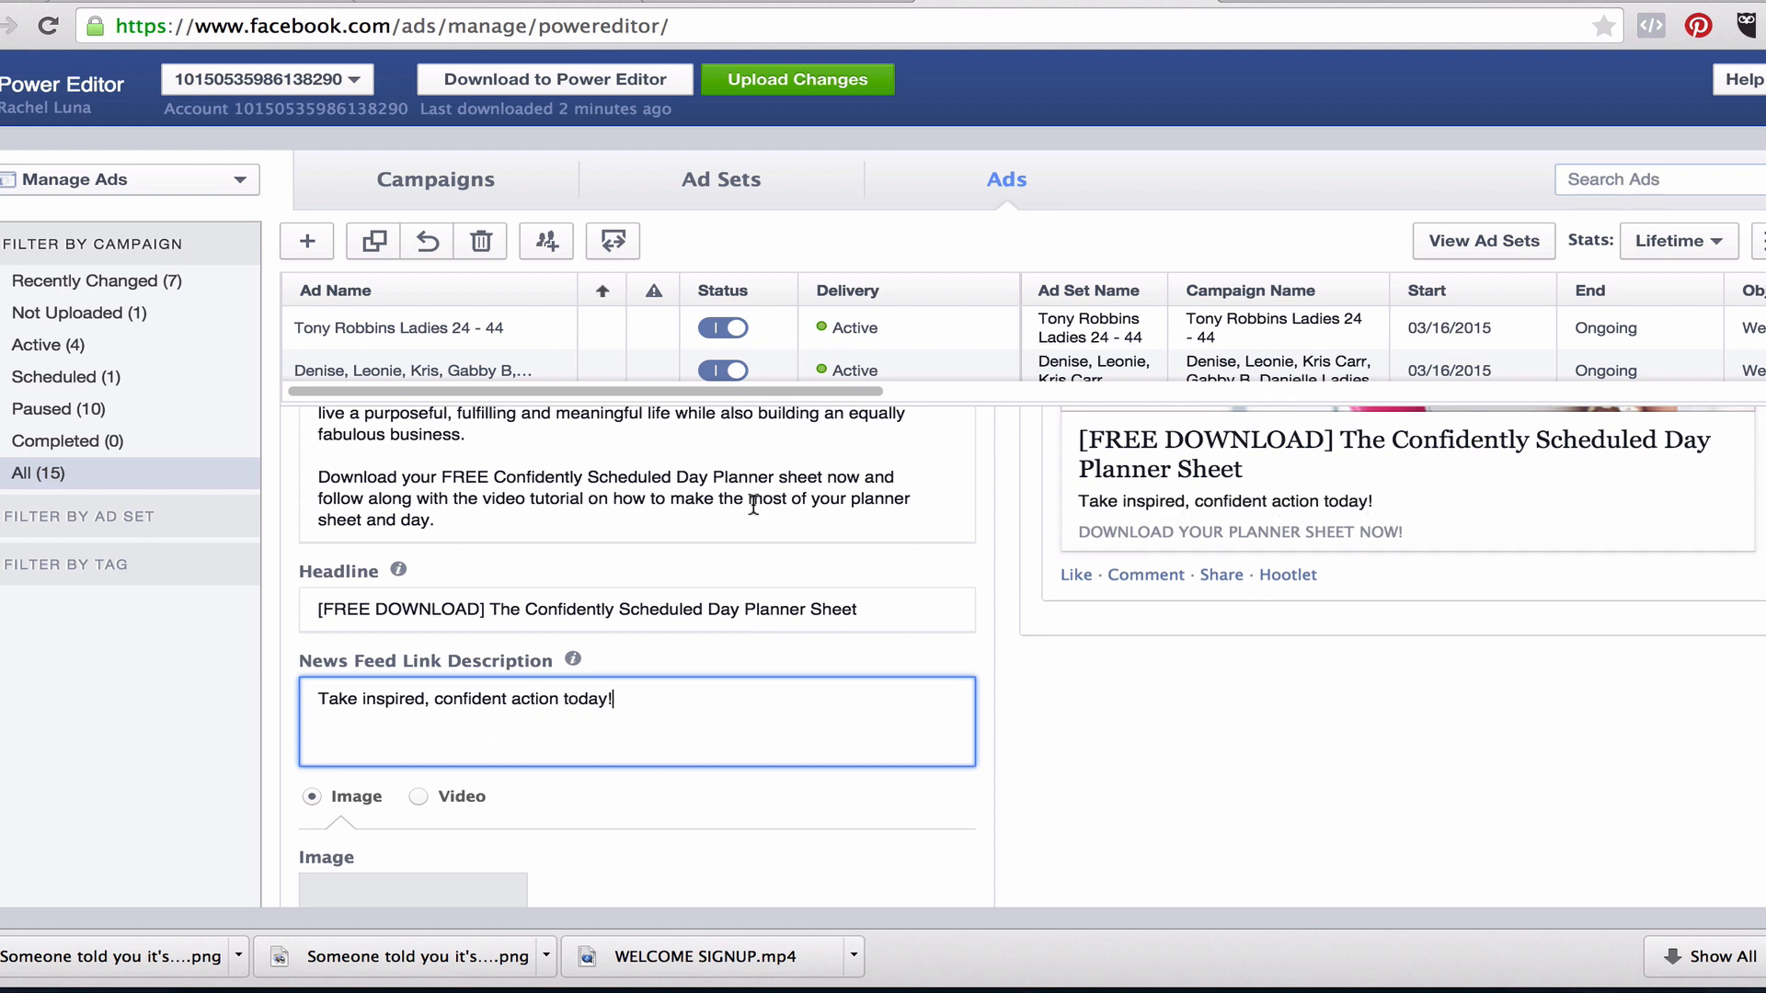
# Set the ad's image to the green-bordered "It's Time to Get Confidently Scheduled" picture from the image library.
pyautogui.scroll(-5, 479, 526)
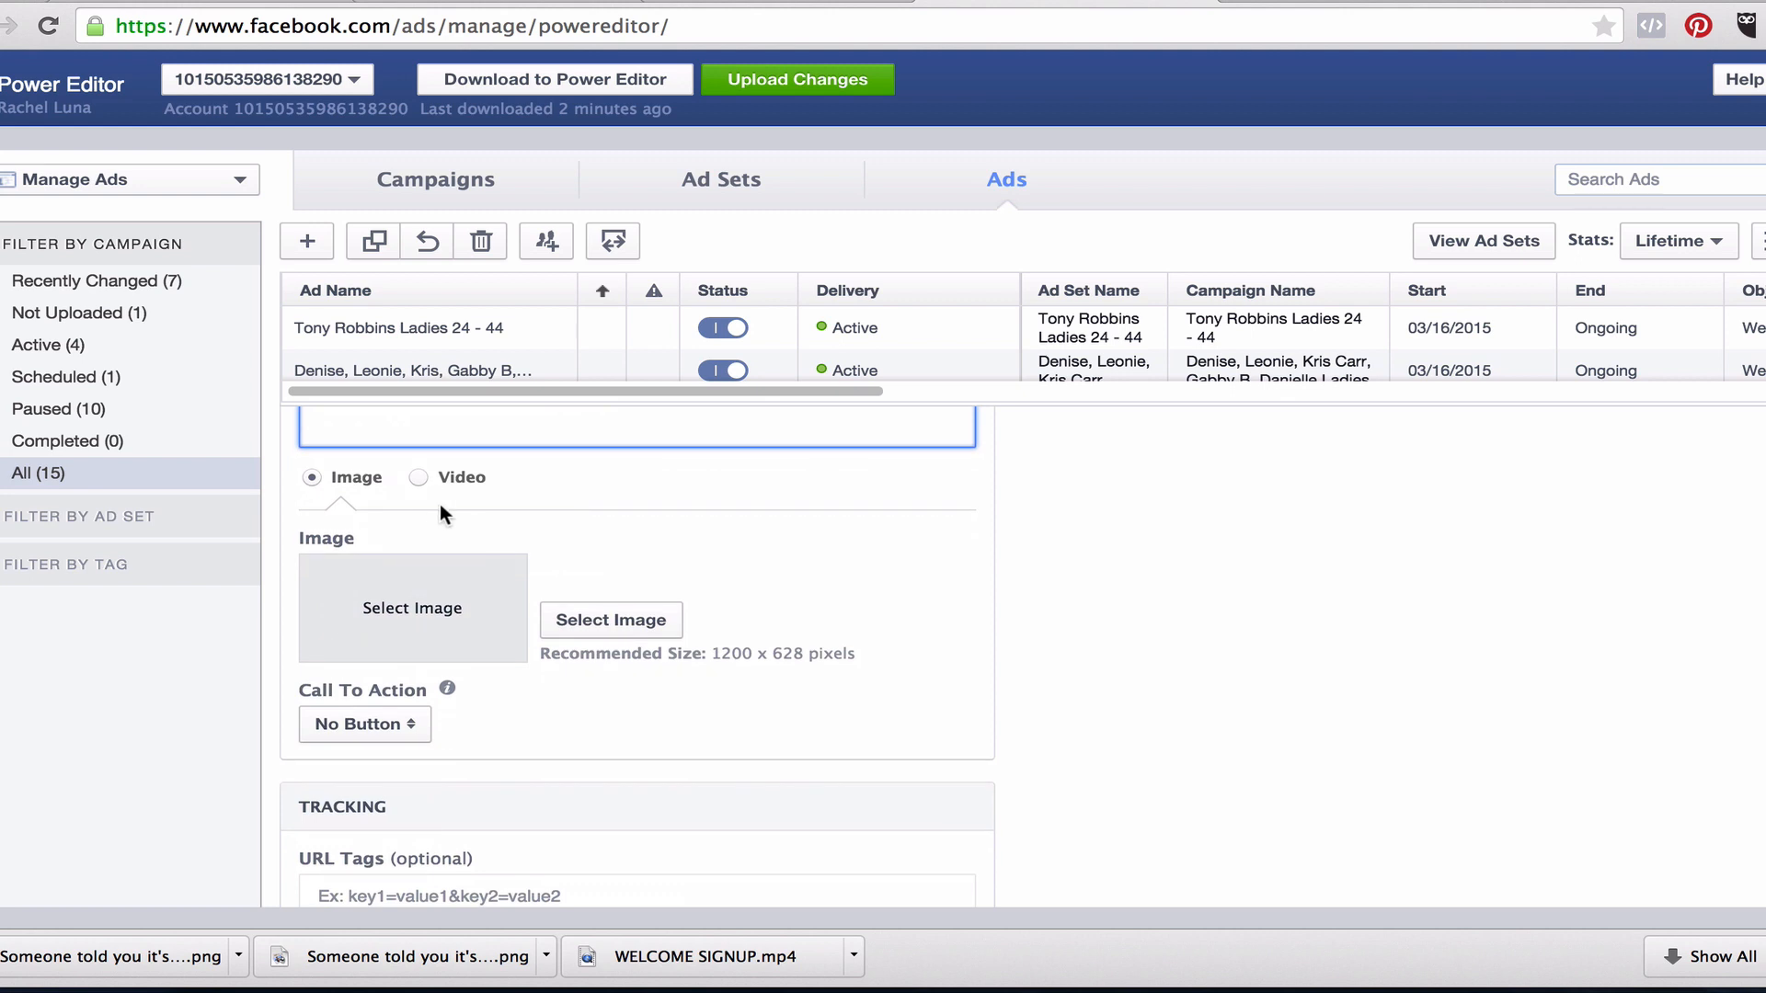
pyautogui.click(624, 634)
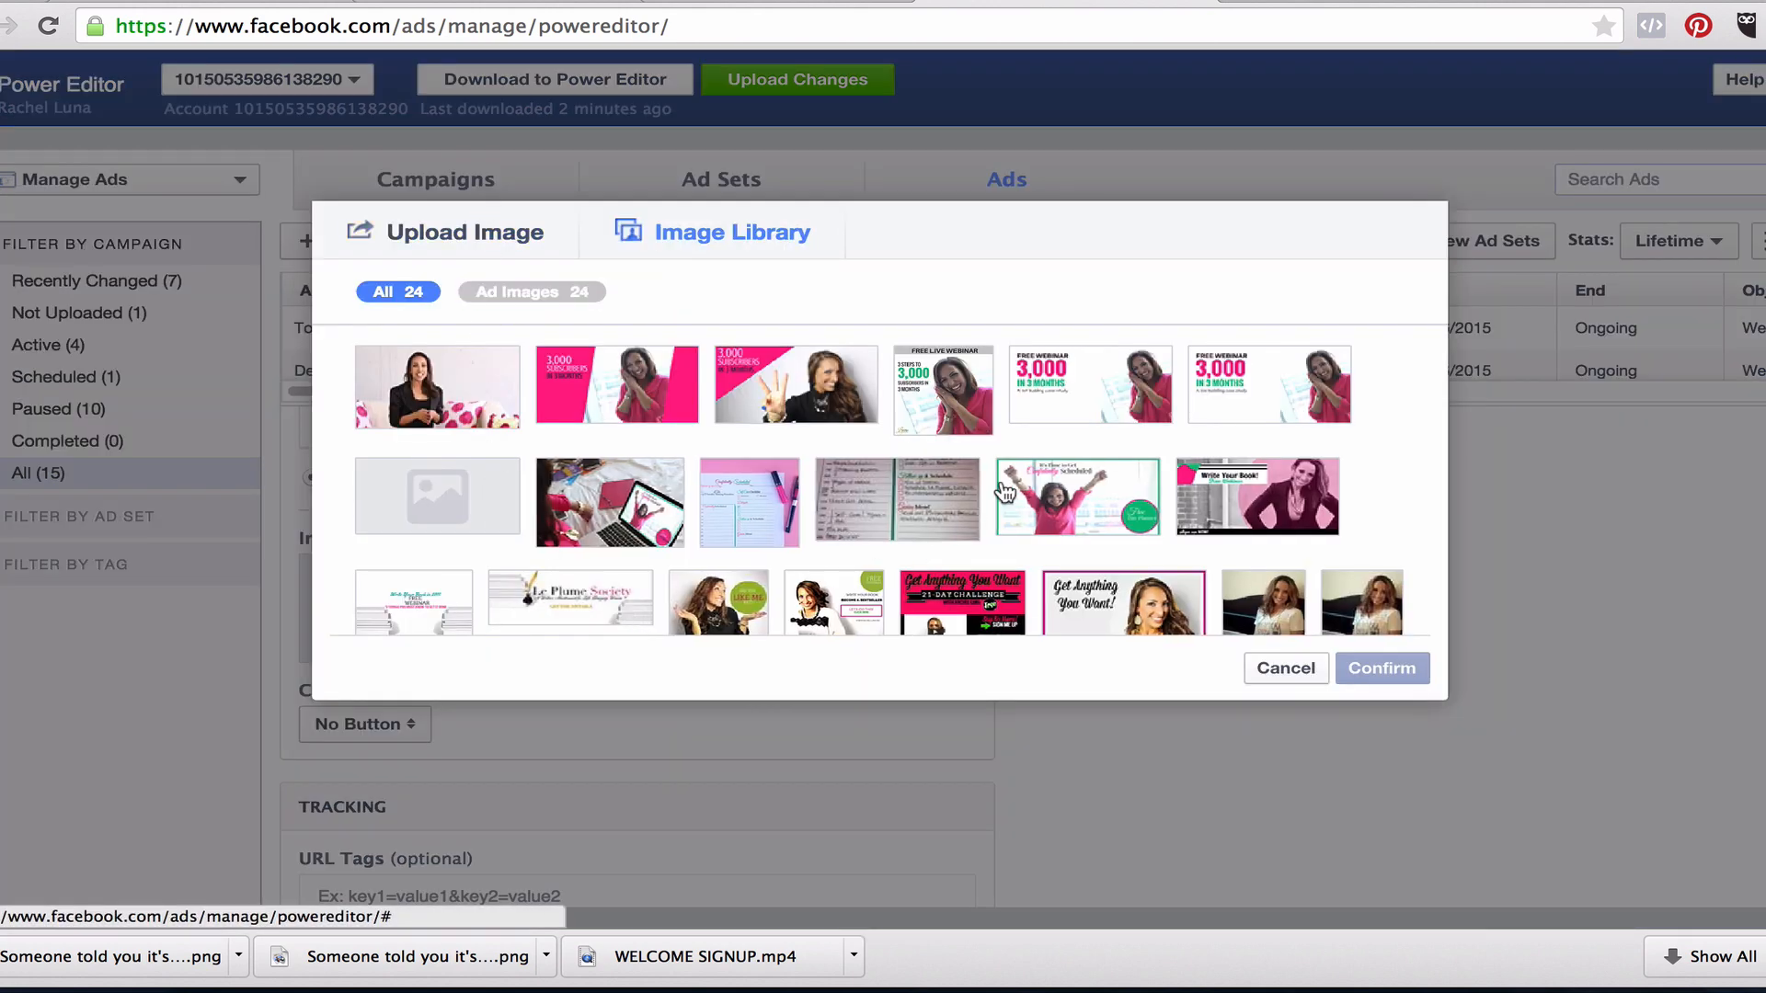
pyautogui.click(1081, 506)
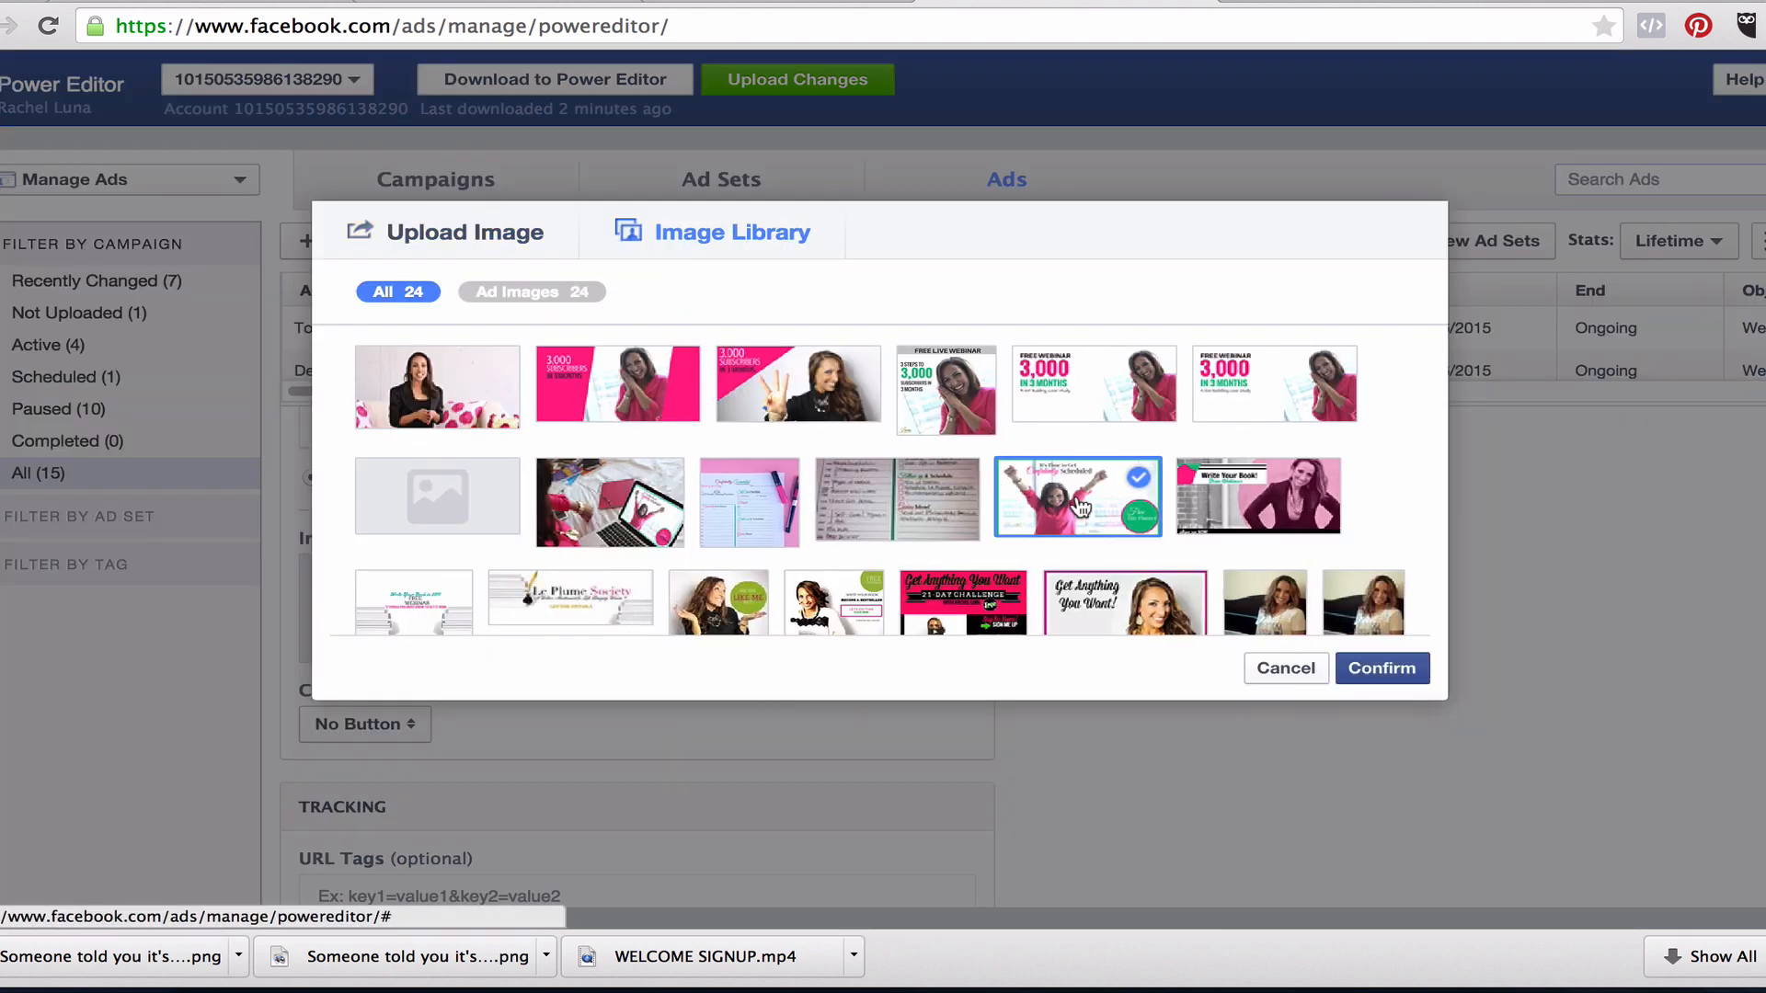
pyautogui.click(1385, 674)
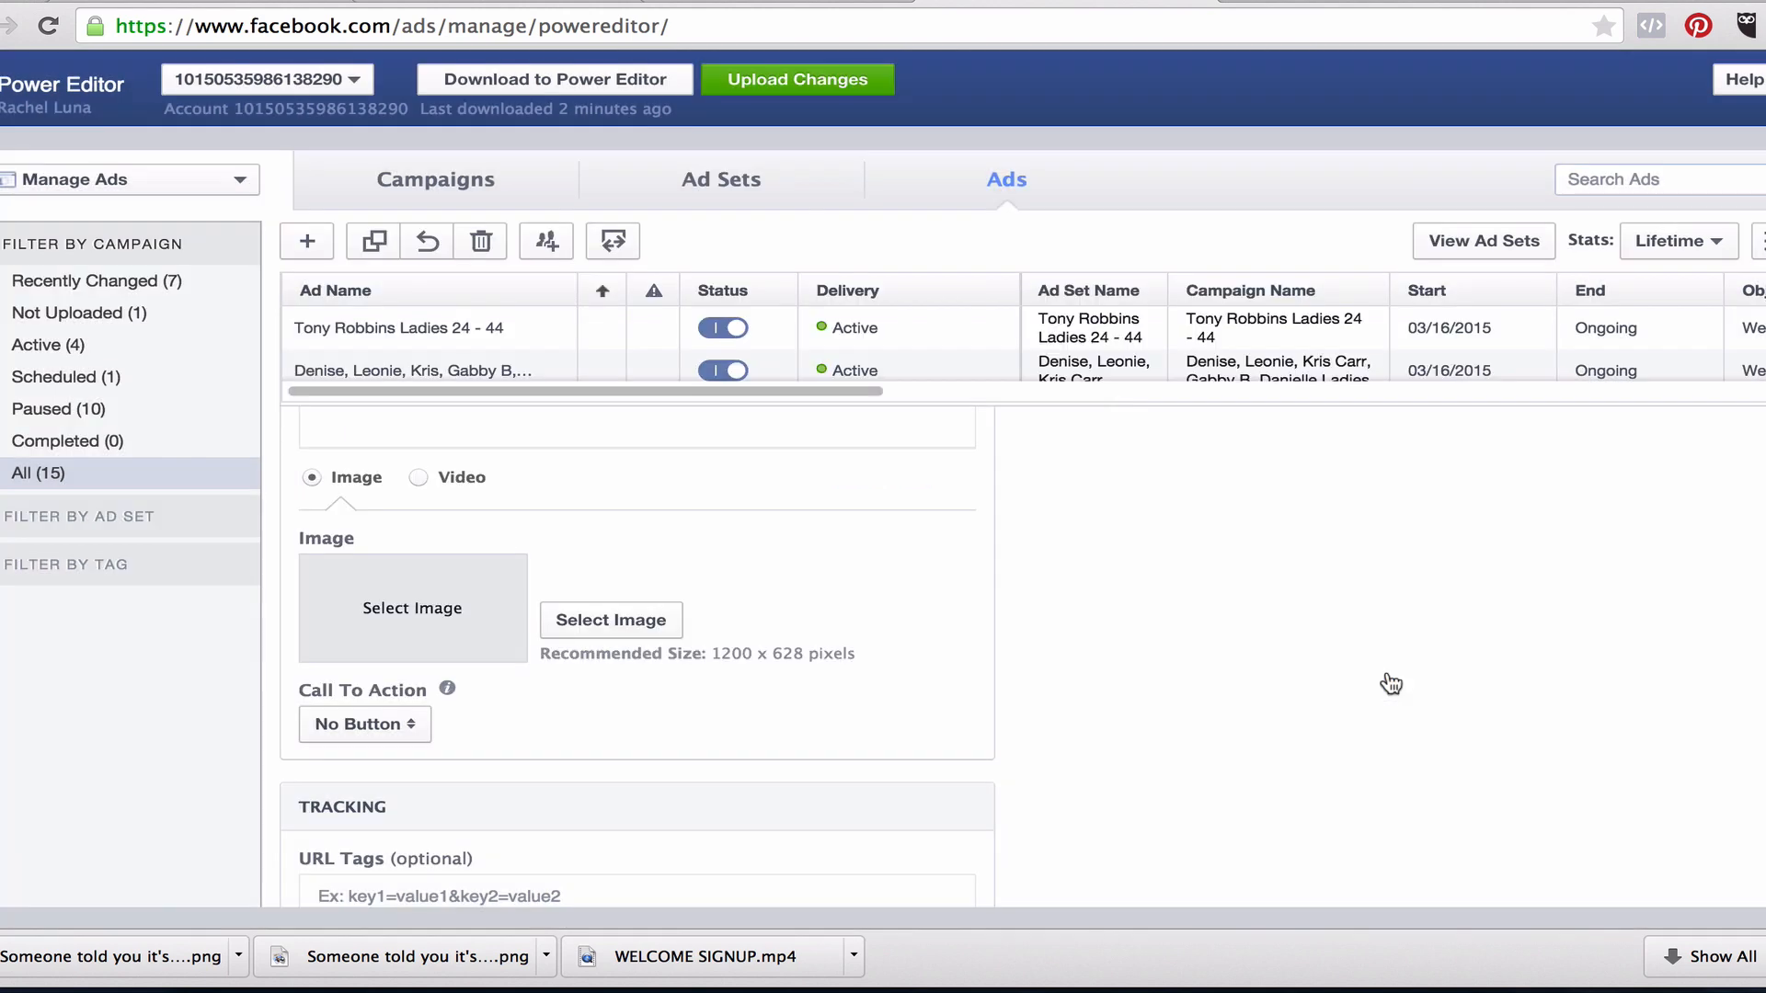
# Set the ad's Call To Action to Download and check the tracking pixels and ad preview.
pyautogui.click(423, 735)
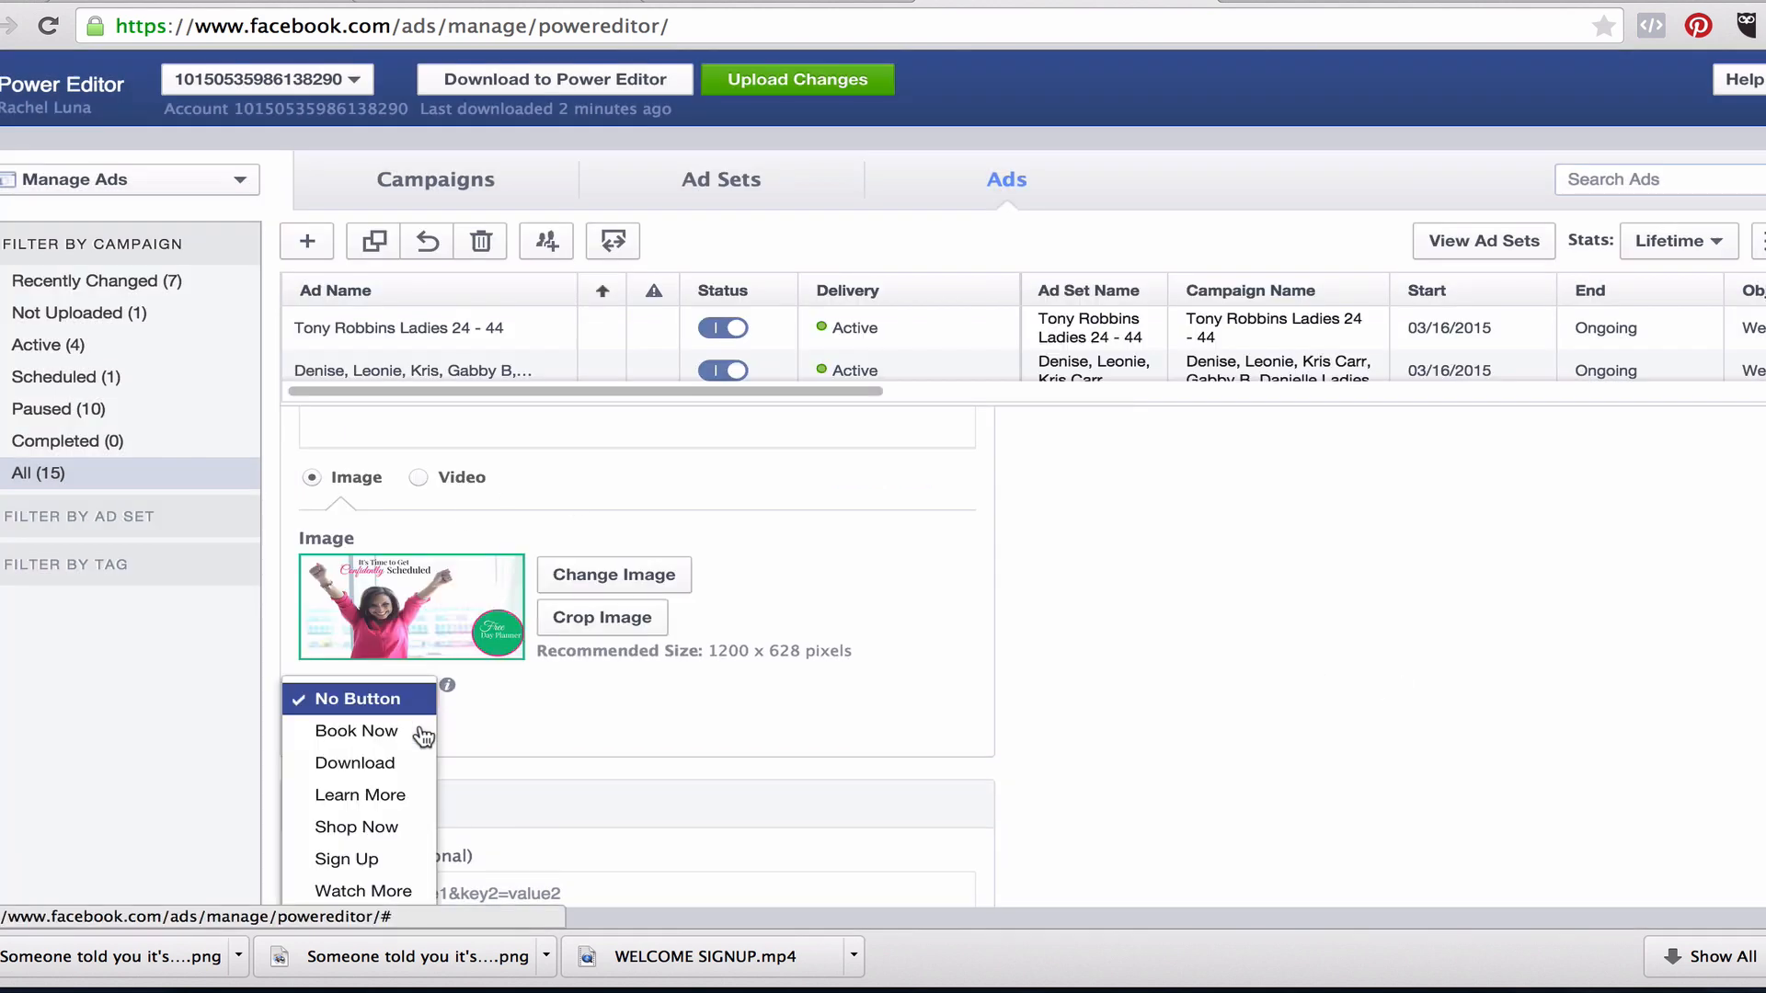
pyautogui.click(405, 762)
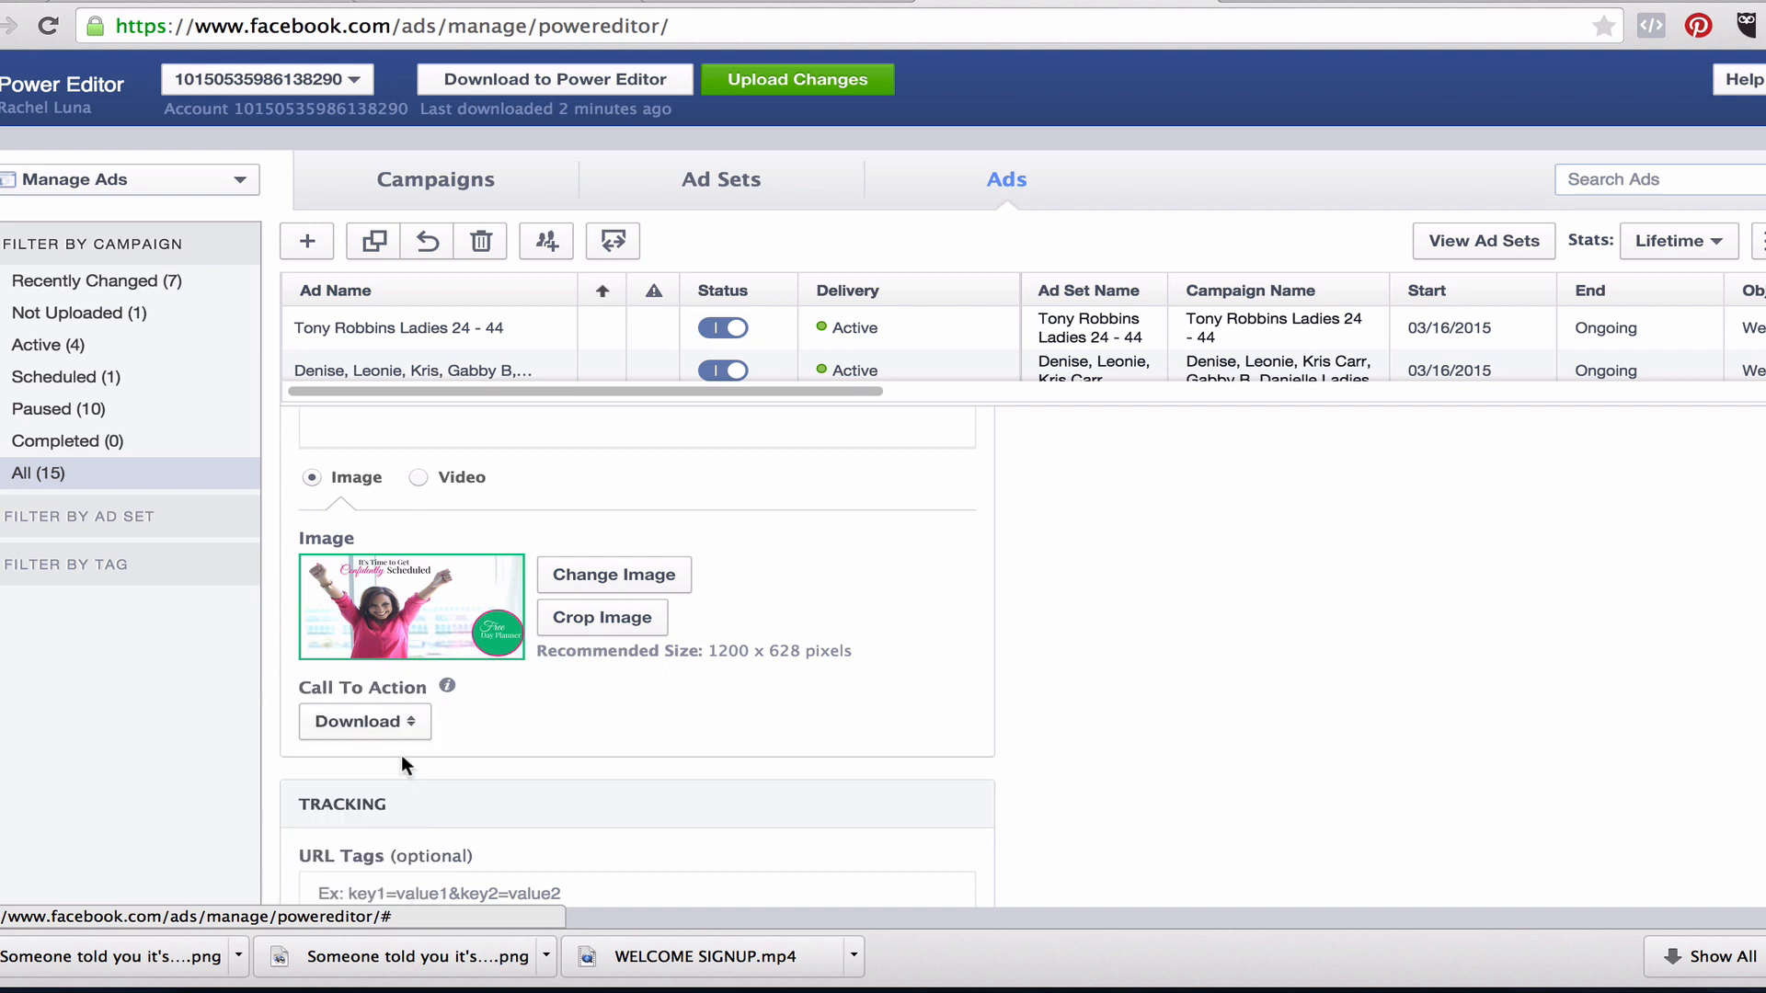
pyautogui.scroll(-5, 747, 529)
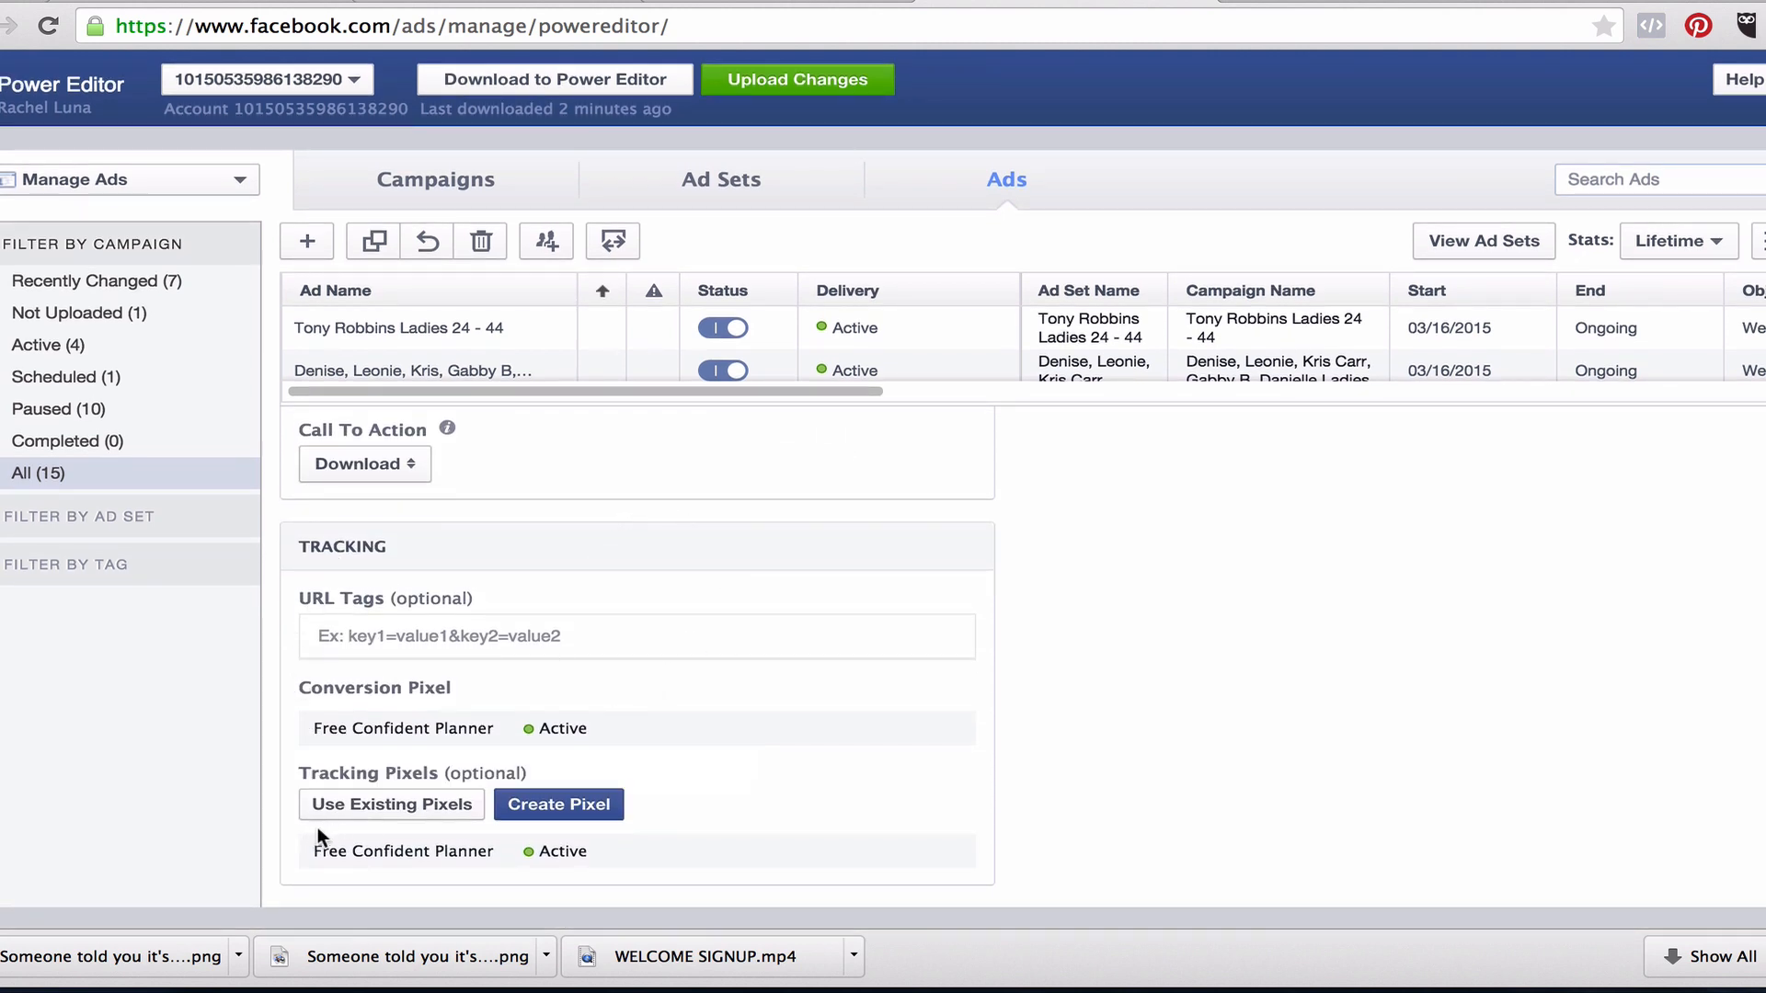
pyautogui.scroll(10, 756, 840)
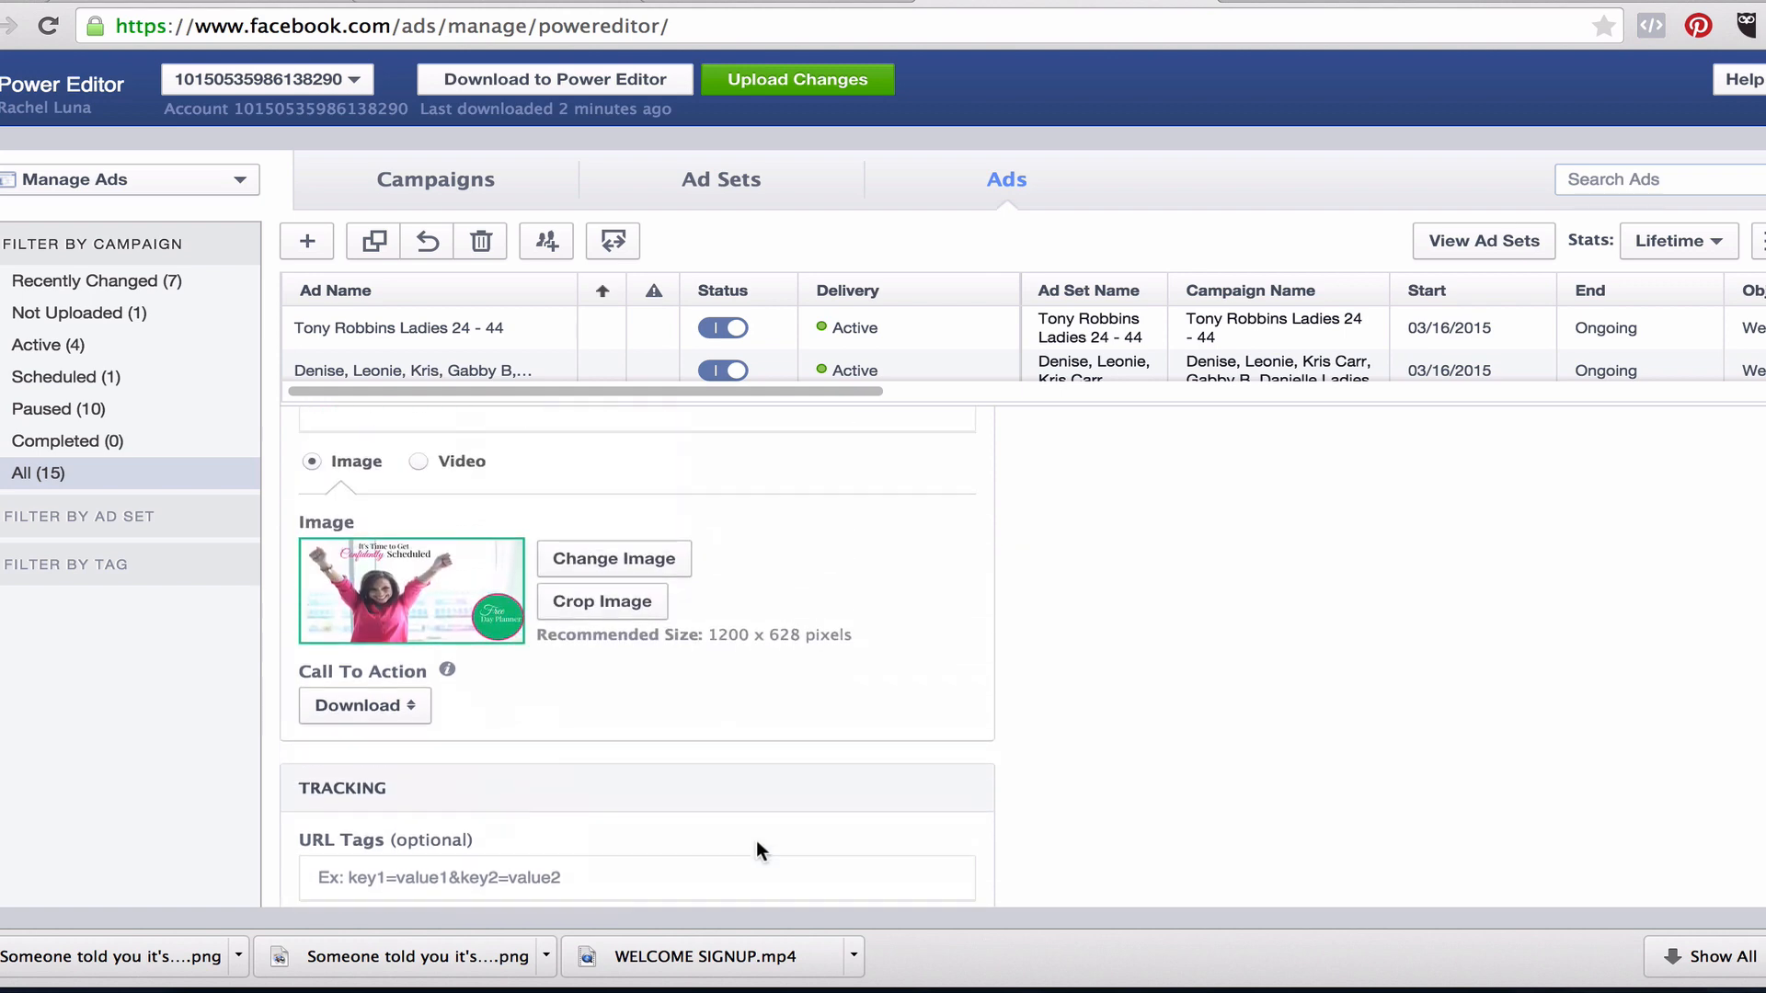
pyautogui.scroll(6, 756, 841)
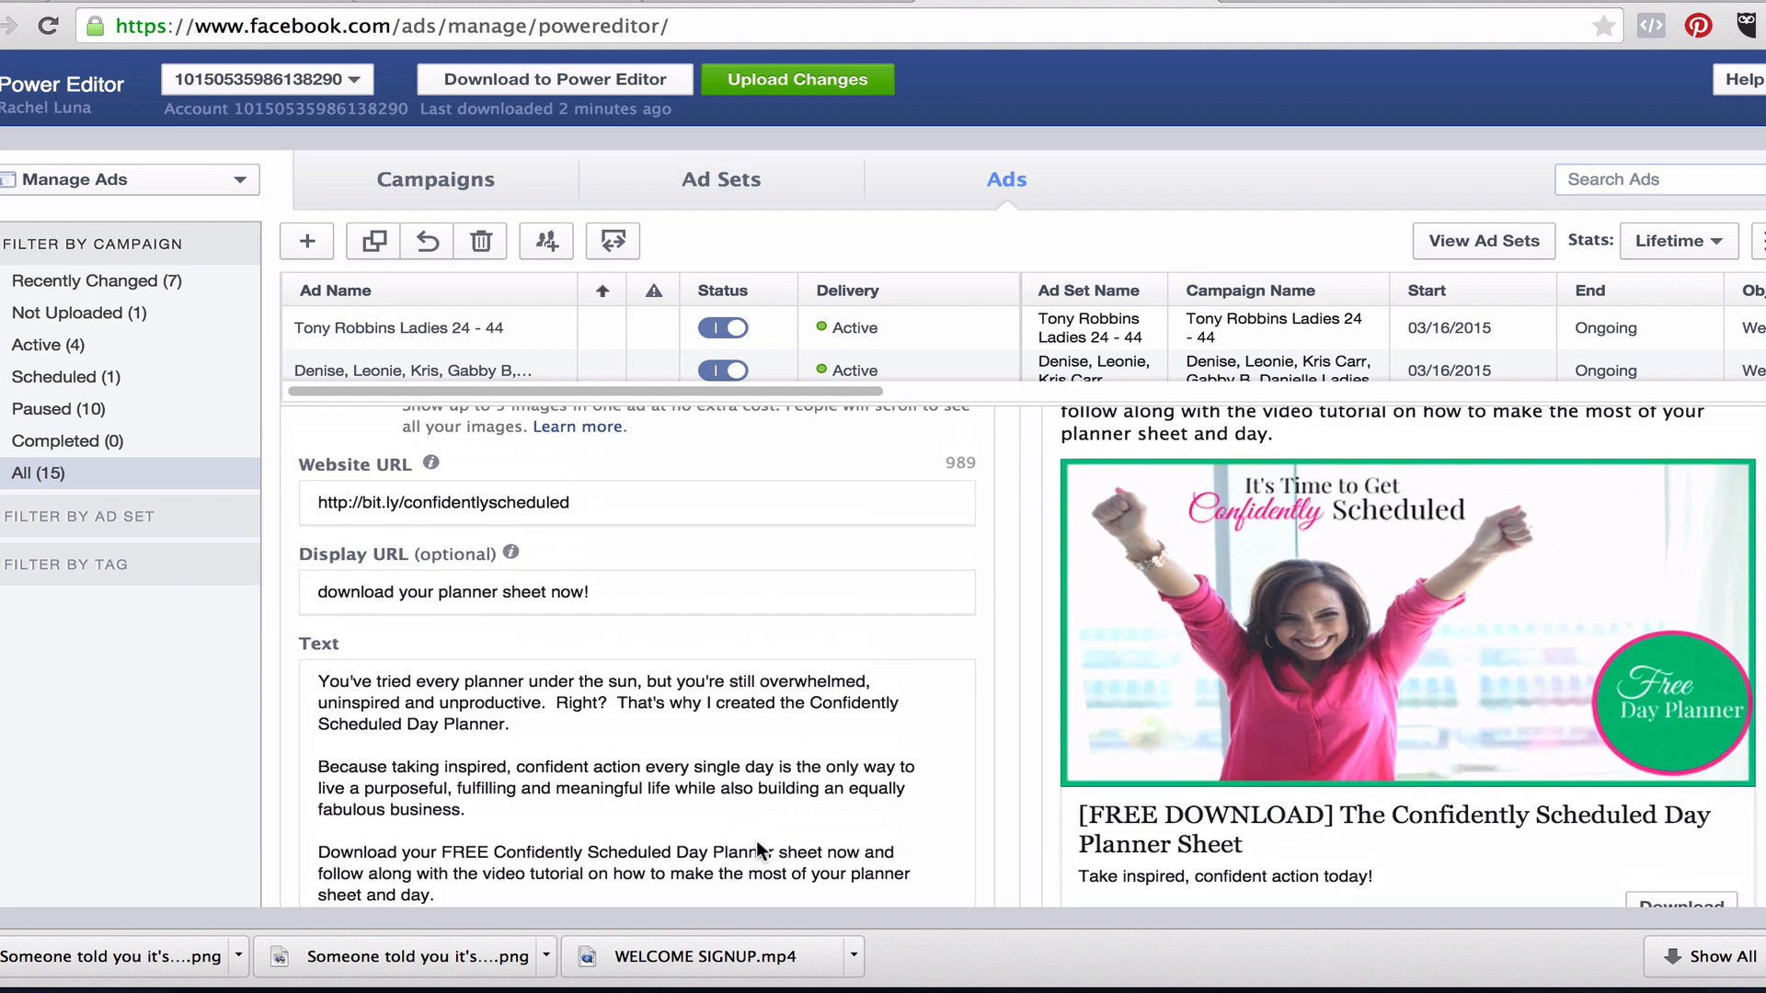
pyautogui.scroll(3, 757, 841)
pyautogui.scroll(-7, 757, 841)
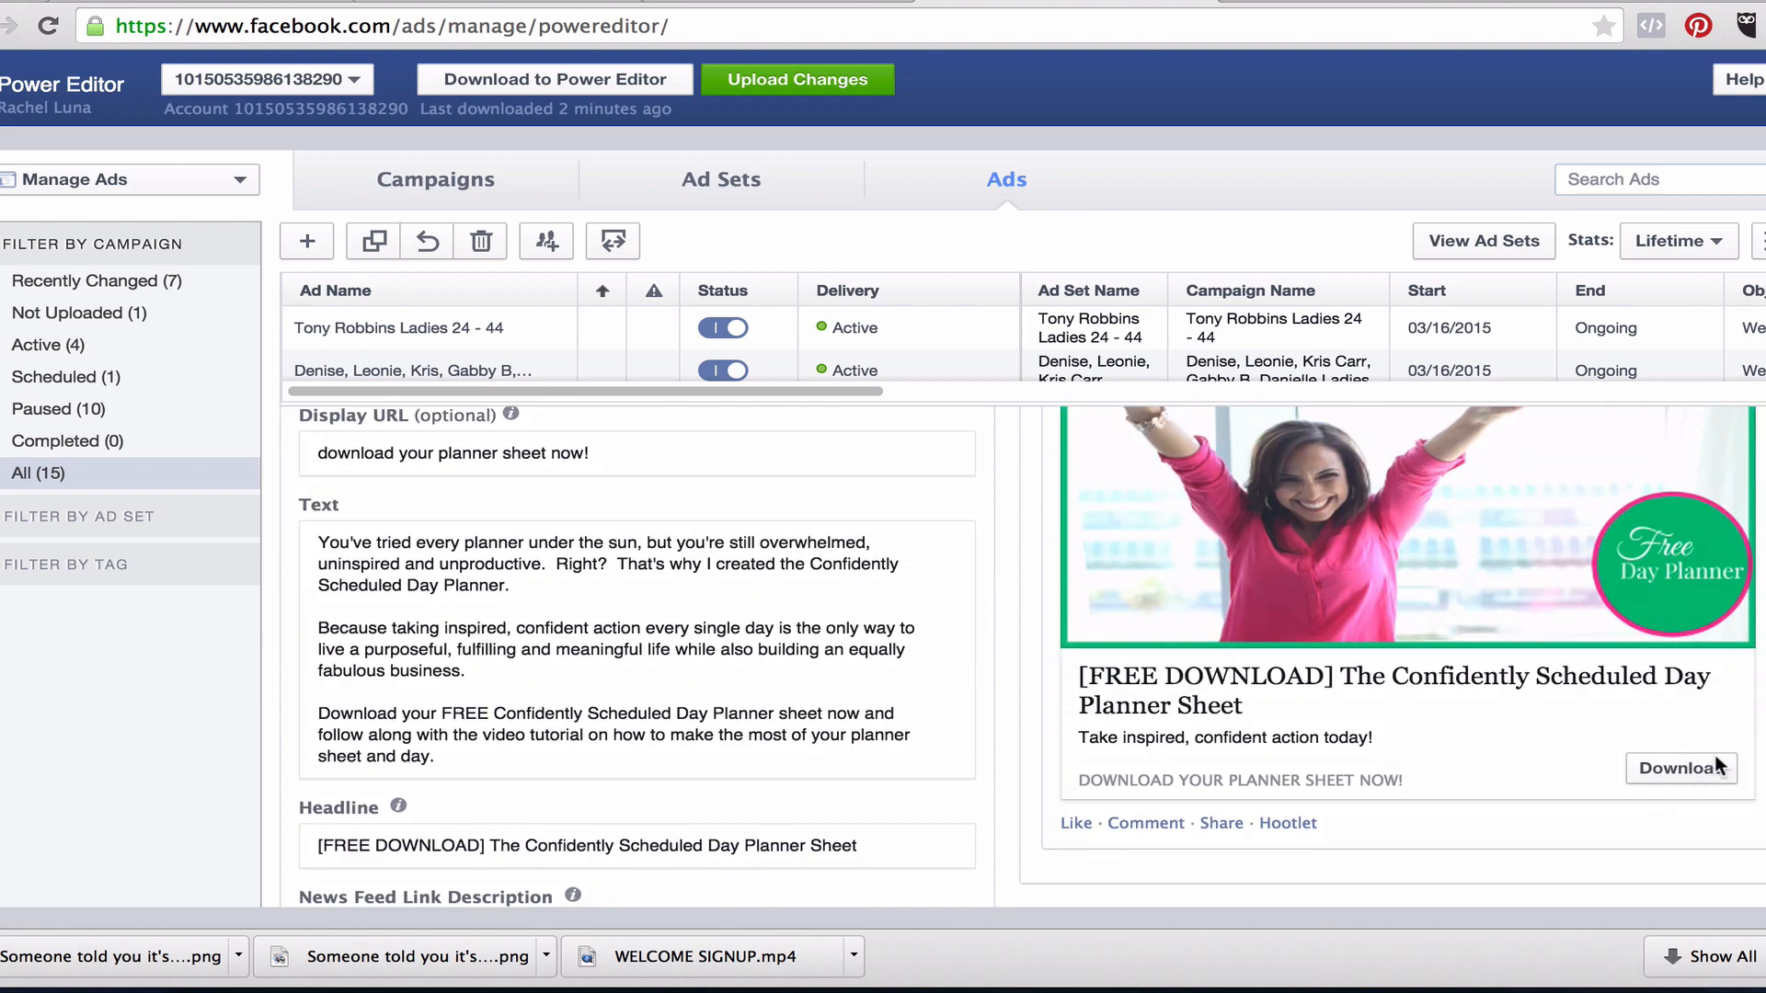
pyautogui.scroll(2, 1391, 726)
# Upload the new TEST - Marie Forleo 33-44 Europe Ladies campaign with its ad set and ad, and close the upload confirmation.
pyautogui.scroll(8, 1391, 725)
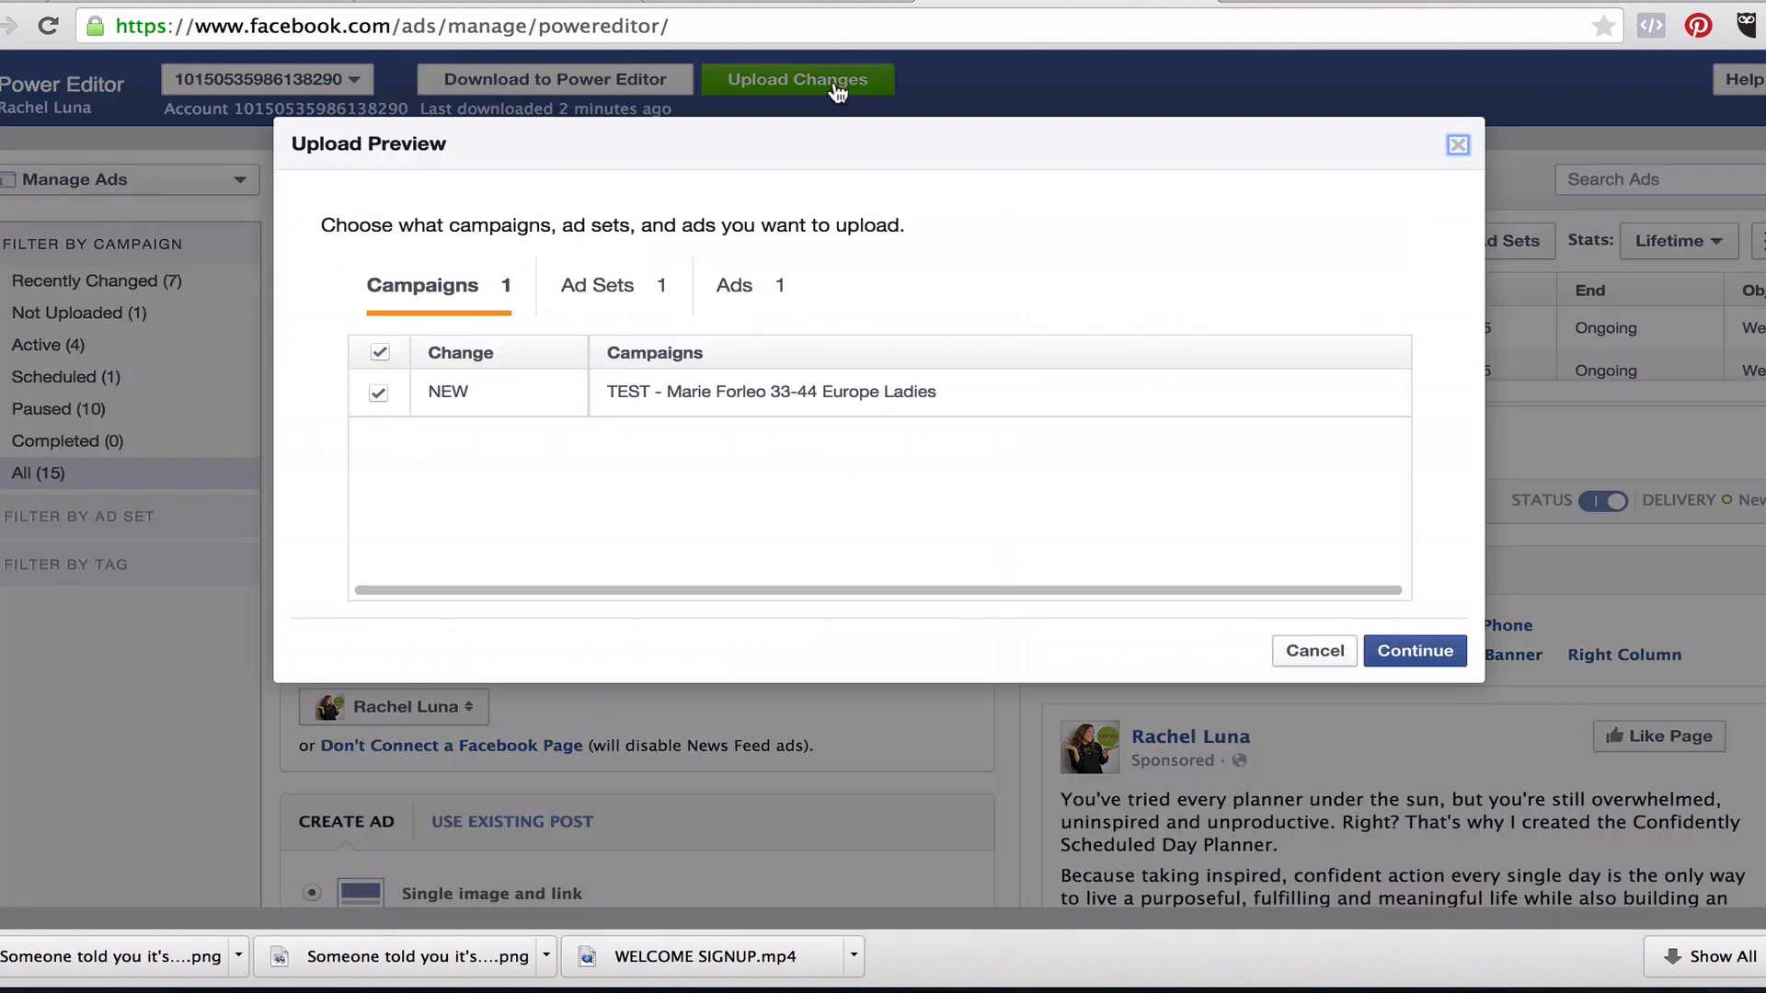
pyautogui.click(1416, 652)
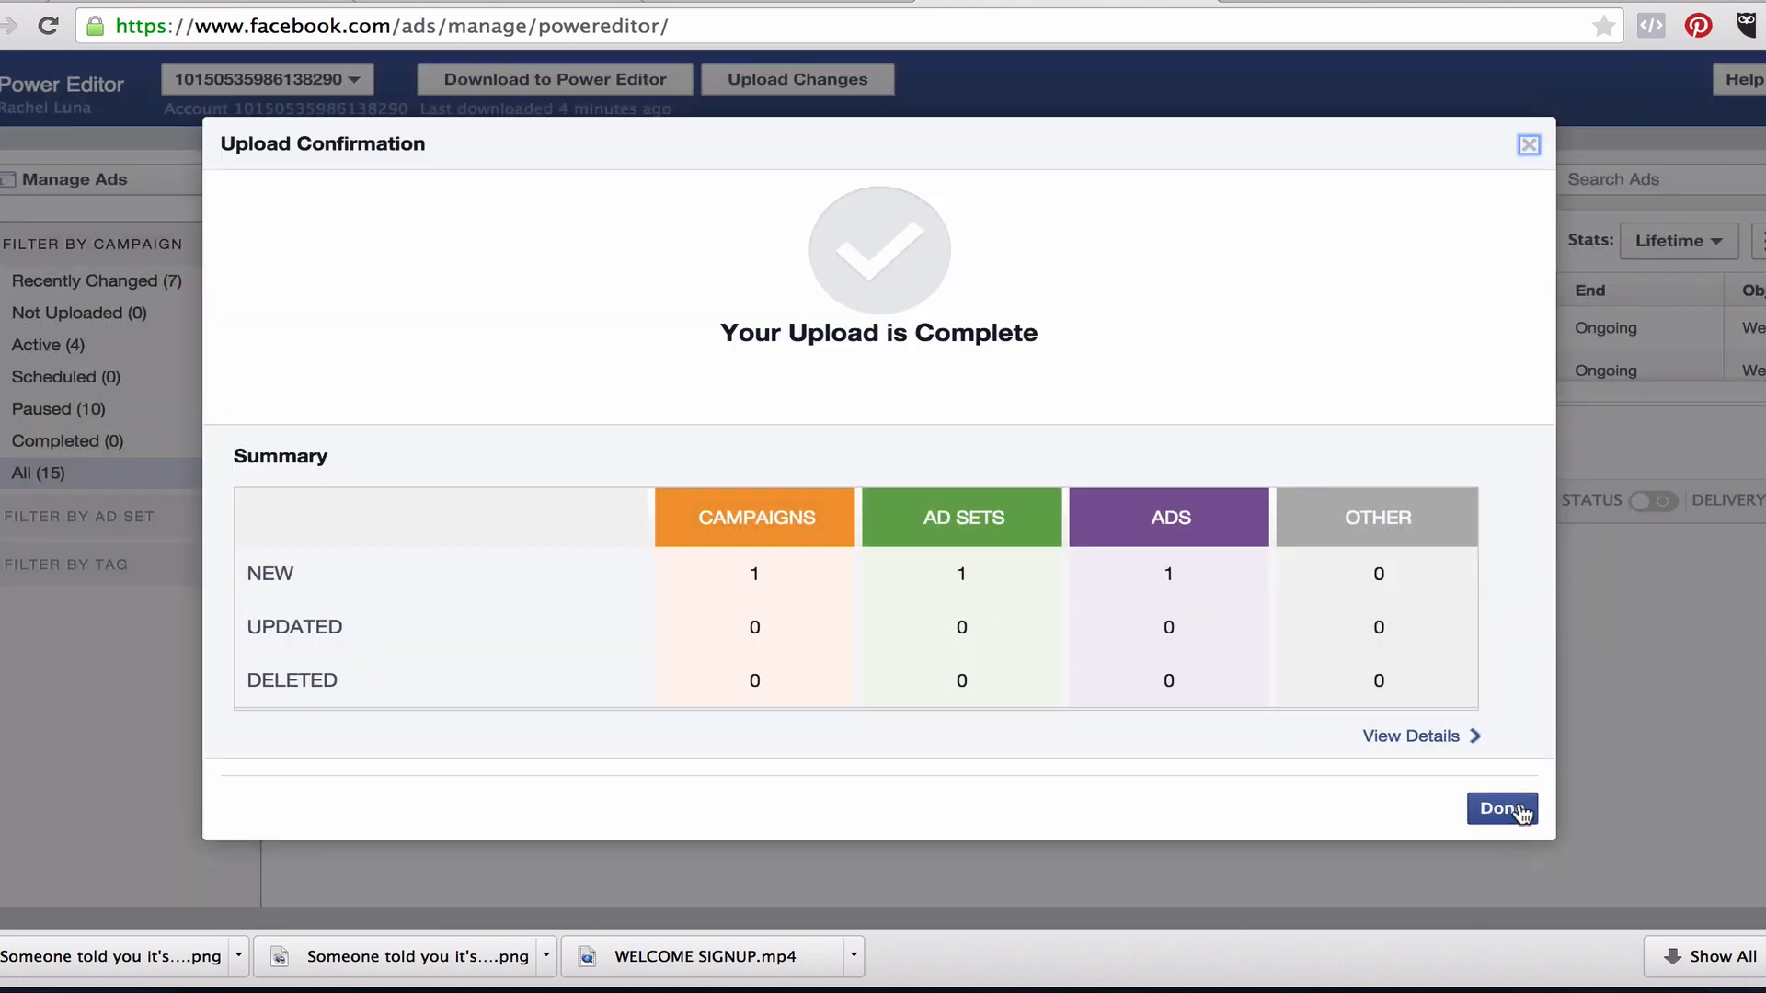
pyautogui.click(1520, 811)
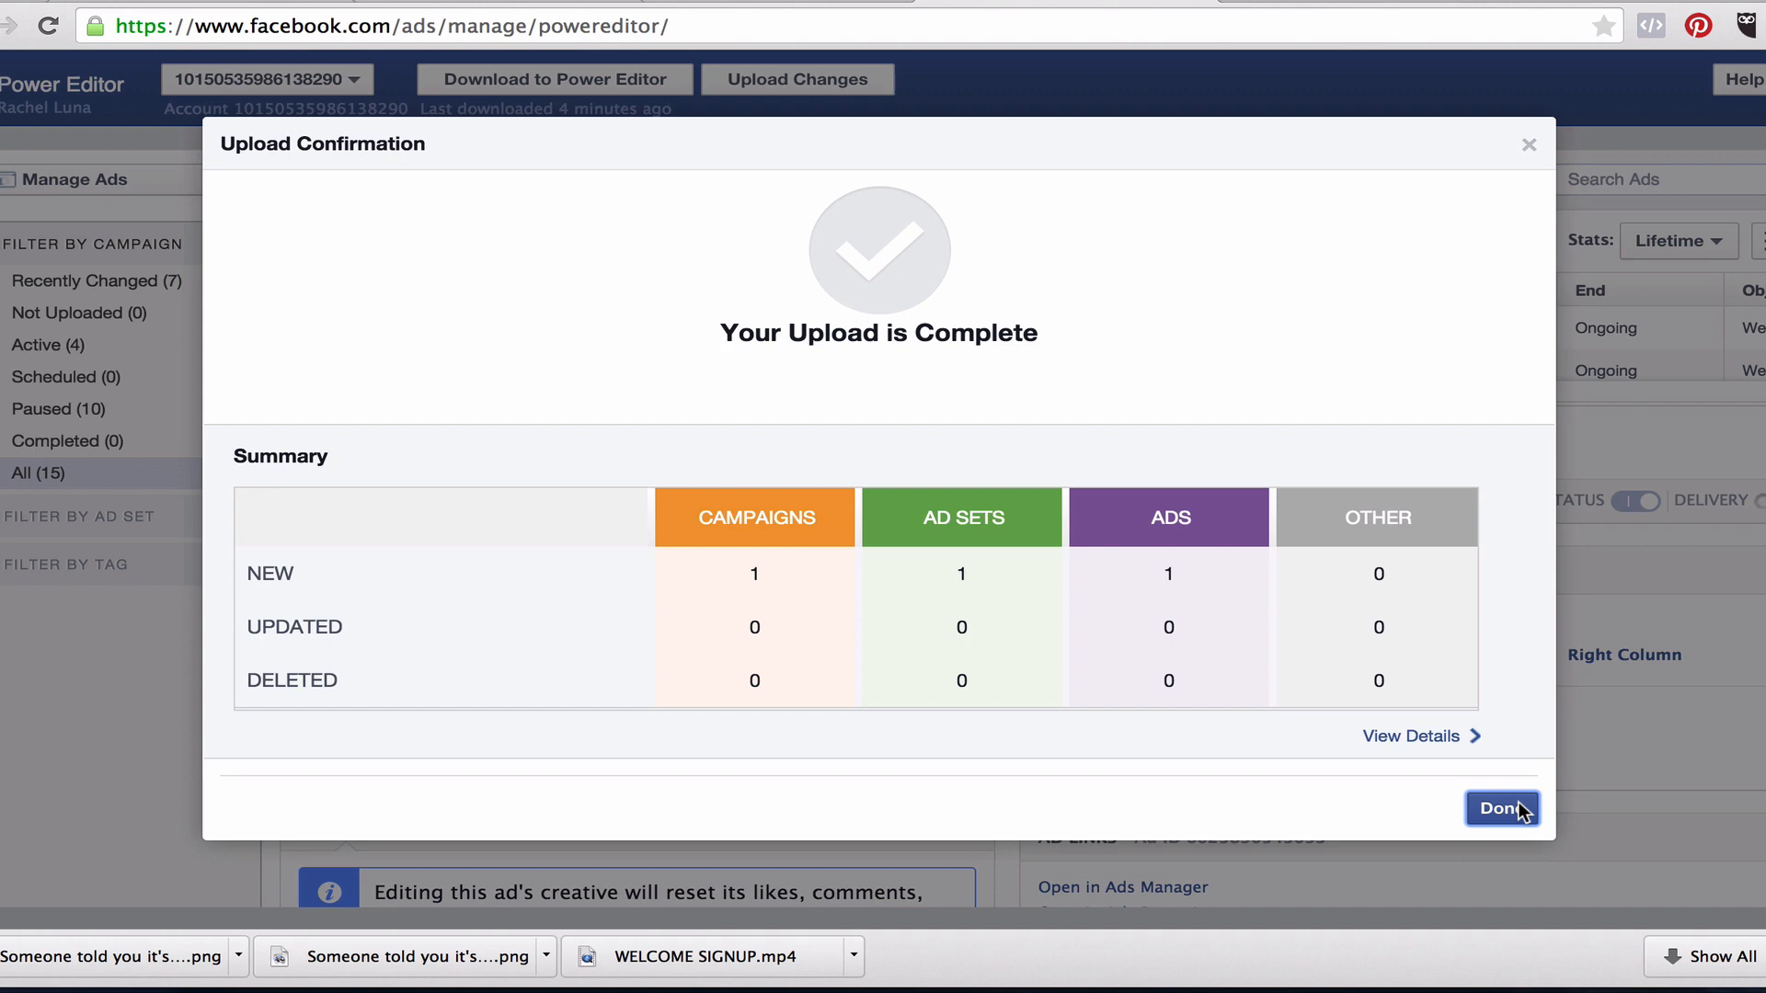
pyautogui.click(1520, 810)
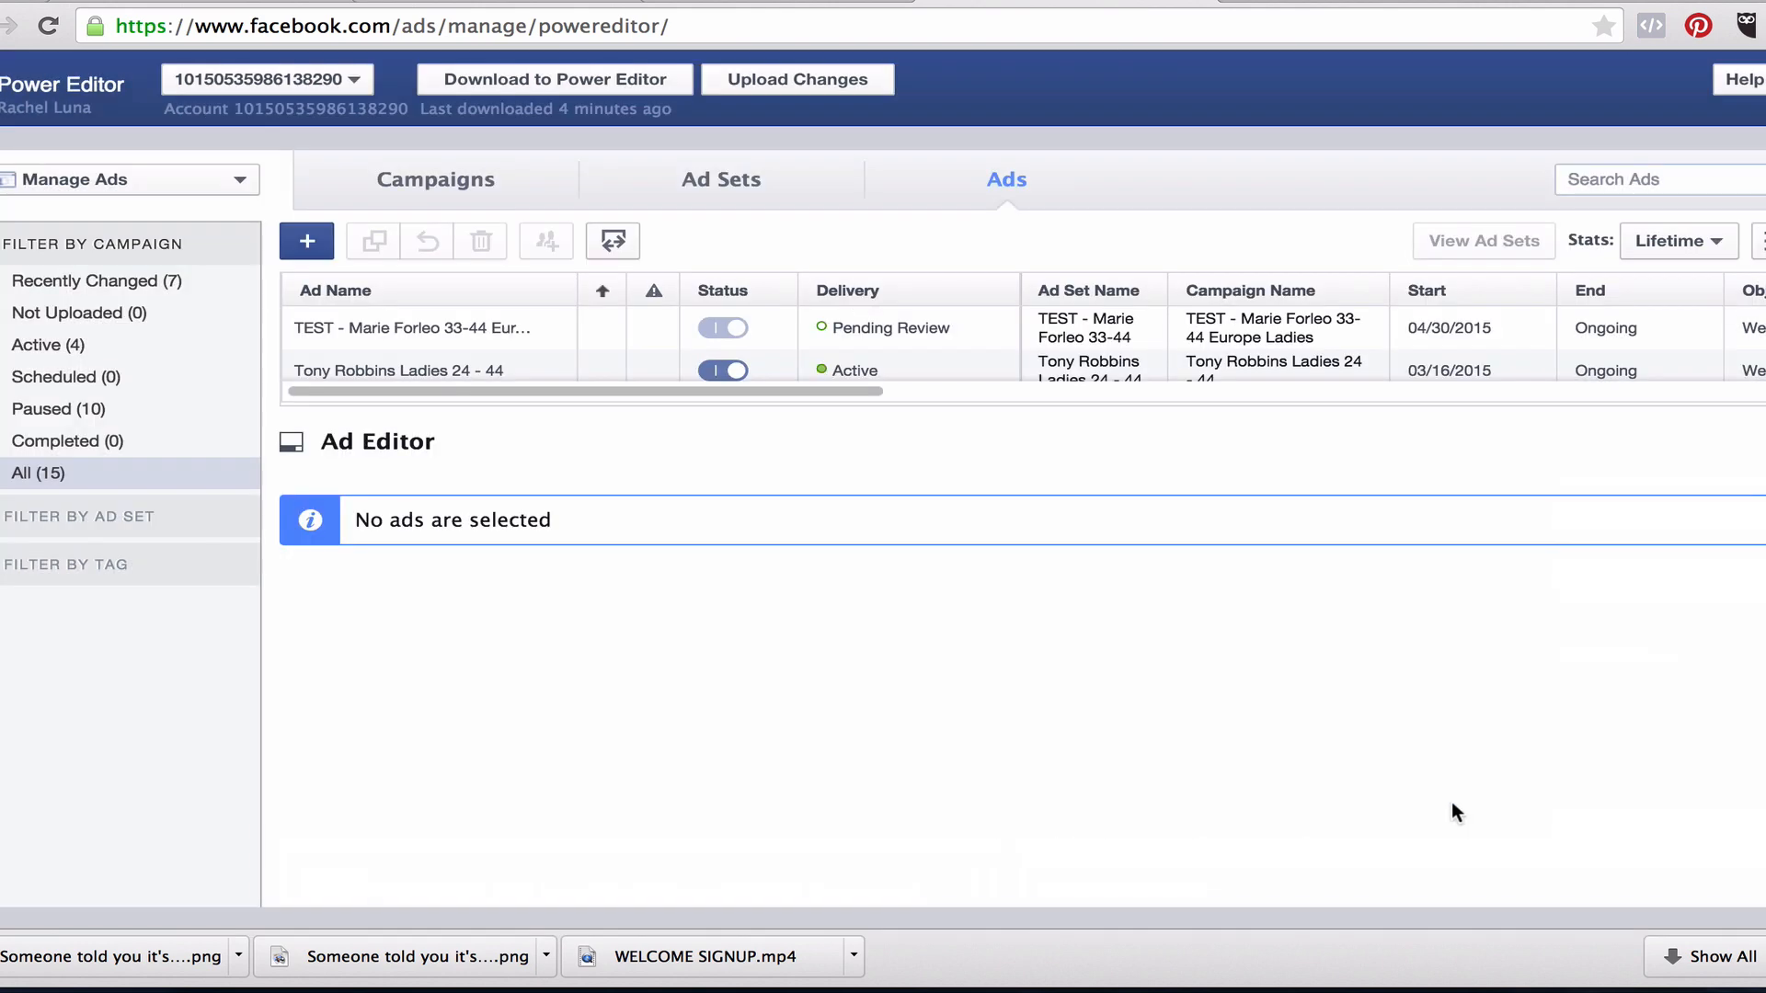
# Switch off the ad set TEST - Marie Europe 33-244 Women in the list of ad sets.
pyautogui.click(741, 179)
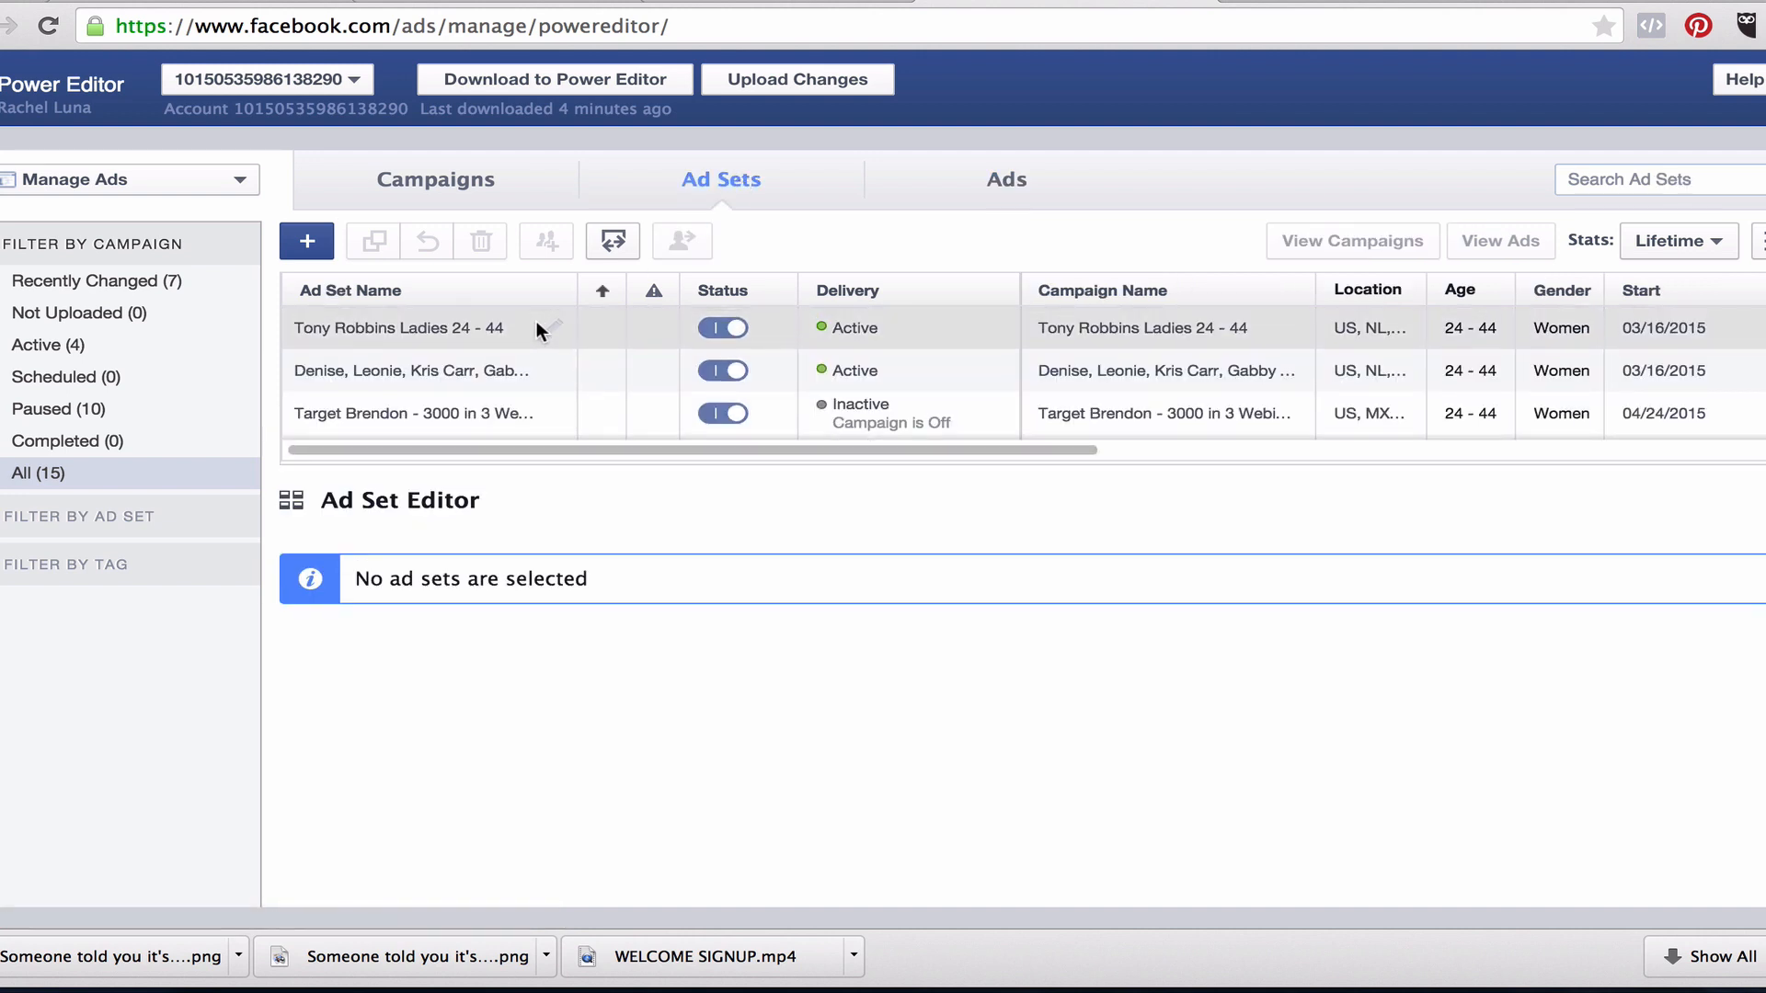
pyautogui.hscroll(1, 537, 322)
pyautogui.hscroll(-1, 537, 322)
pyautogui.scroll(-5, 537, 322)
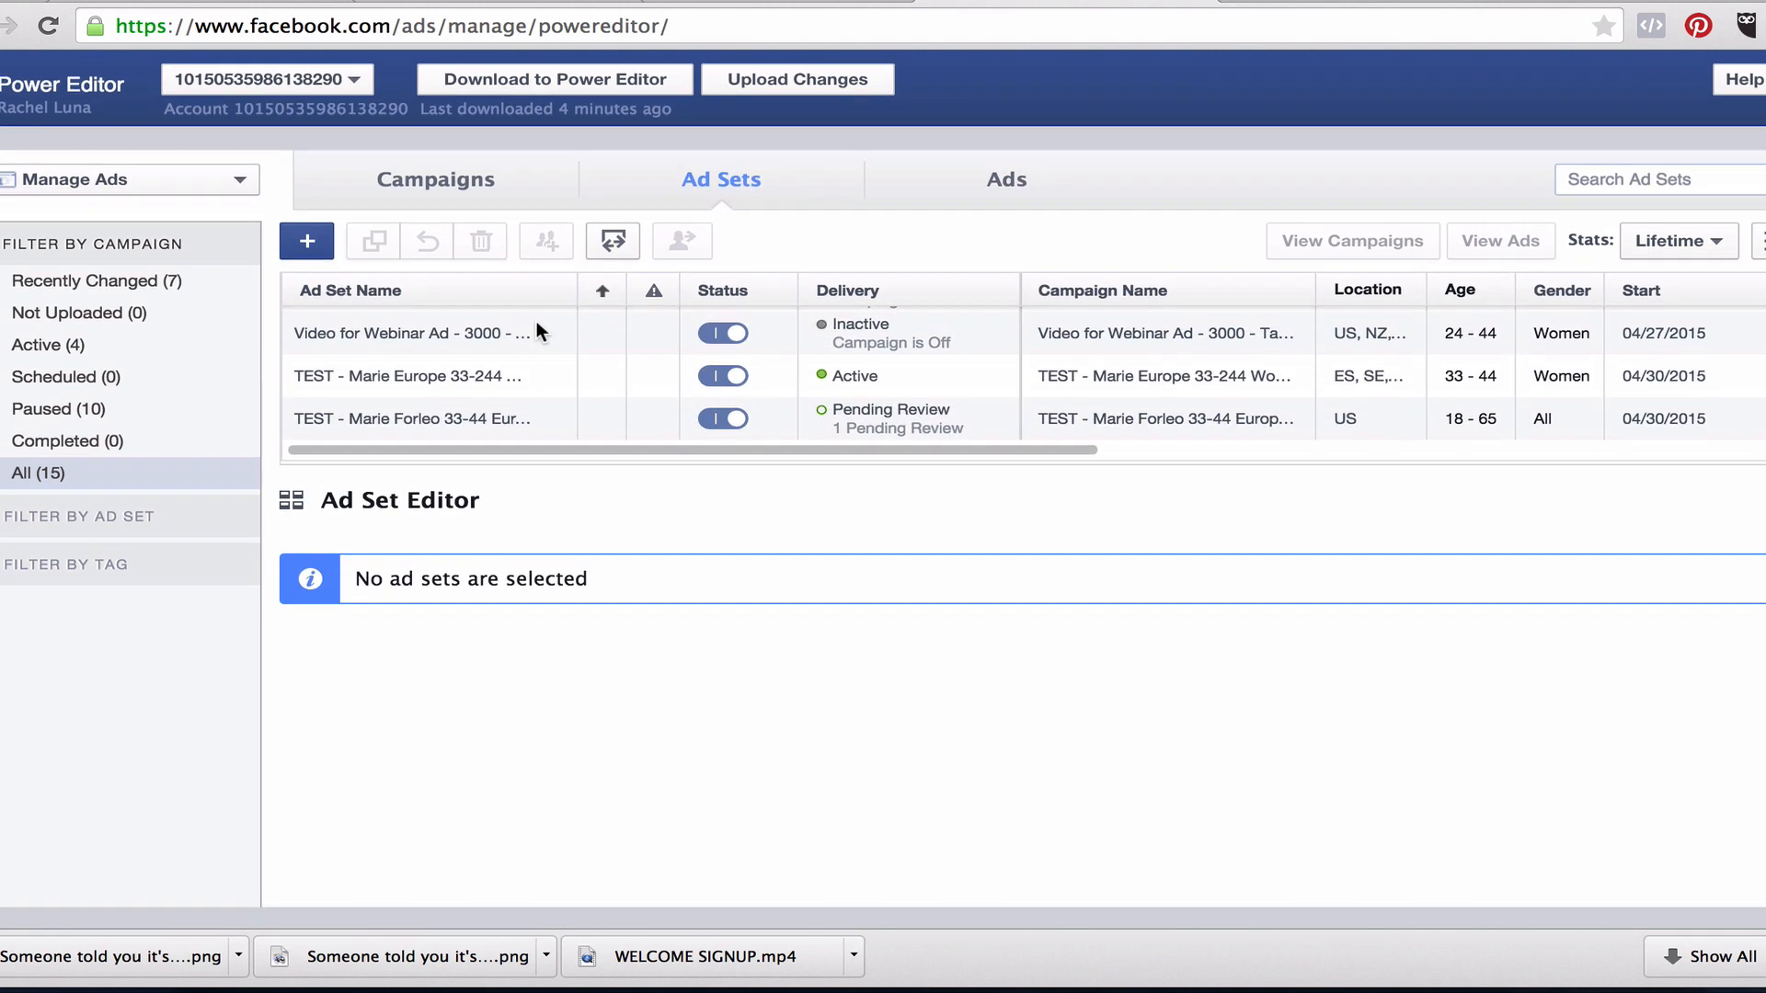
pyautogui.click(711, 386)
pyautogui.click(711, 382)
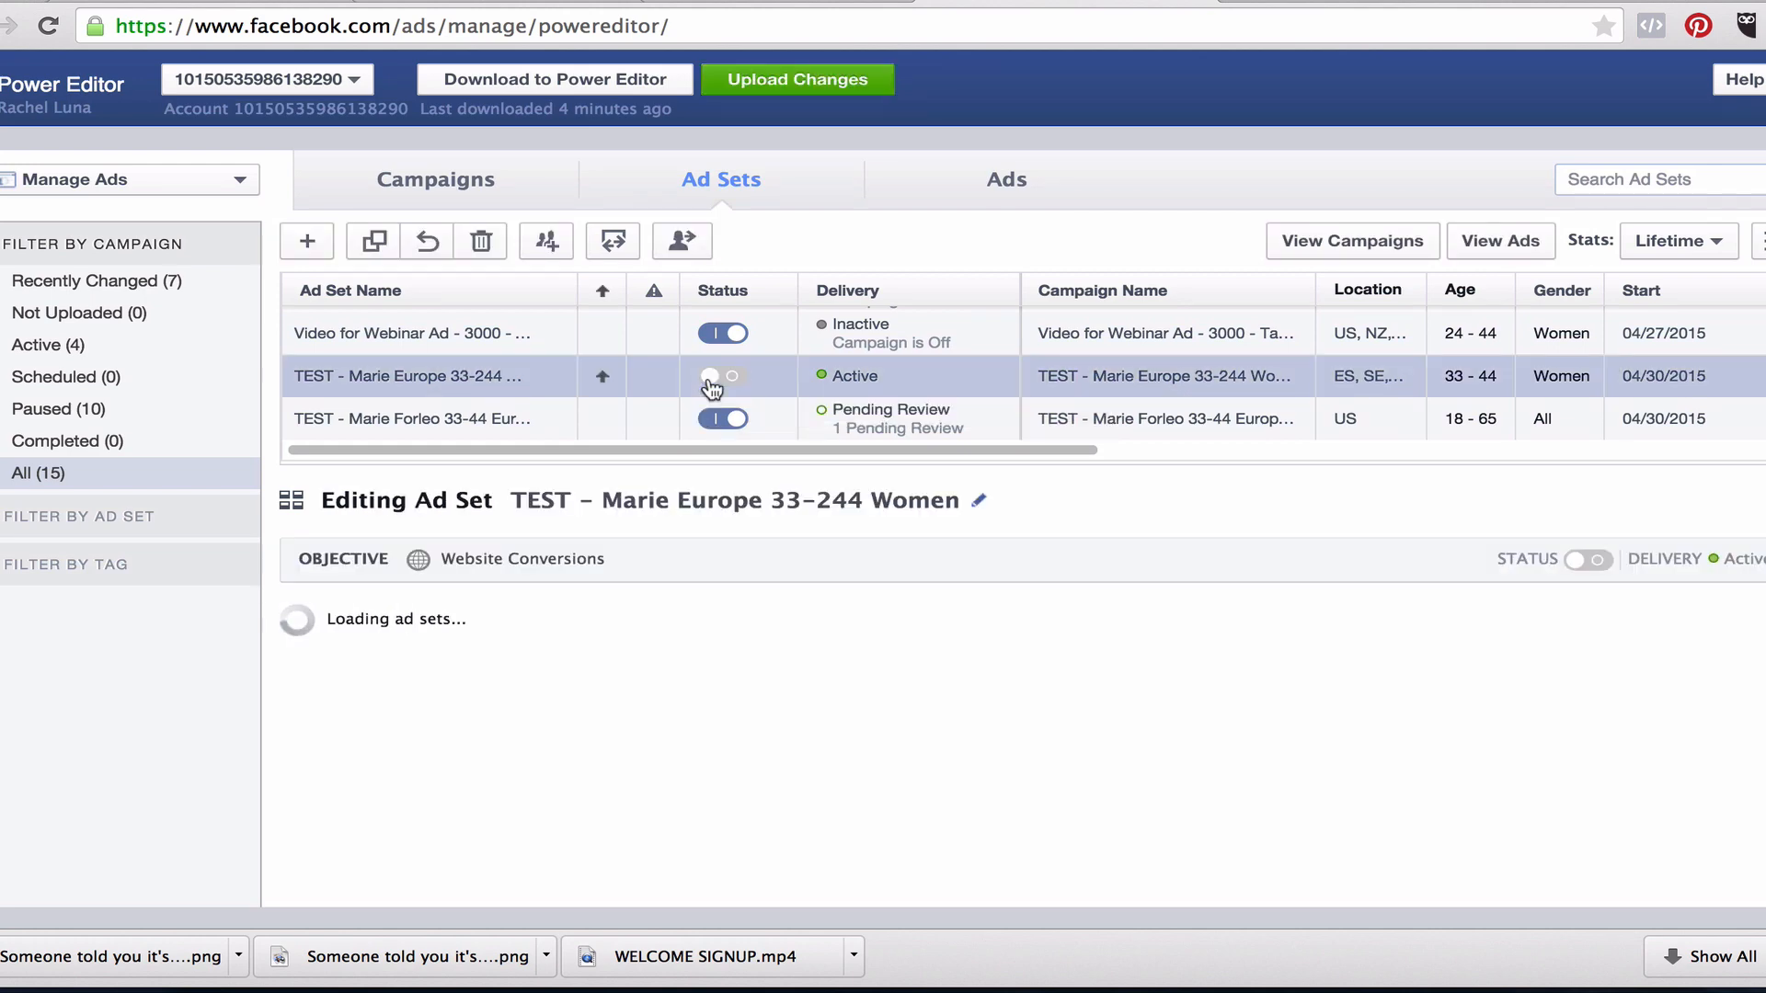
# Select the ad set TEST - Marie Forleo 33-44 Europe Ladies and review its budget, schedule and audience settings.
pyautogui.click(415, 425)
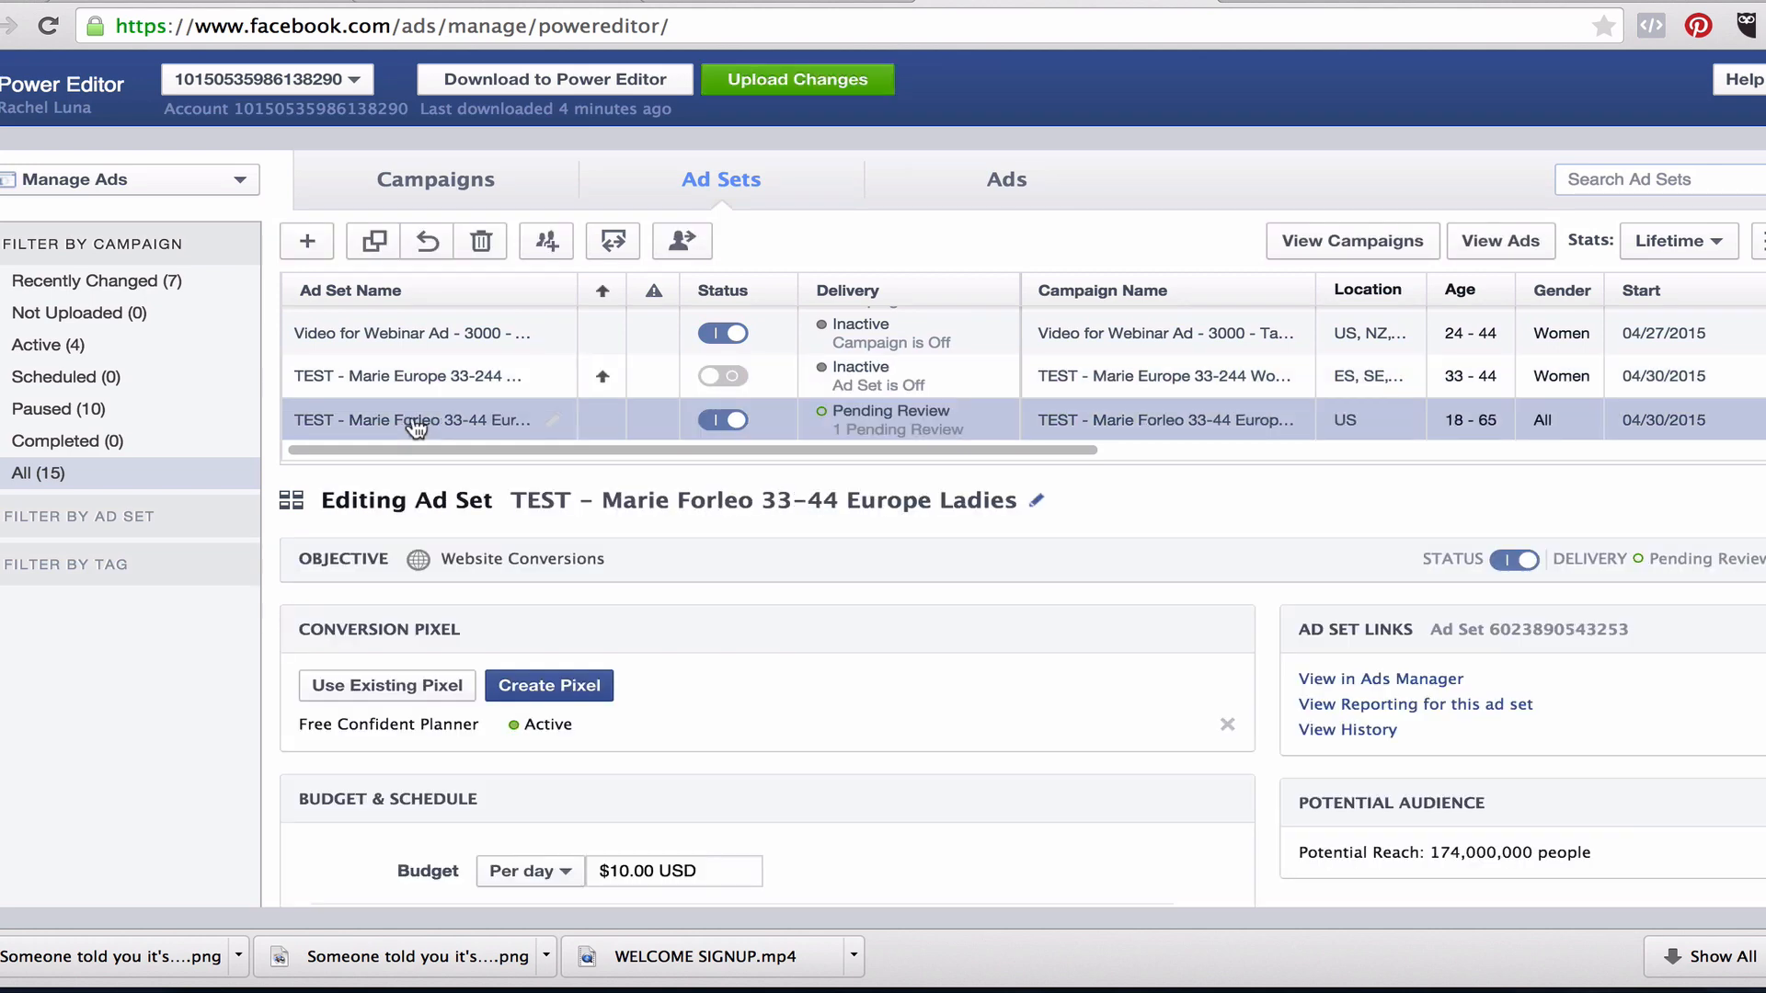
pyautogui.scroll(-5, 513, 606)
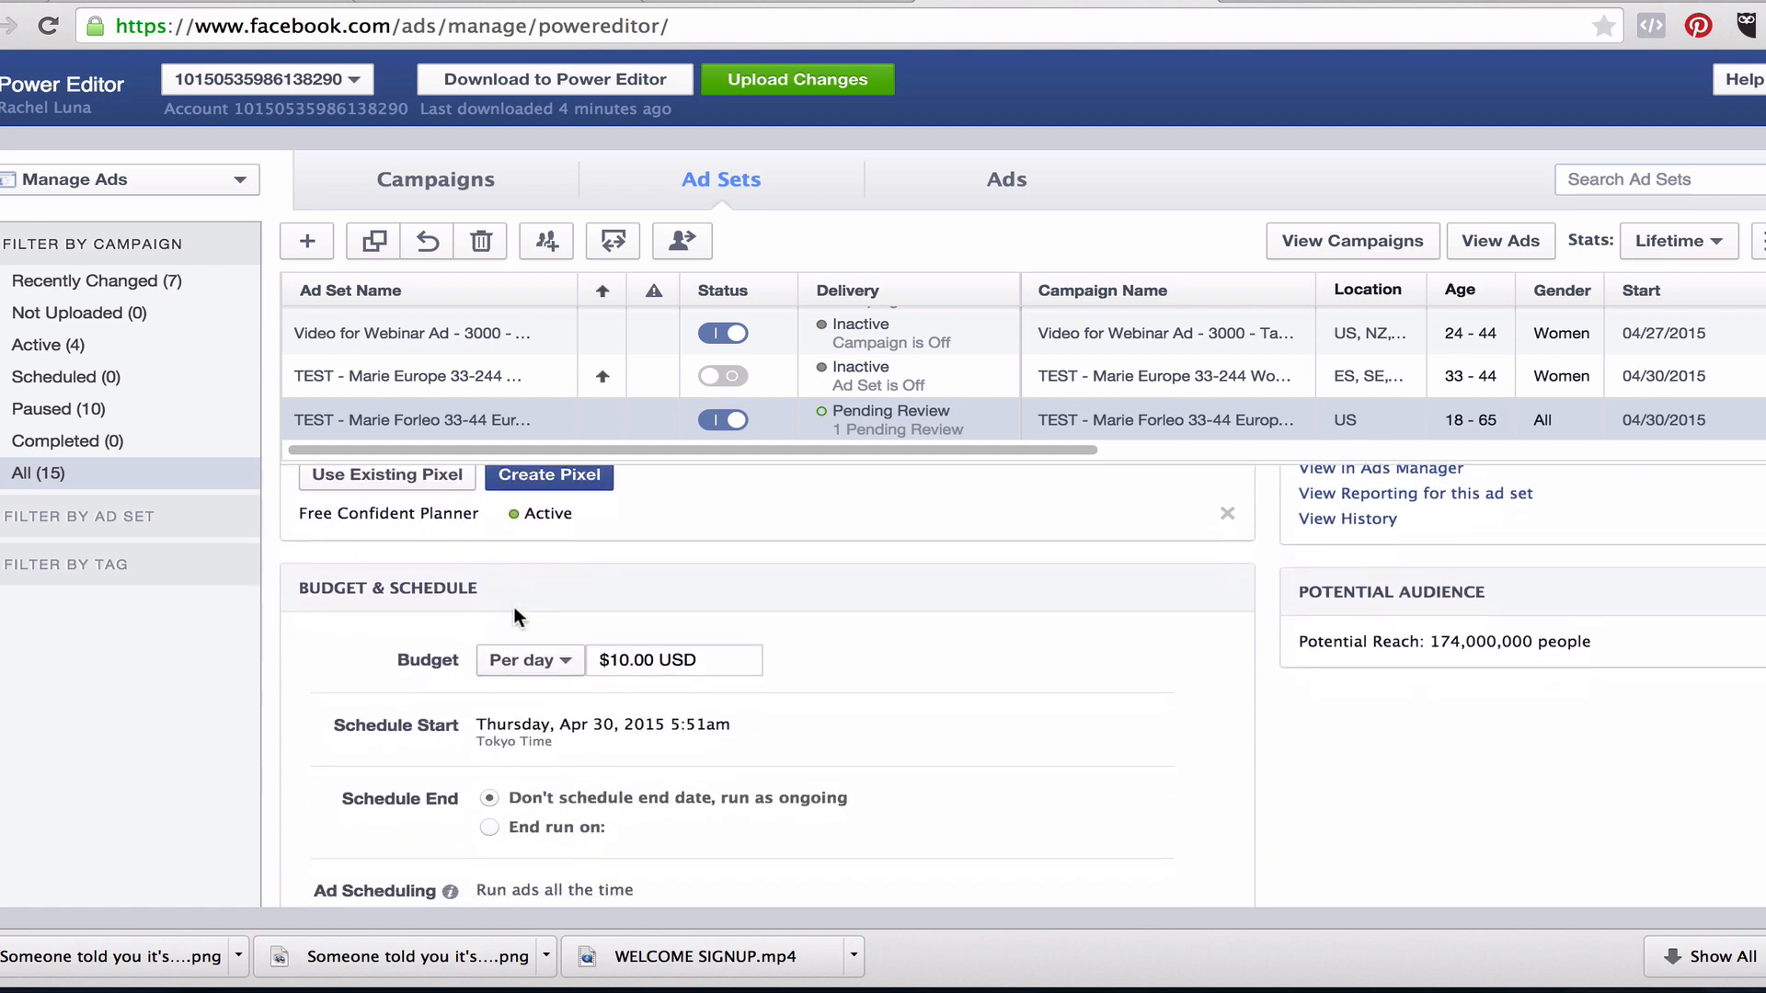
pyautogui.scroll(-1, 514, 614)
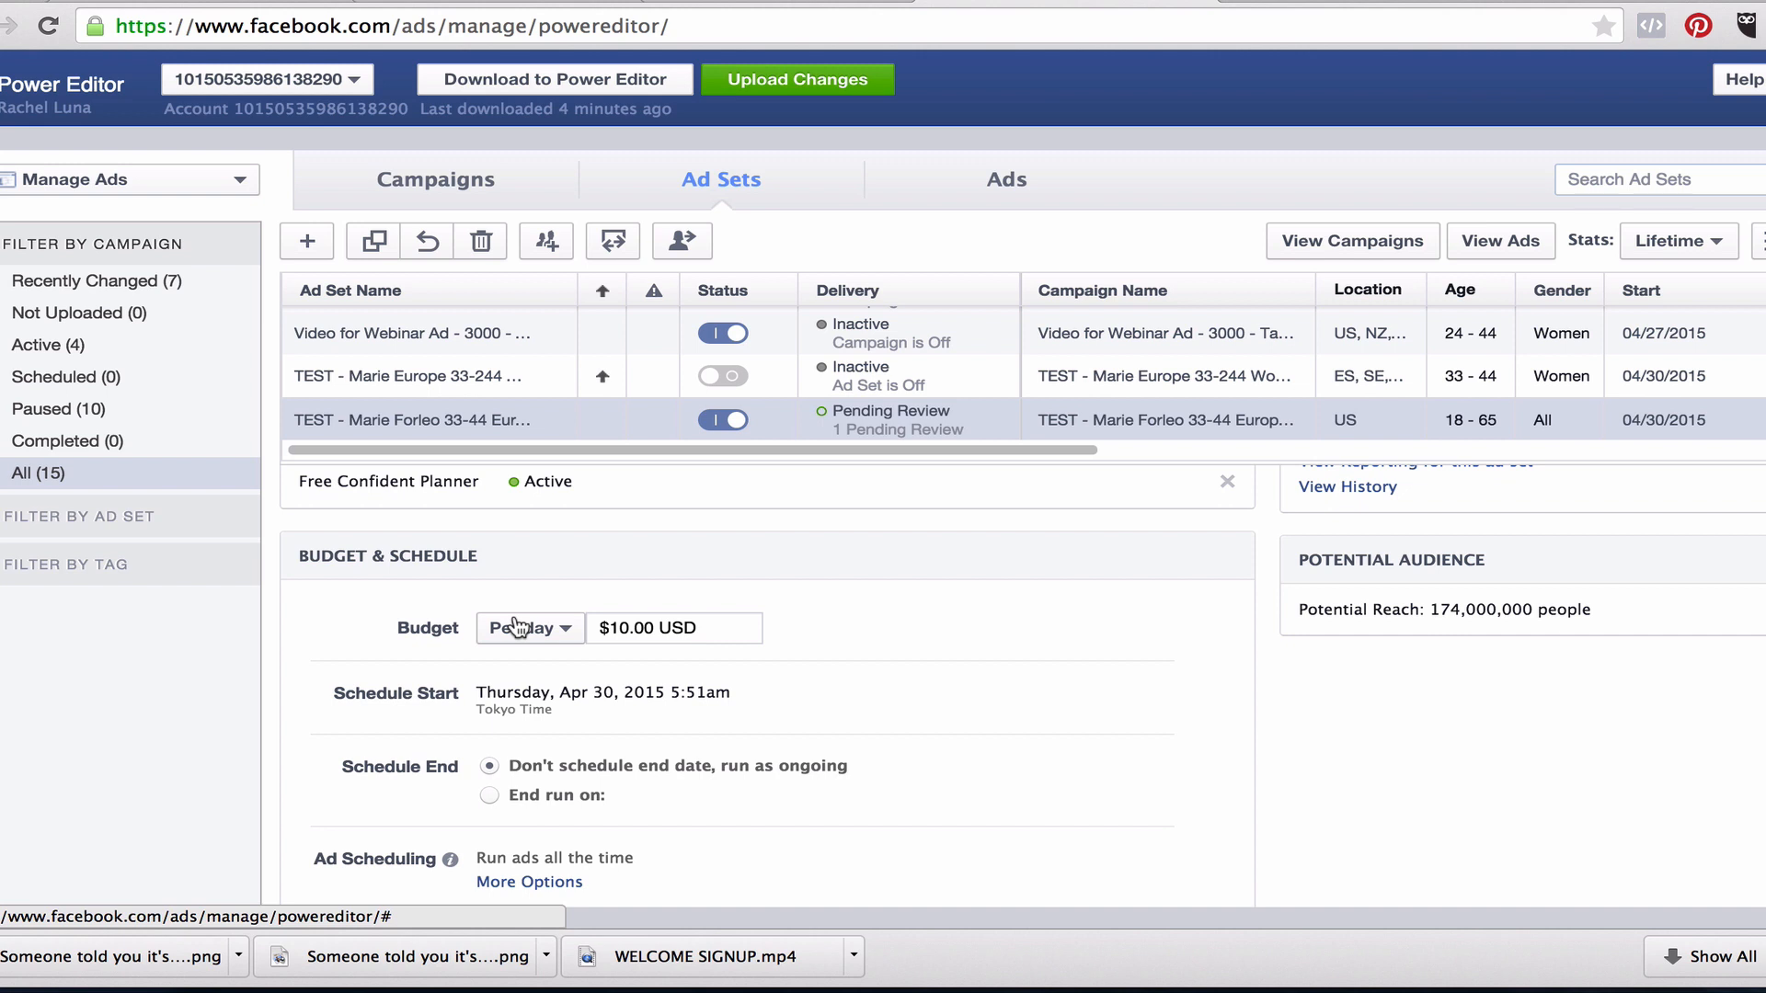
pyautogui.scroll(-4, 518, 626)
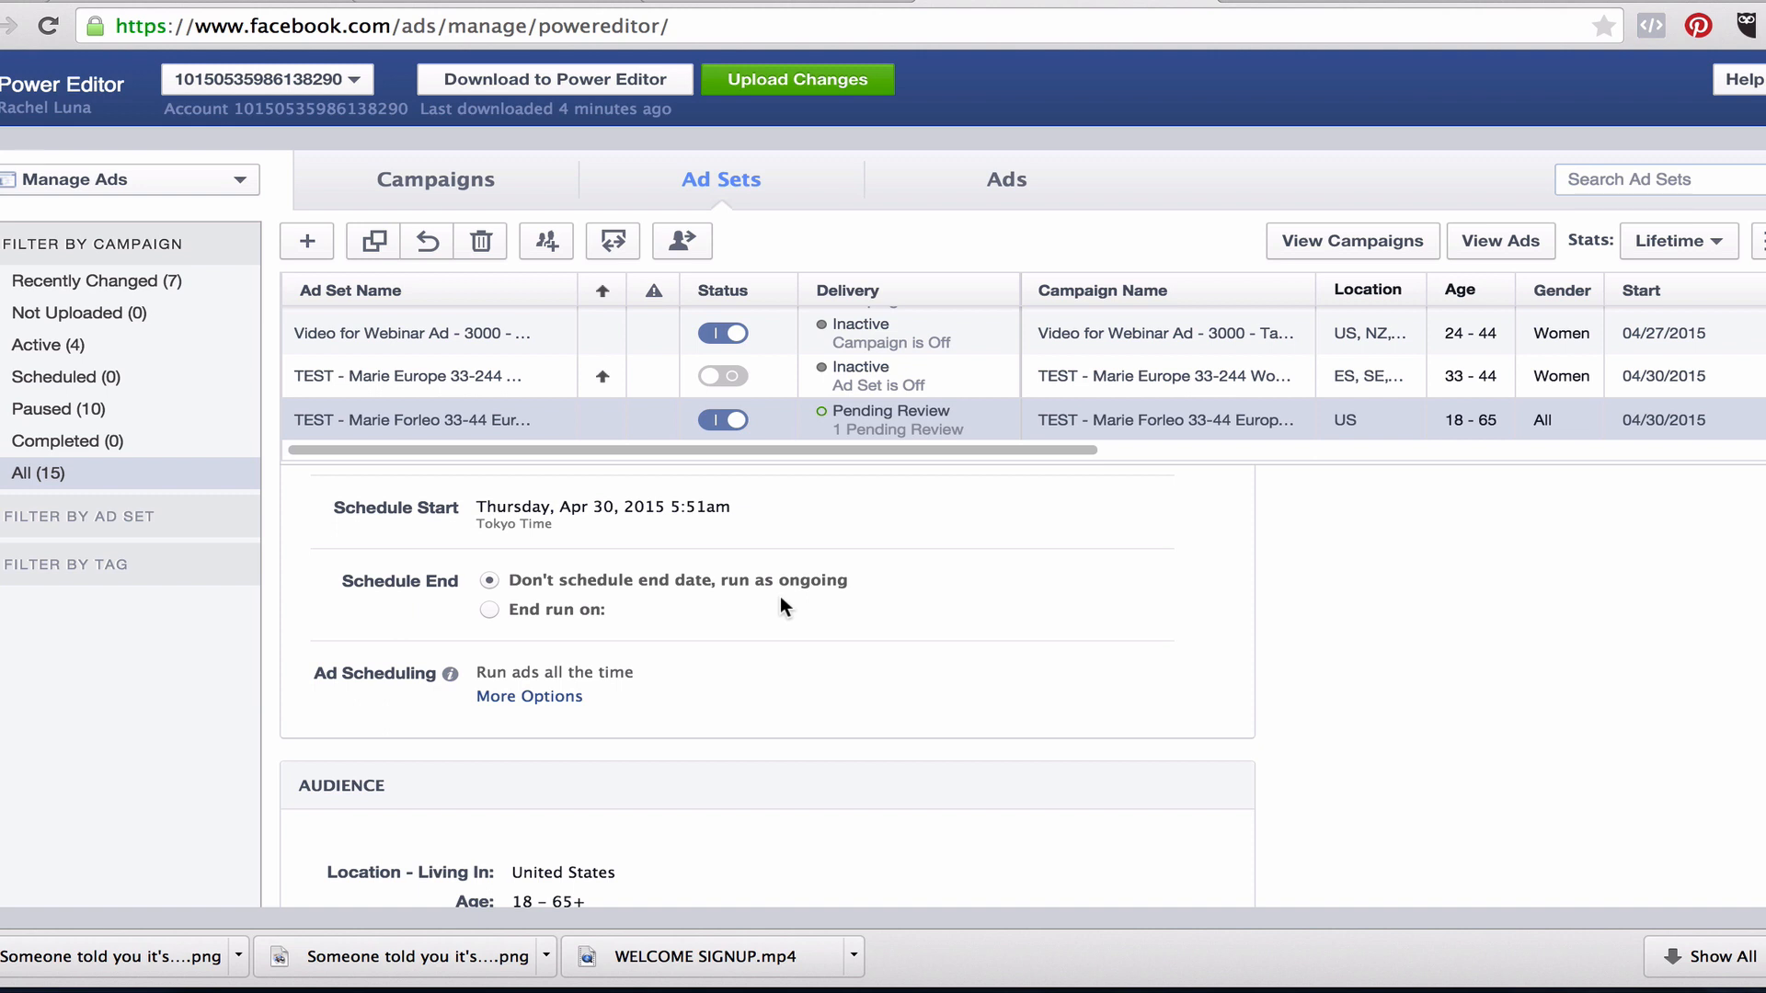
pyautogui.scroll(-2, 782, 604)
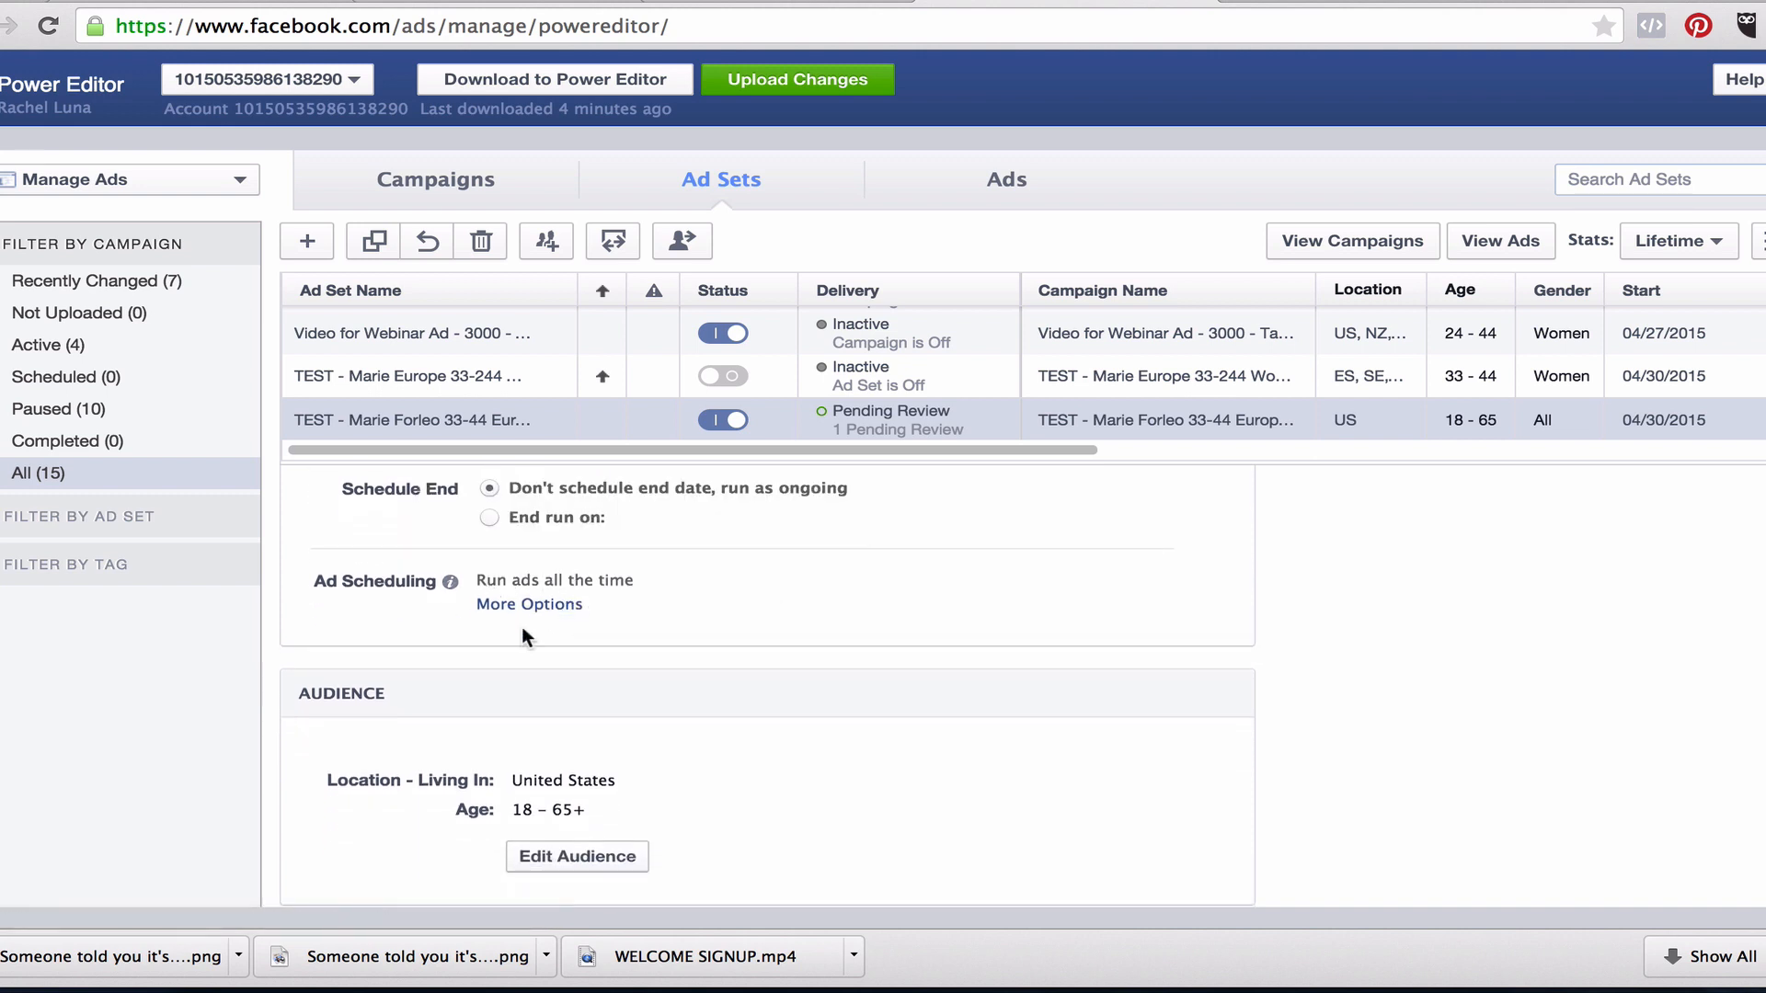
pyautogui.scroll(-3, 571, 676)
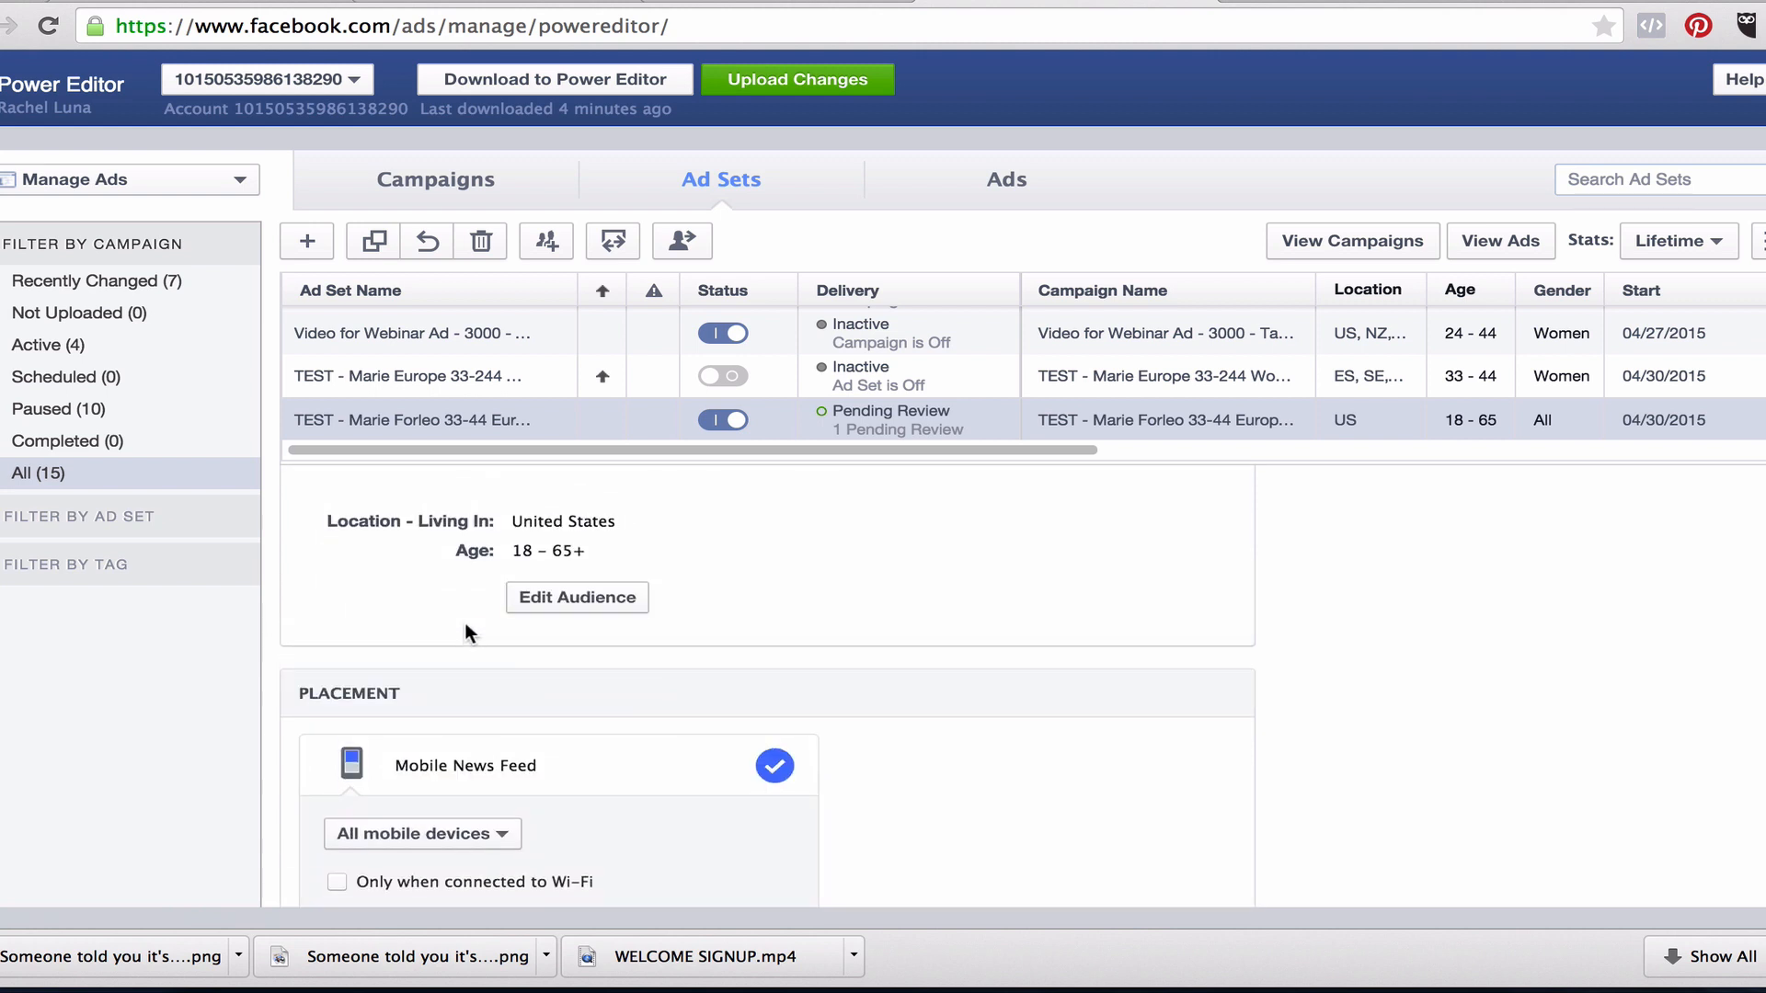
pyautogui.scroll(2, 465, 631)
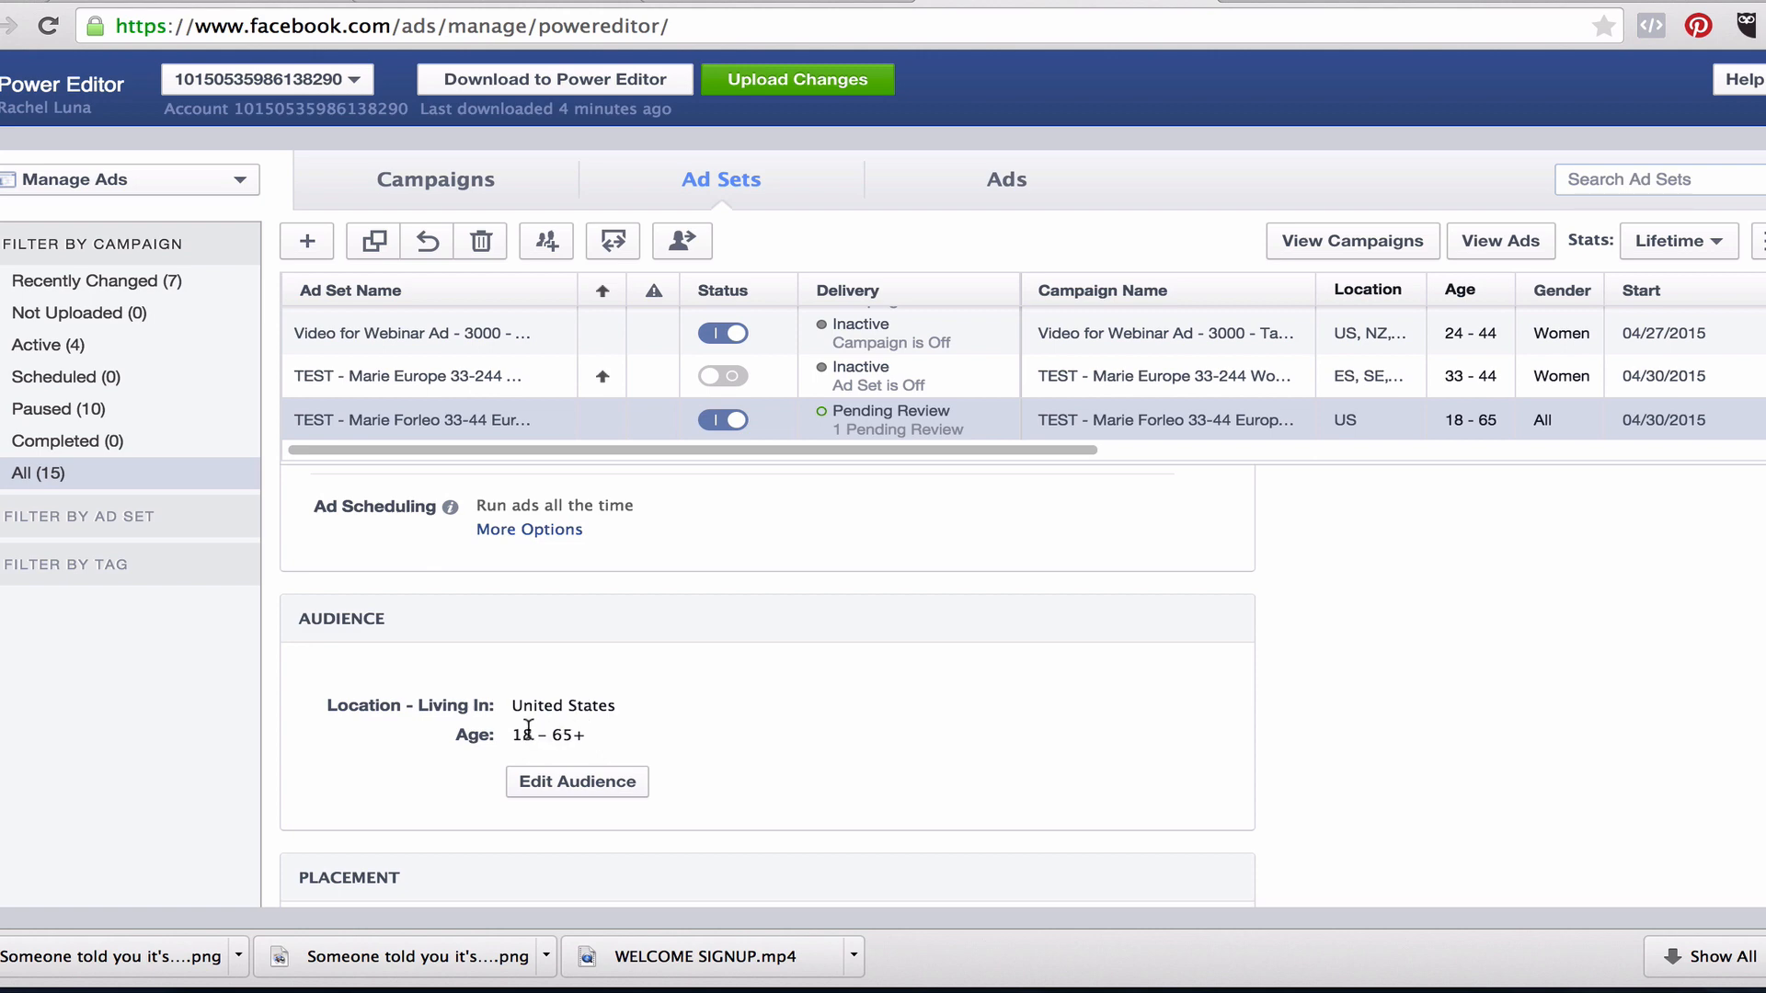
# Replace the ad set's audience with the saved target group TEST - Marie Forleo 33-44 Europe LADIES and save it.
pyautogui.click(599, 789)
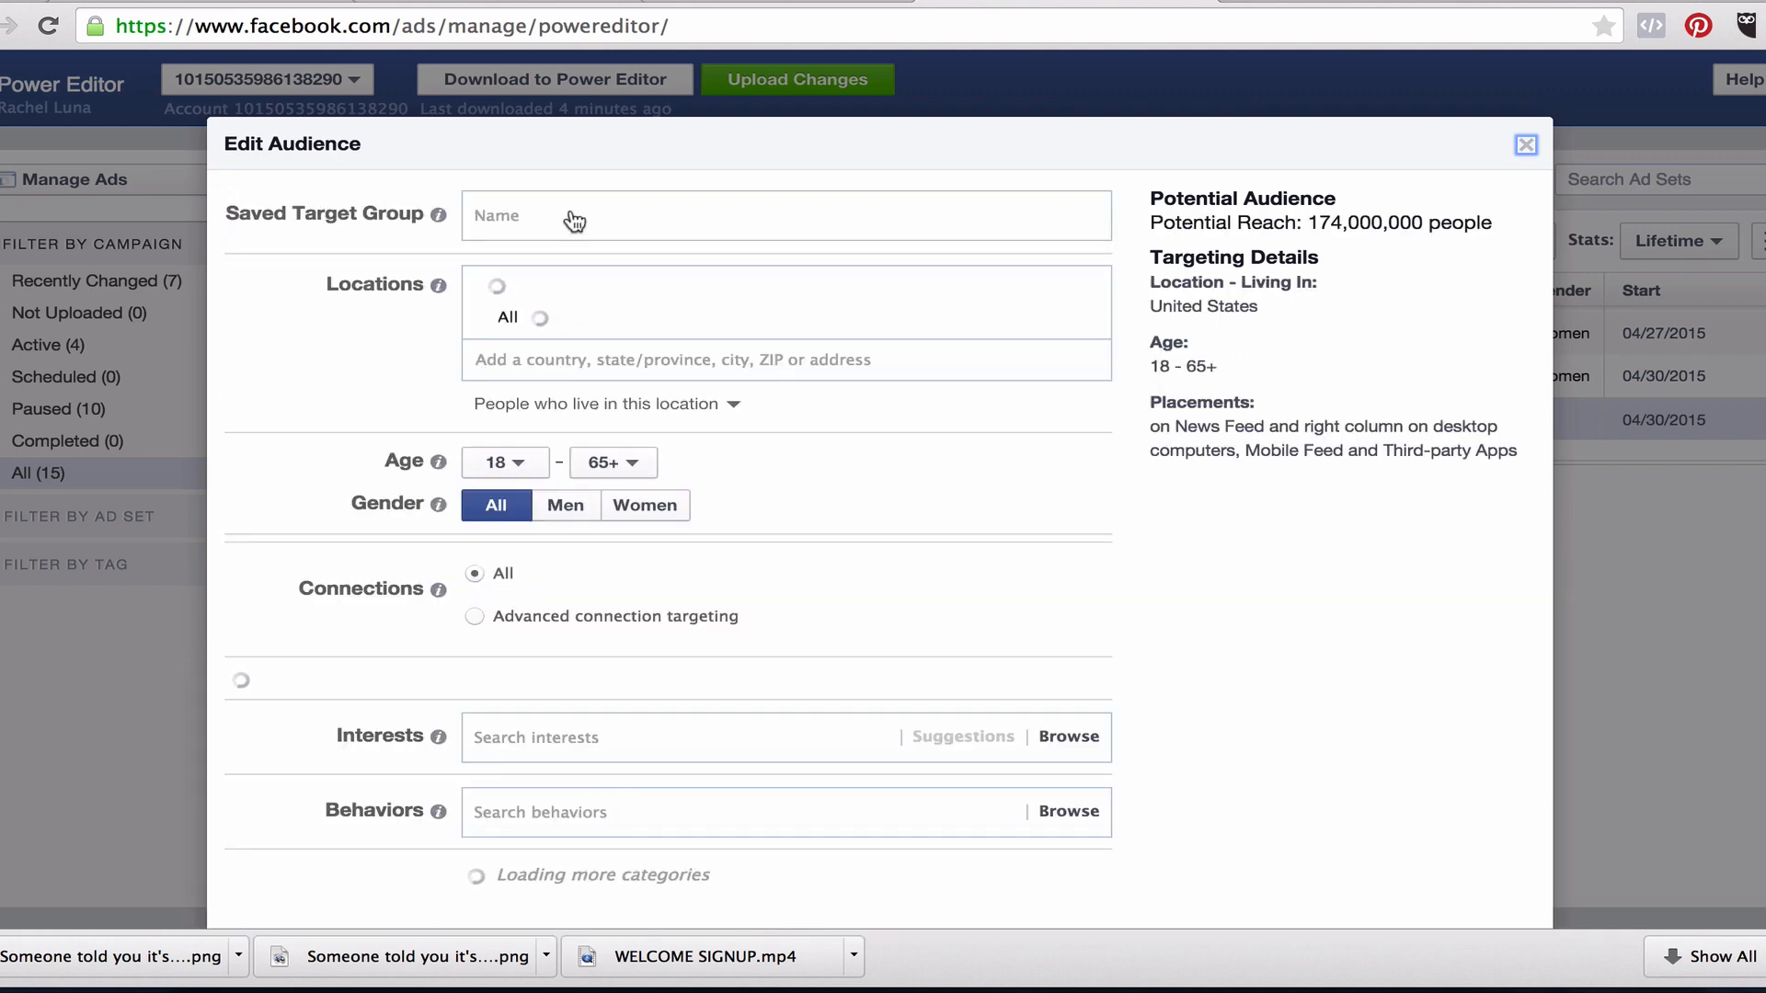
pyautogui.click(571, 217)
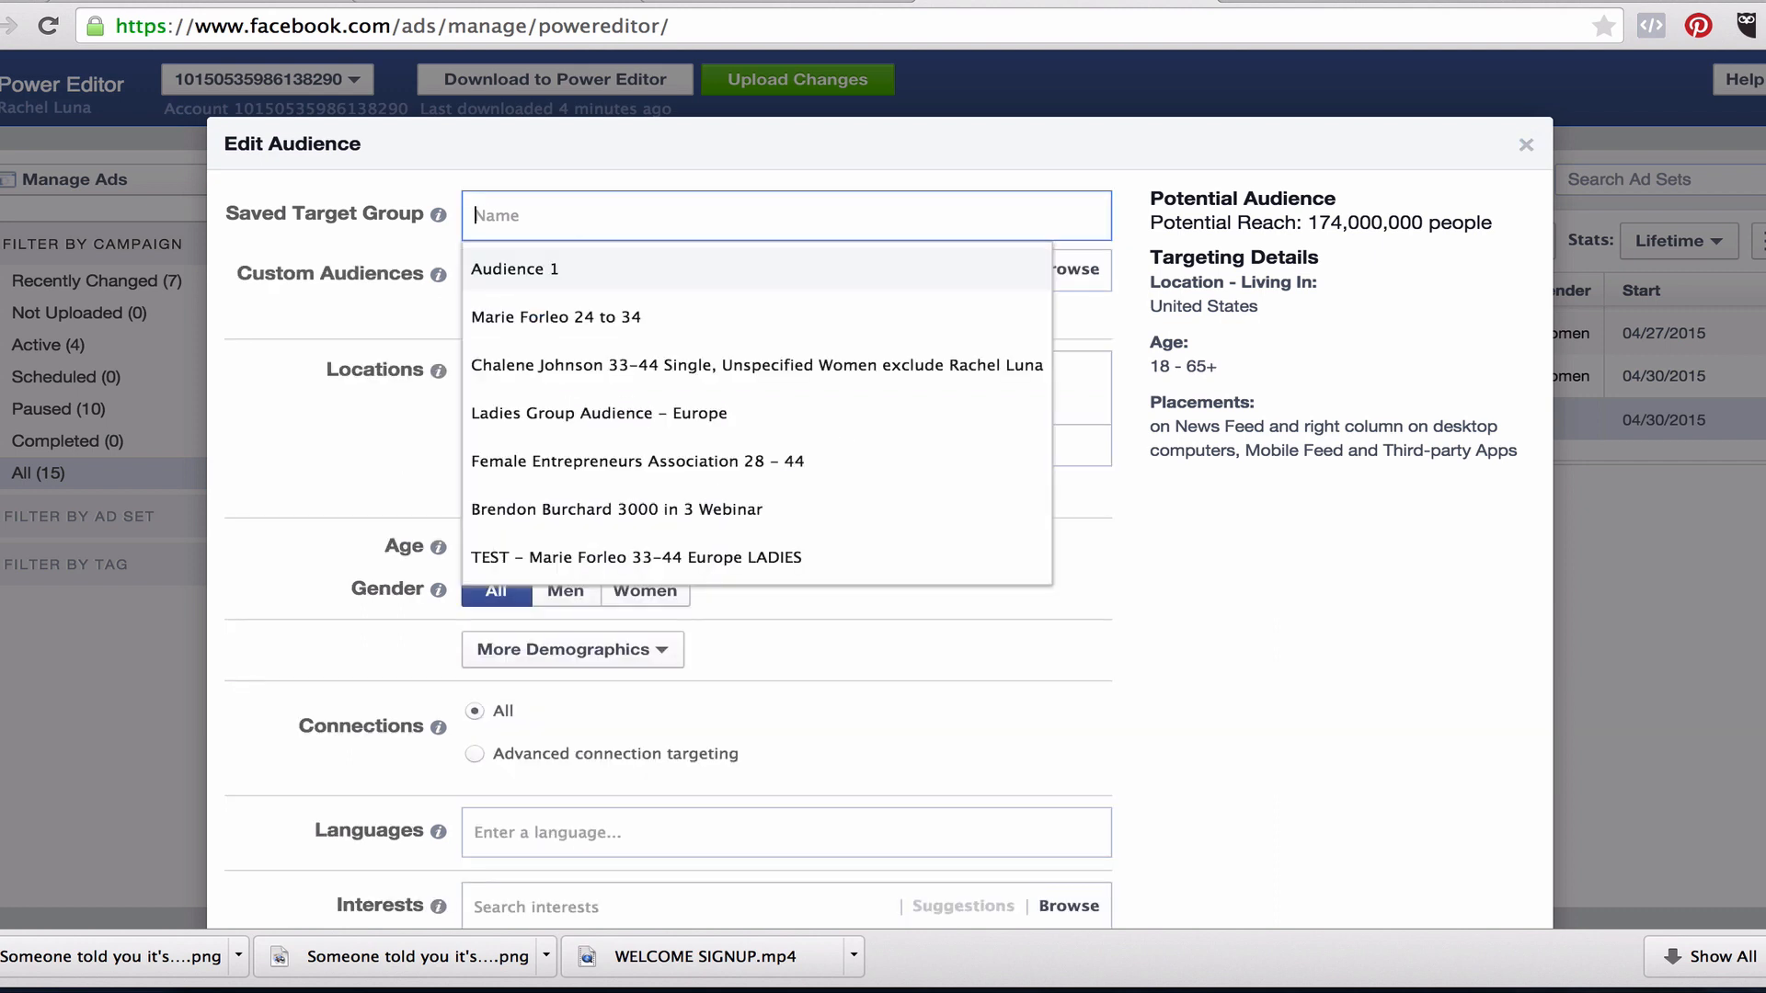
pyautogui.write('Test')
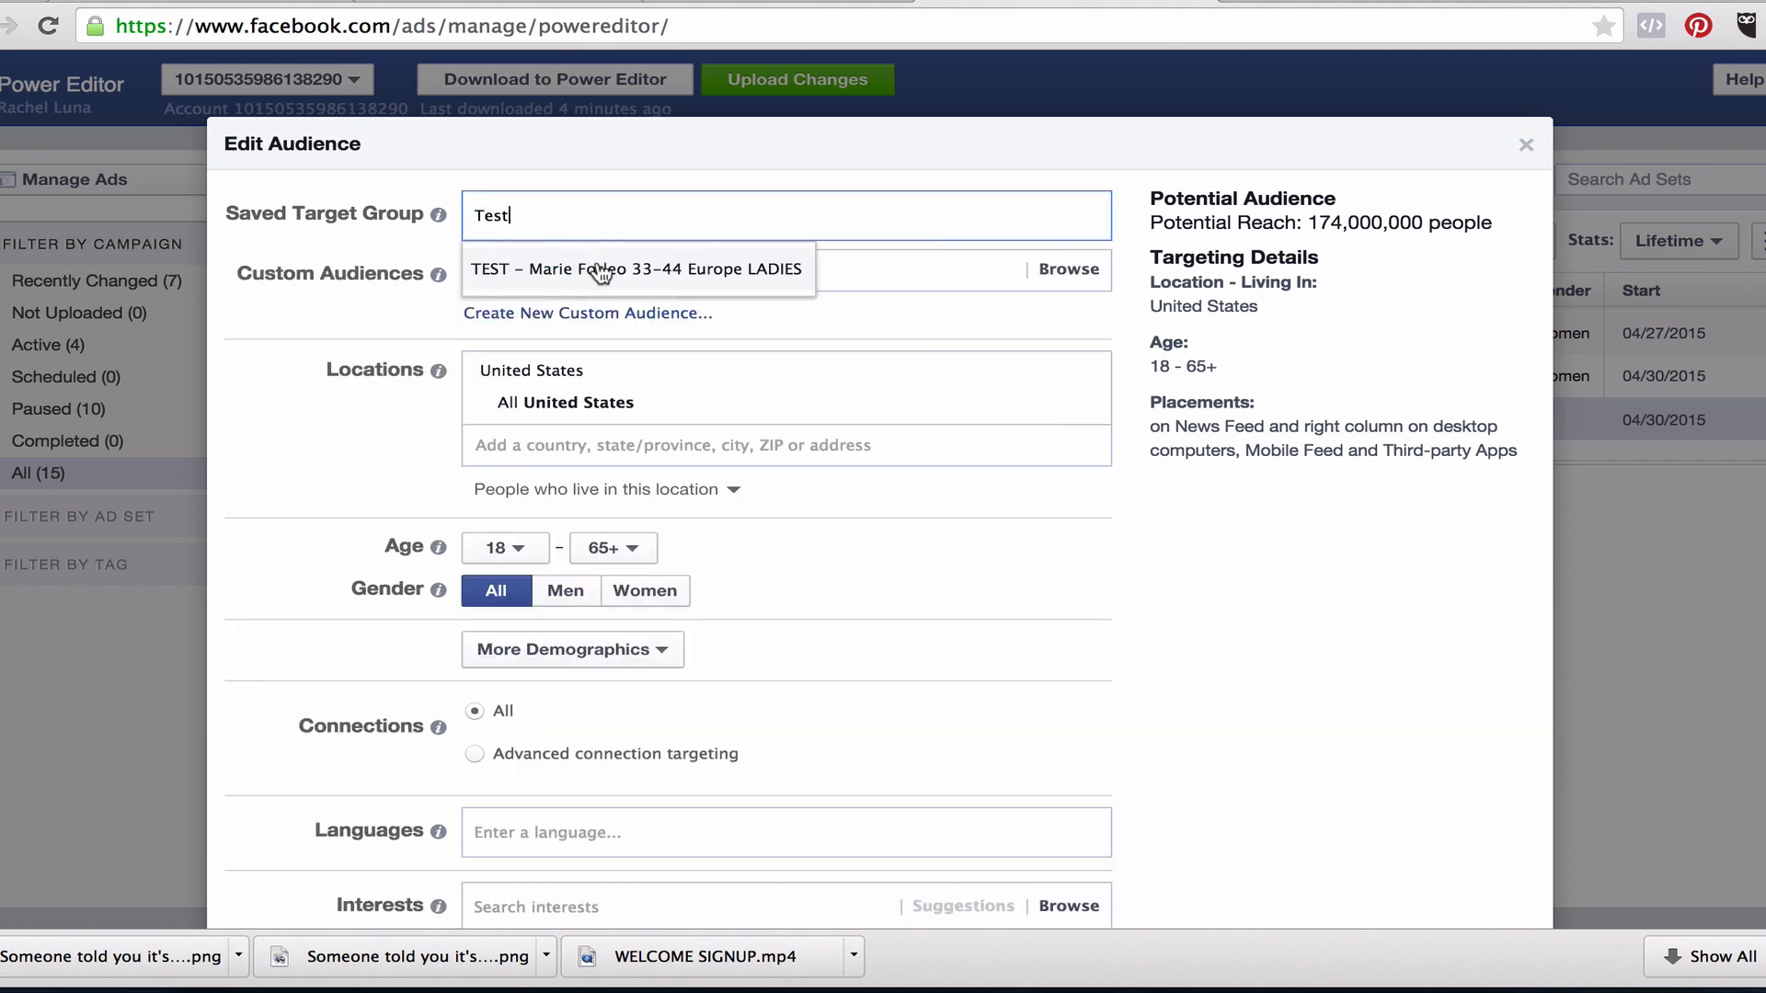
pyautogui.click(609, 271)
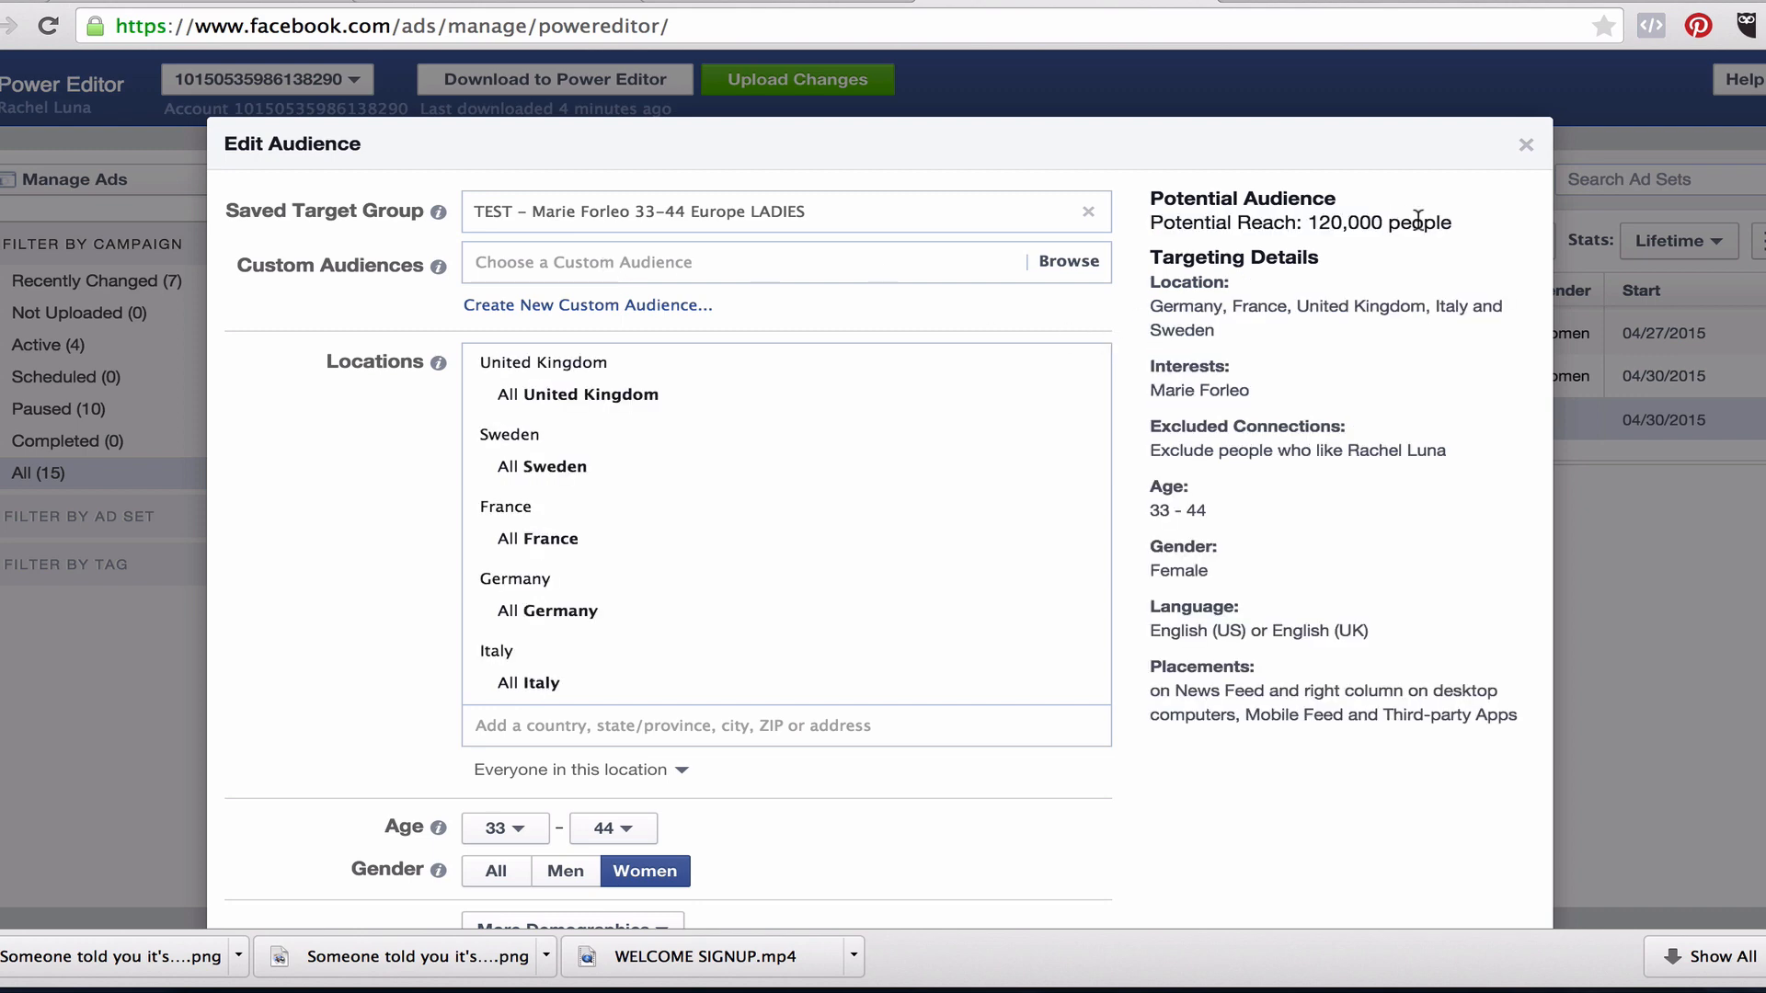
pyautogui.scroll(-10, 1251, 294)
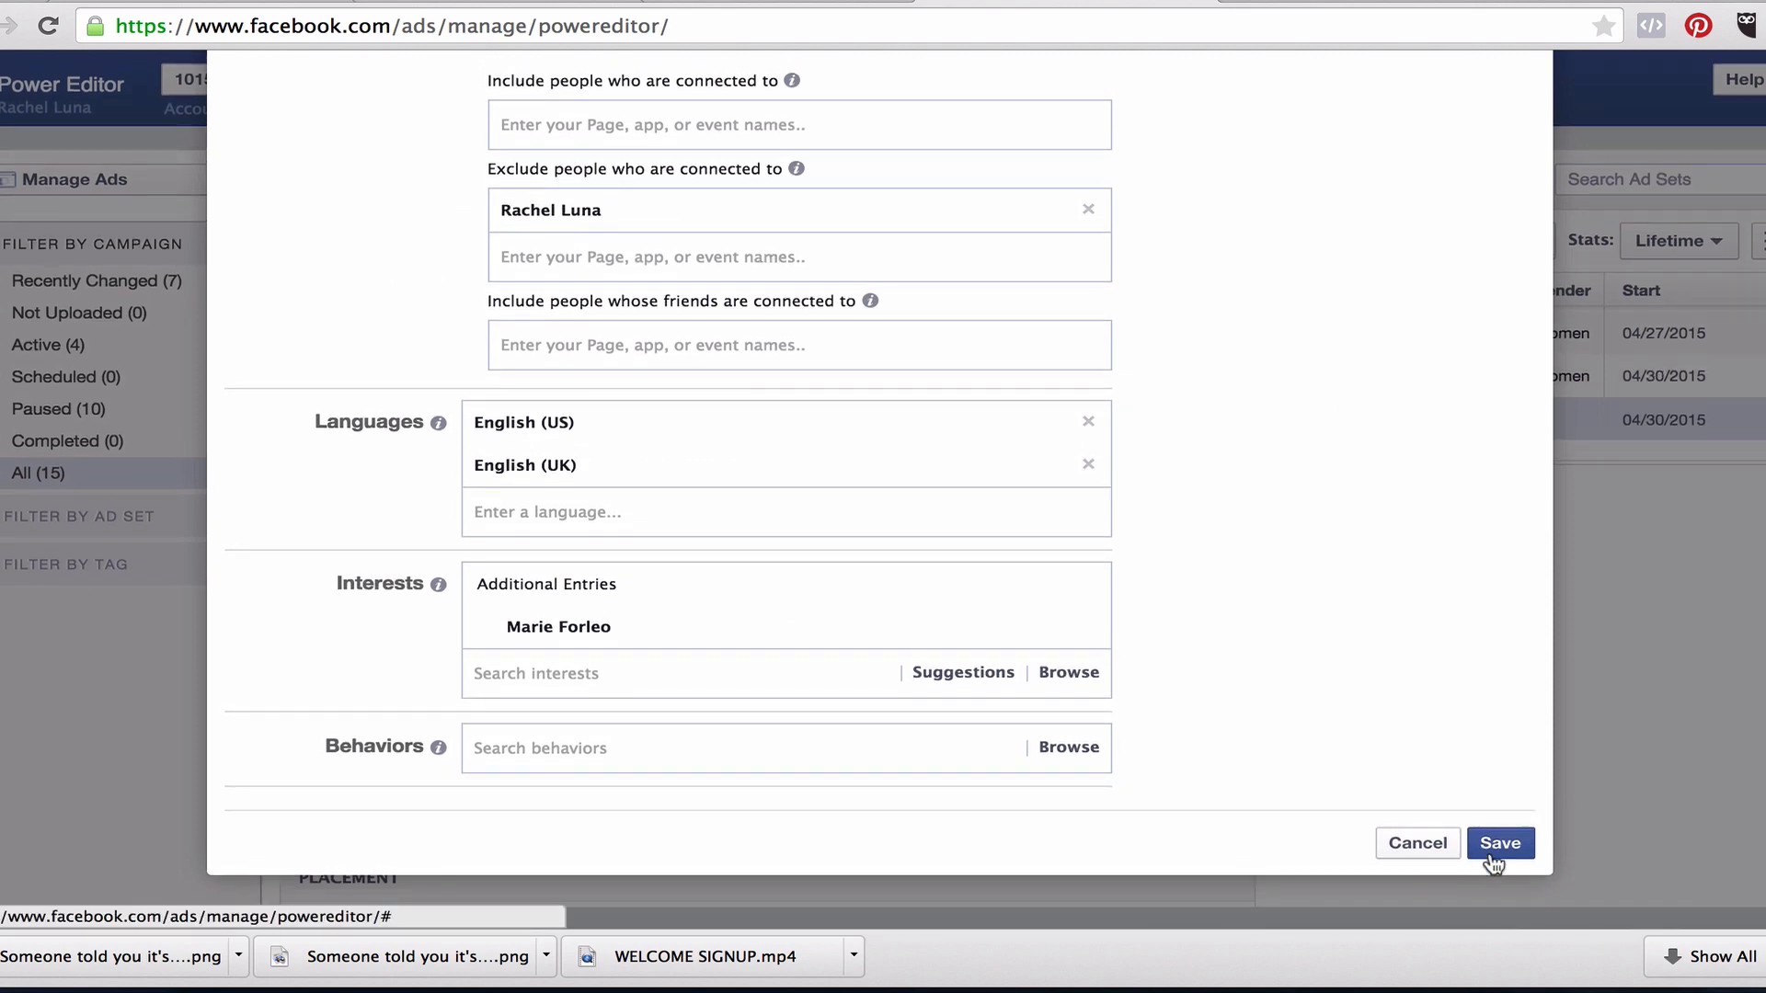
pyautogui.click(1501, 835)
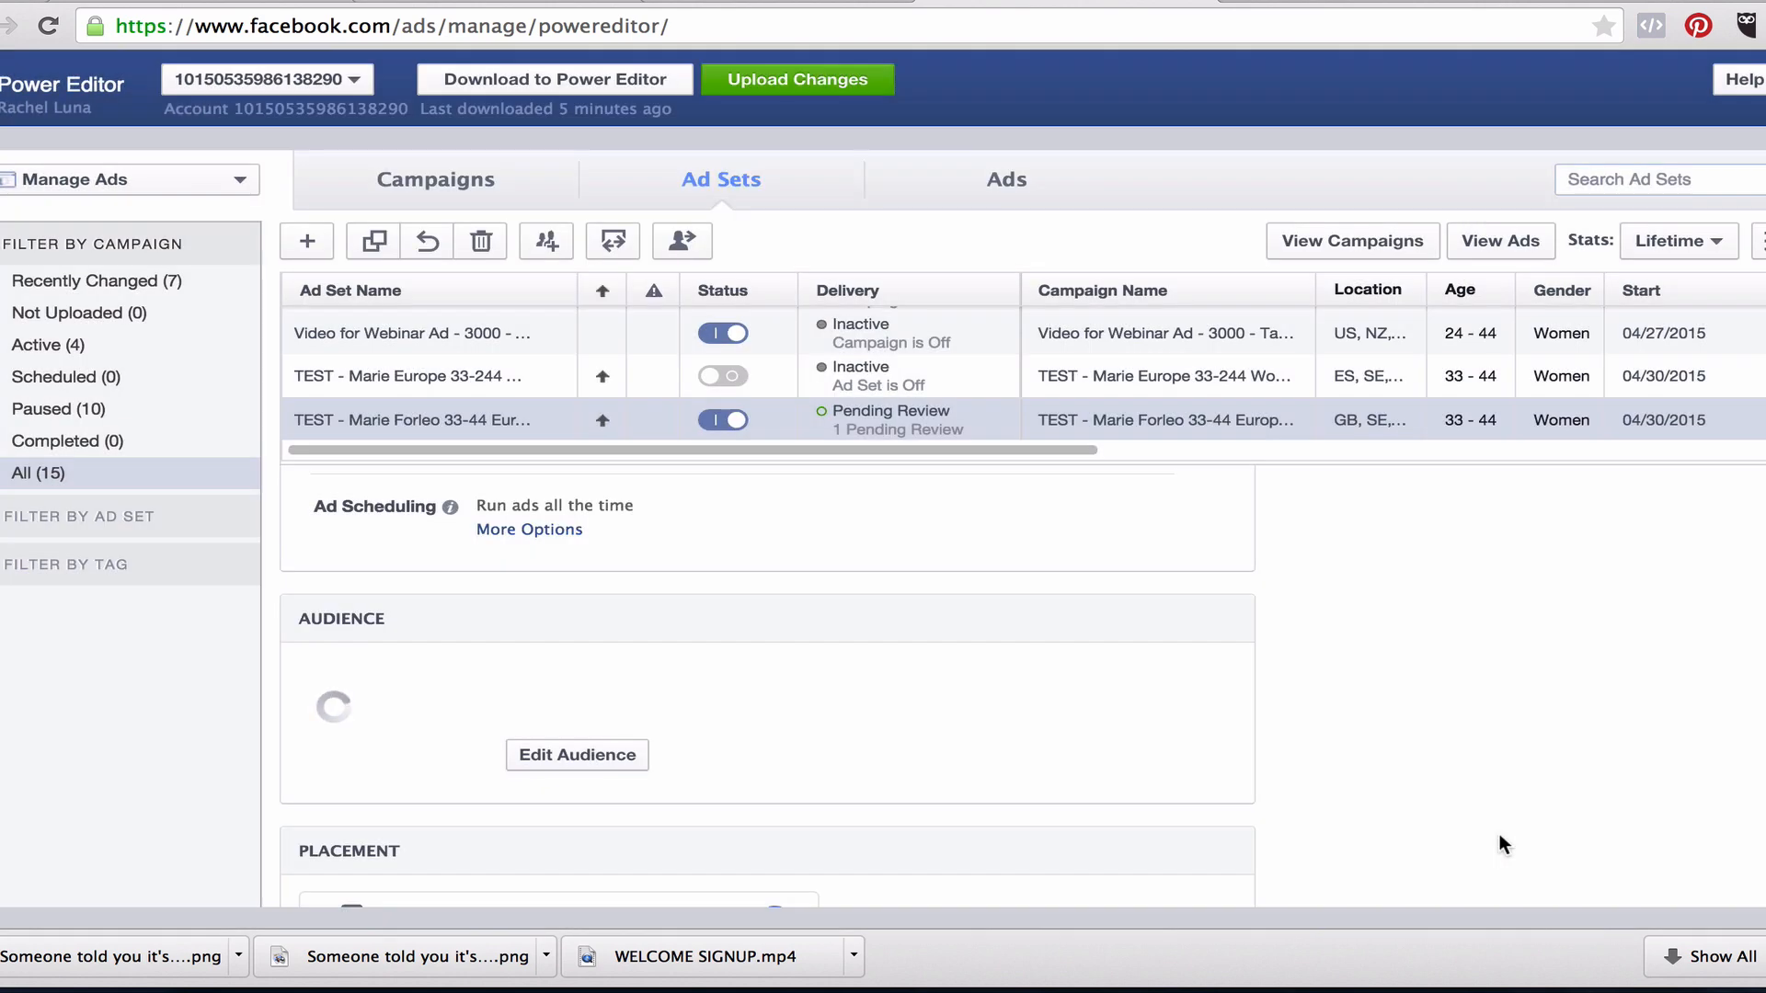
# Remove Desktop Right Column from the ad set's placements.
pyautogui.scroll(-10, 983, 800)
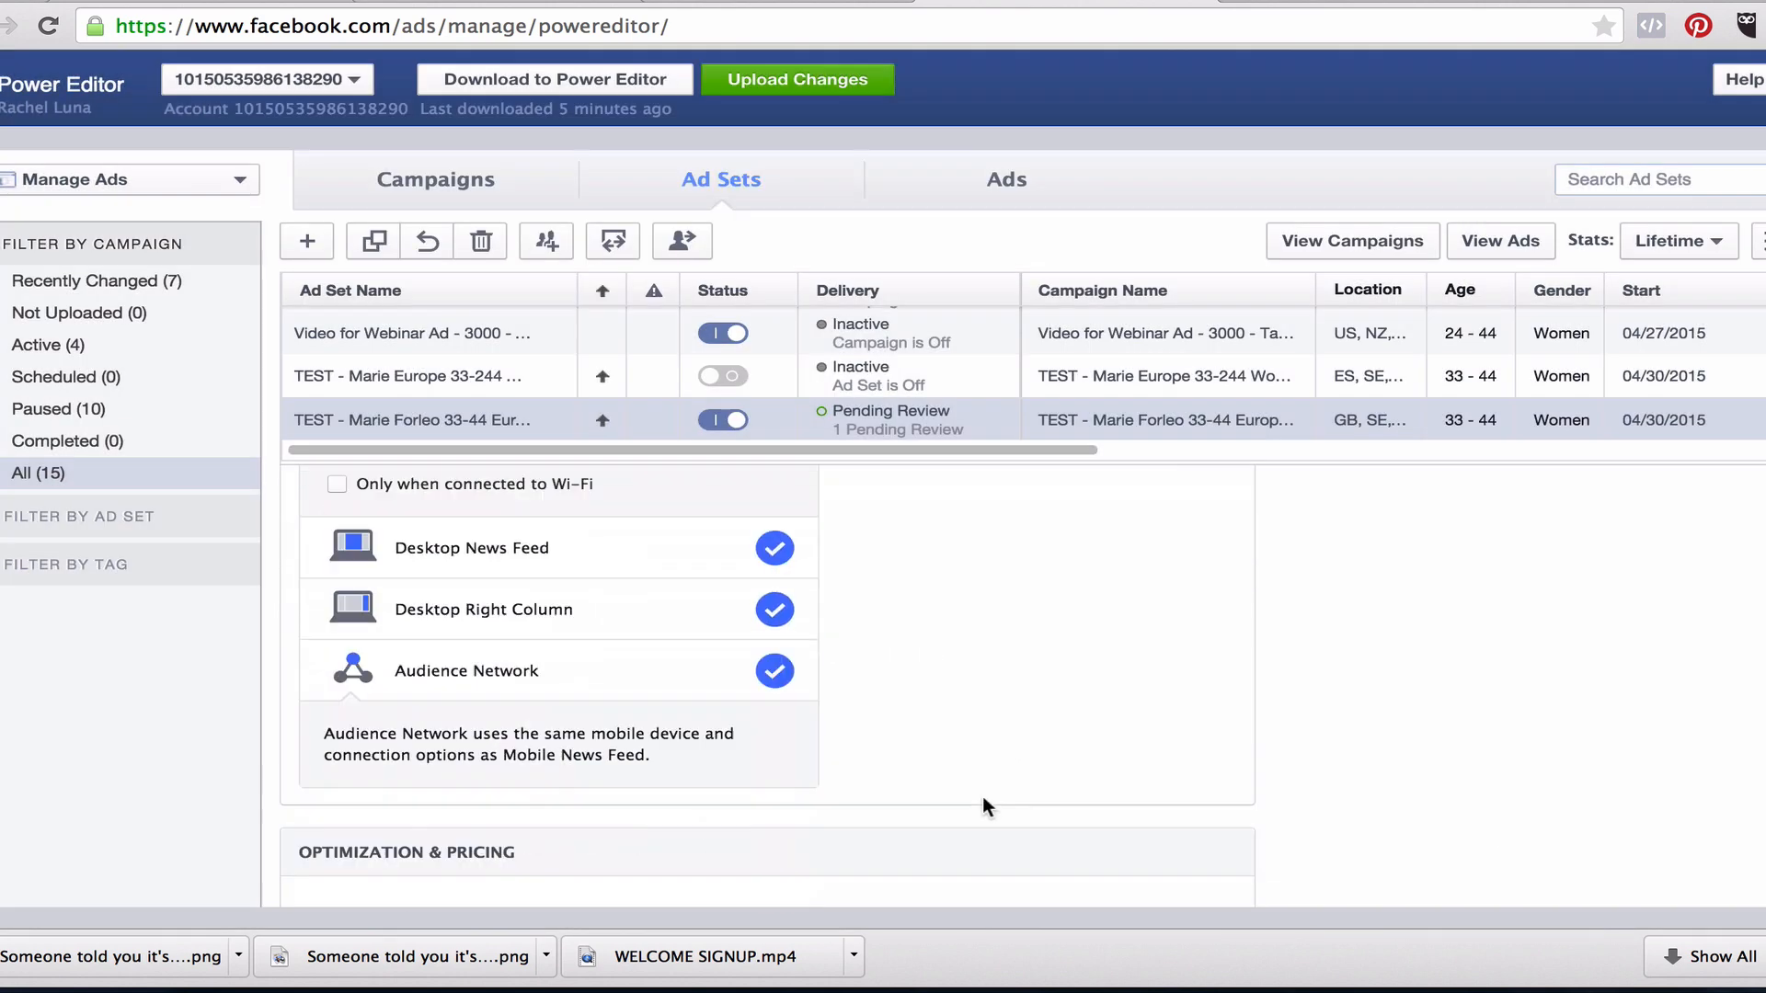
pyautogui.scroll(2, 983, 799)
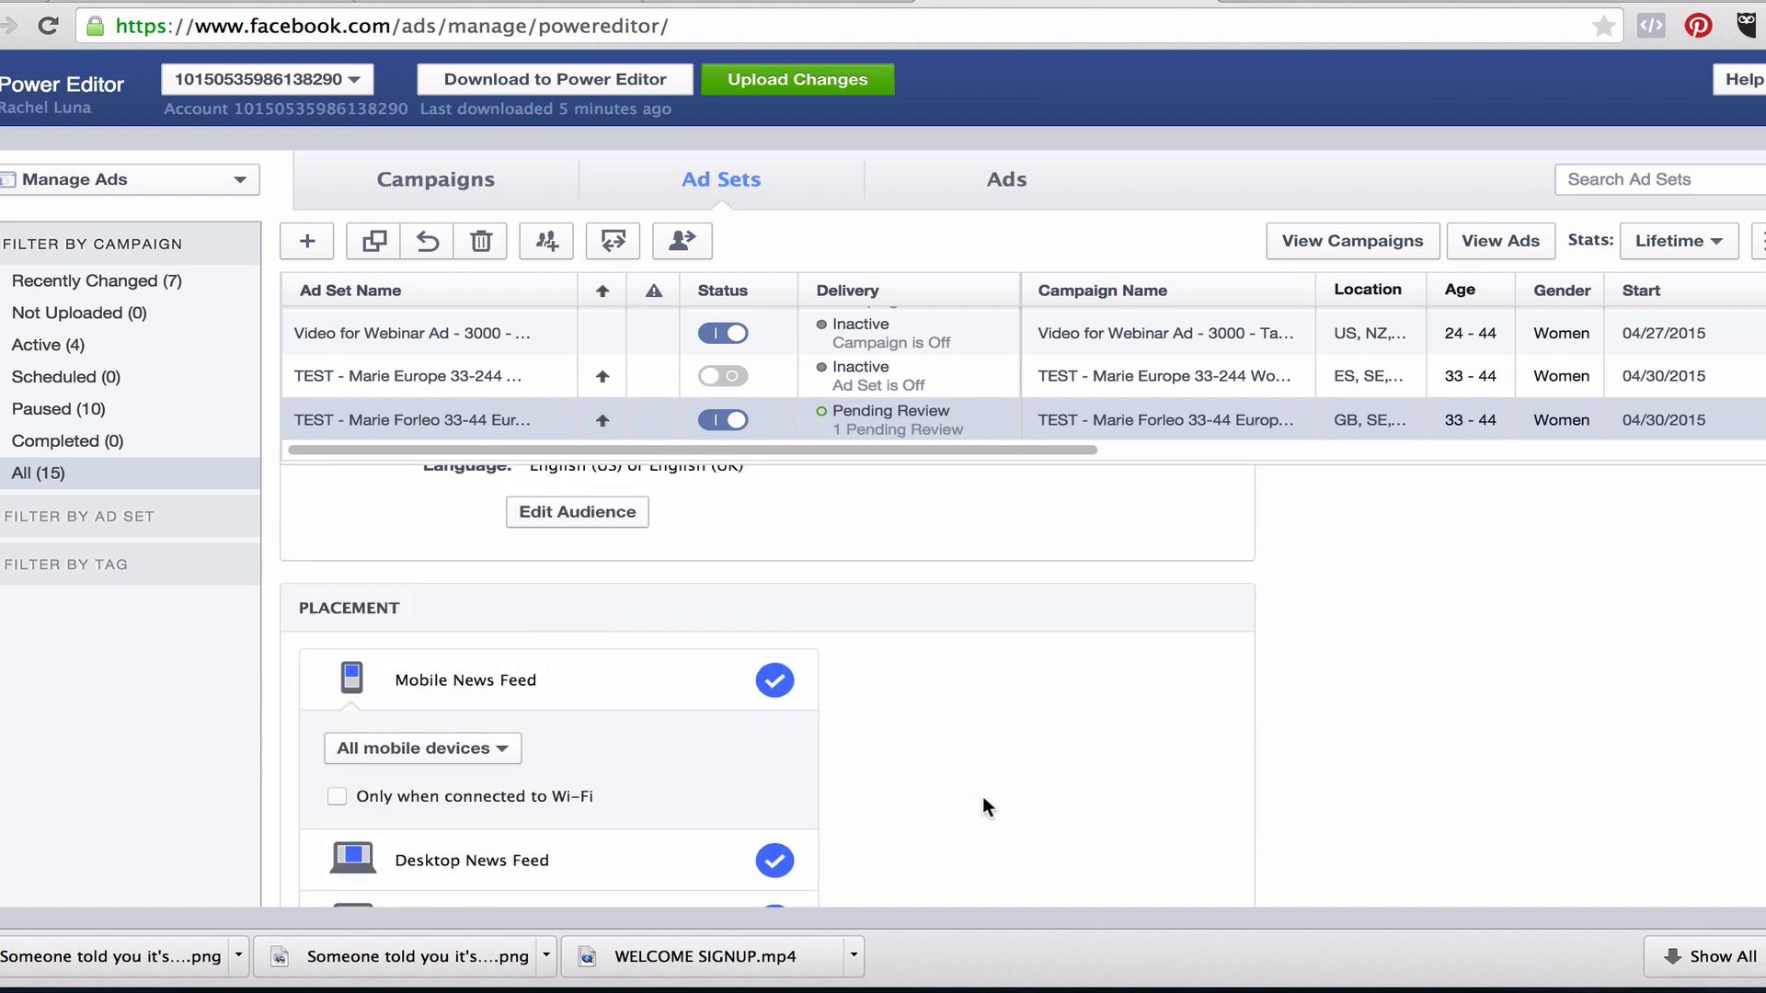
pyautogui.scroll(1, 982, 807)
pyautogui.scroll(-4, 982, 806)
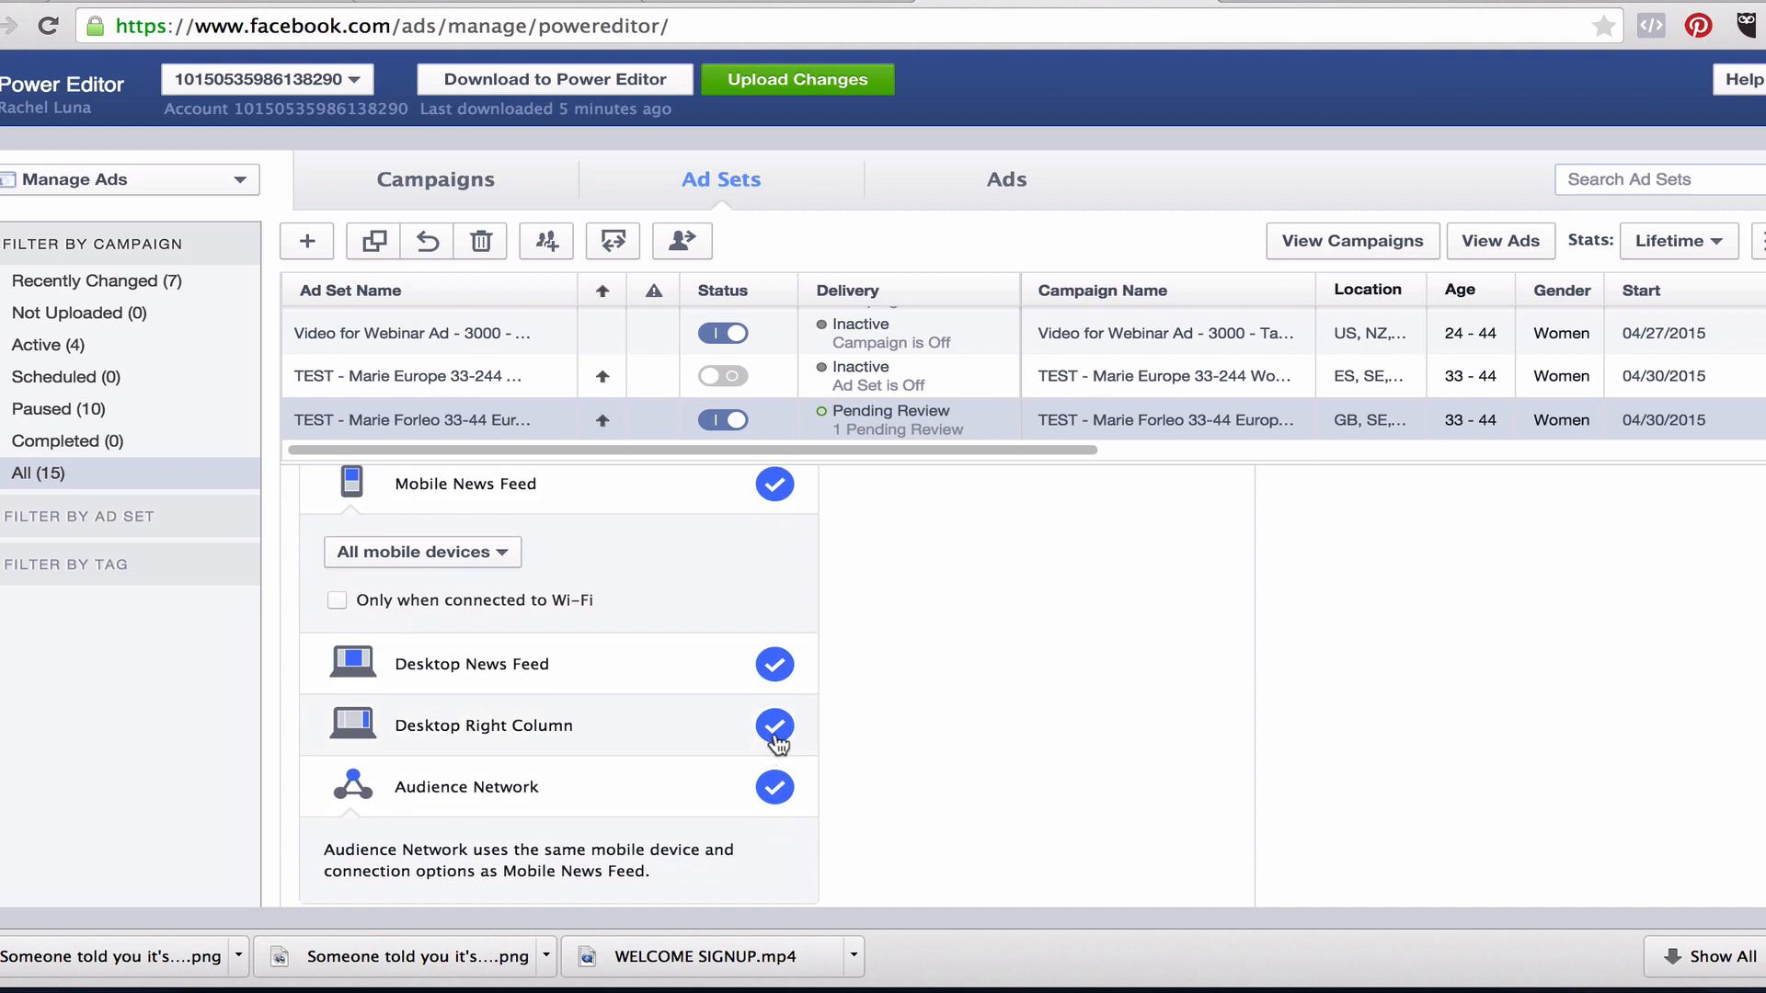
pyautogui.click(775, 729)
pyautogui.scroll(-2, 1012, 605)
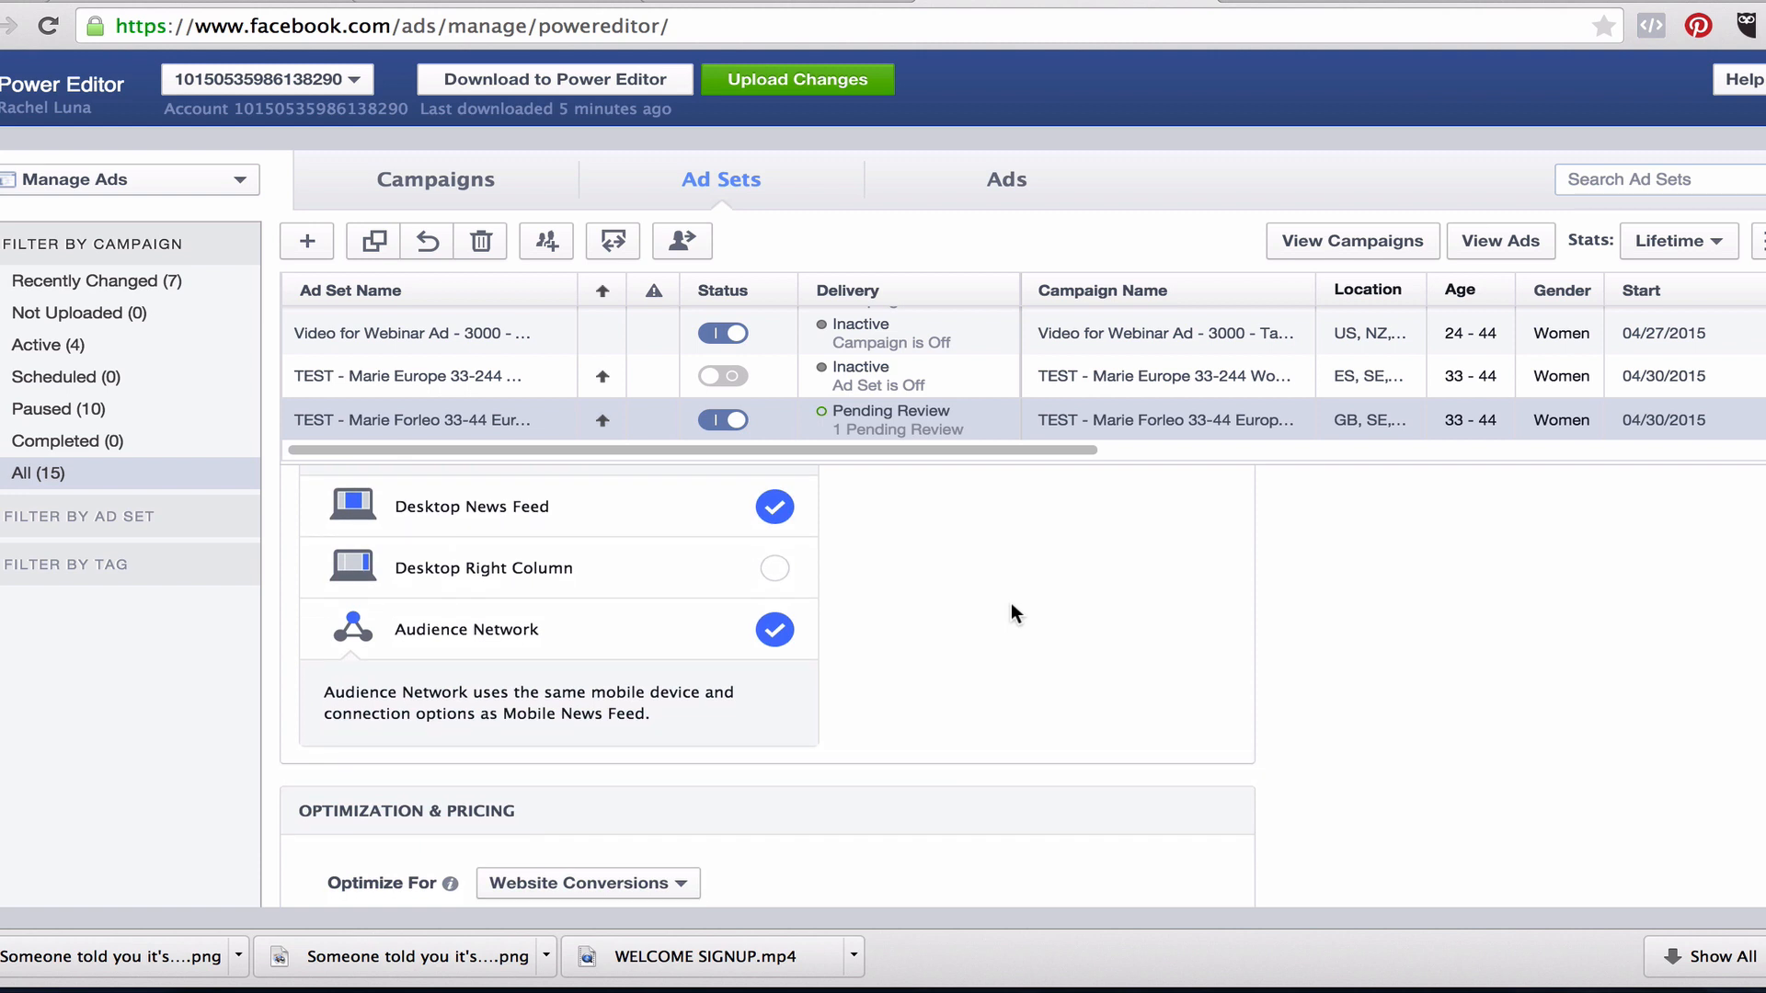
# Try pricing by the amount a conversion is worth, and return to getting the most website conversions at the best price.
pyautogui.scroll(-2, 1012, 603)
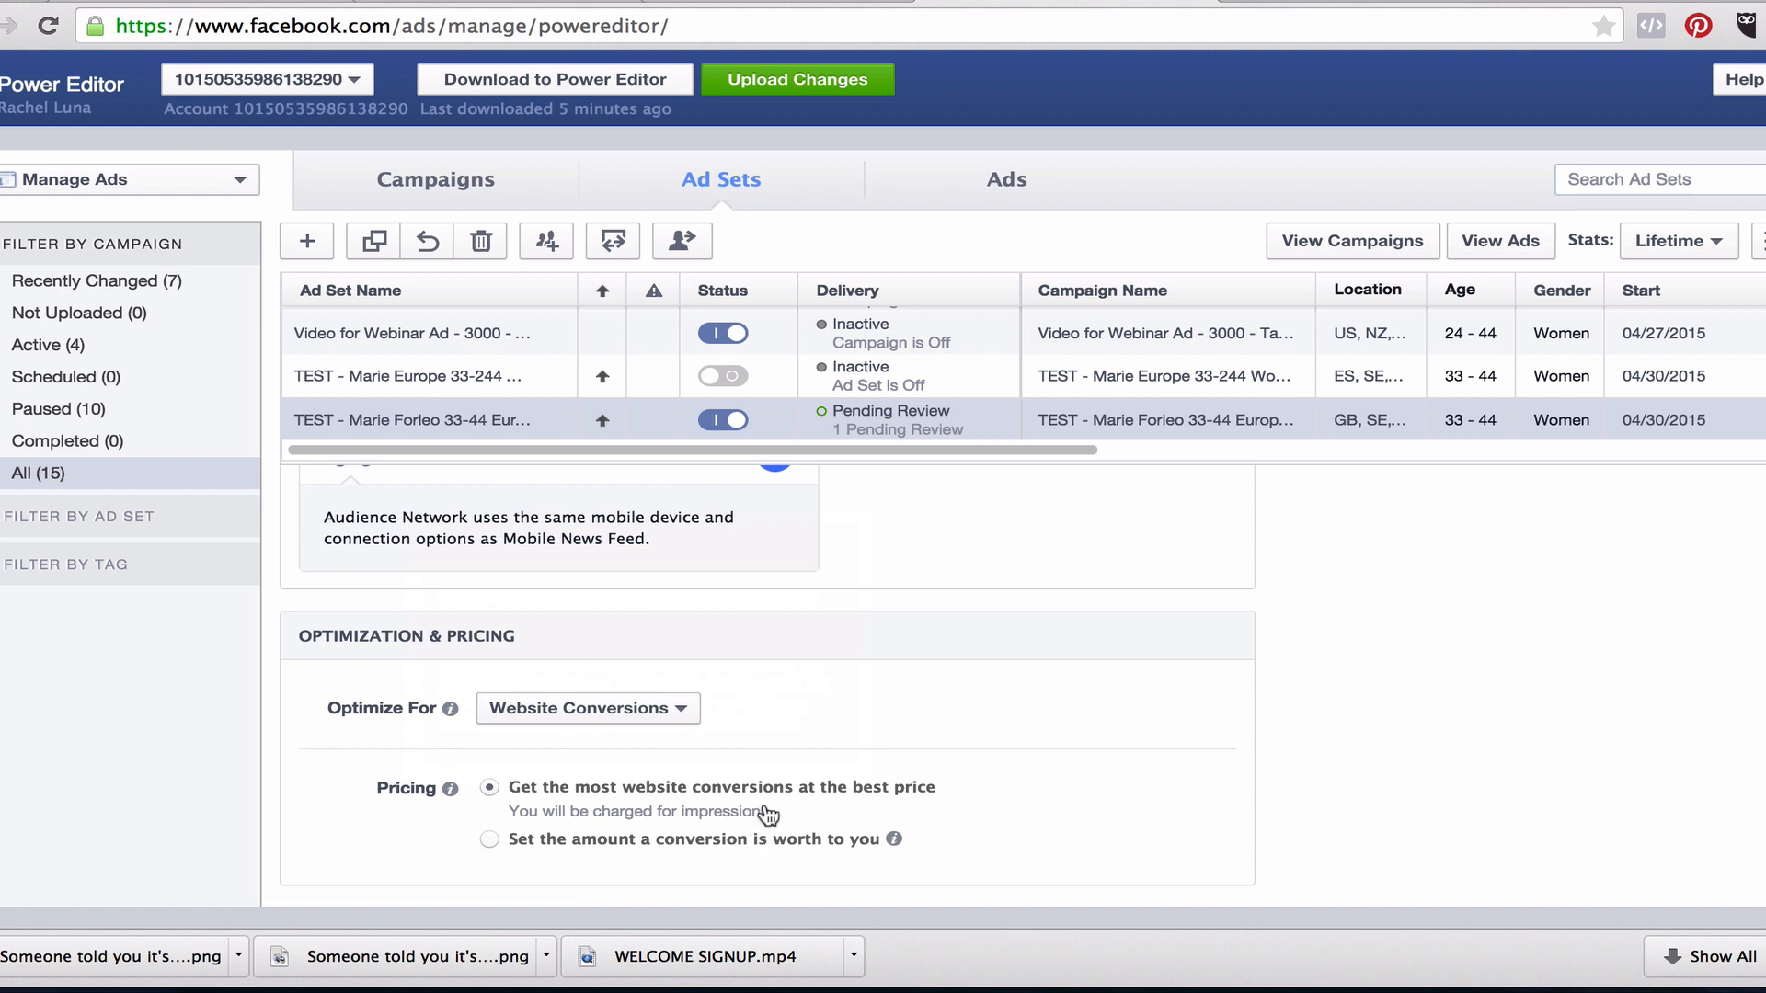
pyautogui.click(487, 843)
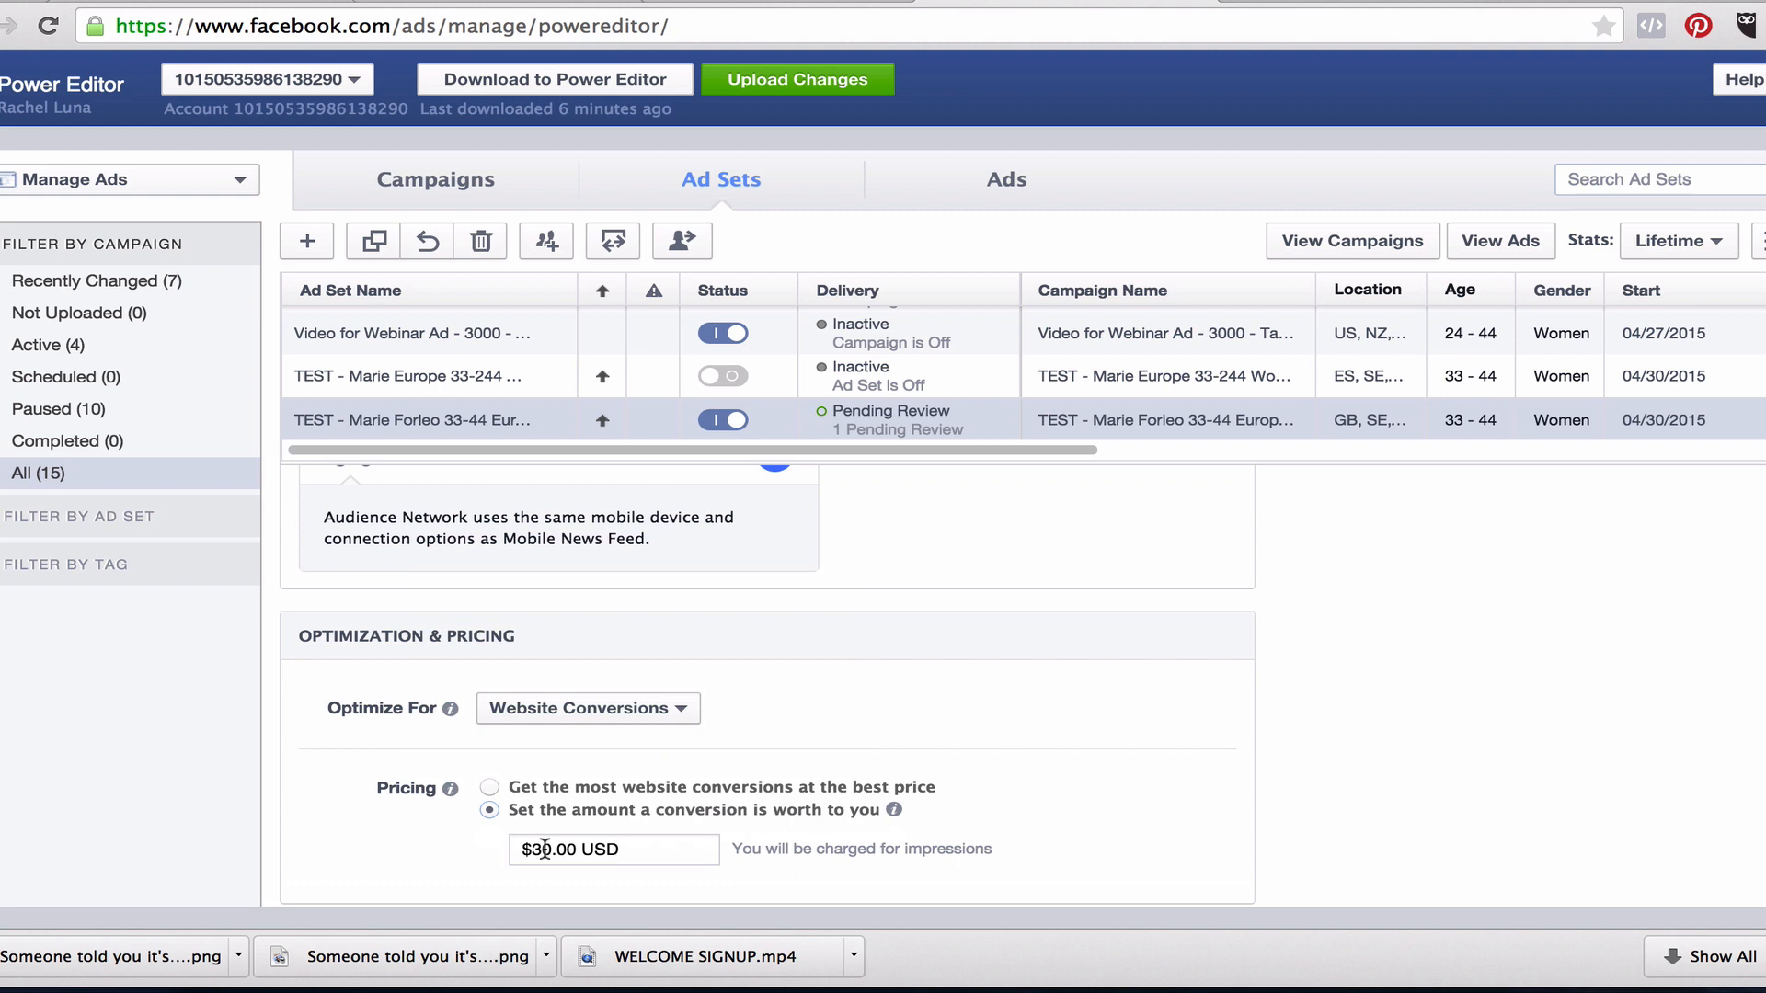
pyautogui.click(489, 791)
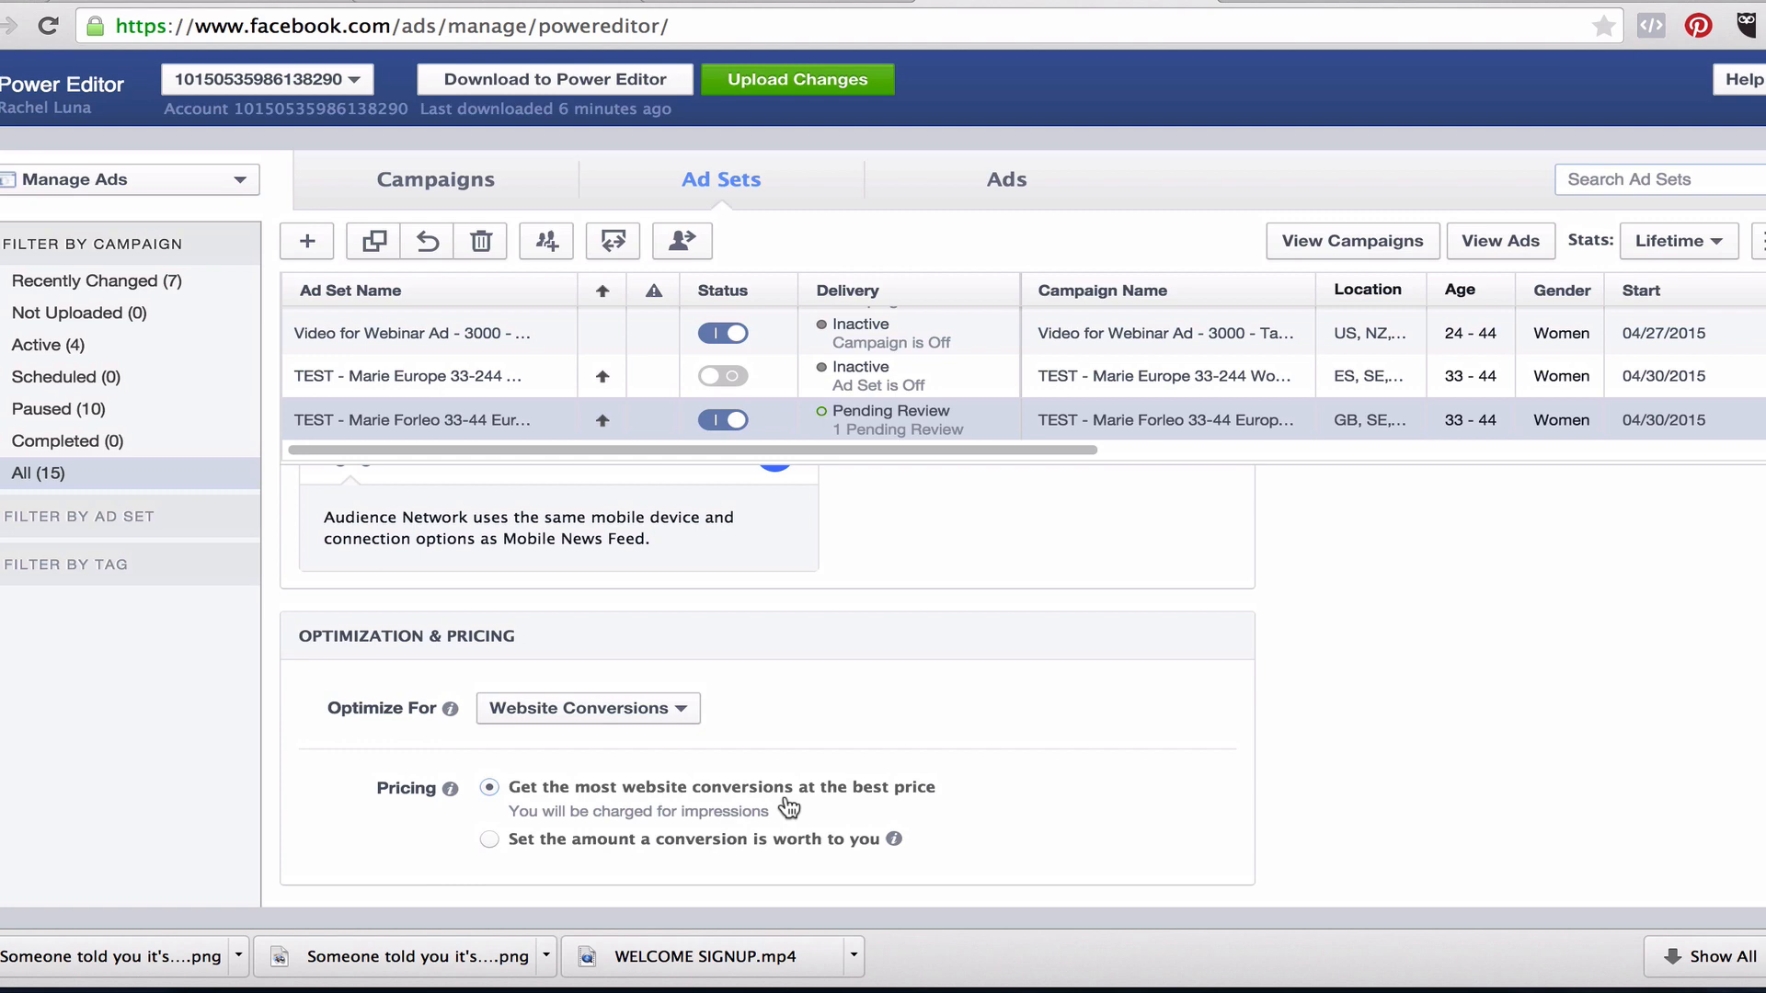
# Upload the changes to both updated TEST ad sets and close the upload confirmation.
pyautogui.click(772, 85)
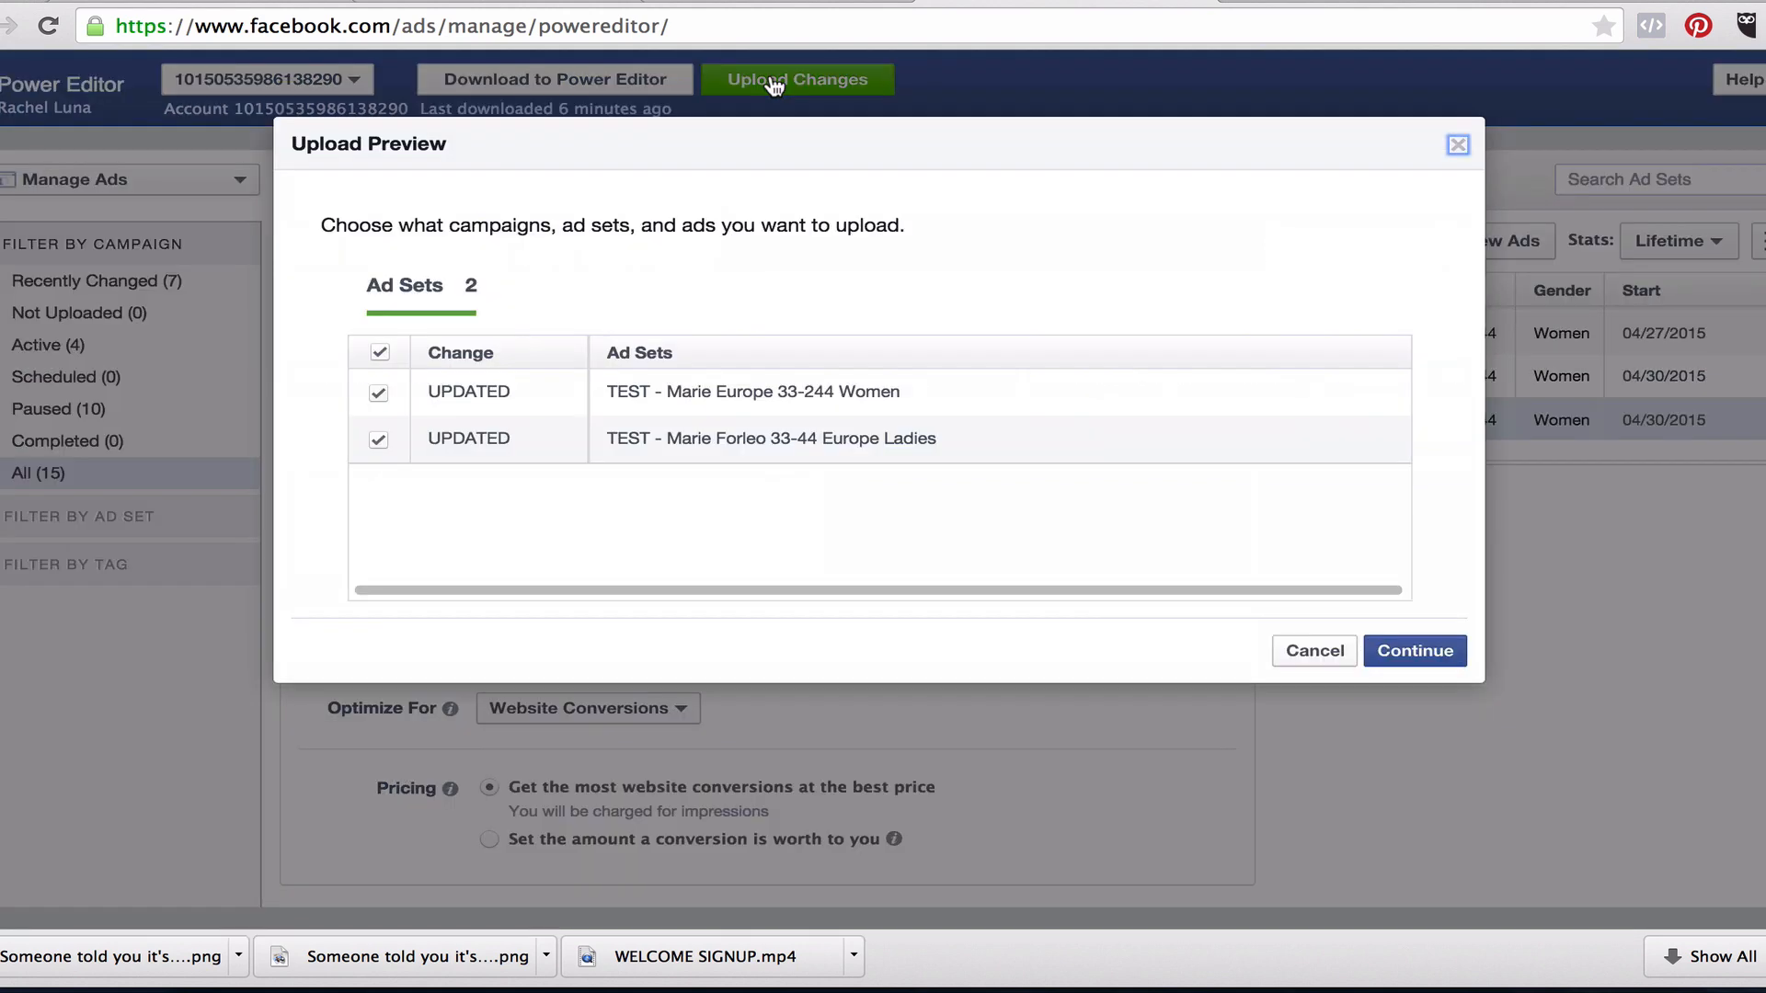
pyautogui.click(1414, 653)
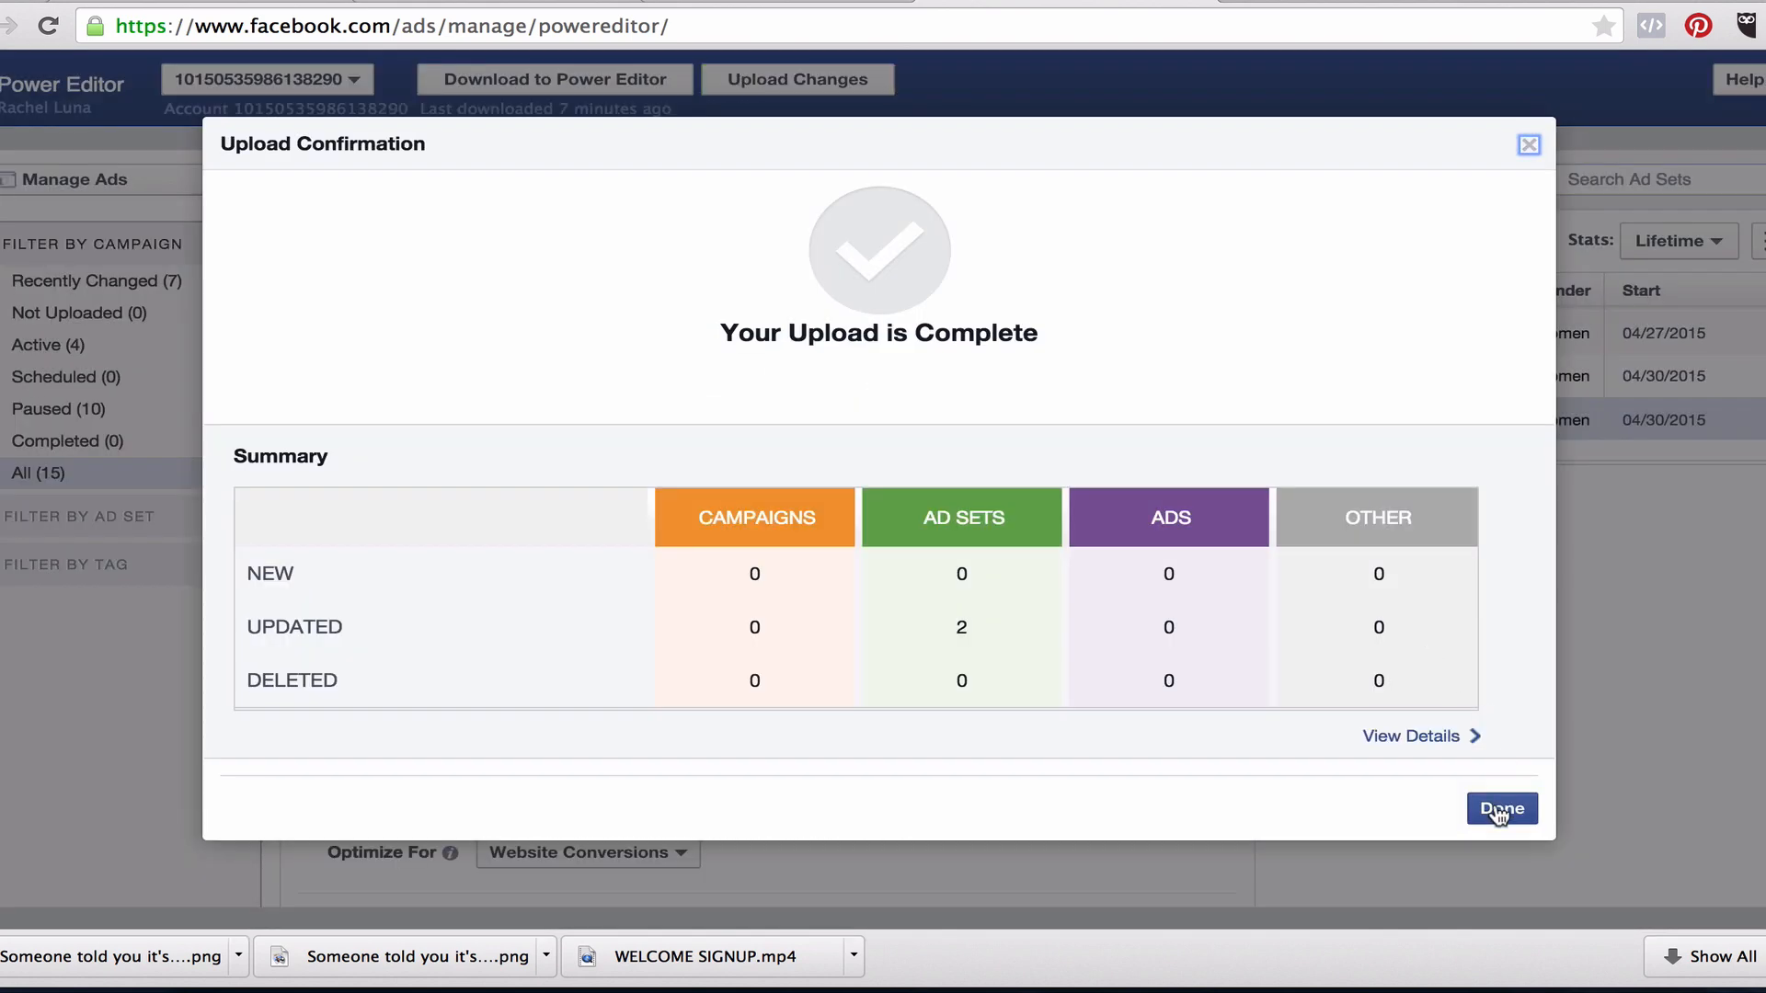
pyautogui.click(1494, 813)
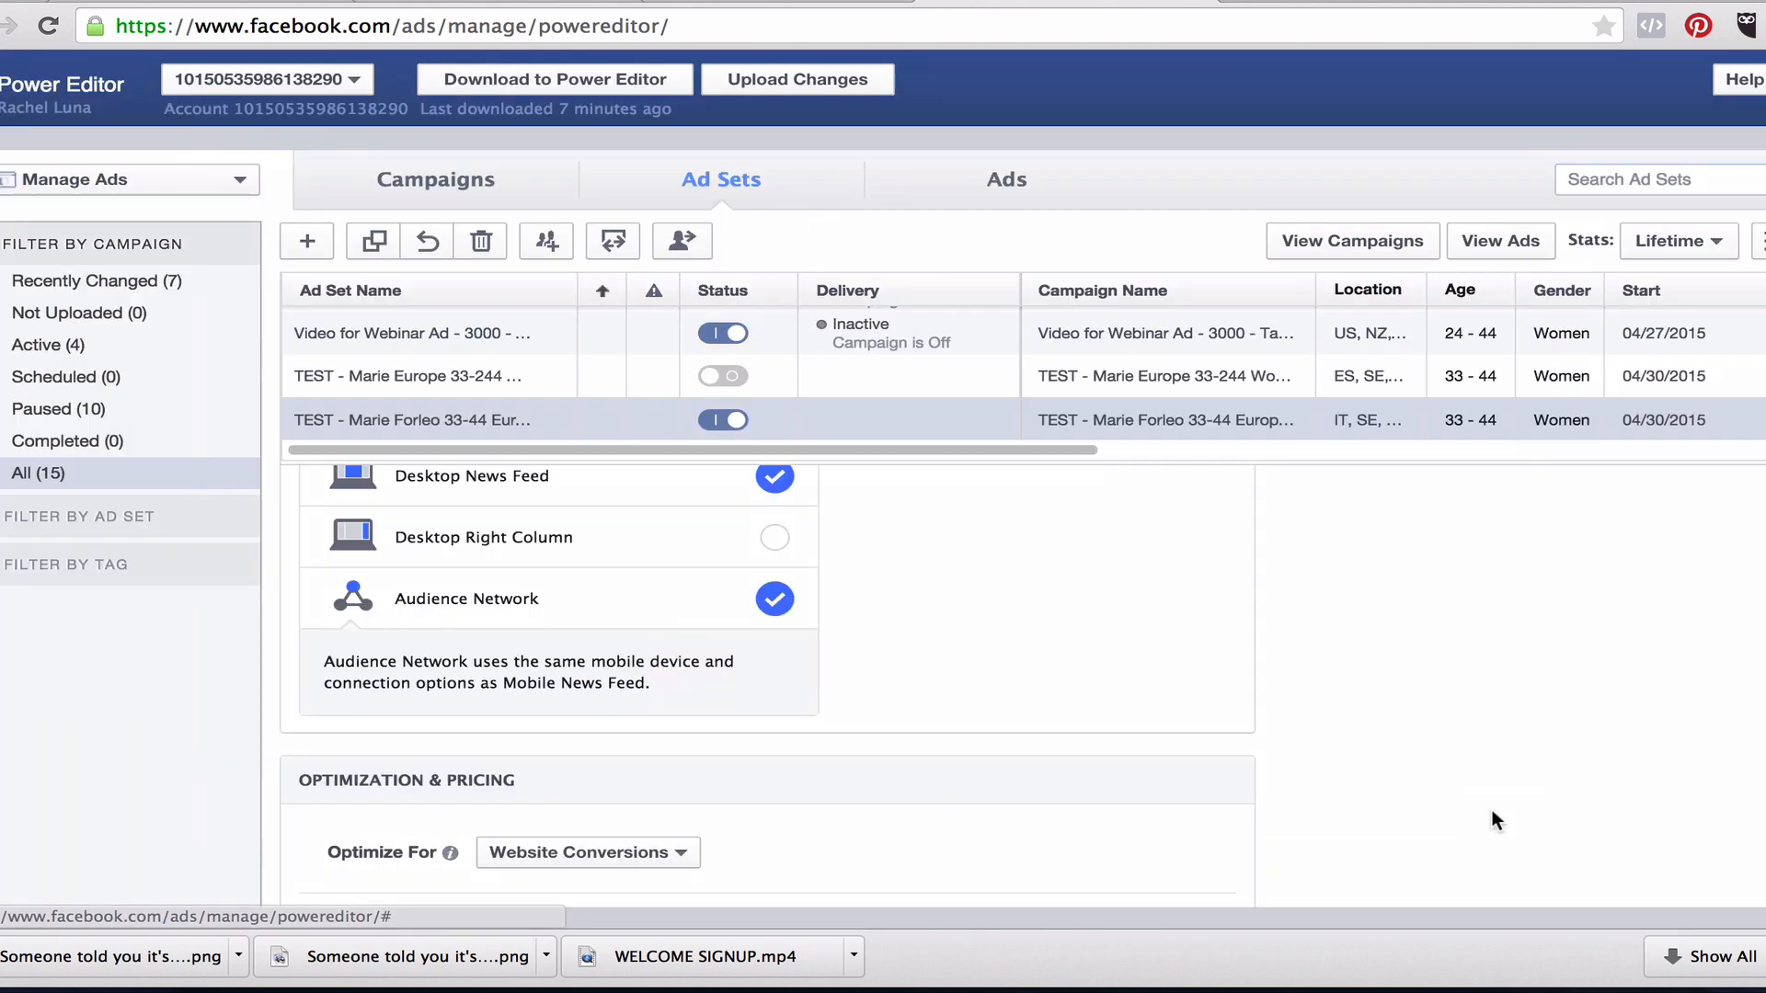
# Switch off the campaign TEST - Marie Forleo 33-44 Europe Ladies in the list of campaigns.
pyautogui.click(448, 186)
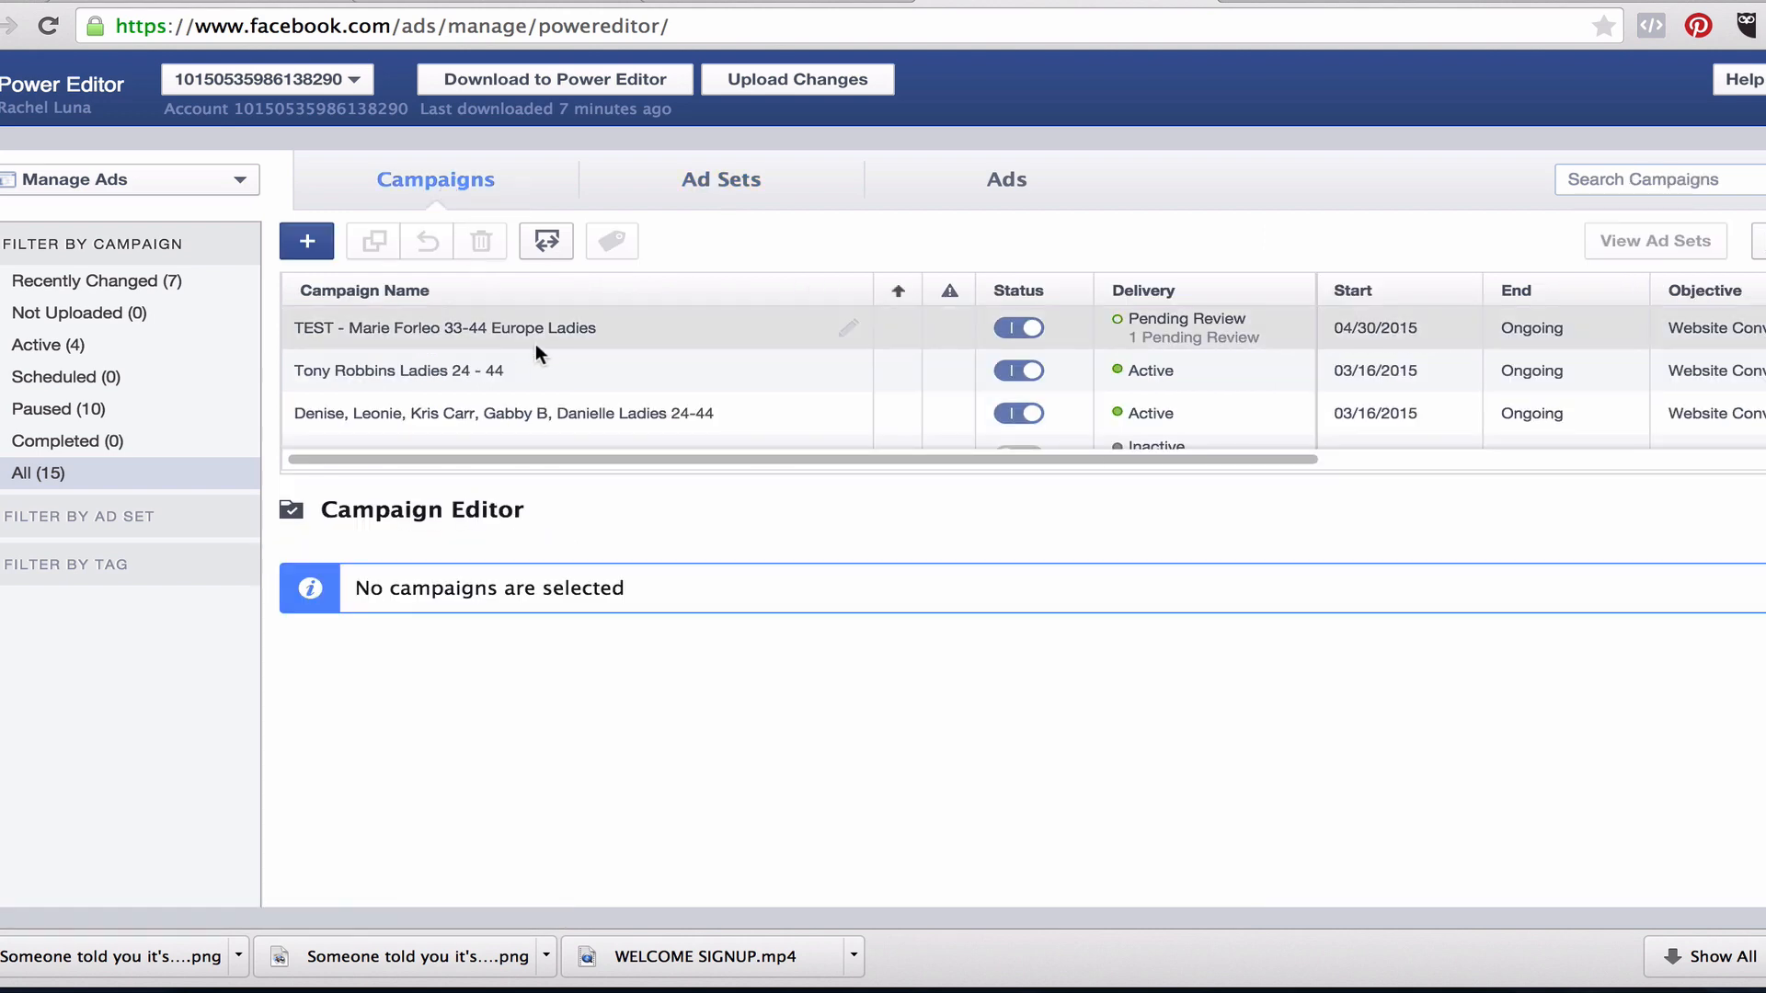
pyautogui.click(563, 333)
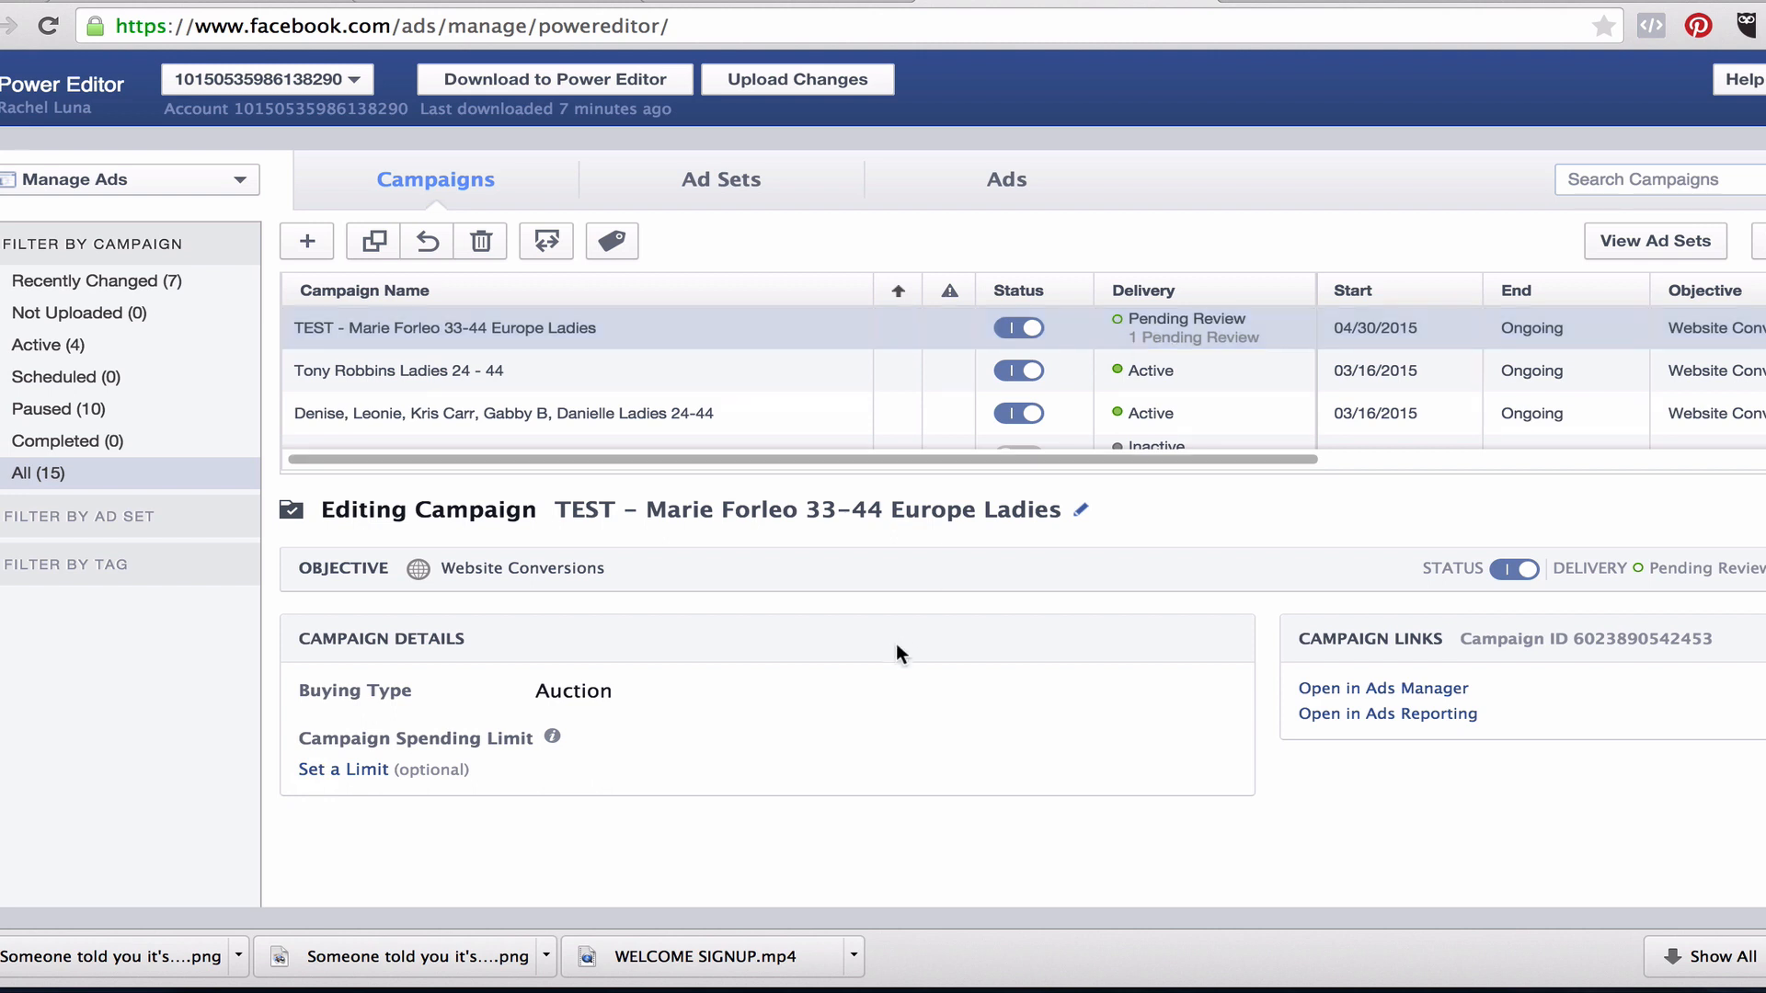
pyautogui.click(1011, 330)
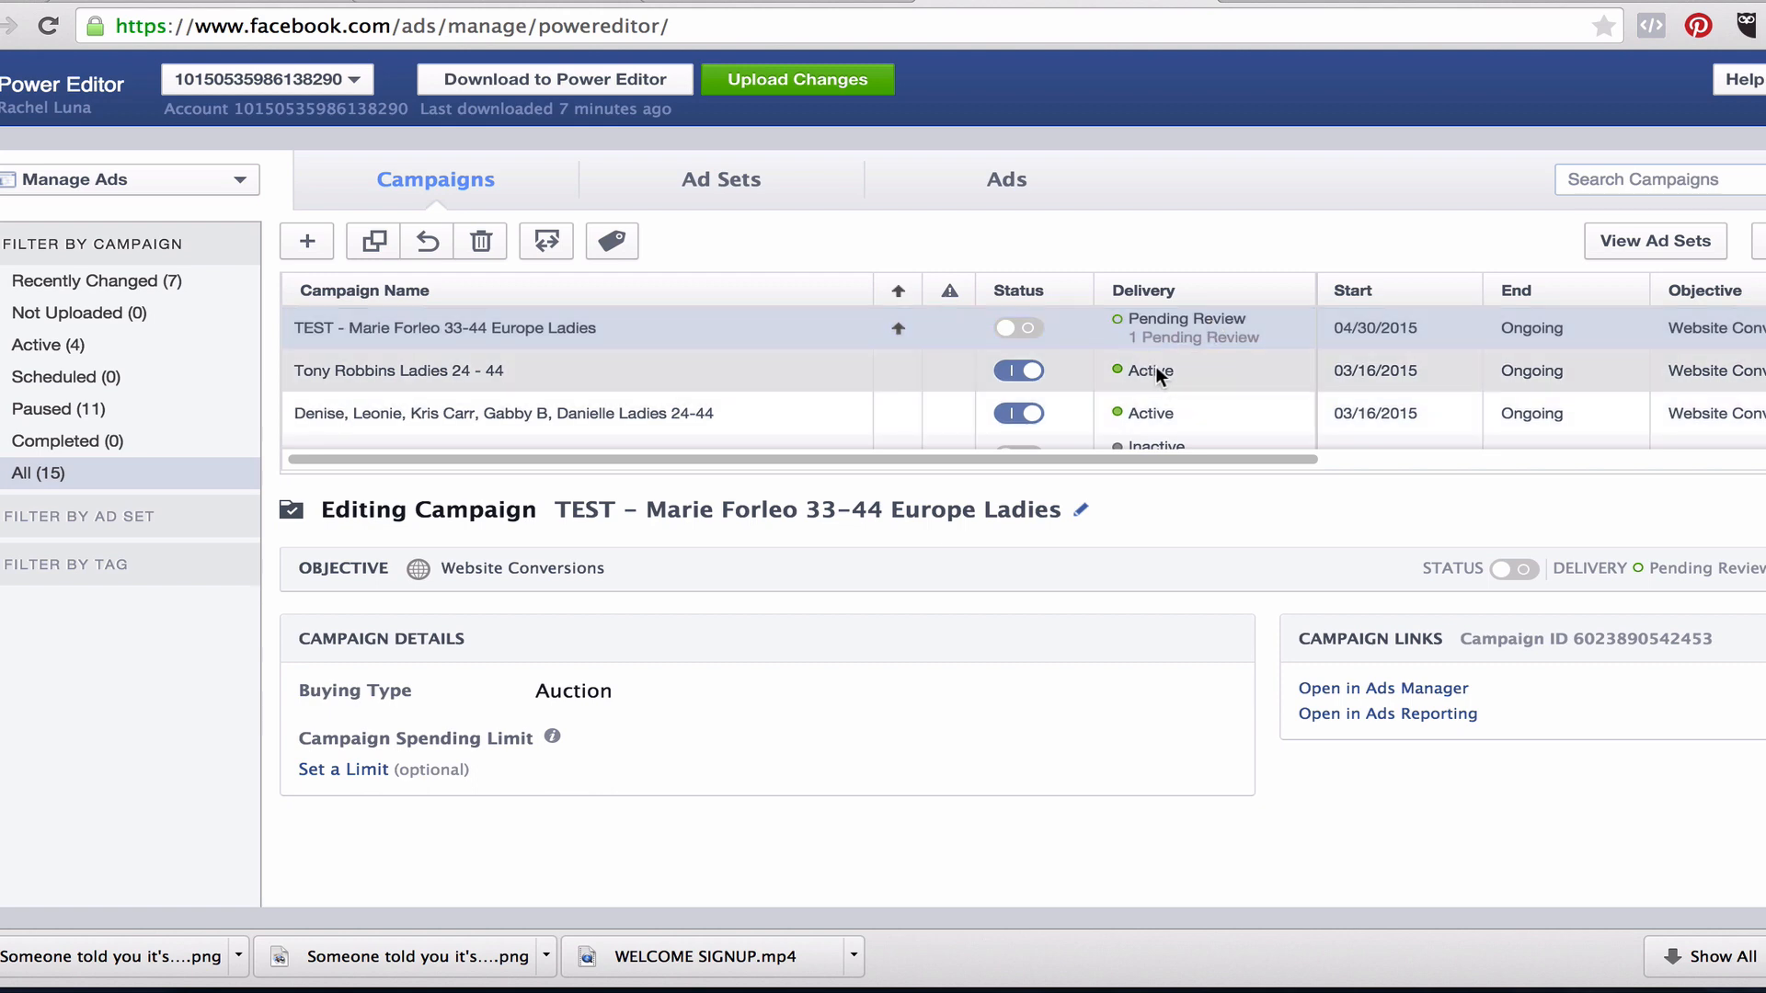
# Examine the total daily budgets of the listed campaigns and return to the start of the columns.
pyautogui.hscroll(5, 1155, 366)
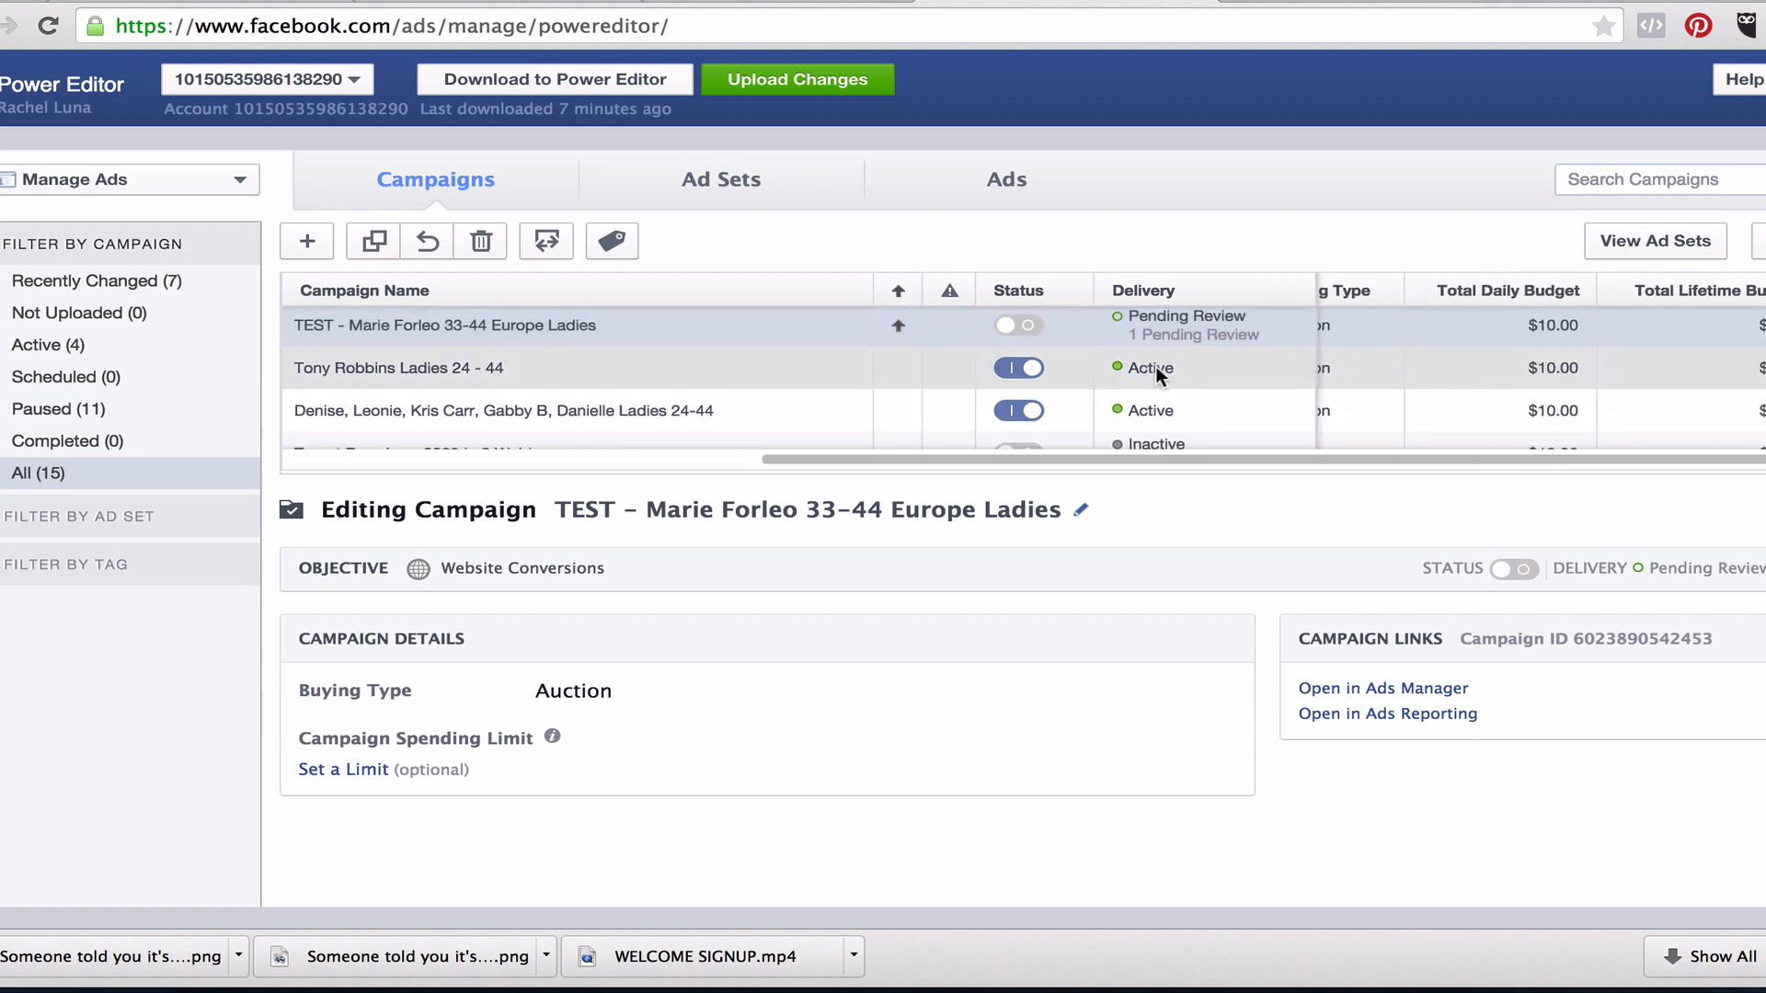
pyautogui.scroll(-1, 1155, 366)
pyautogui.scroll(1, 1155, 366)
pyautogui.scroll(-1, 1156, 366)
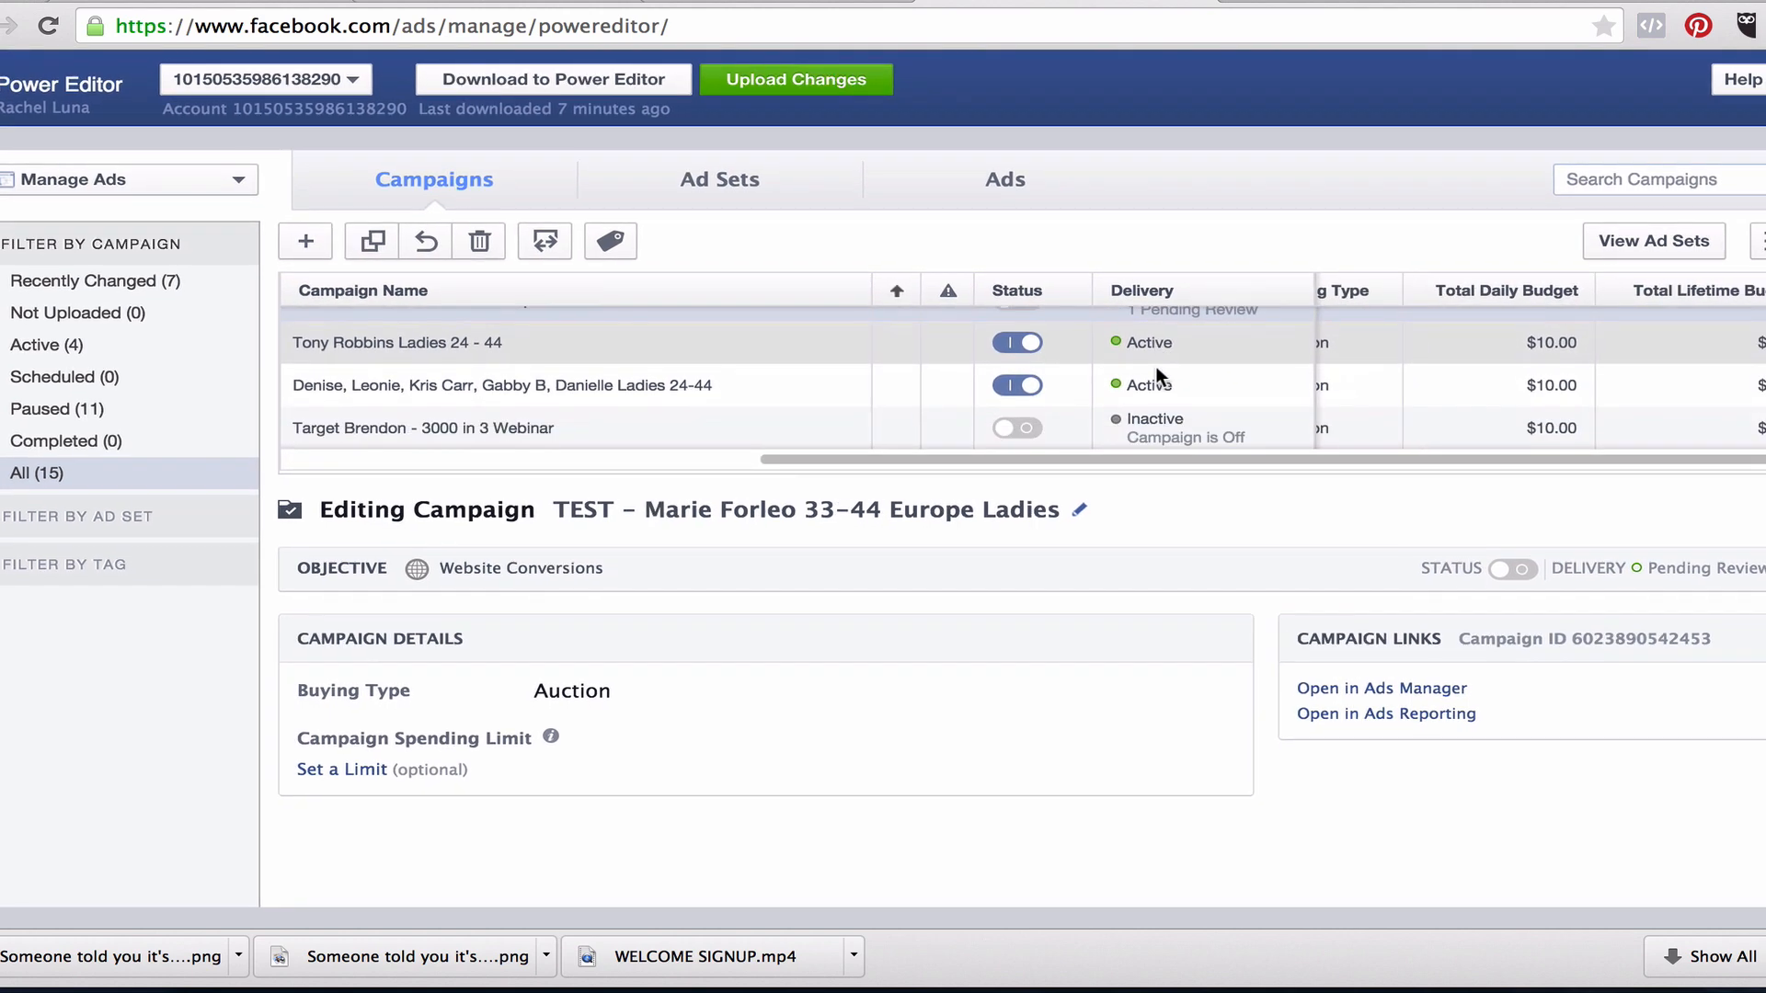
pyautogui.scroll(1, 1156, 366)
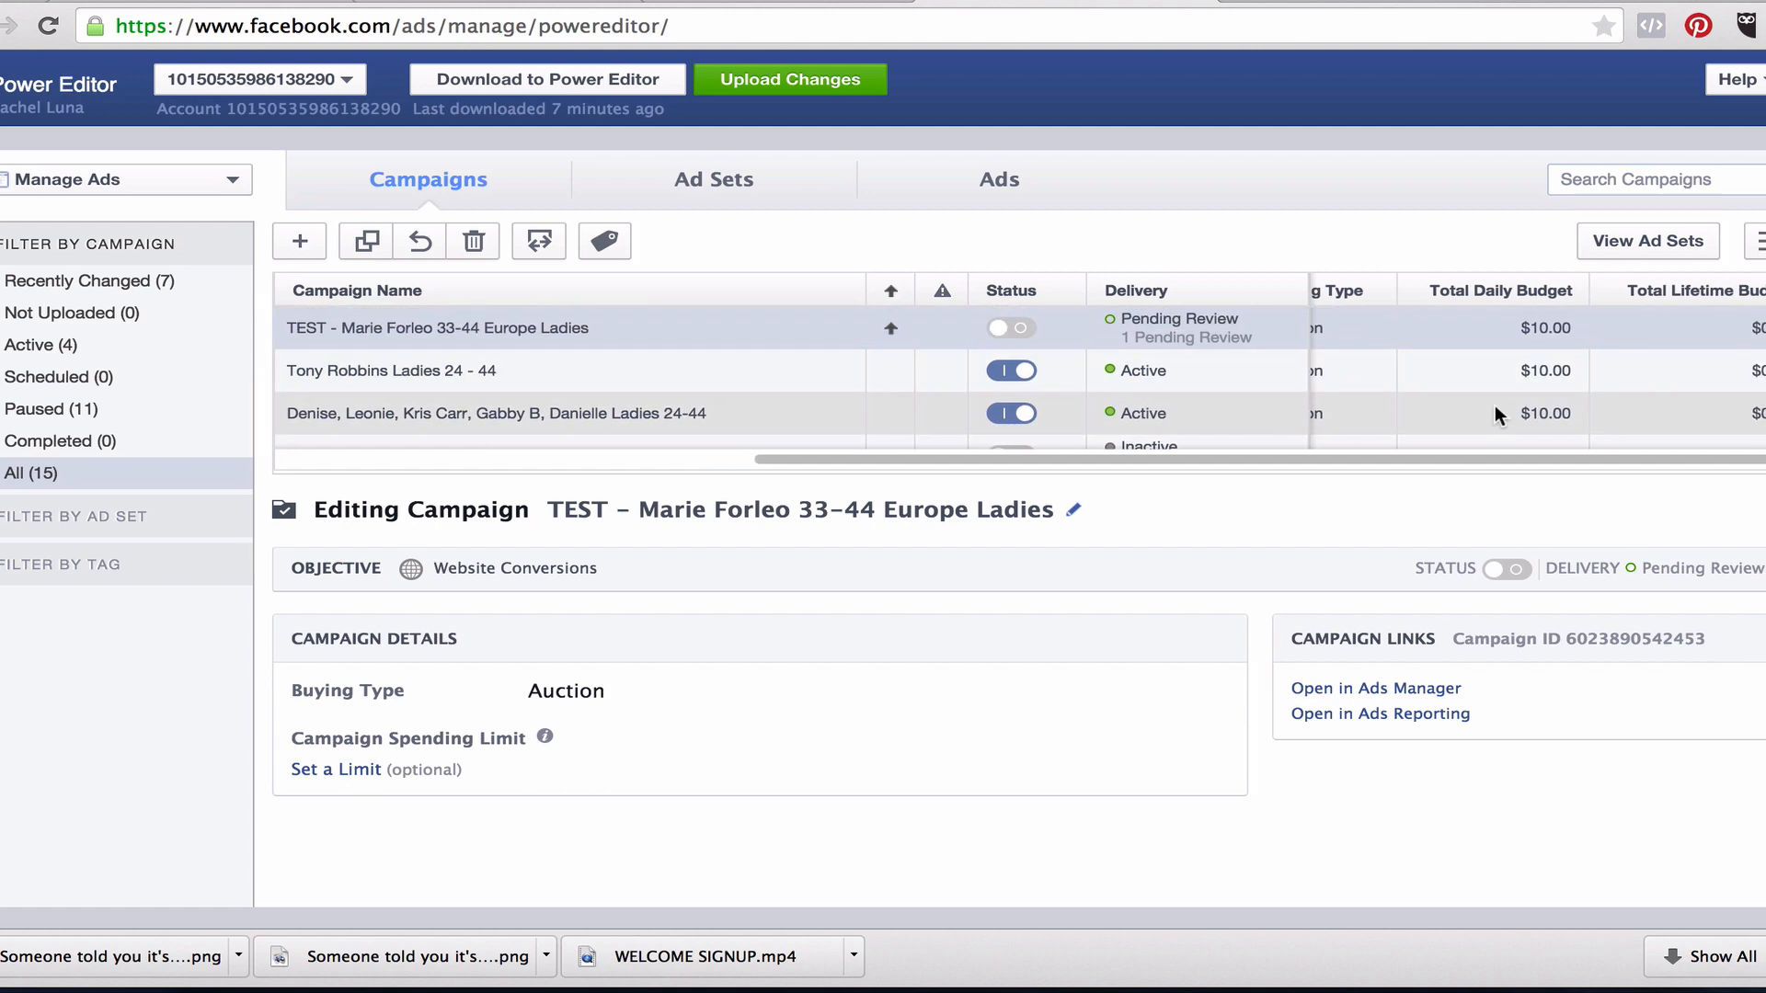
pyautogui.hscroll(-5, 1493, 413)
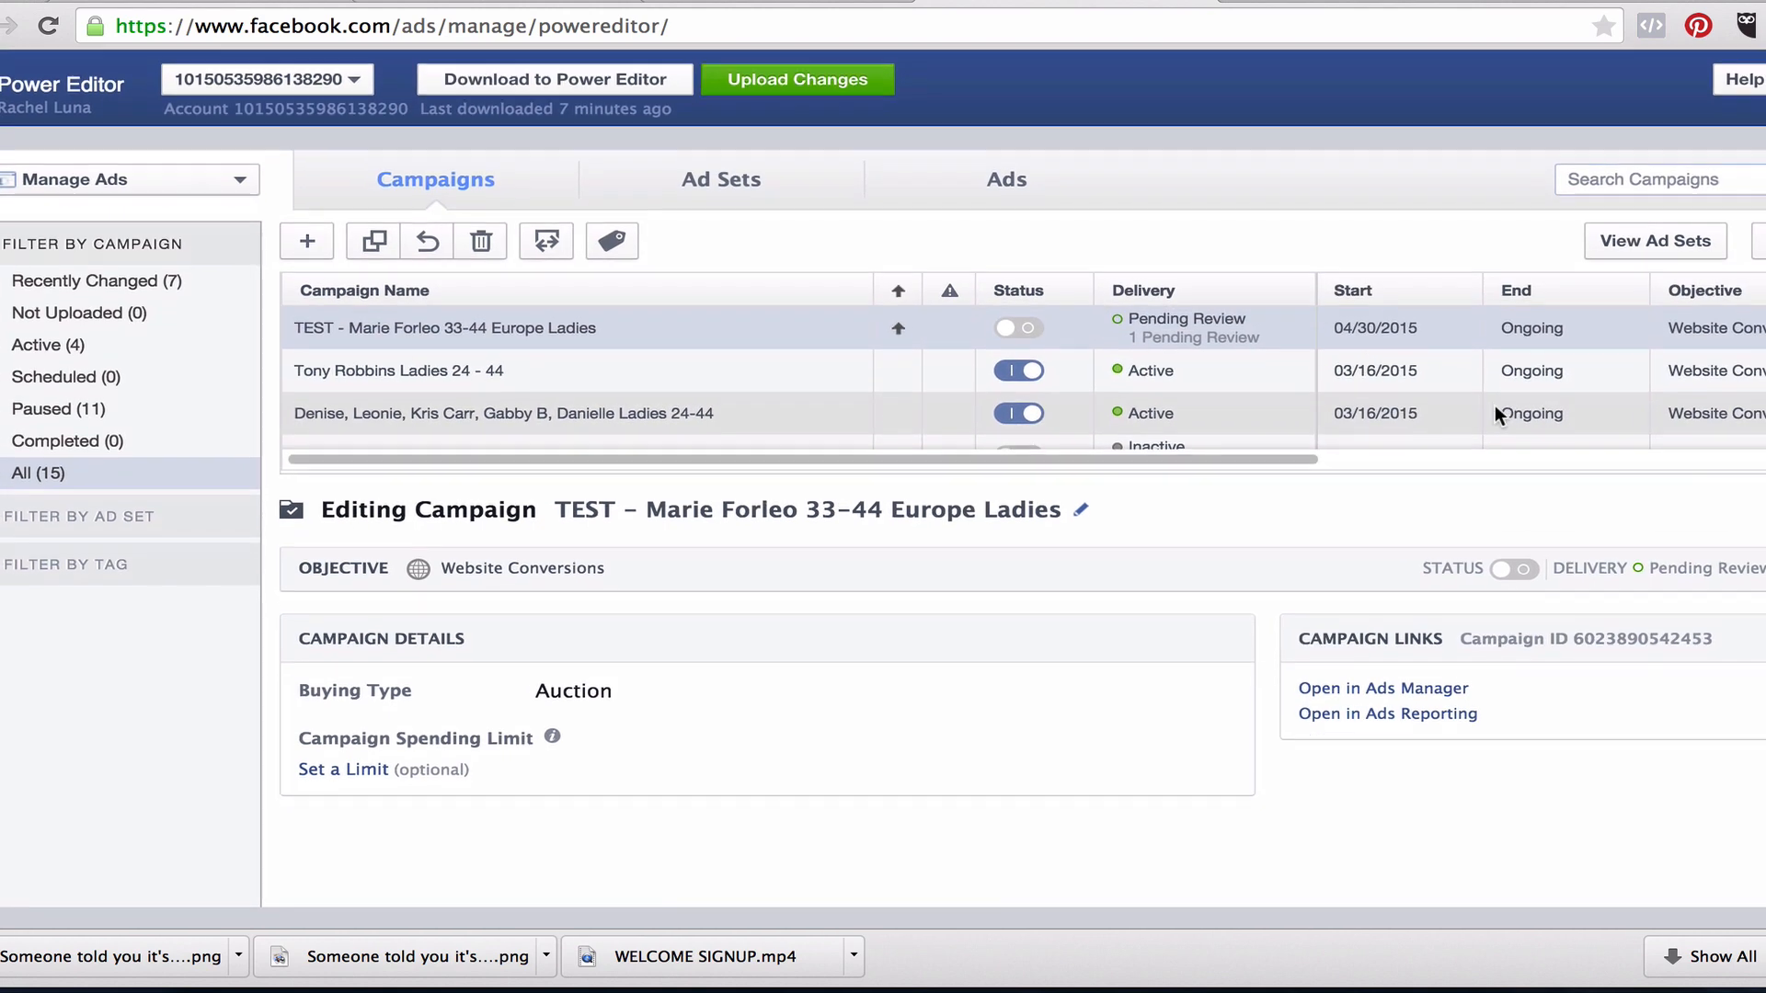